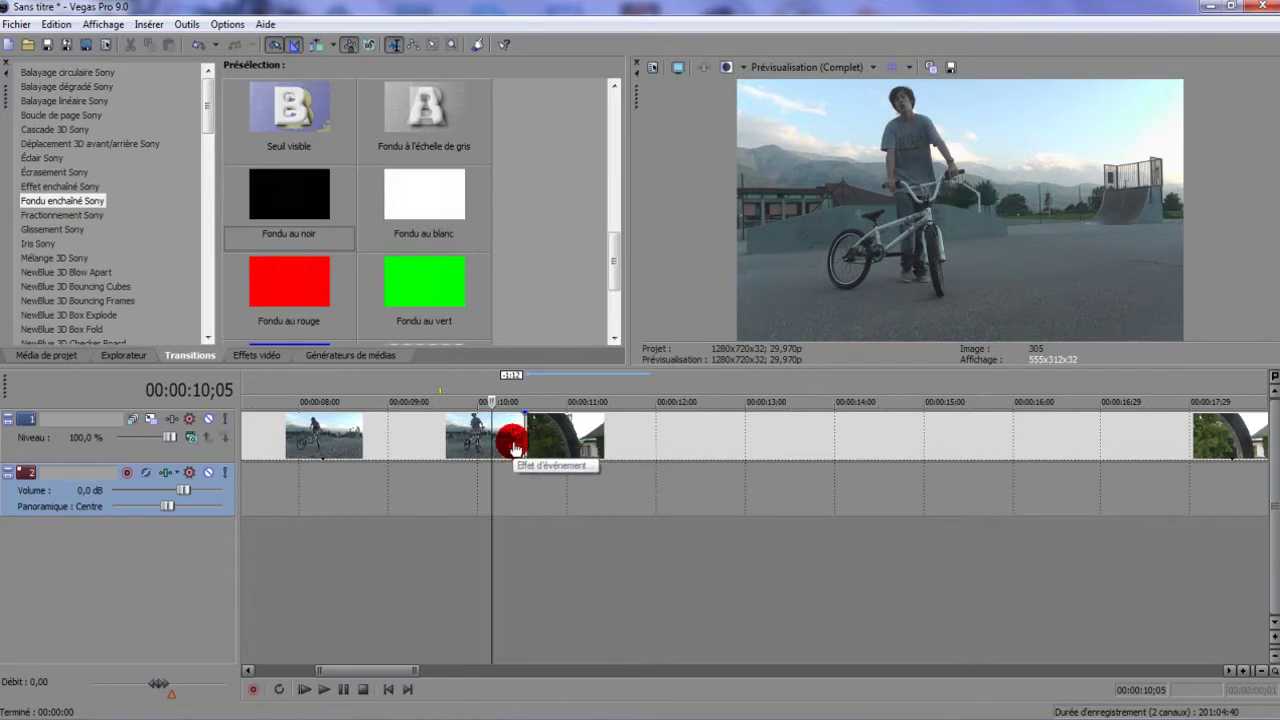
Open Event Pan/Crop for the BMX clip just before the cut near 00:00:10 and keep it as a floating window
{"action": "right_click", "coordinate": [394, 423]}
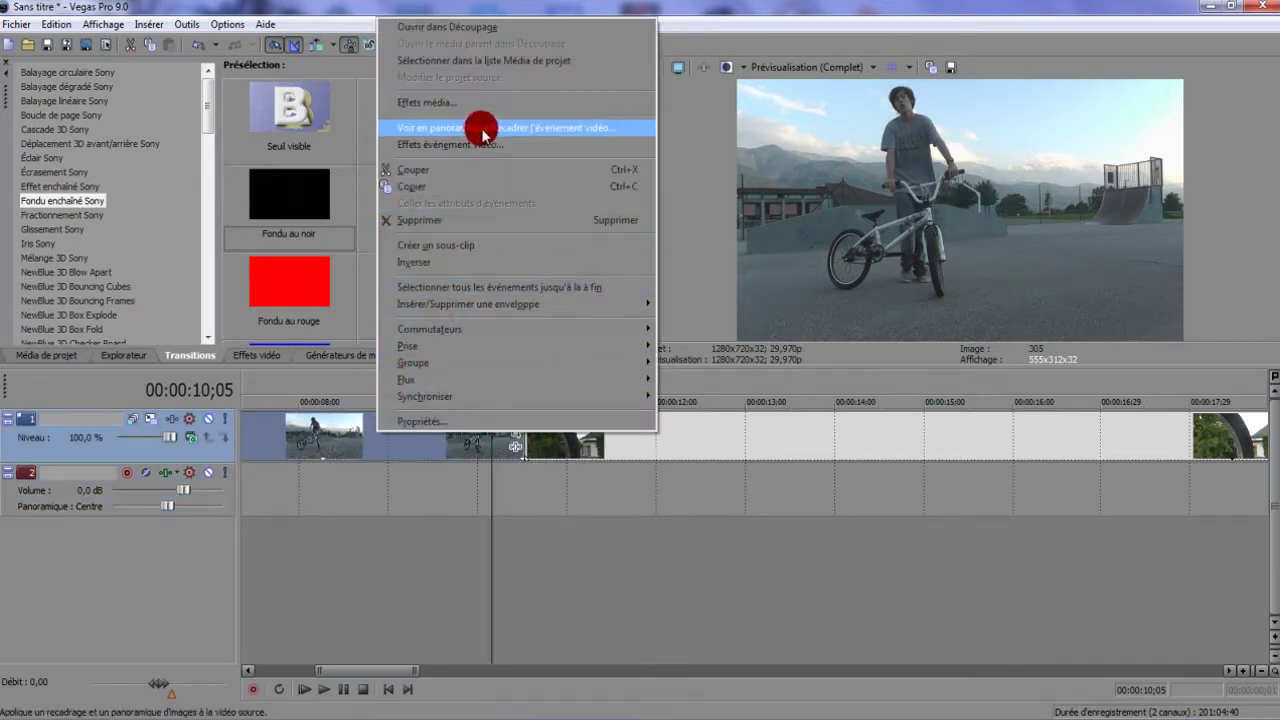
{"action": "left_click", "coordinate": [337, 455]}
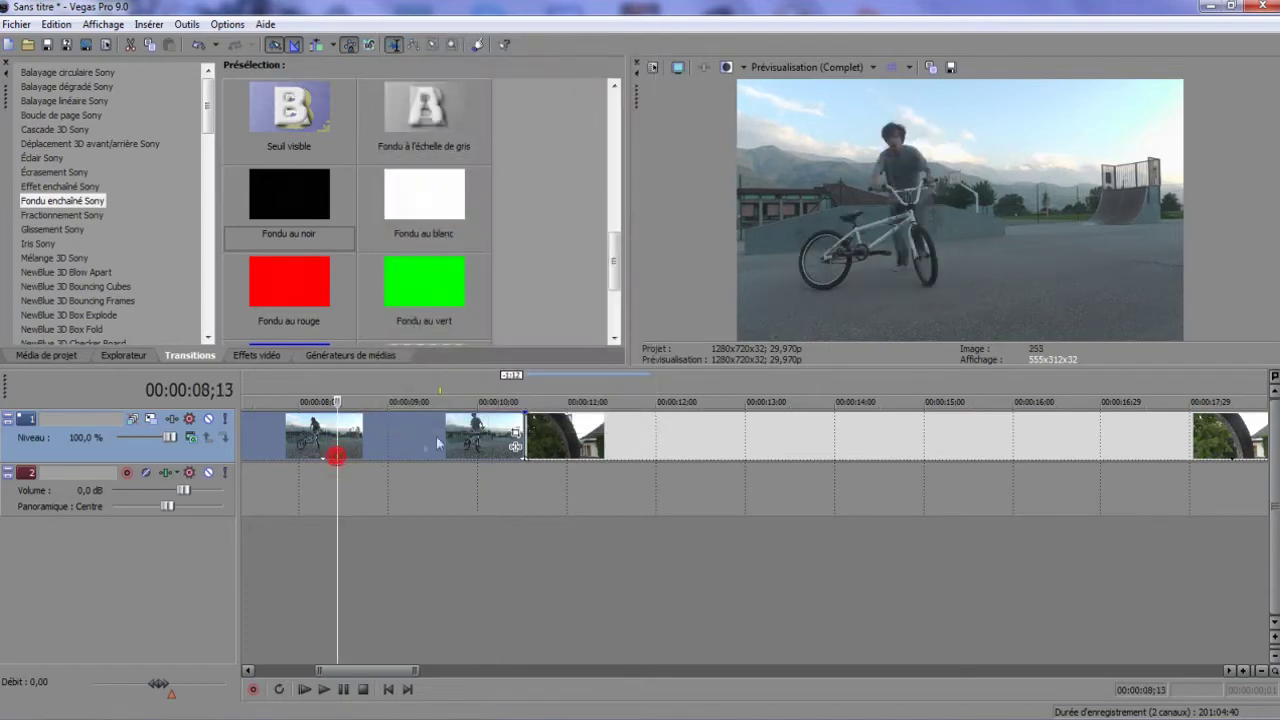
{"action": "left_click", "coordinate": [515, 437]}
{"action": "left_click_drag", "start_coordinate": [816, 104], "coordinate": [677, 86]}
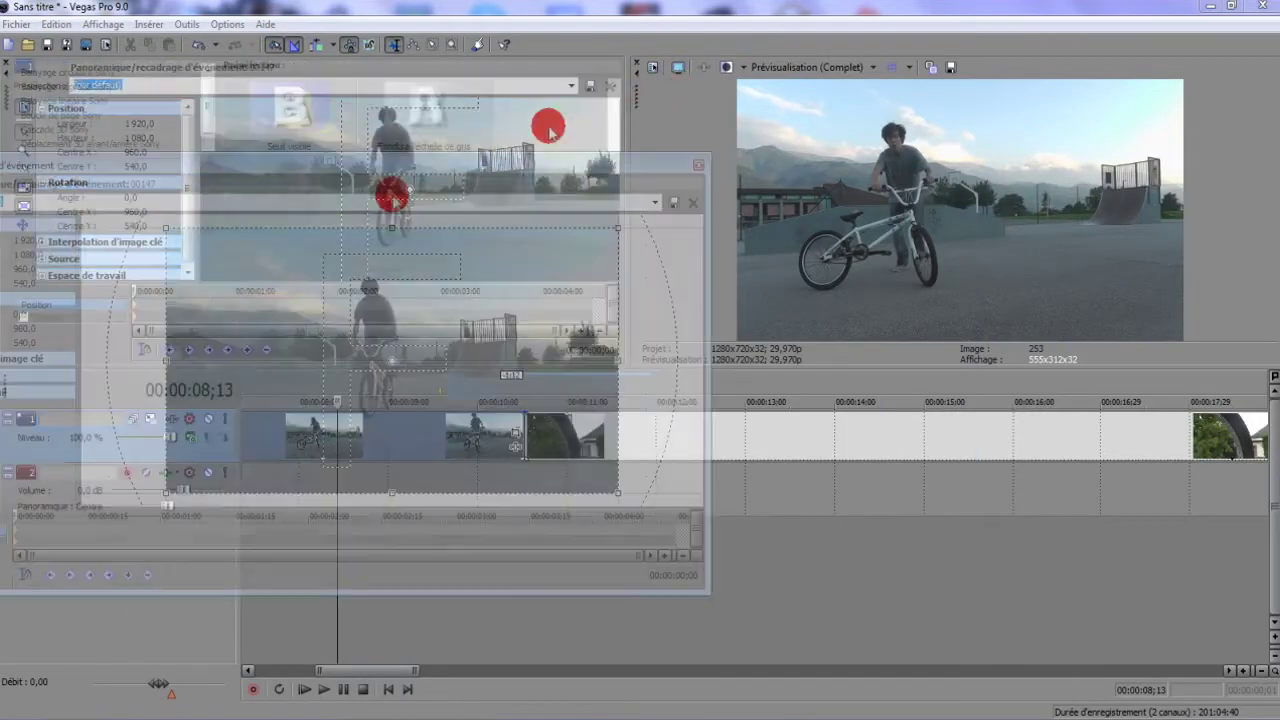
{"action": "left_click_drag", "start_coordinate": [548, 128], "coordinate": [645, 70]}
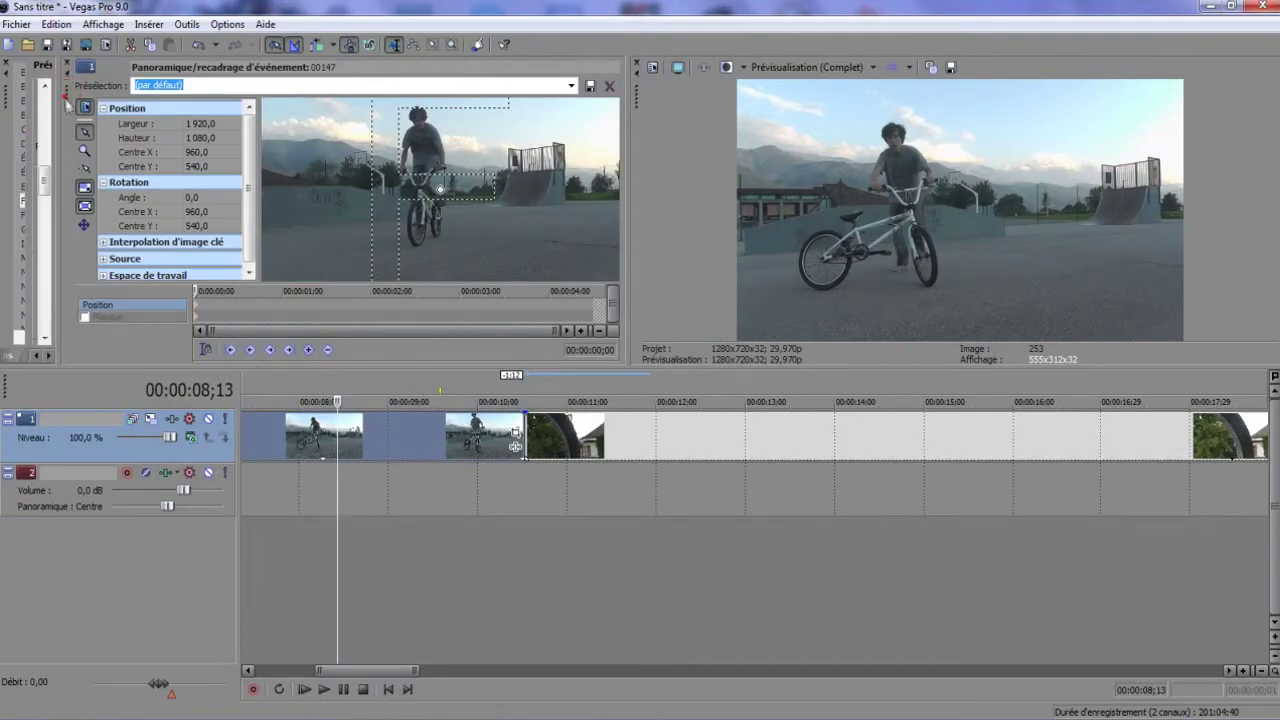
{"action": "left_click_drag", "start_coordinate": [75, 115], "coordinate": [185, 215]}
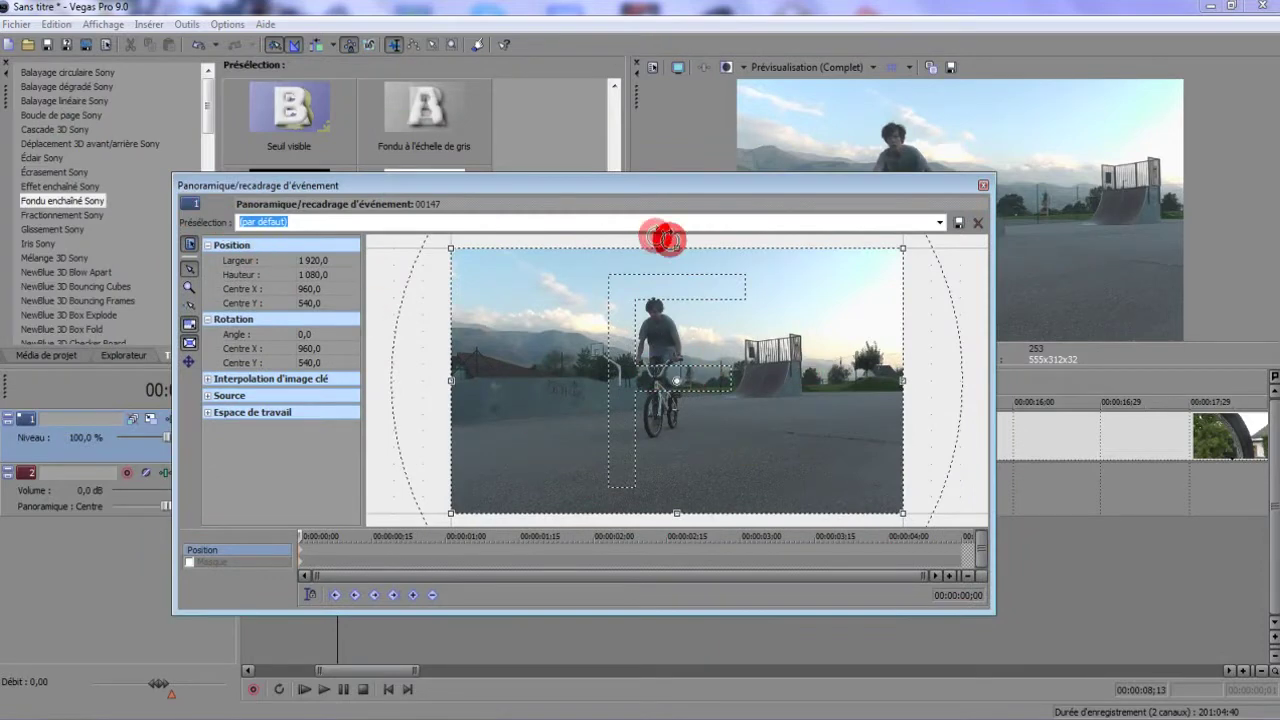
Try shrinking the crop frame proportionally about its centre, to about 1 421,6 × 799,6, and restore the full frame after each attempt
{"action": "left_click_drag", "start_coordinate": [969, 354], "coordinate": [874, 322]}
{"action": "right_click", "coordinate": [874, 326]}
{"action": "left_click", "coordinate": [891, 334]}
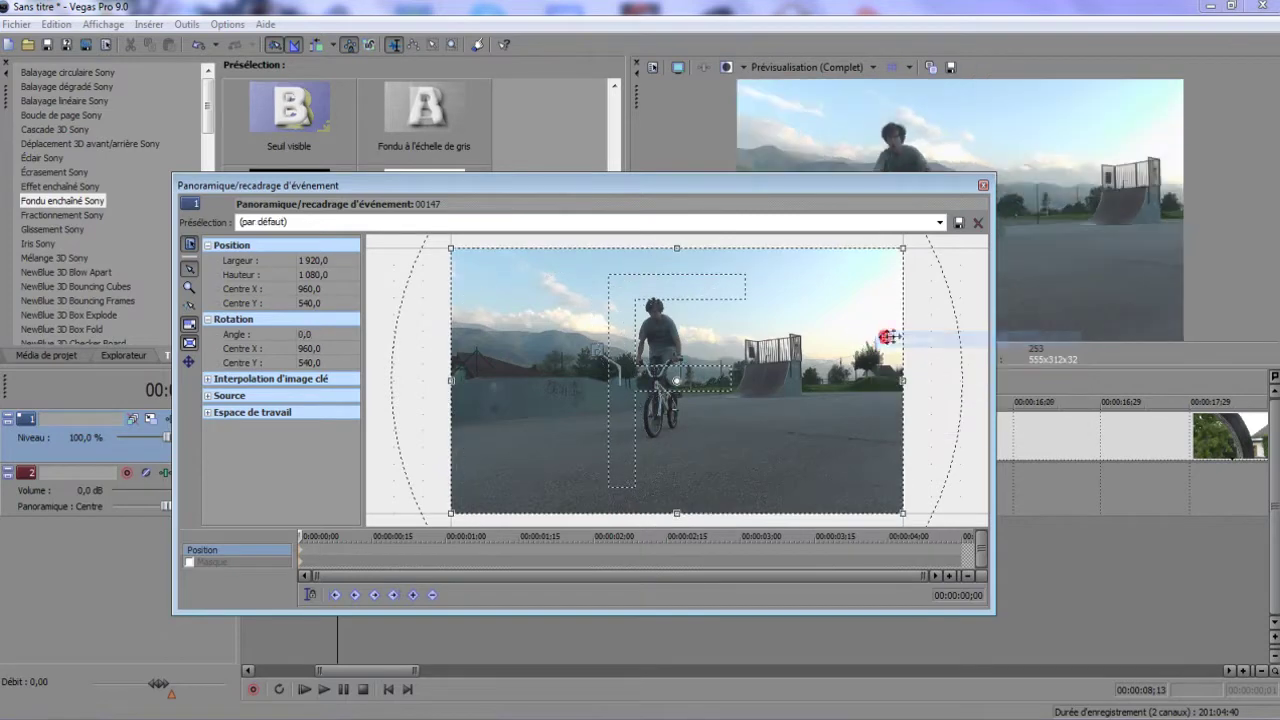
{"action": "left_click_drag", "start_coordinate": [905, 380], "coordinate": [500, 318]}
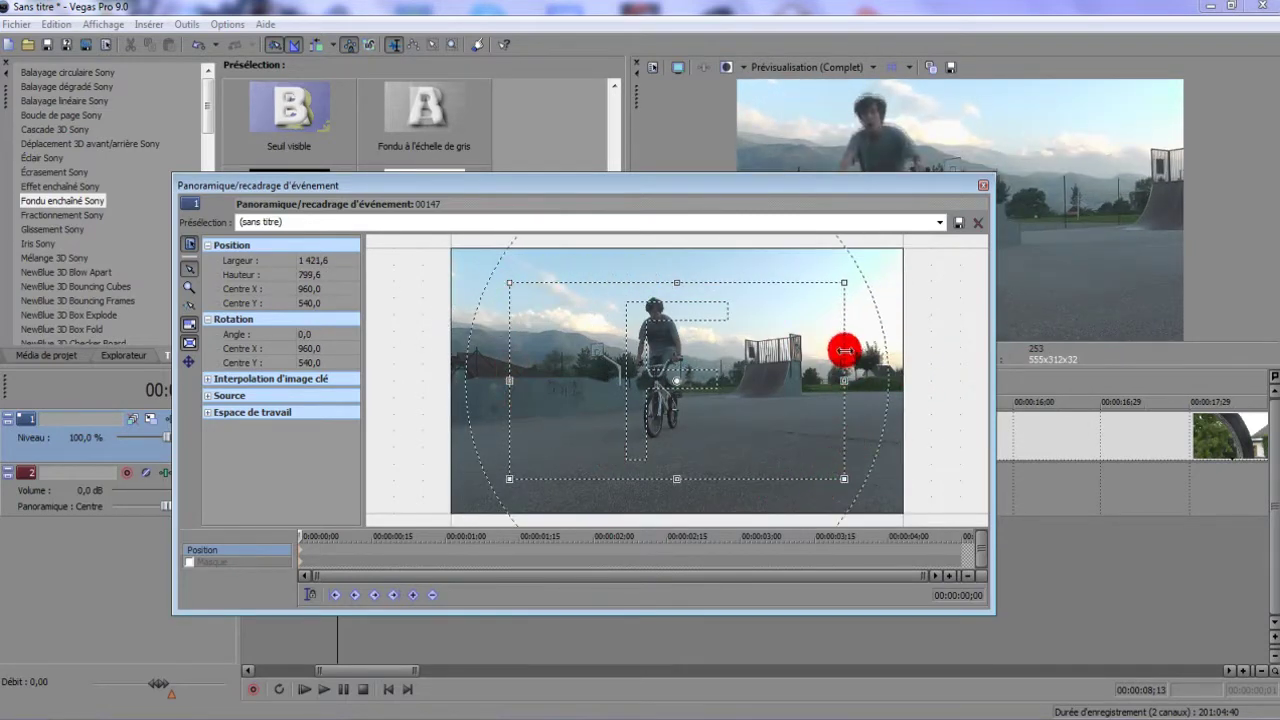
{"action": "right_click", "coordinate": [785, 330]}
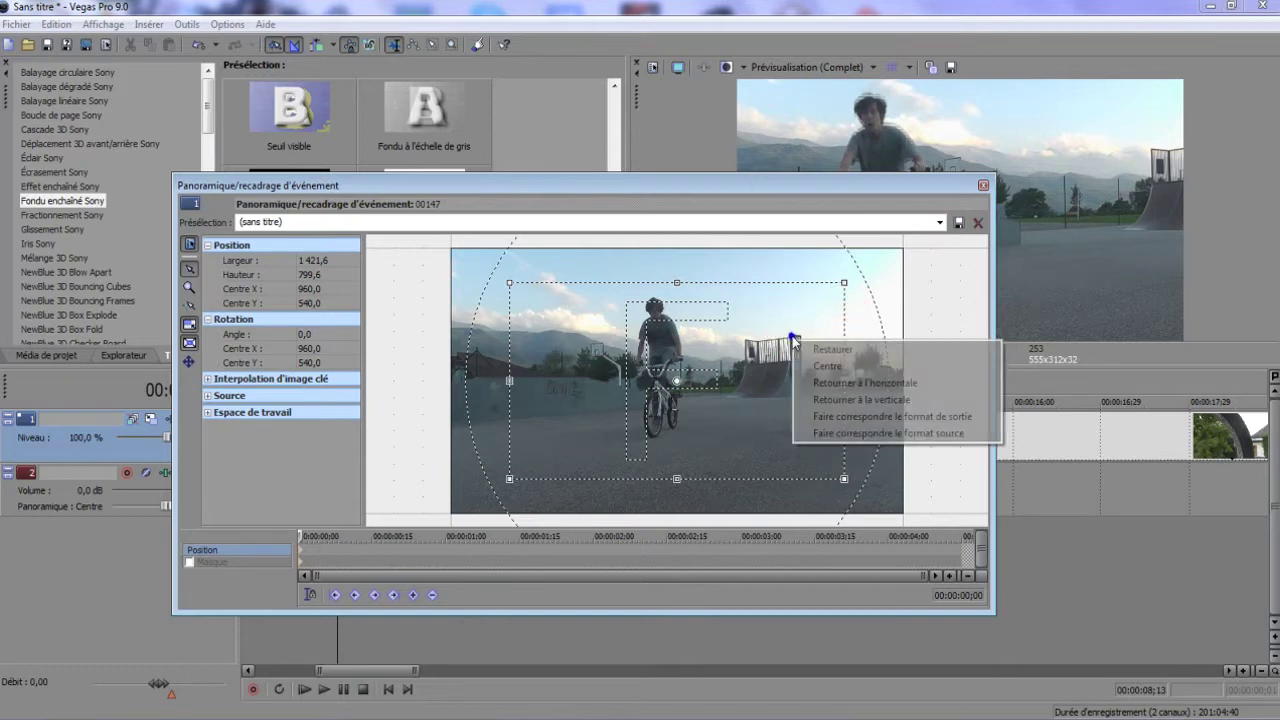
{"action": "left_click", "coordinate": [800, 343]}
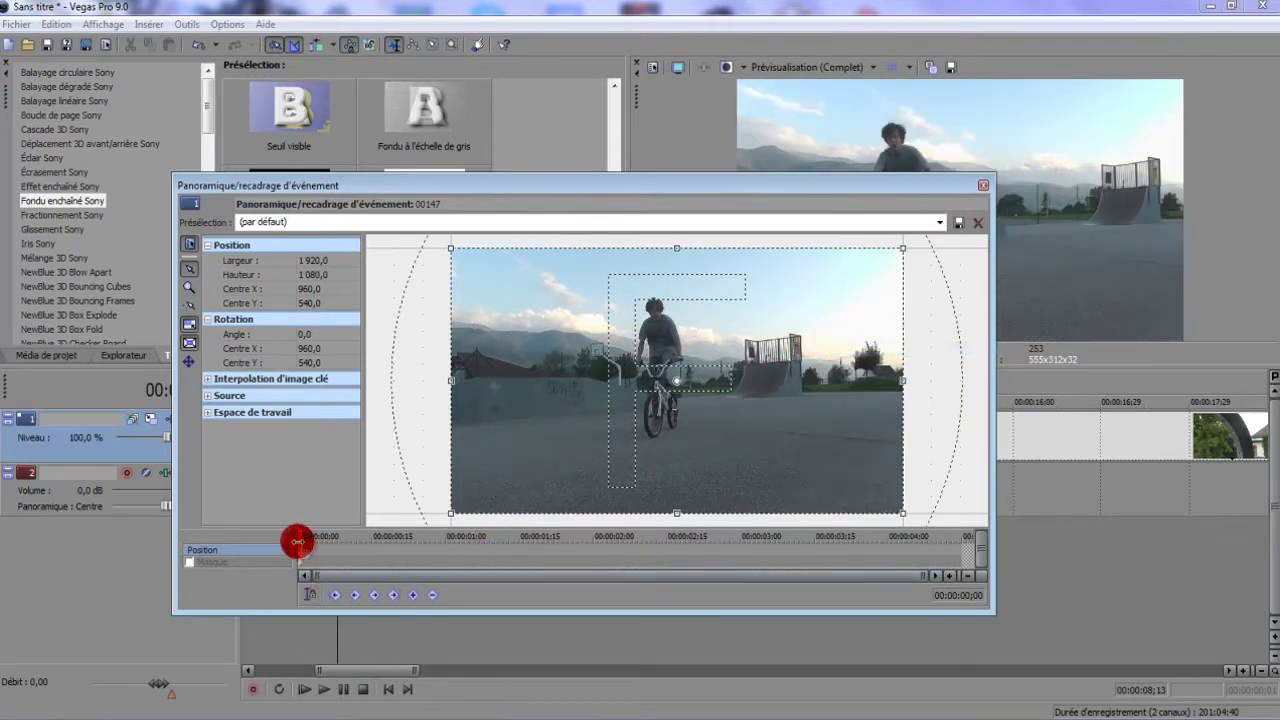
{"action": "left_click_drag", "start_coordinate": [451, 381], "coordinate": [443, 489]}
{"action": "right_click", "coordinate": [497, 488]}
{"action": "left_click", "coordinate": [507, 503]}
Try resizing the crop frame's left, right and top edges independently with the scaling constraints off, and restore the full frame
{"action": "left_click", "coordinate": [209, 354]}
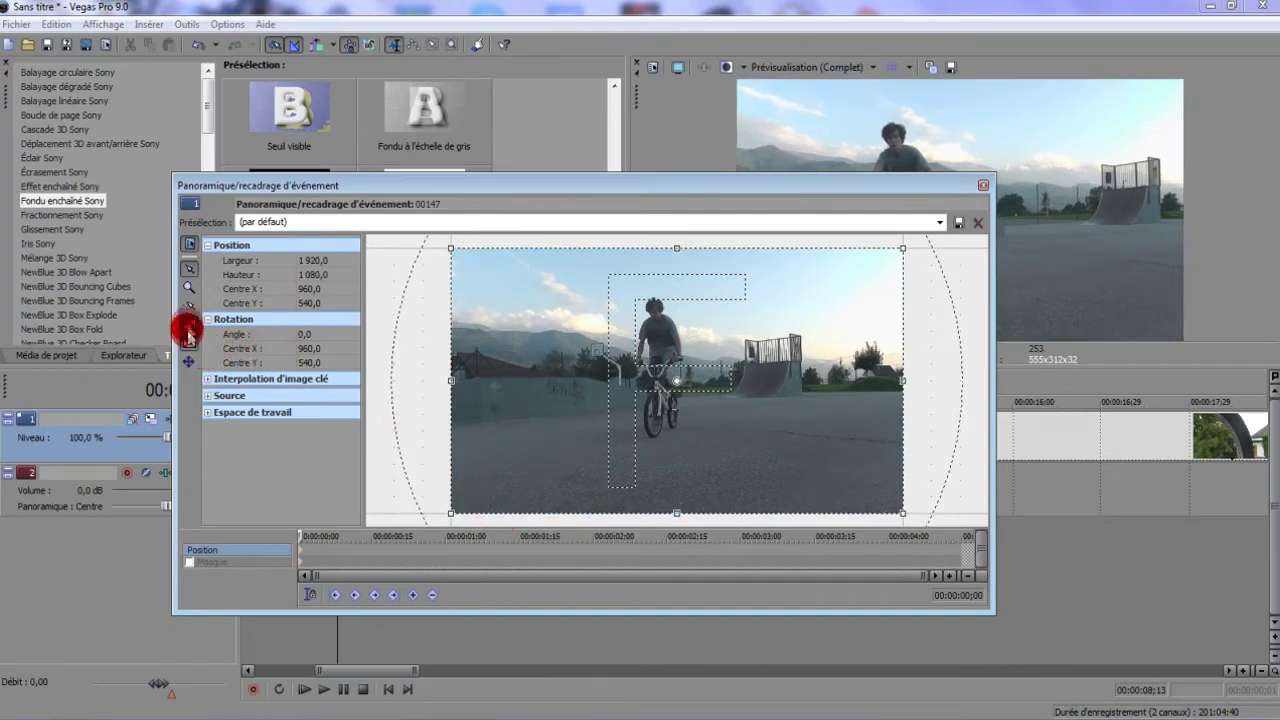
{"action": "left_click_drag", "start_coordinate": [449, 380], "coordinate": [577, 400]}
{"action": "left_click_drag", "start_coordinate": [908, 380], "coordinate": [714, 385]}
{"action": "left_click_drag", "start_coordinate": [631, 243], "coordinate": [680, 301]}
{"action": "right_click", "coordinate": [714, 353]}
{"action": "left_click", "coordinate": [730, 369]}
Try a proportional crop of about 1 739,1 × 978,2 without scaling about the centre, and restore the frame
{"action": "left_click", "coordinate": [476, 355]}
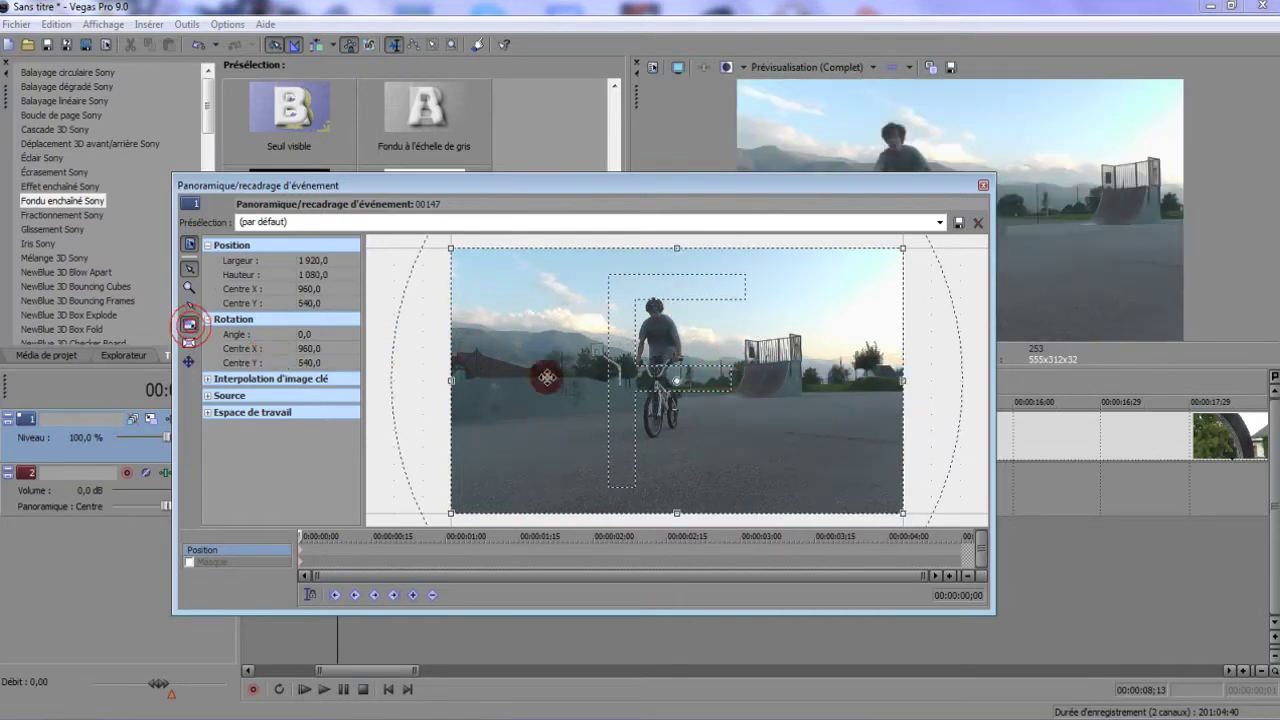
{"action": "left_click_drag", "start_coordinate": [431, 377], "coordinate": [491, 384]}
{"action": "right_click", "coordinate": [492, 392]}
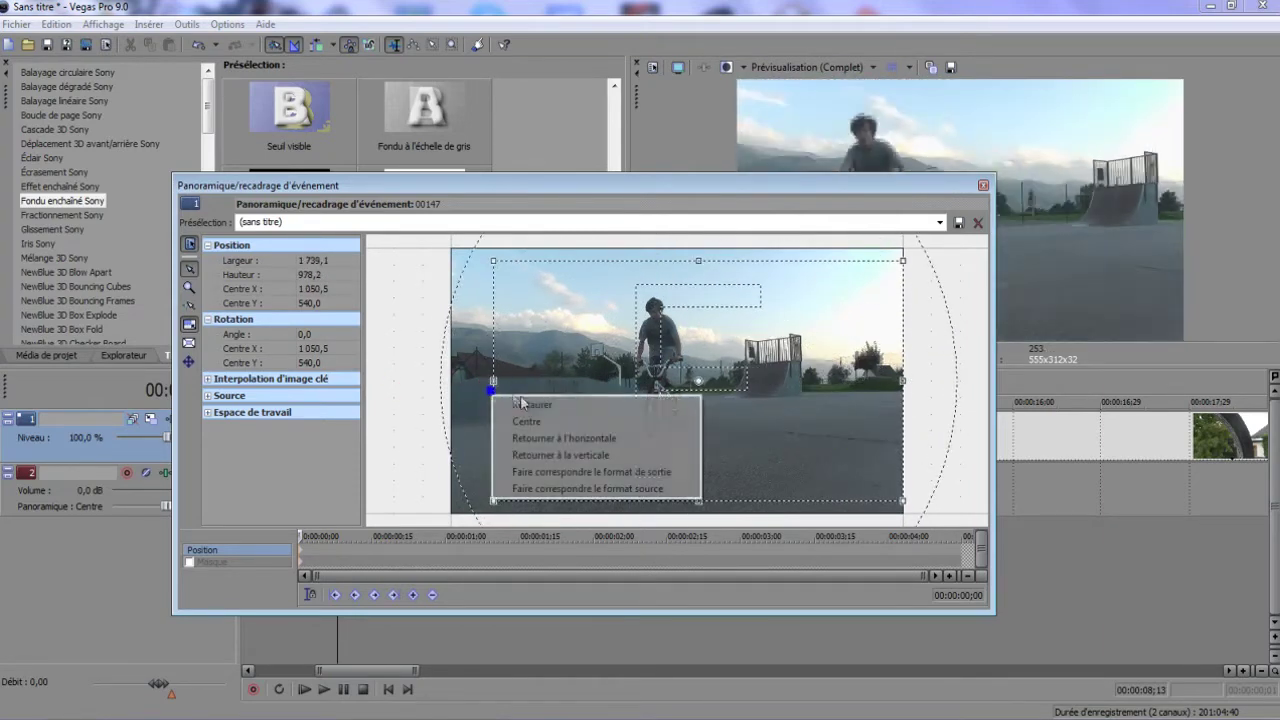
{"action": "left_click", "coordinate": [530, 404]}
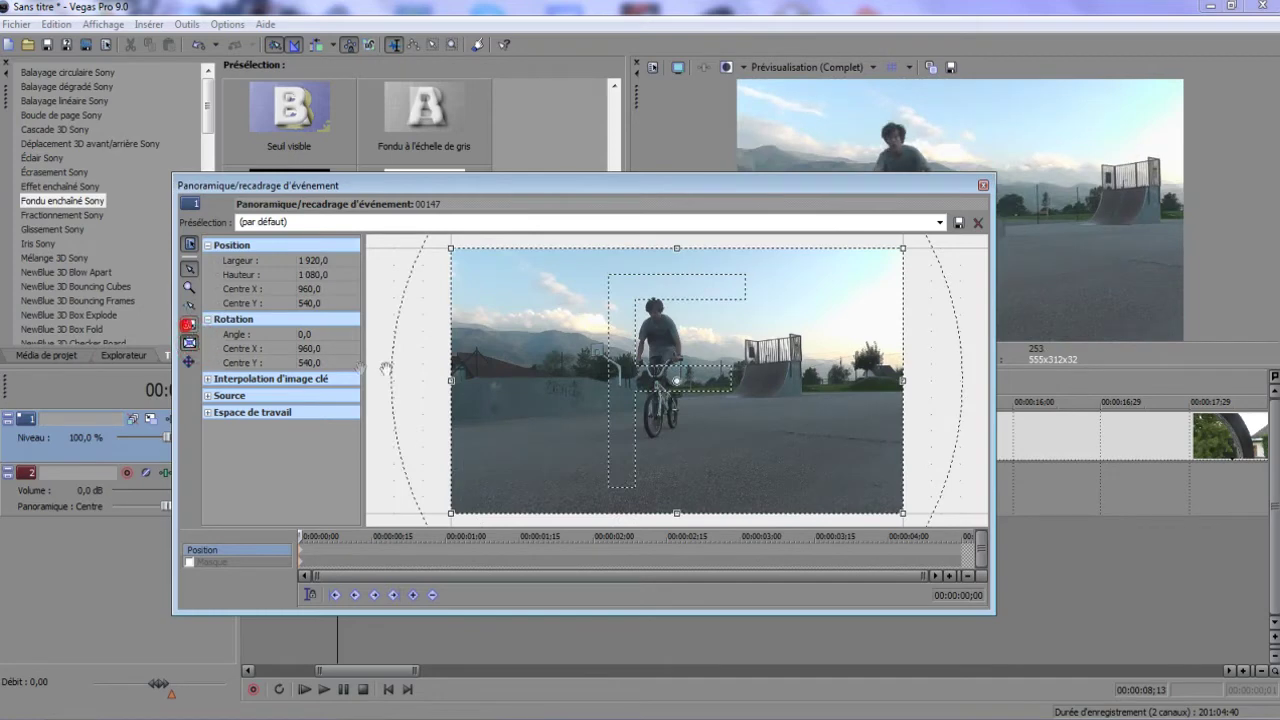
Try narrowing only the crop width to about 1 018,8, symmetrically about the centre with the aspect ratio unlocked, and restore the frame
{"action": "left_click_drag", "start_coordinate": [457, 386], "coordinate": [555, 387]}
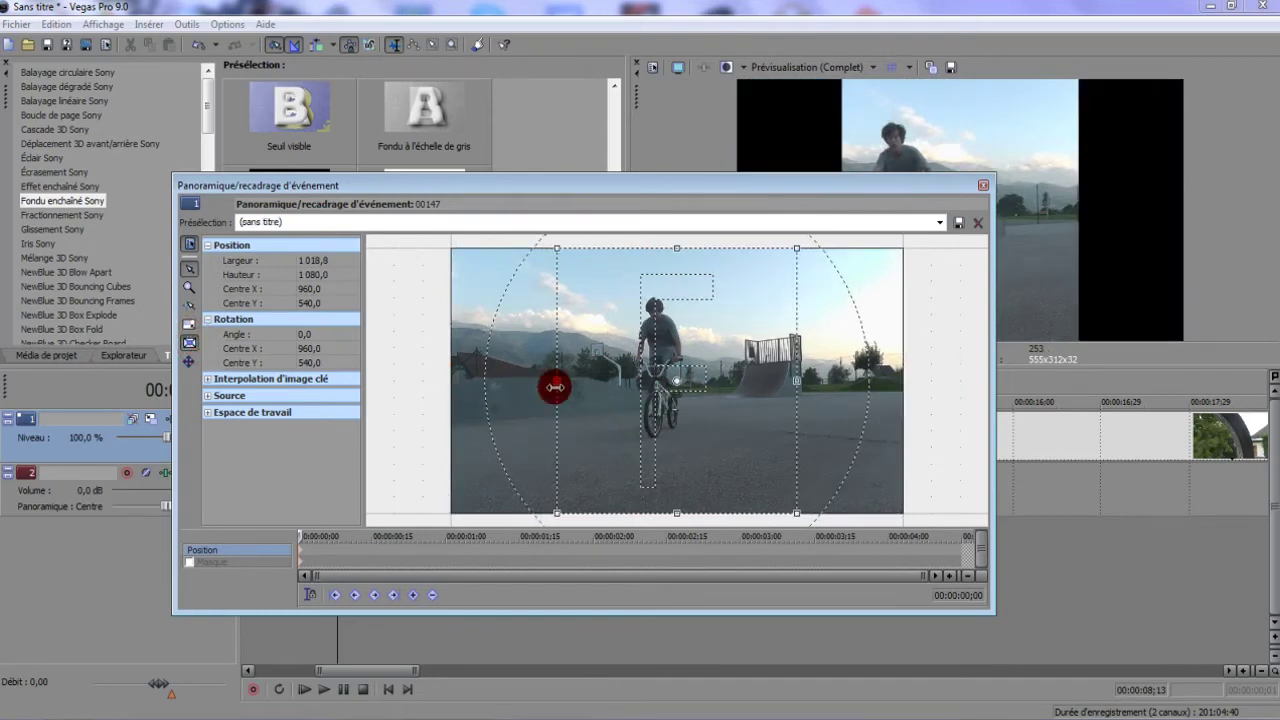
{"action": "right_click", "coordinate": [604, 414]}
{"action": "left_click", "coordinate": [608, 424]}
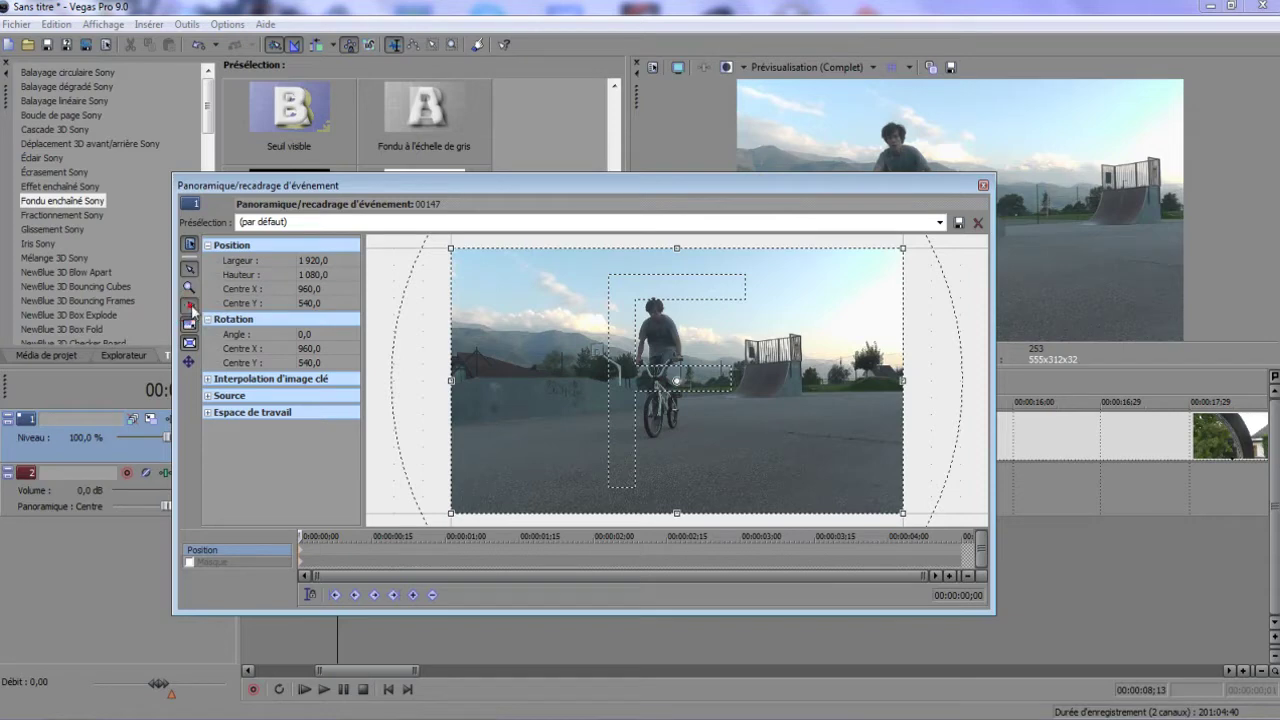
Try resizing the crop frame from its left edge, toggle the aspect-ratio lock, and restore the full frame
{"action": "left_click_drag", "start_coordinate": [455, 384], "coordinate": [450, 435]}
{"action": "left_click", "coordinate": [199, 321]}
{"action": "left_click_drag", "start_coordinate": [453, 381], "coordinate": [454, 384]}
{"action": "right_click", "coordinate": [455, 385]}
{"action": "left_click", "coordinate": [466, 397]}
{"action": "scroll", "coordinate": [480, 400], "scroll_direction": "up", "scroll_amount": 5}
{"action": "scroll", "coordinate": [484, 414], "scroll_direction": "down", "scroll_amount": 10}
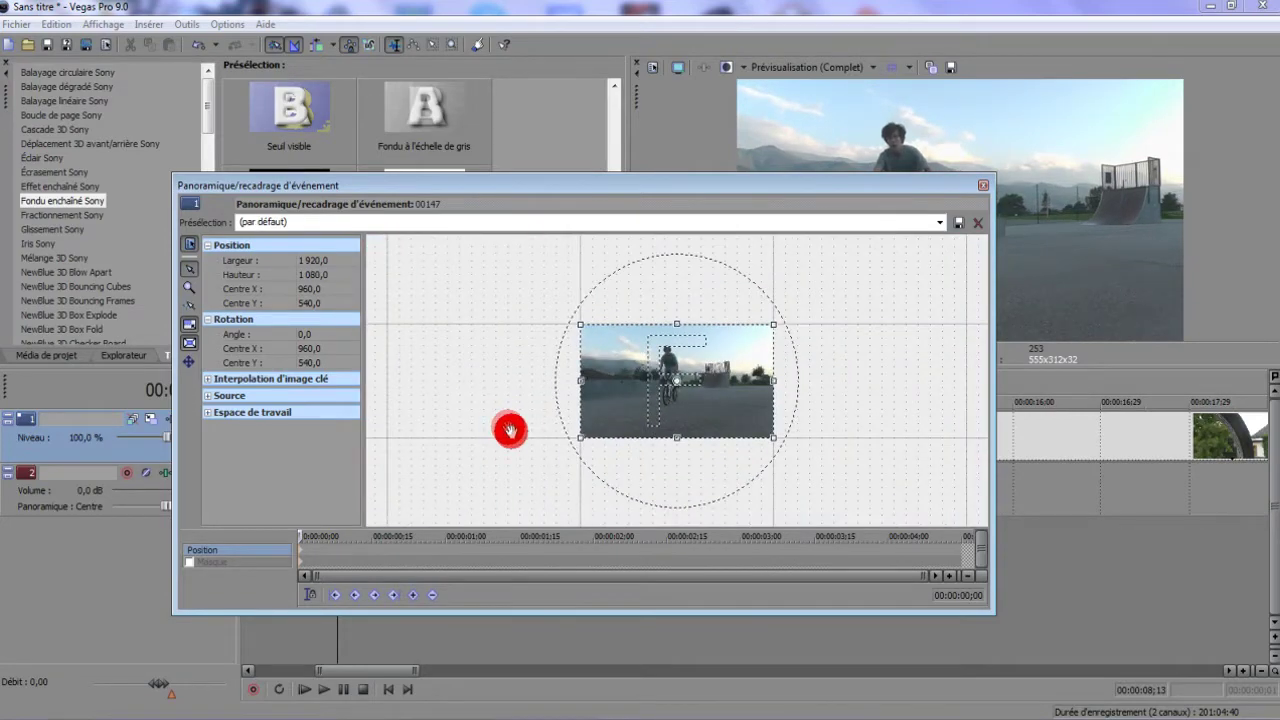
{"action": "left_click_drag", "start_coordinate": [508, 427], "coordinate": [494, 452]}
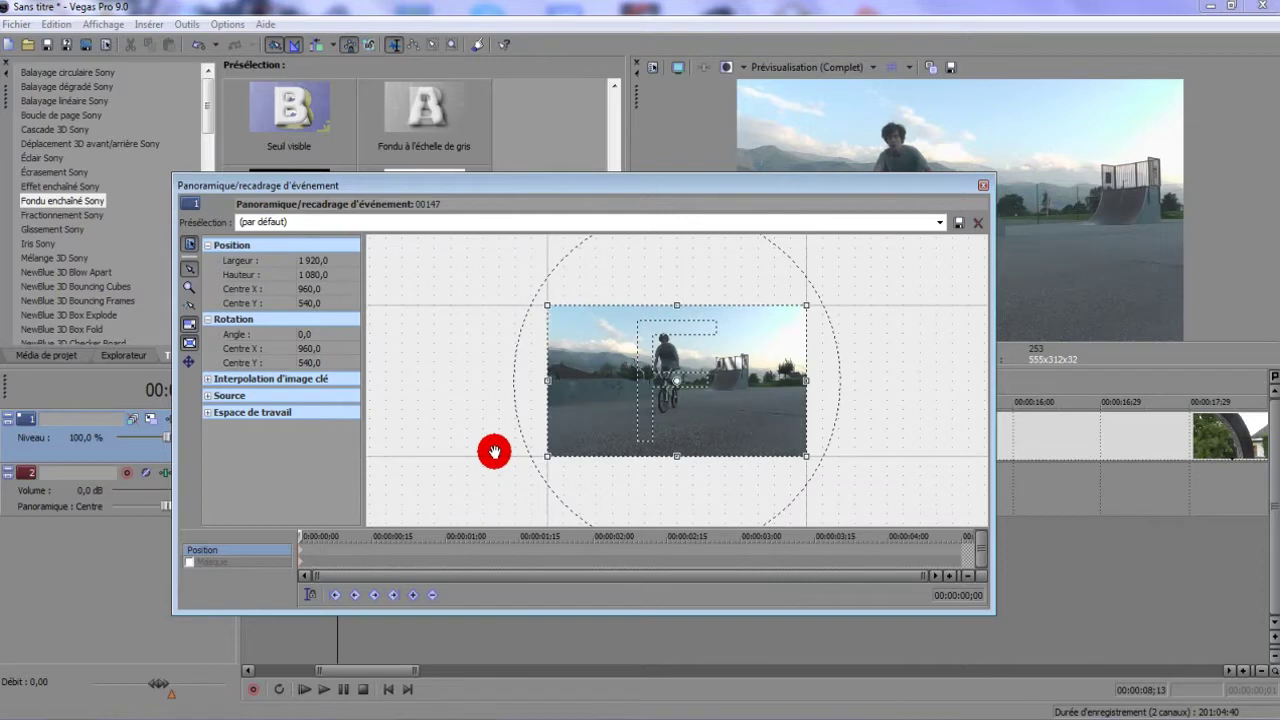
{"action": "key", "text": "alt+Tab"}
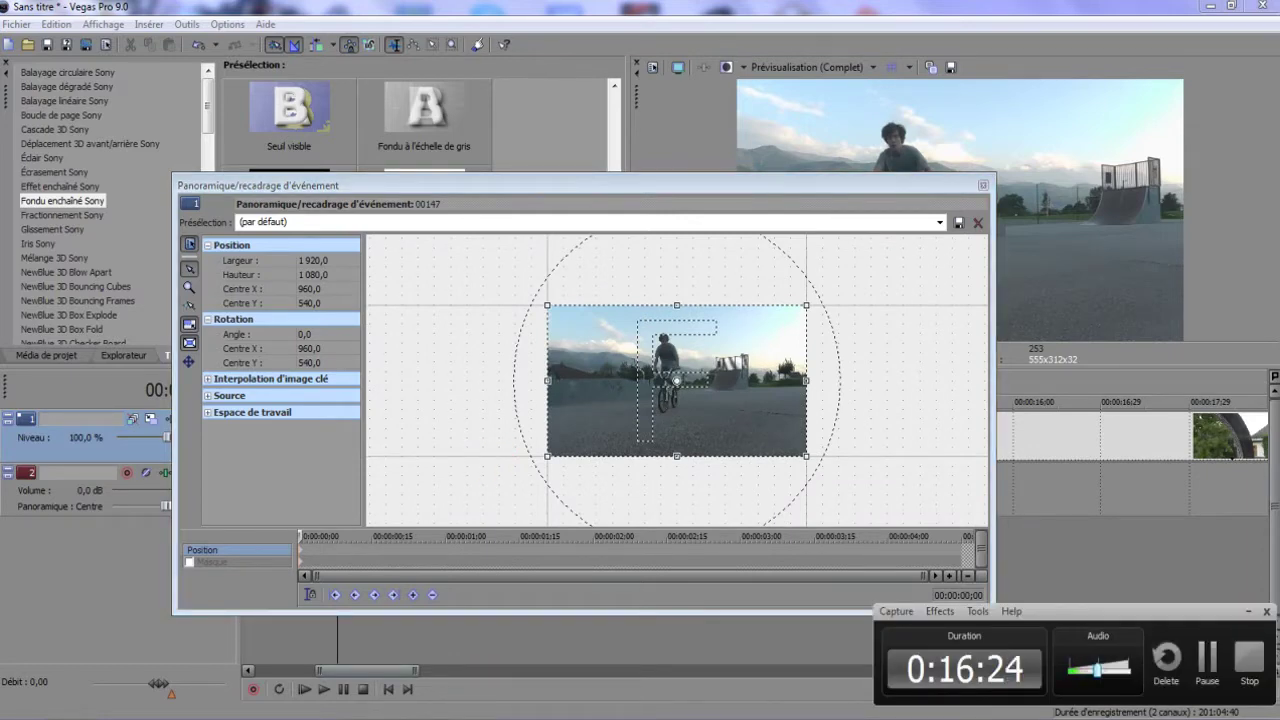
{"action": "key", "text": "F9"}
Try resizing the crop frame from its lower-left corner and restore the full frame
{"action": "mouse_move", "coordinate": [543, 457]}
{"action": "left_mouse_down"}
{"action": "mouse_move", "coordinate": [594, 420]}
{"action": "mouse_move", "coordinate": [523, 434]}
{"action": "mouse_move", "coordinate": [550, 439]}
{"action": "left_mouse_up"}
{"action": "right_click", "coordinate": [562, 441]}
{"action": "left_click", "coordinate": [580, 451]}
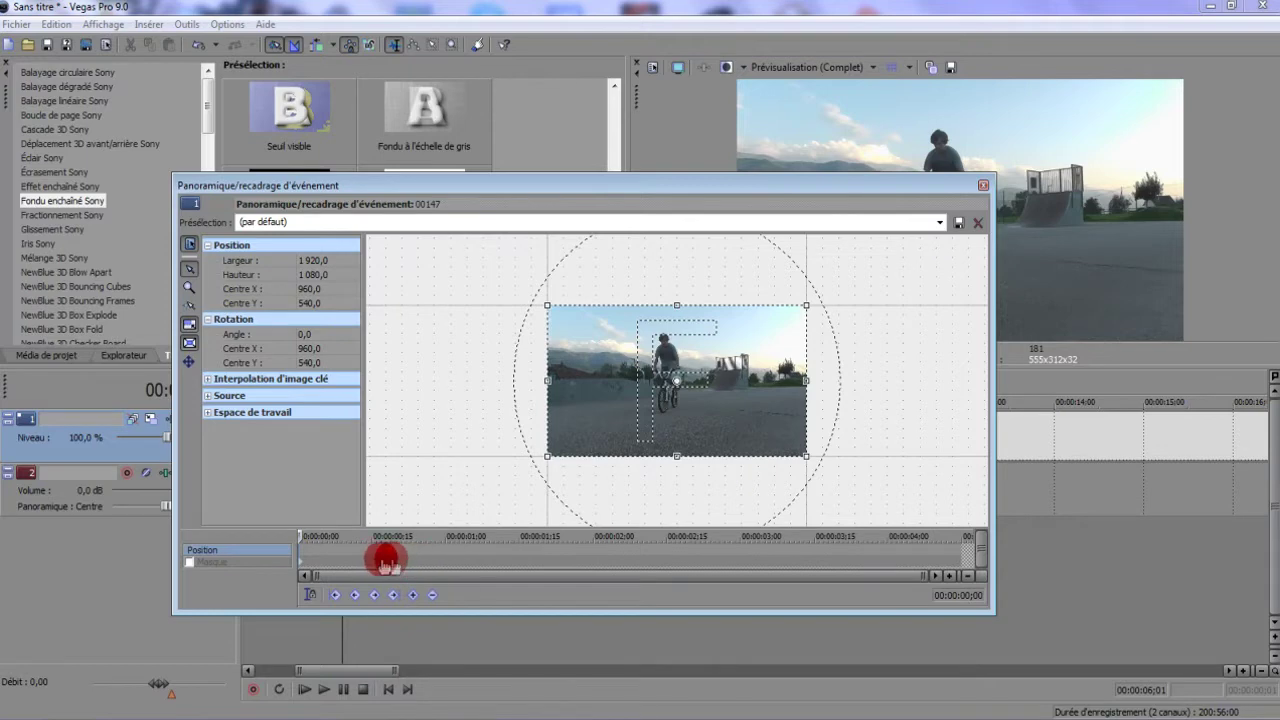
Add a Position keyframe at 00:00:01;17 with the frame cropped to about 1 514,1 × 851,7, and return the cursor to the clip's start
{"action": "left_click_drag", "start_coordinate": [300, 537], "coordinate": [523, 526]}
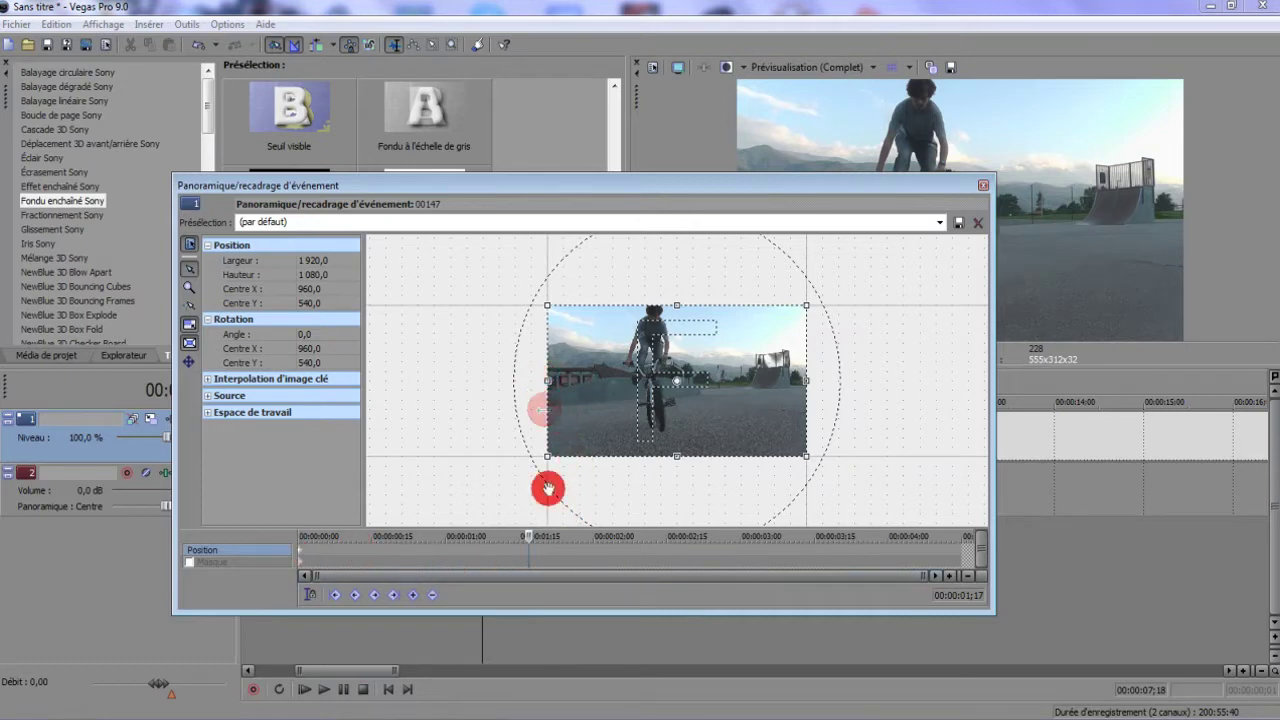
{"action": "left_click_drag", "start_coordinate": [548, 390], "coordinate": [577, 381]}
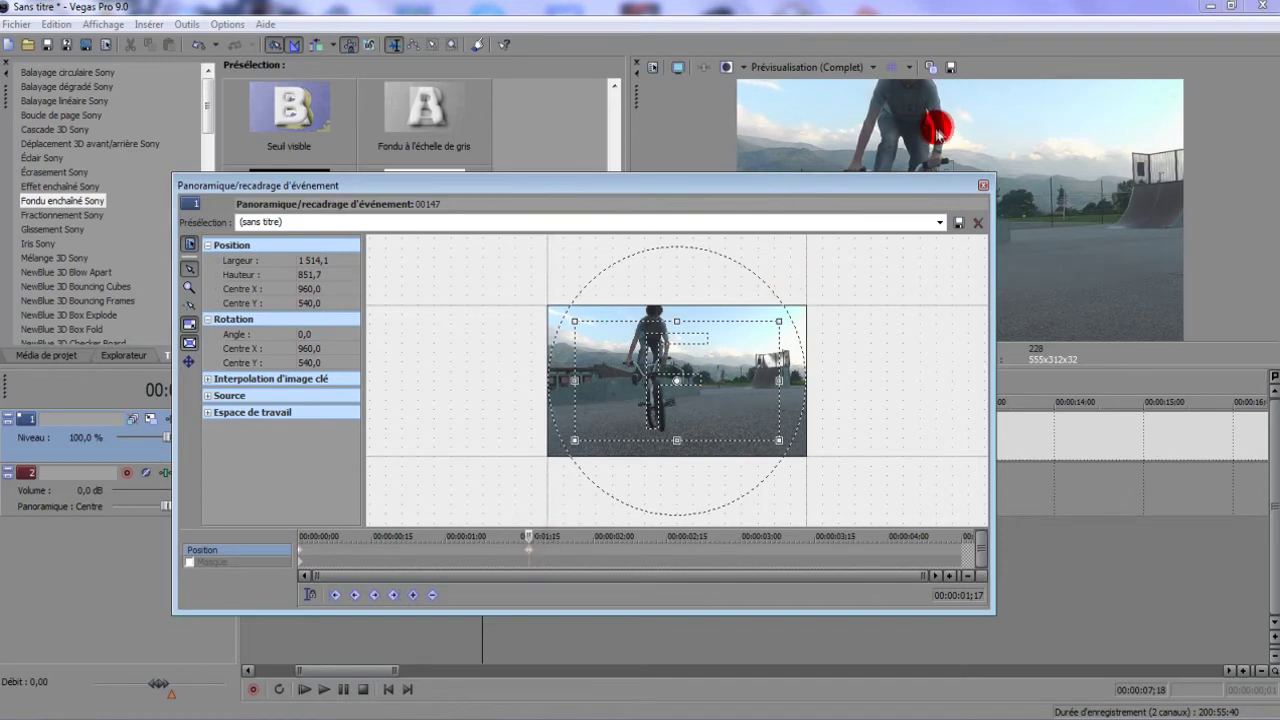
{"action": "left_click_drag", "start_coordinate": [528, 537], "coordinate": [244, 539]}
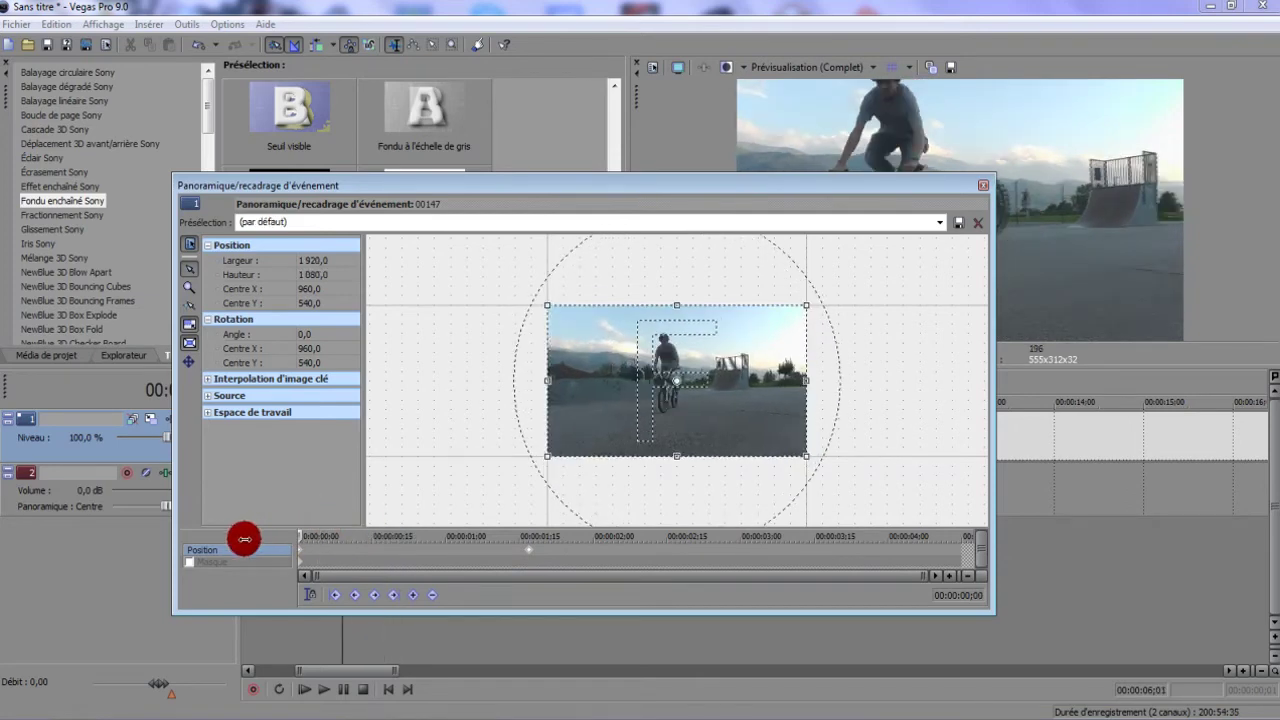
Scrub the Pan/Crop timeline from the start to 00:00:01;22 to examine the zoom between the two keyframes
{"action": "scroll", "coordinate": [383, 548], "scroll_direction": "up", "scroll_amount": 2}
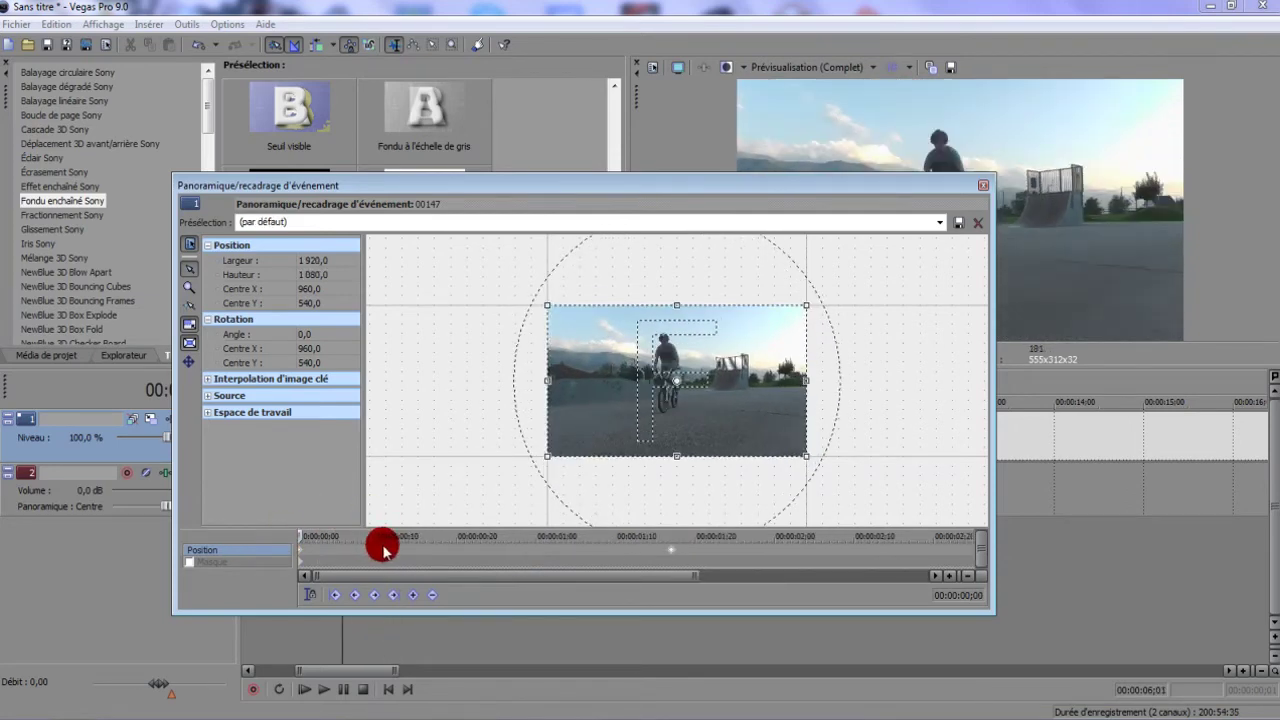
{"action": "scroll", "coordinate": [850, 323], "scroll_direction": "up", "scroll_amount": 3}
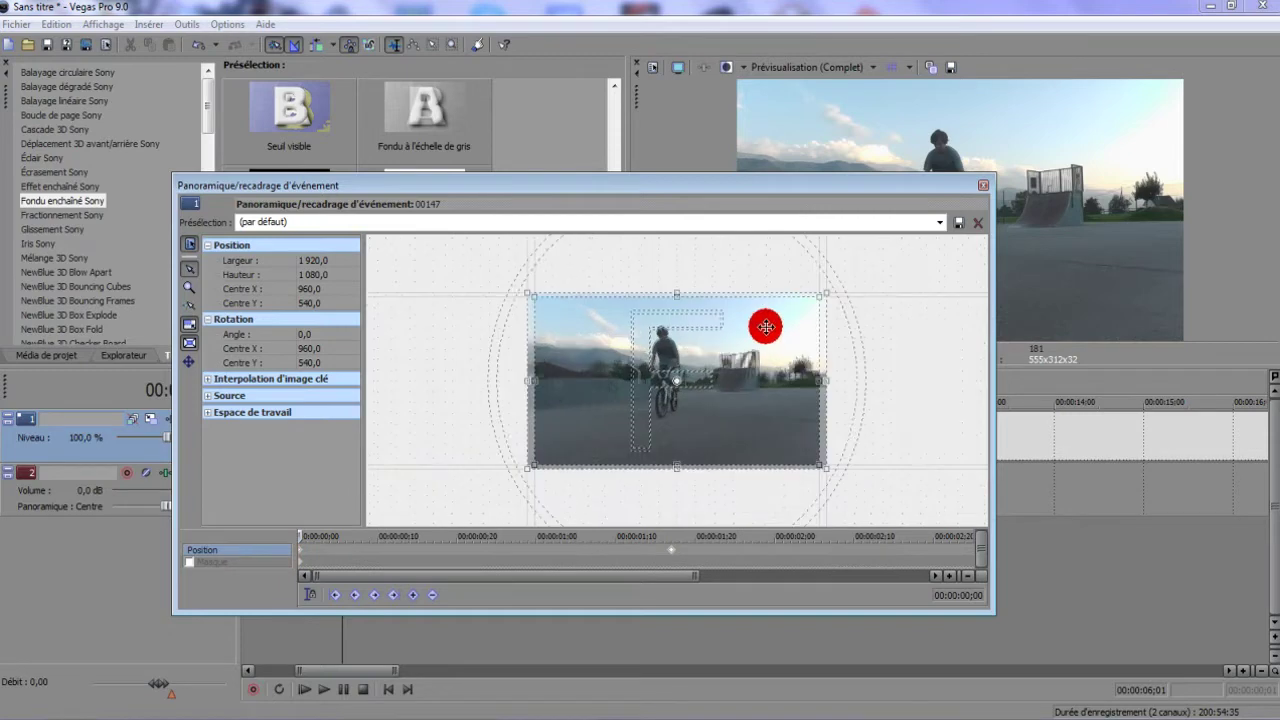
{"action": "scroll", "coordinate": [737, 318], "scroll_direction": "up", "scroll_amount": 2}
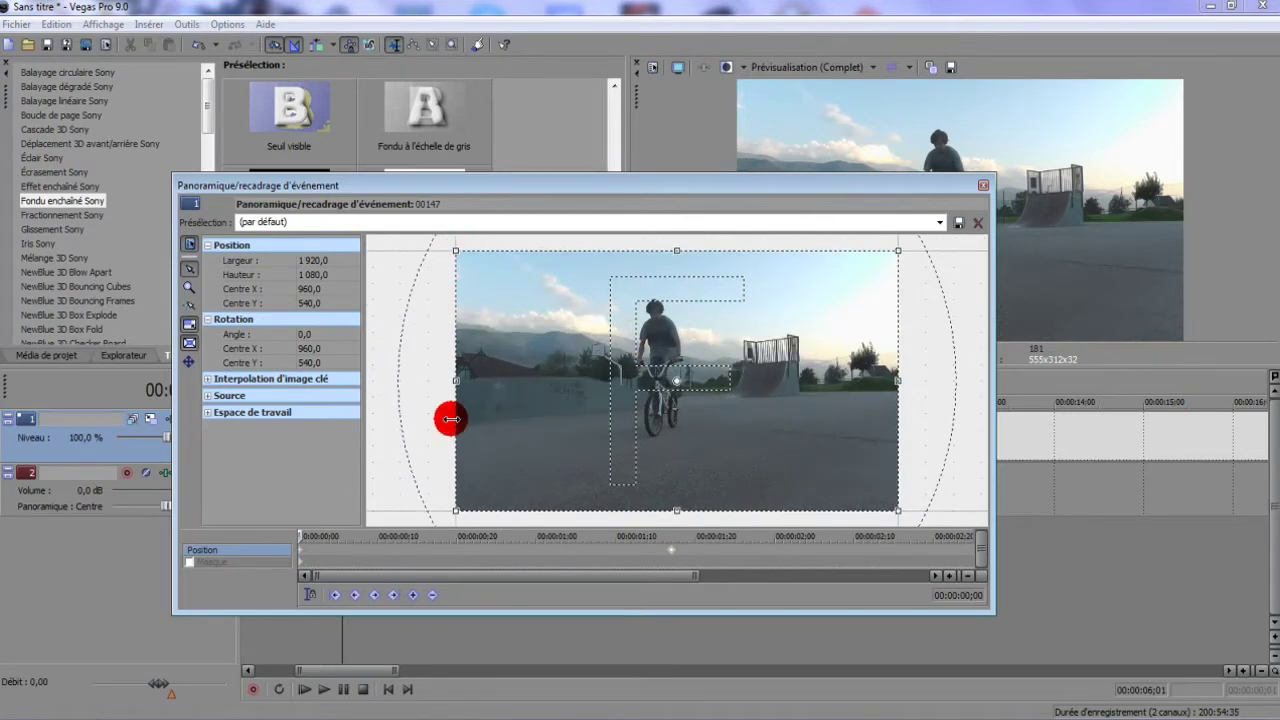
{"action": "left_click_drag", "start_coordinate": [299, 535], "coordinate": [712, 533]}
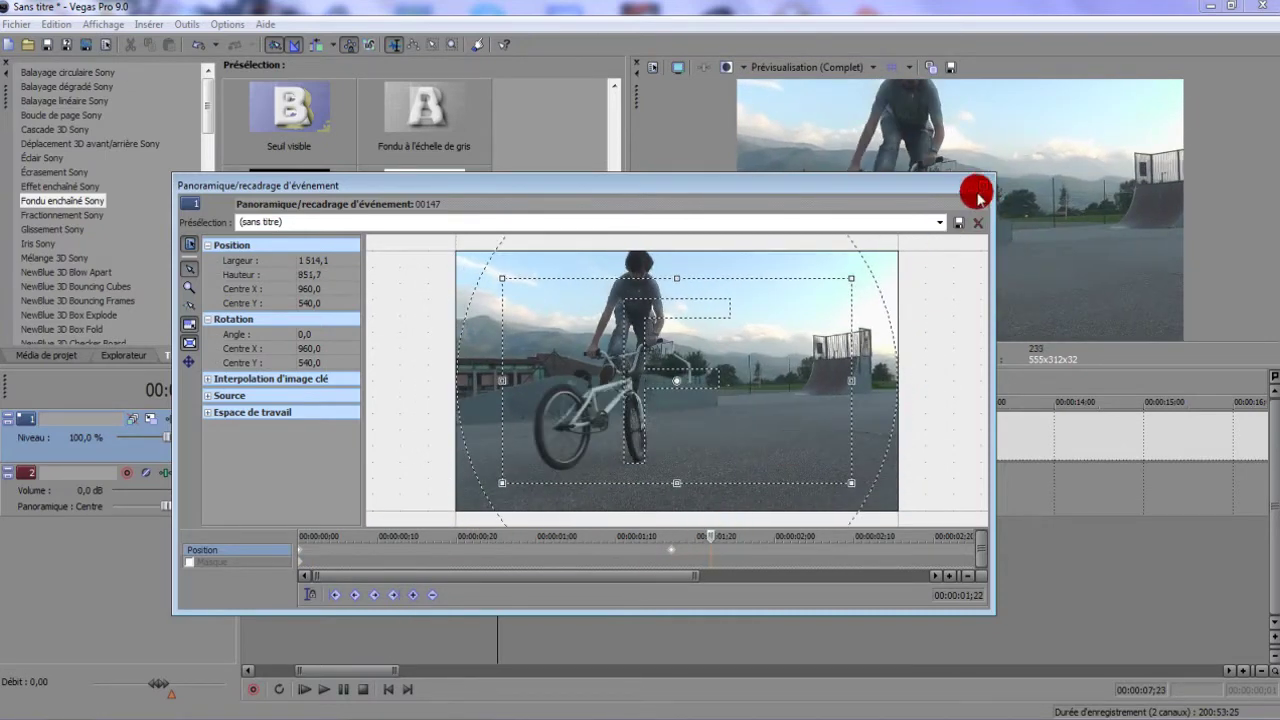
{"action": "left_click", "coordinate": [977, 222]}
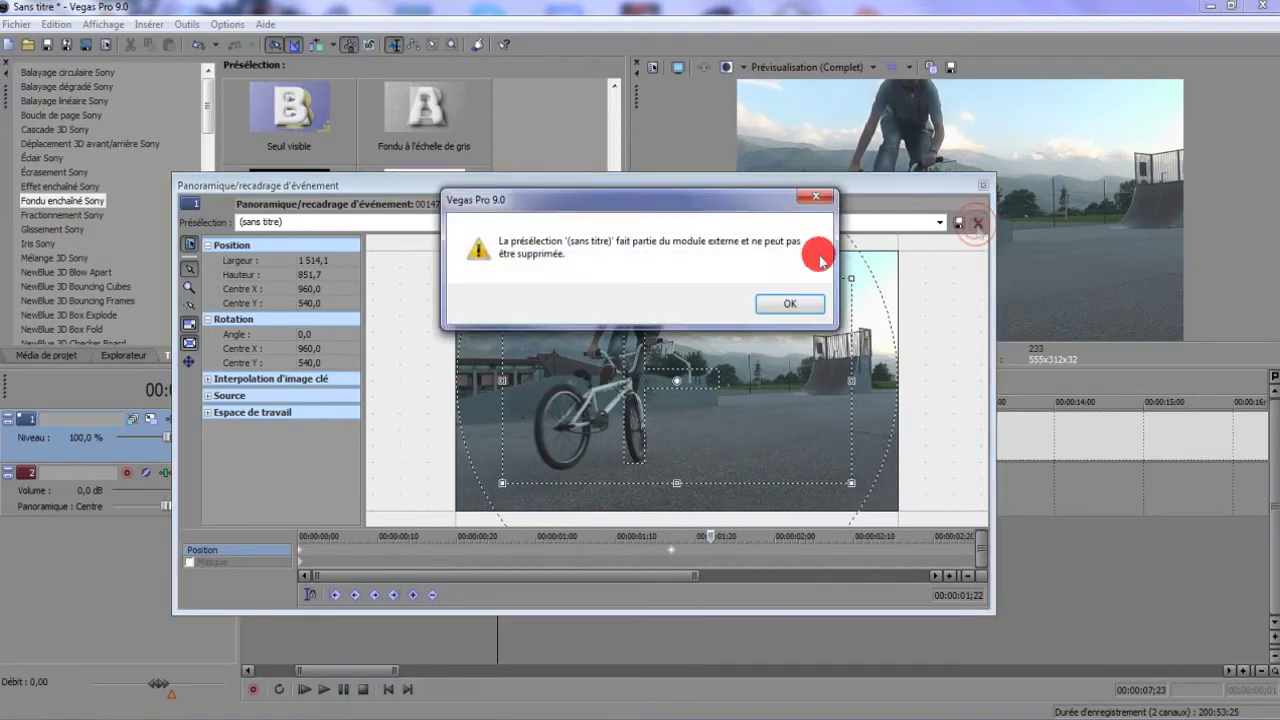
{"action": "left_click", "coordinate": [790, 302]}
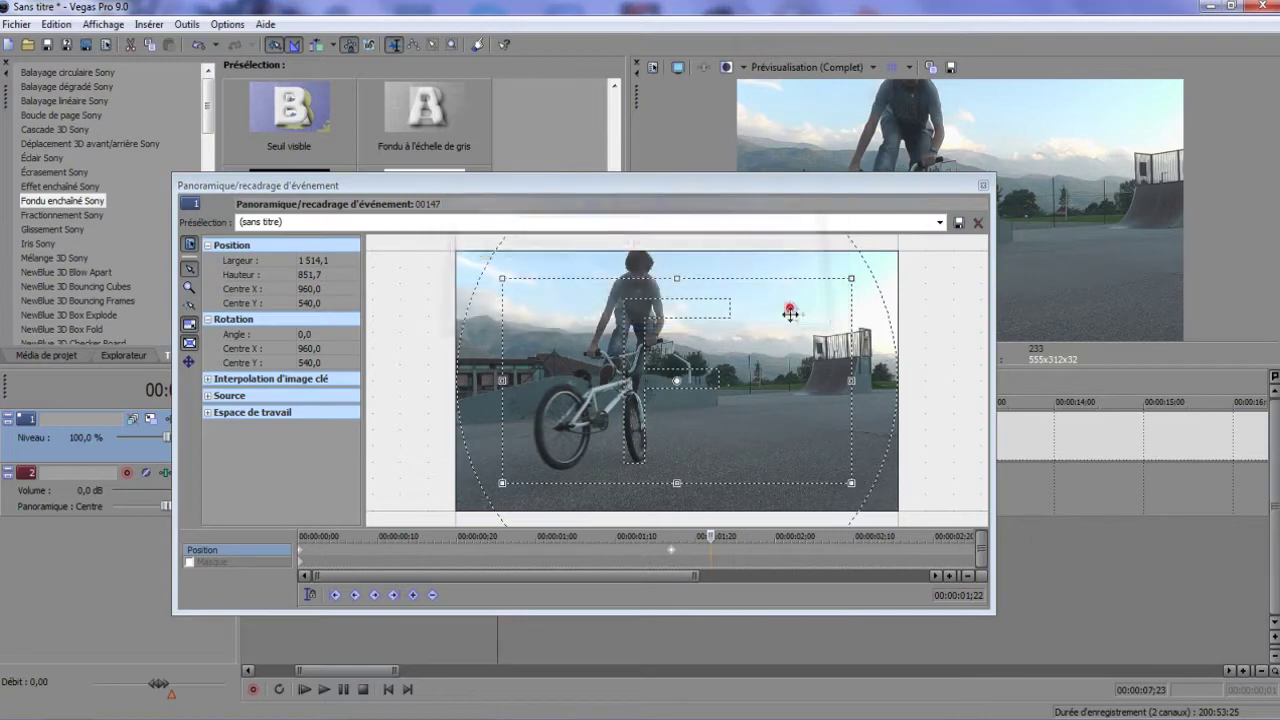
{"action": "left_click", "coordinate": [983, 185]}
{"action": "left_click", "coordinate": [735, 446]}
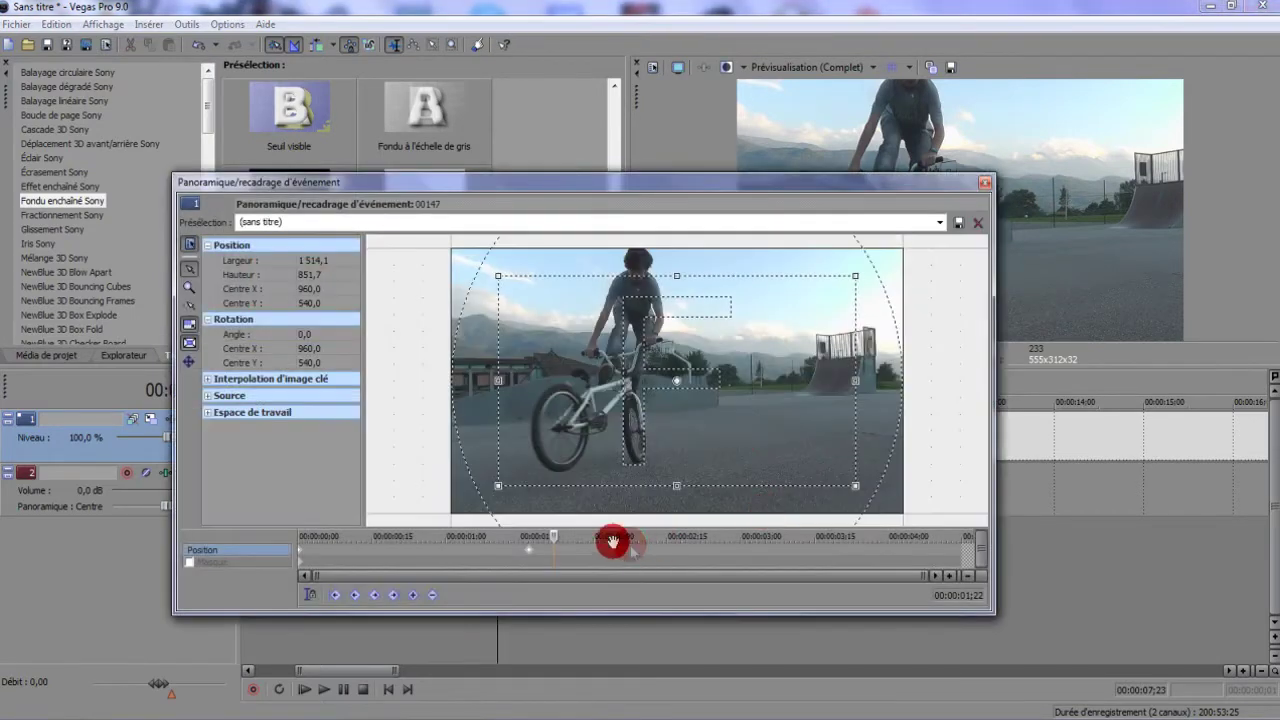
Delete the second Position keyframe at 00:00:01;17 and close the Pan/Crop window
{"action": "left_click_drag", "start_coordinate": [547, 547], "coordinate": [289, 564]}
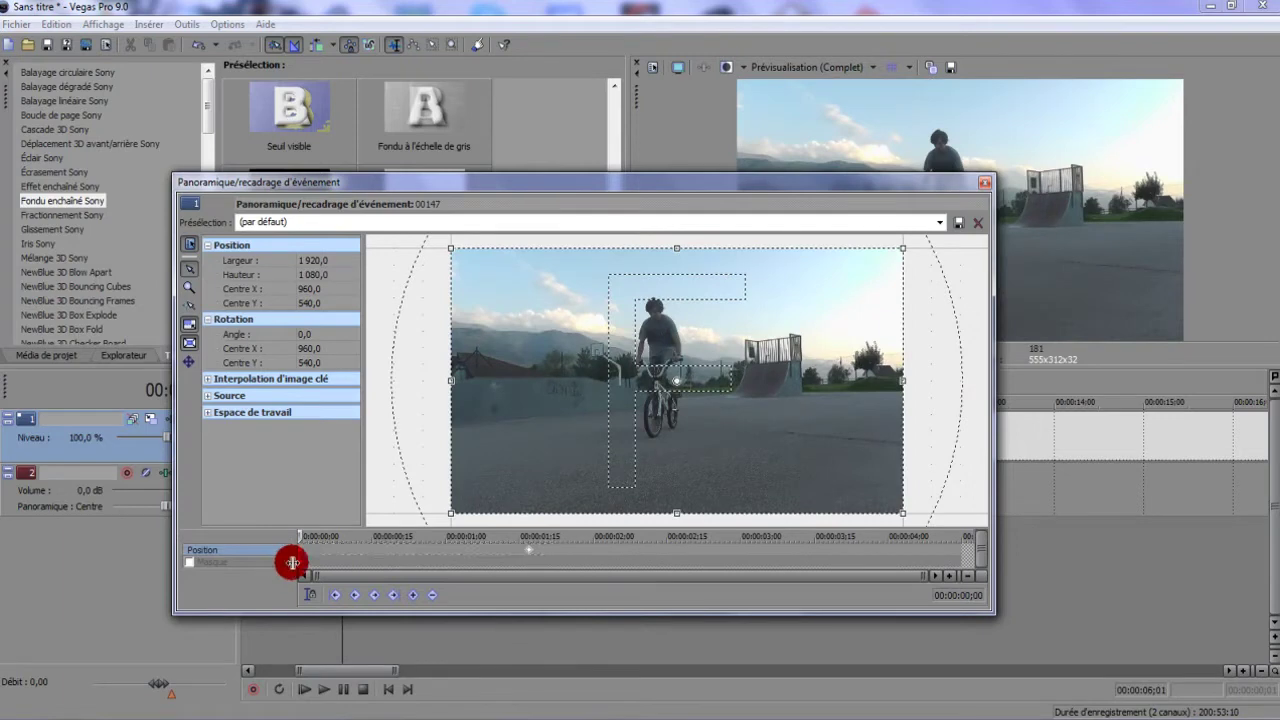
{"action": "key", "text": "Delete"}
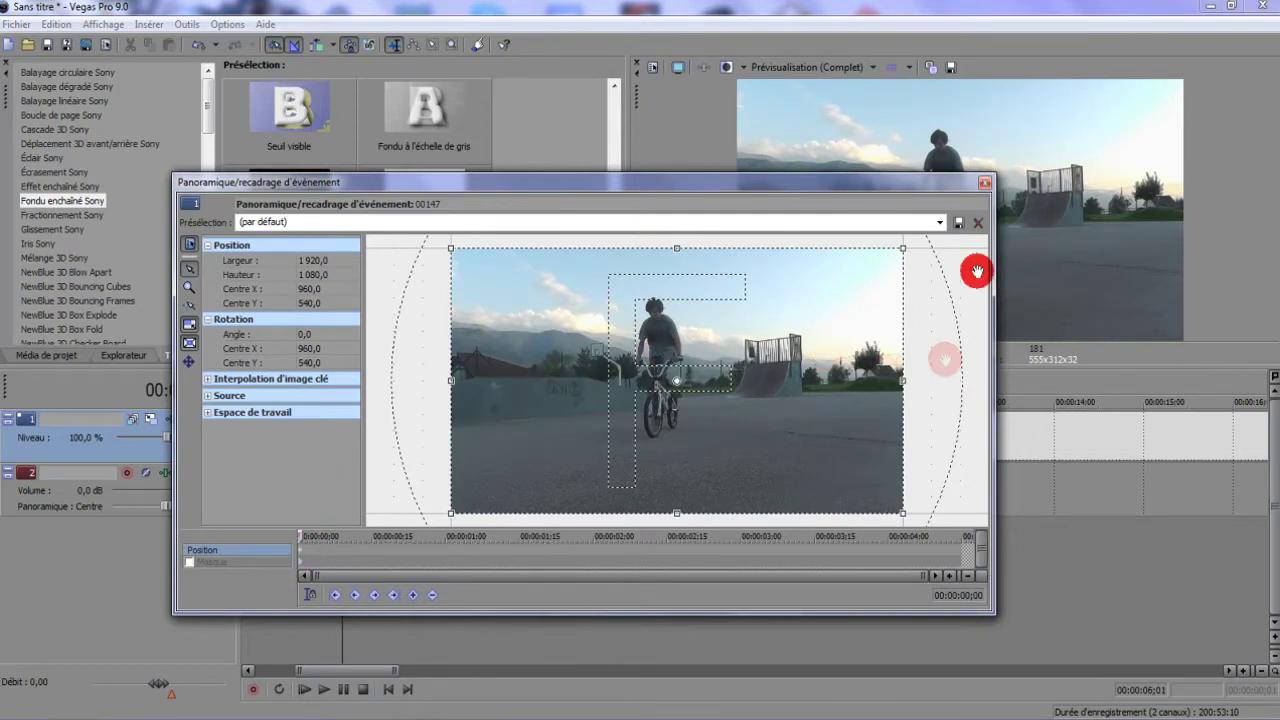
{"action": "left_click", "coordinate": [985, 182]}
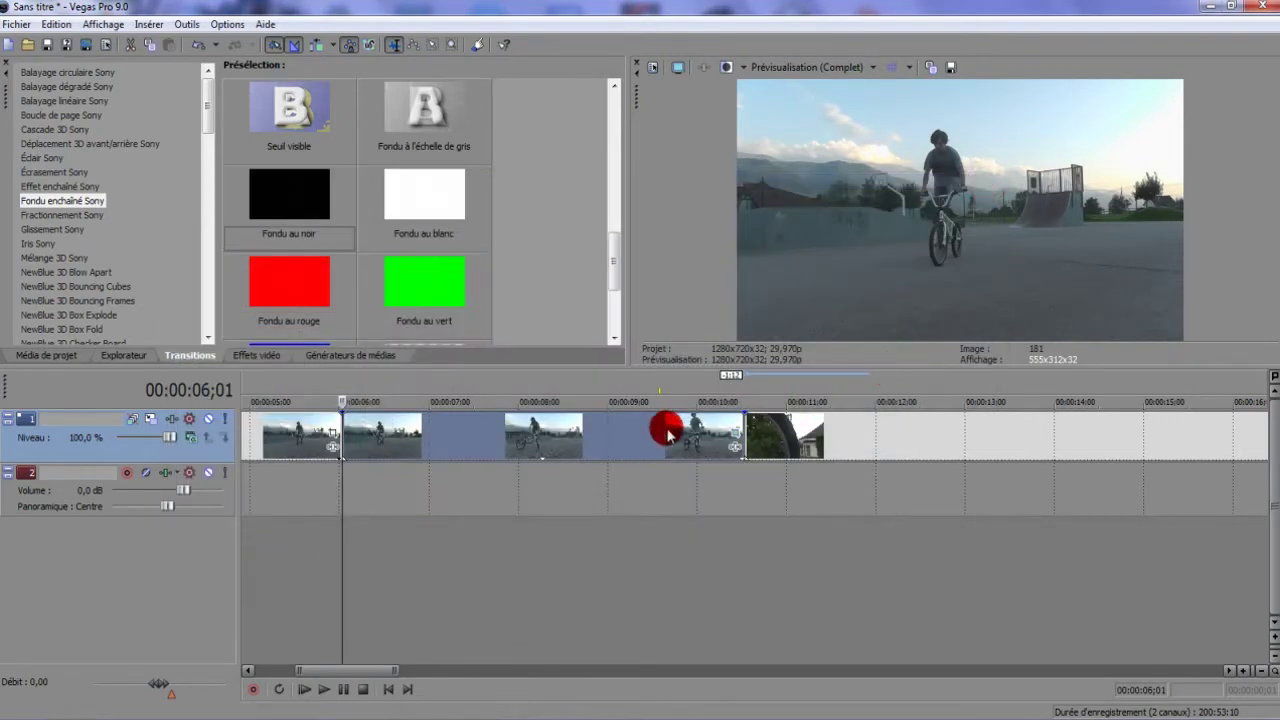
View the available plug-ins for the selected clip's video event effects and cancel the chooser without adding any
{"action": "left_click", "coordinate": [262, 354]}
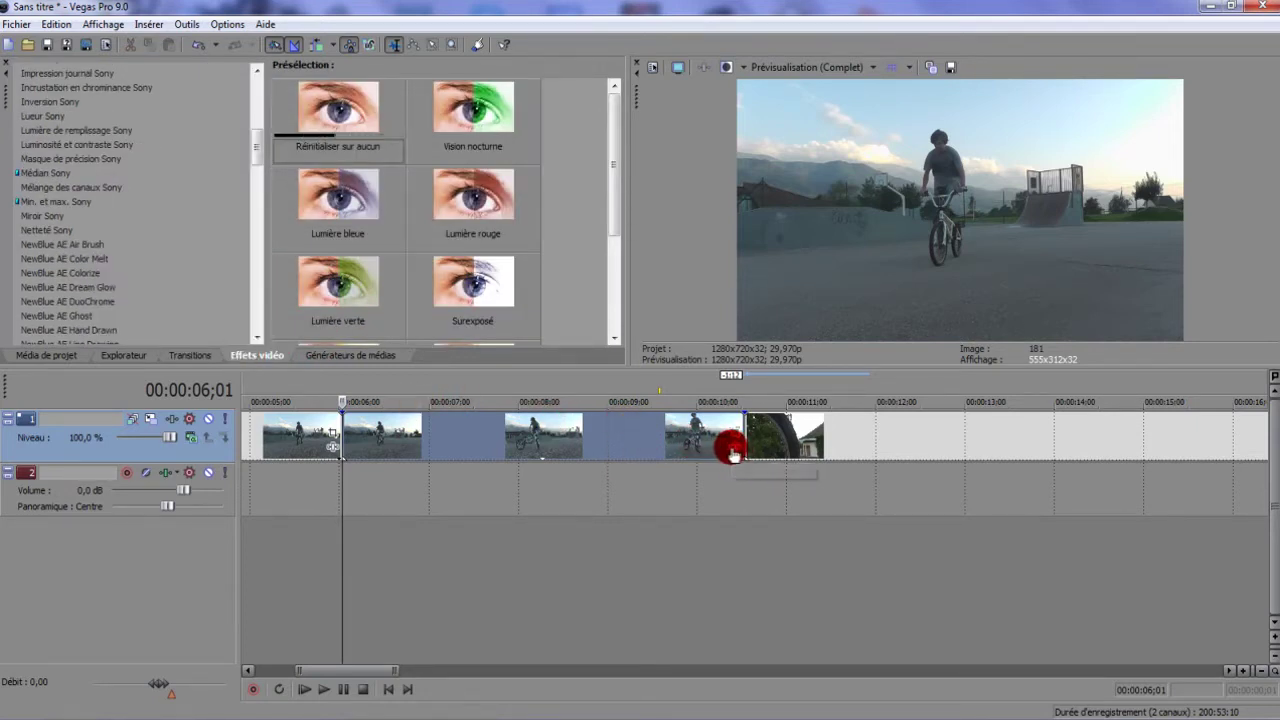
{"action": "right_click", "coordinate": [600, 430]}
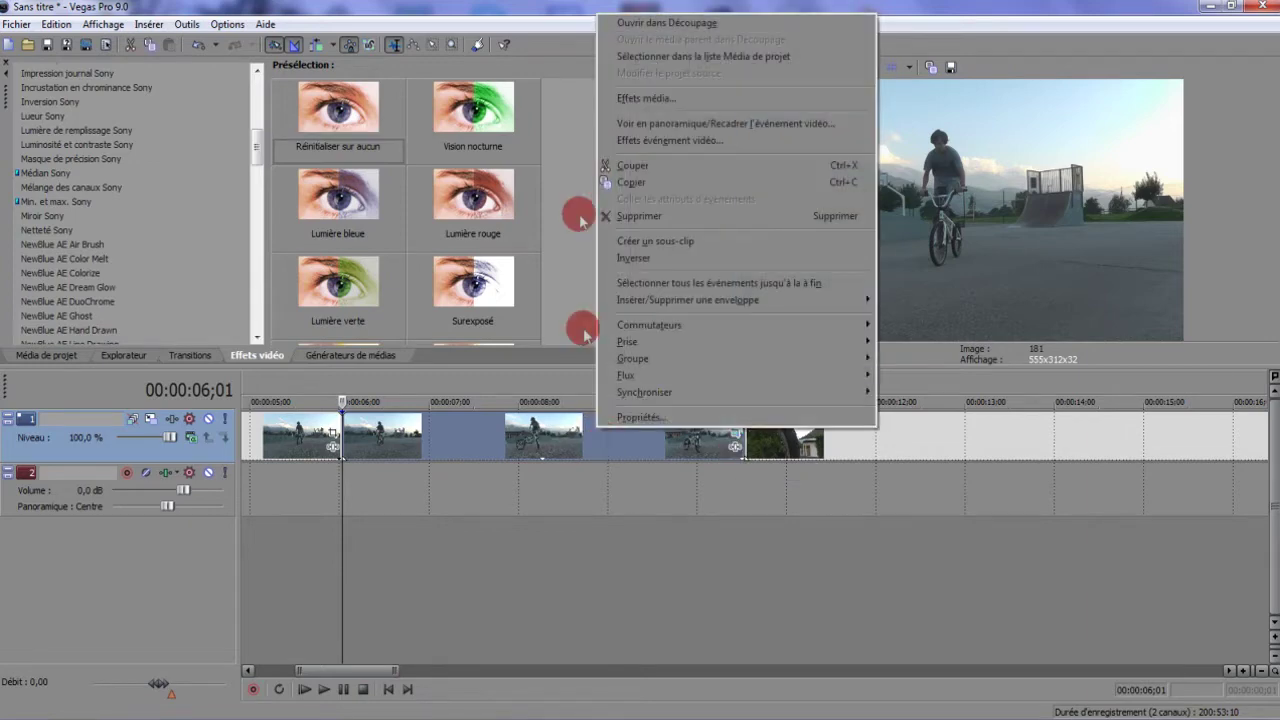
{"action": "left_click", "coordinate": [686, 143]}
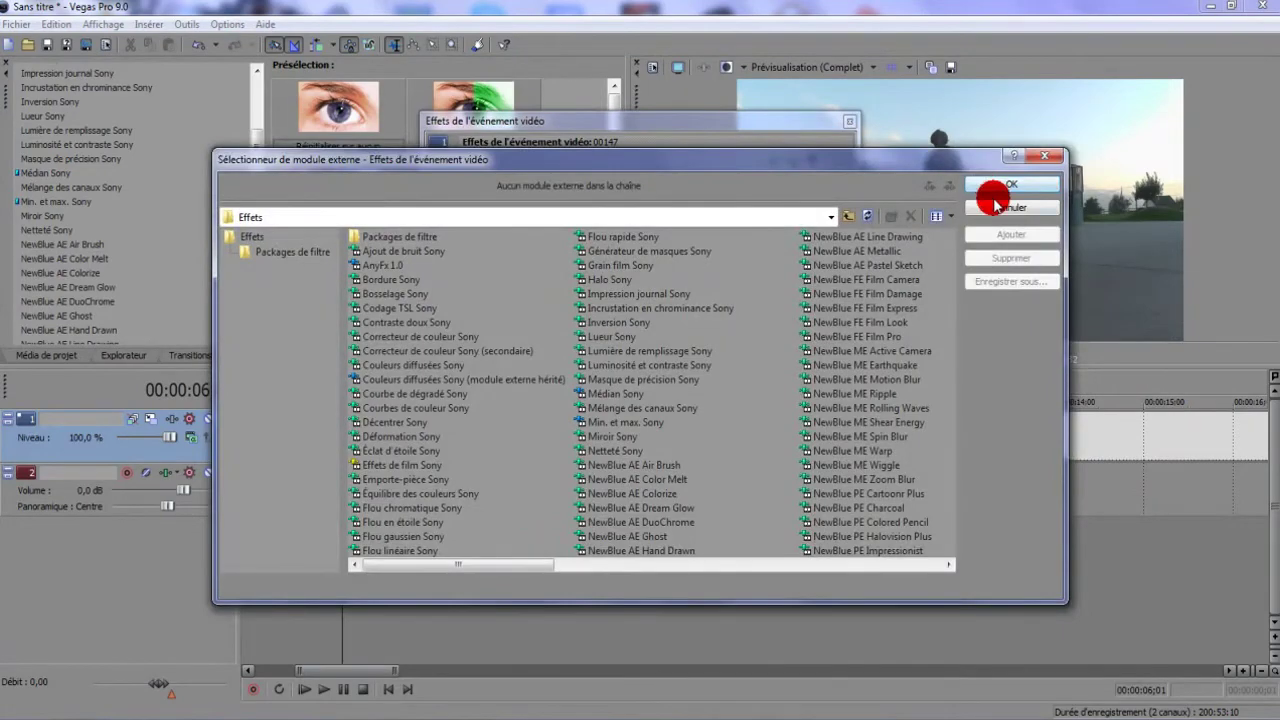
{"action": "left_click", "coordinate": [990, 197]}
{"action": "left_click", "coordinate": [743, 464]}
{"action": "left_click", "coordinate": [738, 450]}
{"action": "left_click", "coordinate": [1000, 197]}
Browse the video effects list and its presets, including Simulateur de télévision Sony, Correcteur de couleur Sony and Contraste doux Sony
{"action": "left_click", "coordinate": [130, 222]}
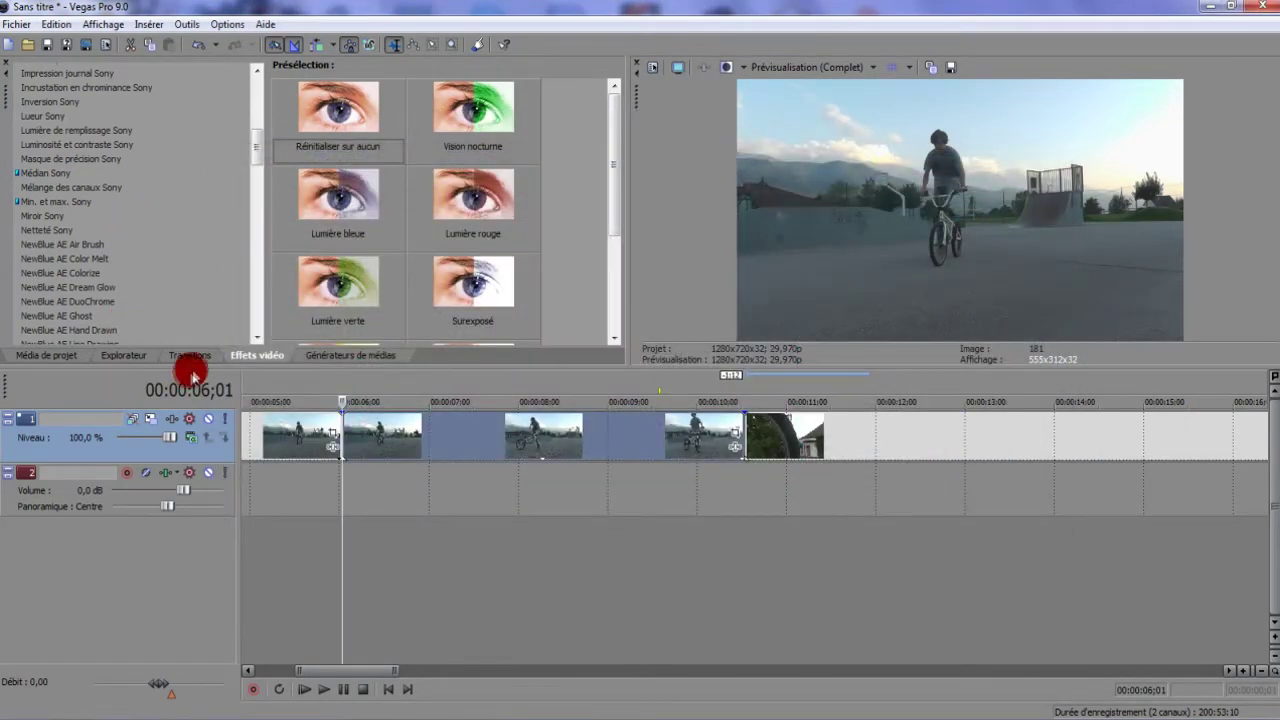
{"action": "scroll", "coordinate": [102, 223], "scroll_direction": "down", "scroll_amount": 10}
{"action": "scroll", "coordinate": [97, 230], "scroll_direction": "down", "scroll_amount": 5}
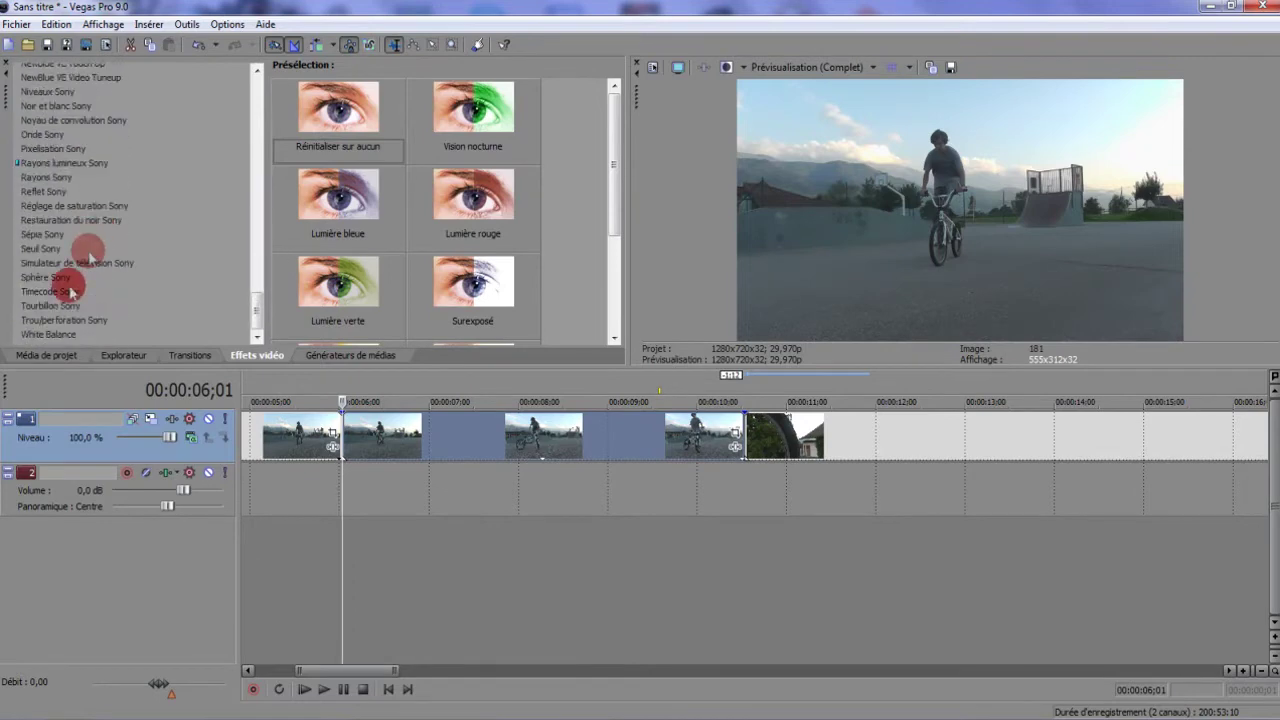
{"action": "left_click", "coordinate": [48, 290]}
{"action": "left_click", "coordinate": [45, 264]}
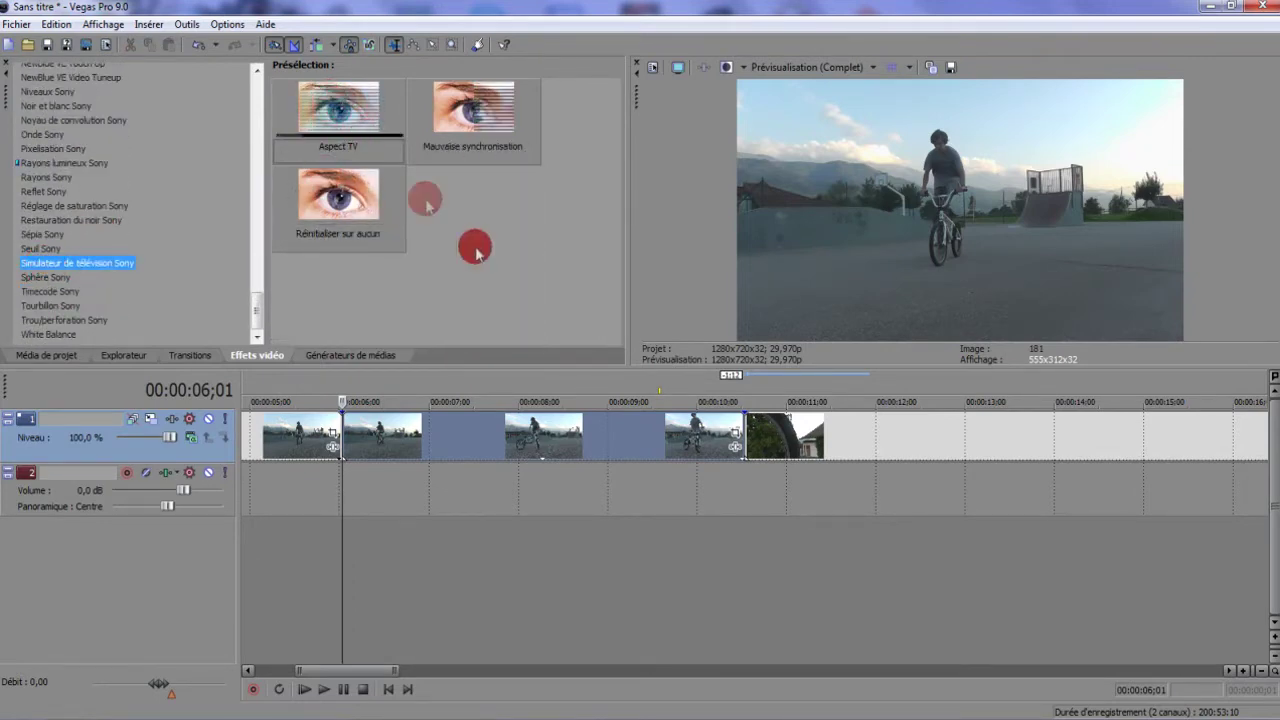
{"action": "scroll", "coordinate": [58, 316], "scroll_direction": "up", "scroll_amount": 15}
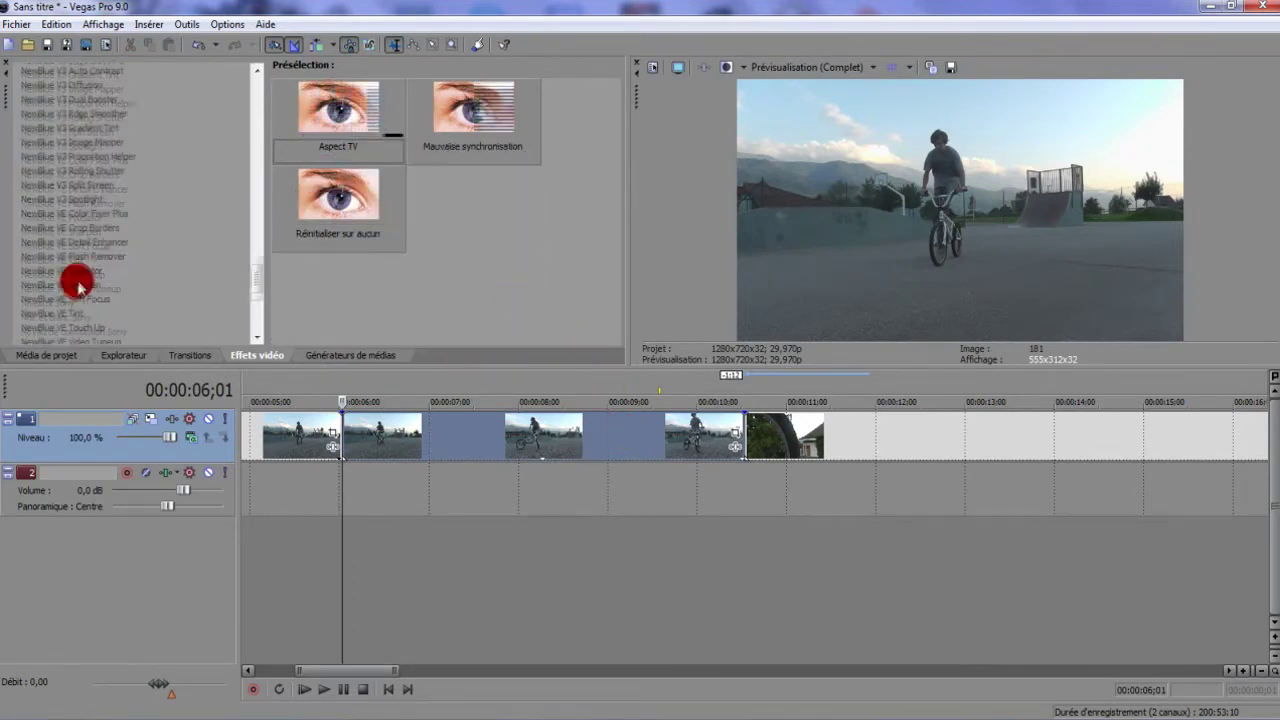
{"action": "left_click", "coordinate": [50, 200]}
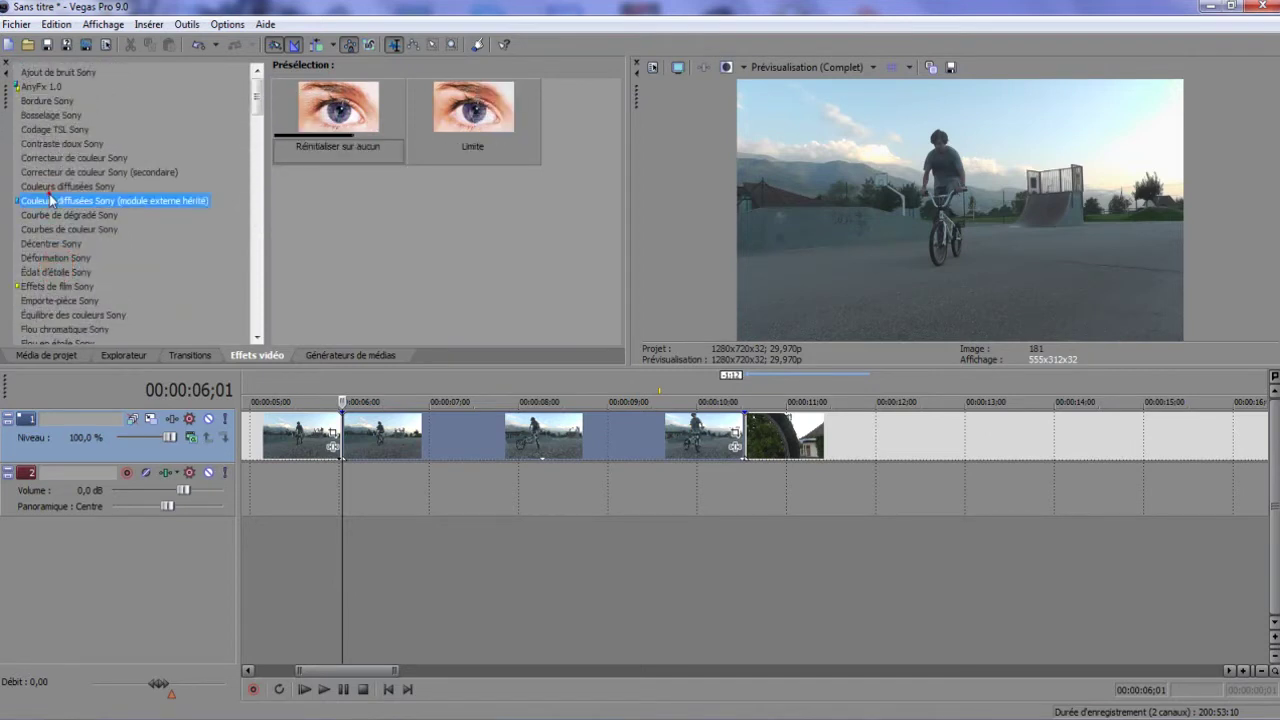
{"action": "left_click", "coordinate": [50, 158]}
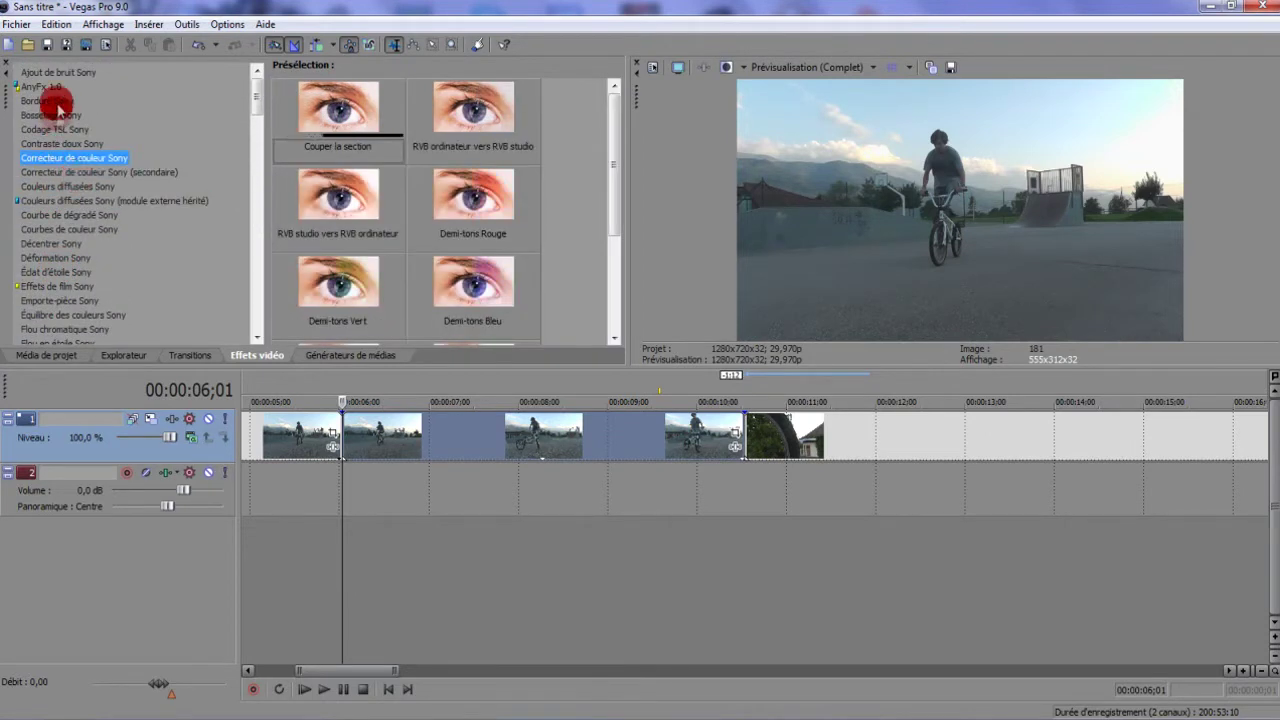
{"action": "left_click", "coordinate": [62, 143]}
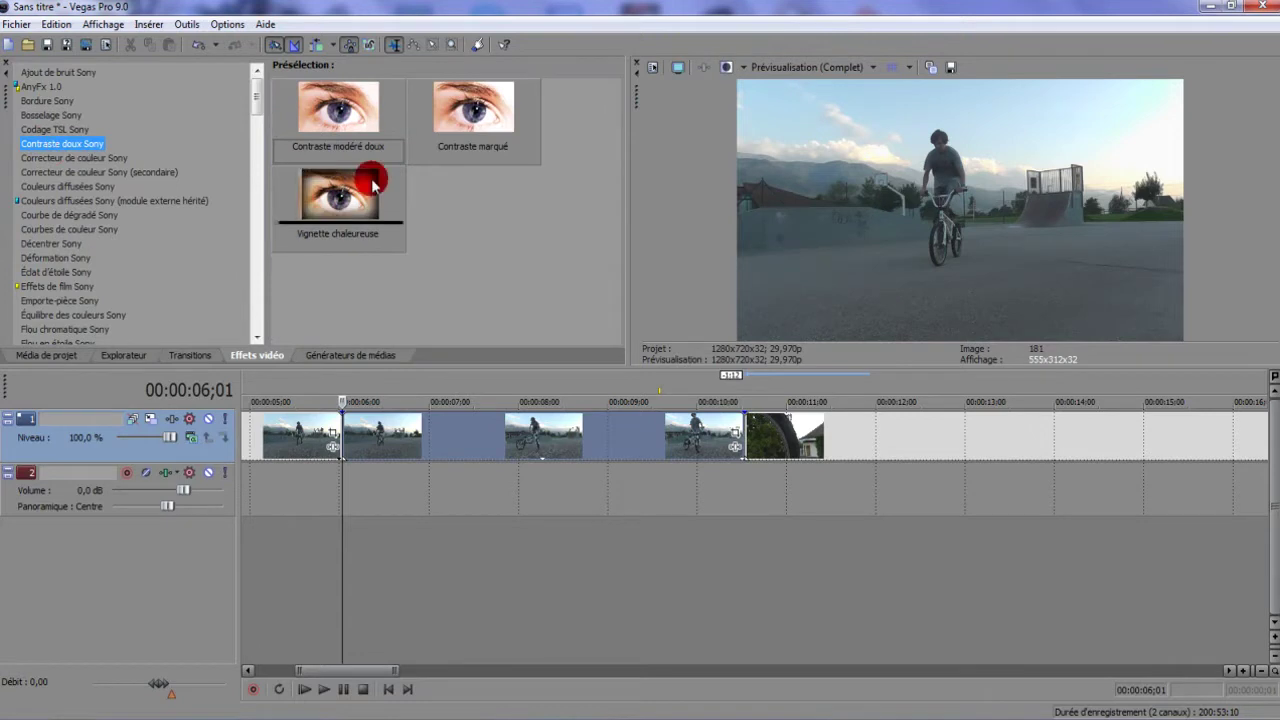
{"action": "left_click", "coordinate": [296, 206]}
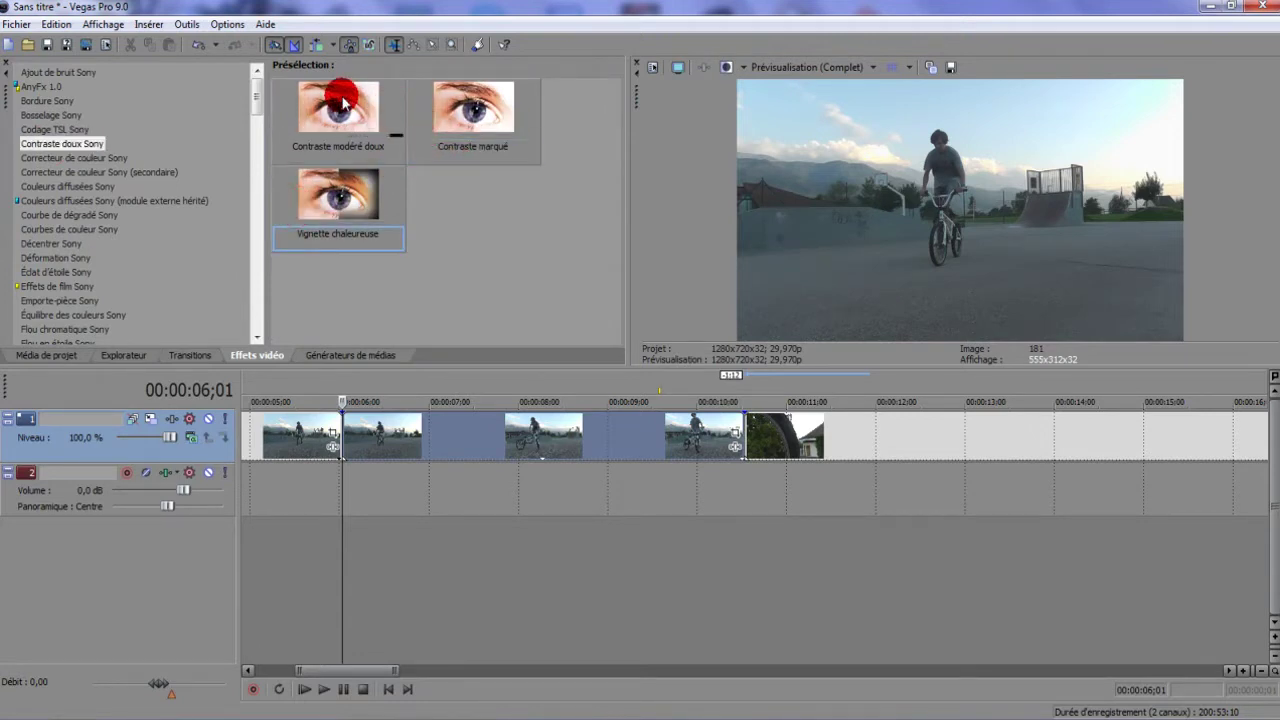
{"action": "left_click", "coordinate": [343, 101]}
{"action": "left_click", "coordinate": [52, 159]}
{"action": "left_click", "coordinate": [45, 146]}
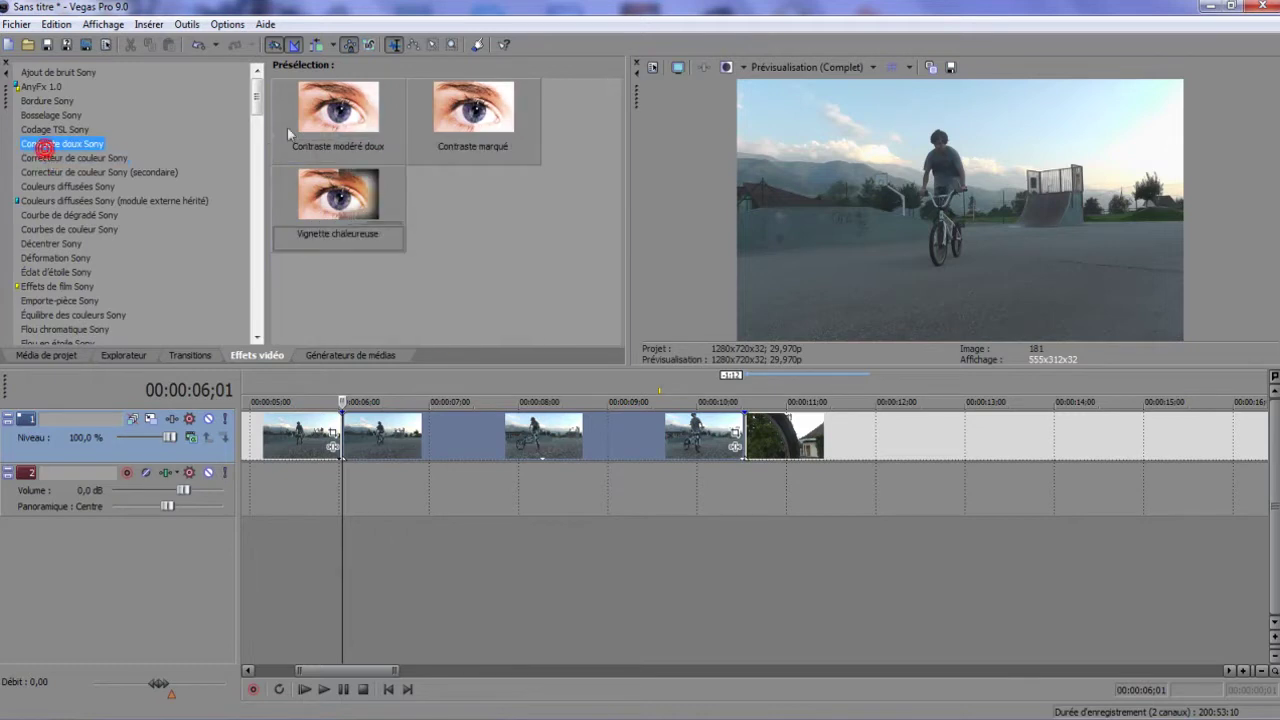
Apply the Contraste modéré doux and Contraste marqué presets of Contraste doux Sony to the selected BMX clip
{"action": "left_click", "coordinate": [296, 107]}
{"action": "left_click_drag", "start_coordinate": [469, 459], "coordinate": [469, 459]}
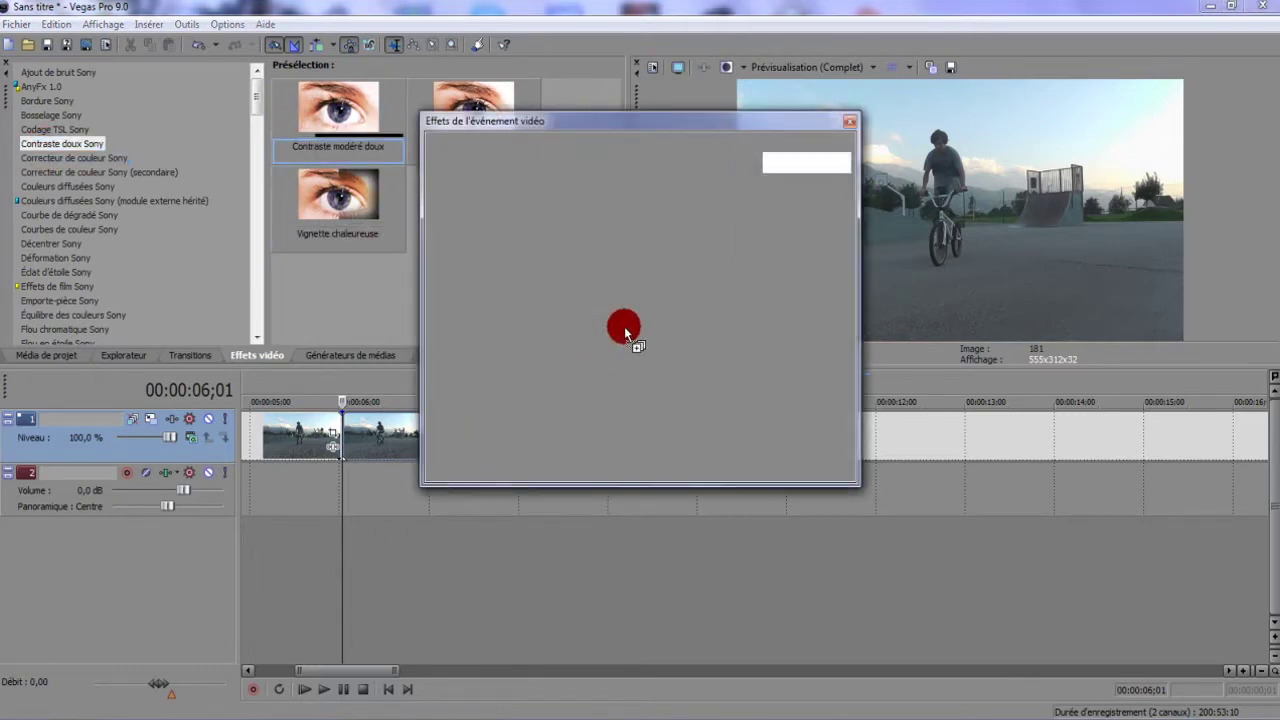
{"action": "left_click", "coordinate": [851, 126]}
{"action": "left_click_drag", "start_coordinate": [460, 105], "coordinate": [478, 420]}
{"action": "left_click", "coordinate": [849, 121]}
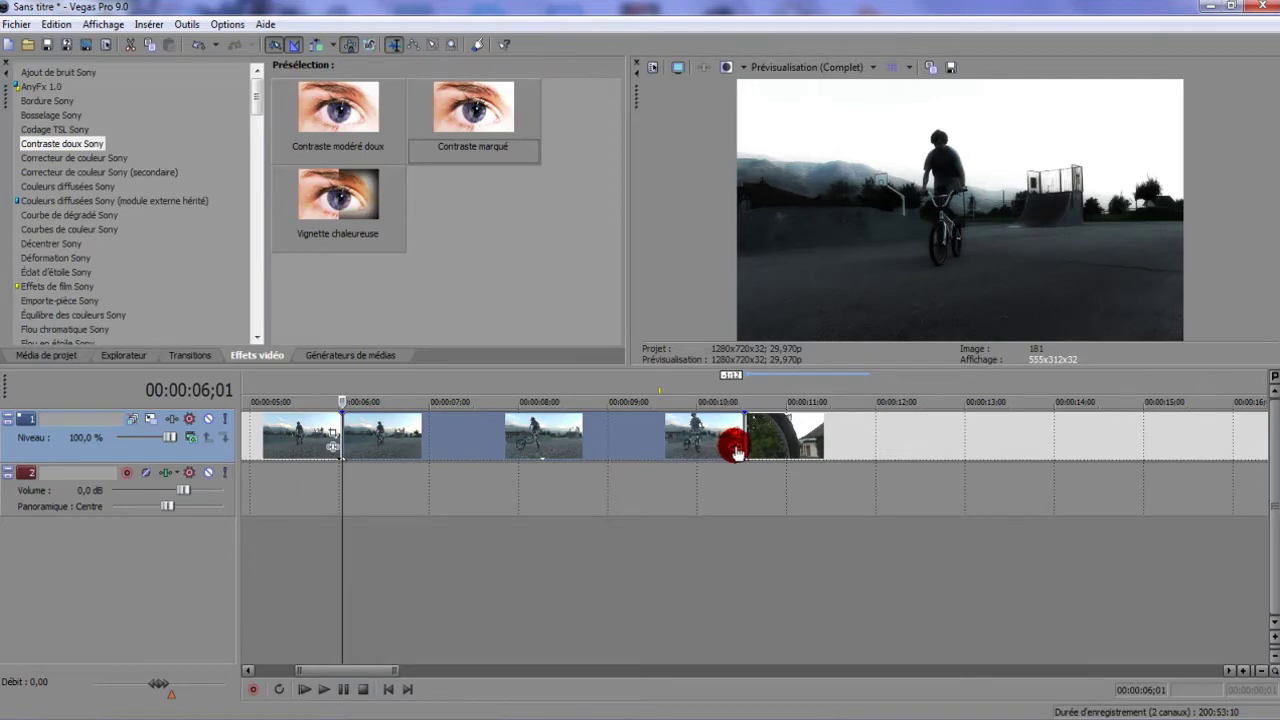
Remove the Contraste doux Sony effects from the clip's event effects chain and close the effects window
{"action": "left_click", "coordinate": [735, 445]}
{"action": "left_click", "coordinate": [490, 161]}
{"action": "left_click", "coordinate": [596, 164]}
{"action": "left_click", "coordinate": [811, 162]}
{"action": "left_click", "coordinate": [811, 162]}
{"action": "left_click", "coordinate": [390, 305]}
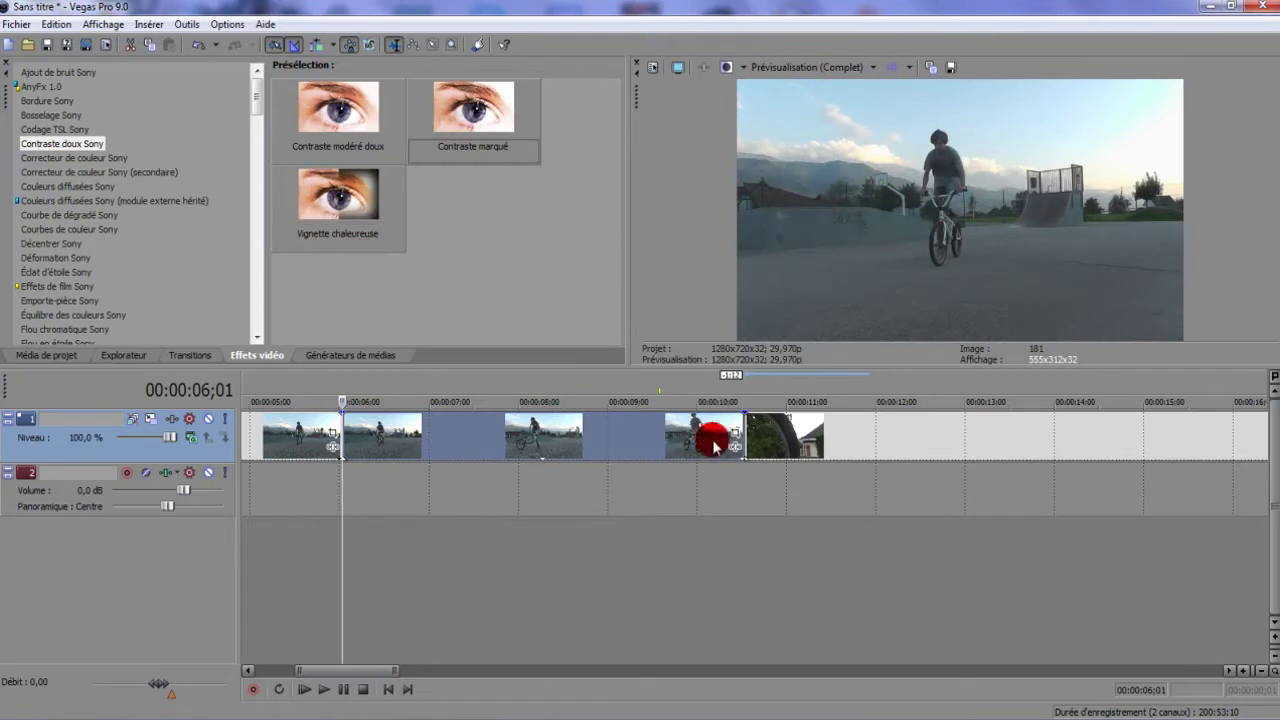
Apply the Contraste marqué preset of Contraste doux Sony to the clip and enlarge the effects window to show every parameter
{"action": "left_click", "coordinate": [55, 145]}
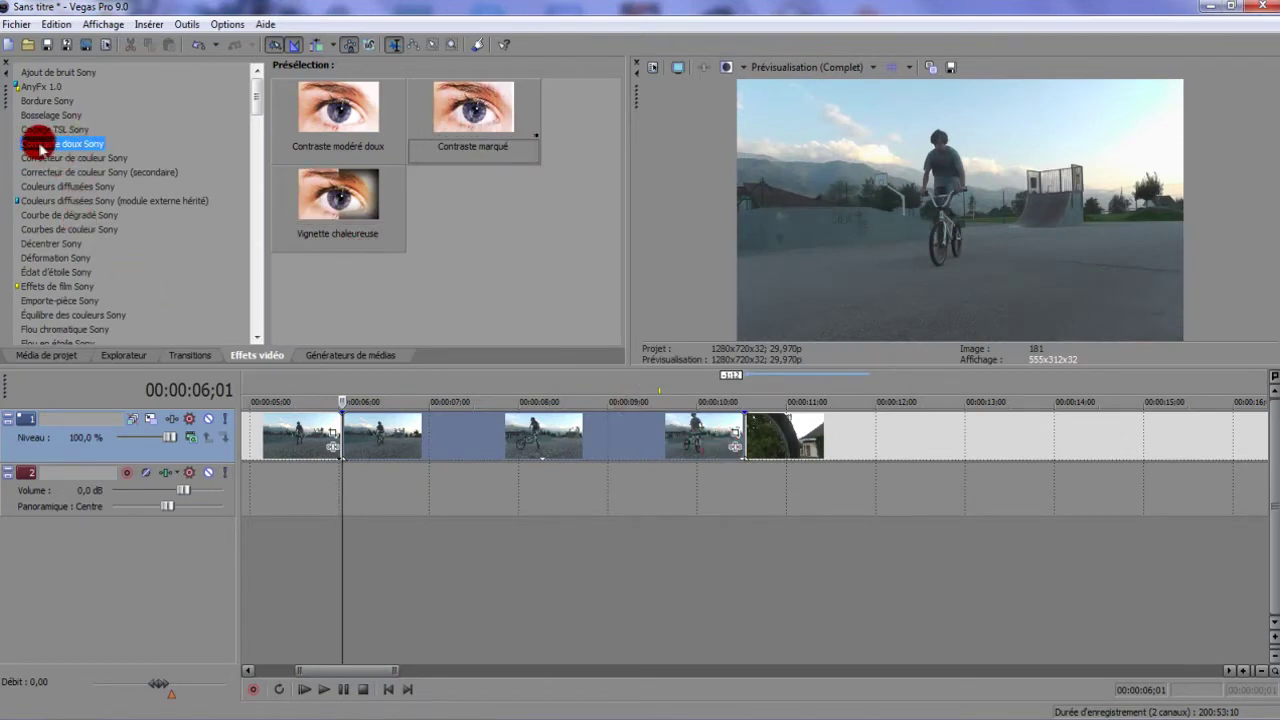
{"action": "left_click_drag", "start_coordinate": [351, 277], "coordinate": [500, 429]}
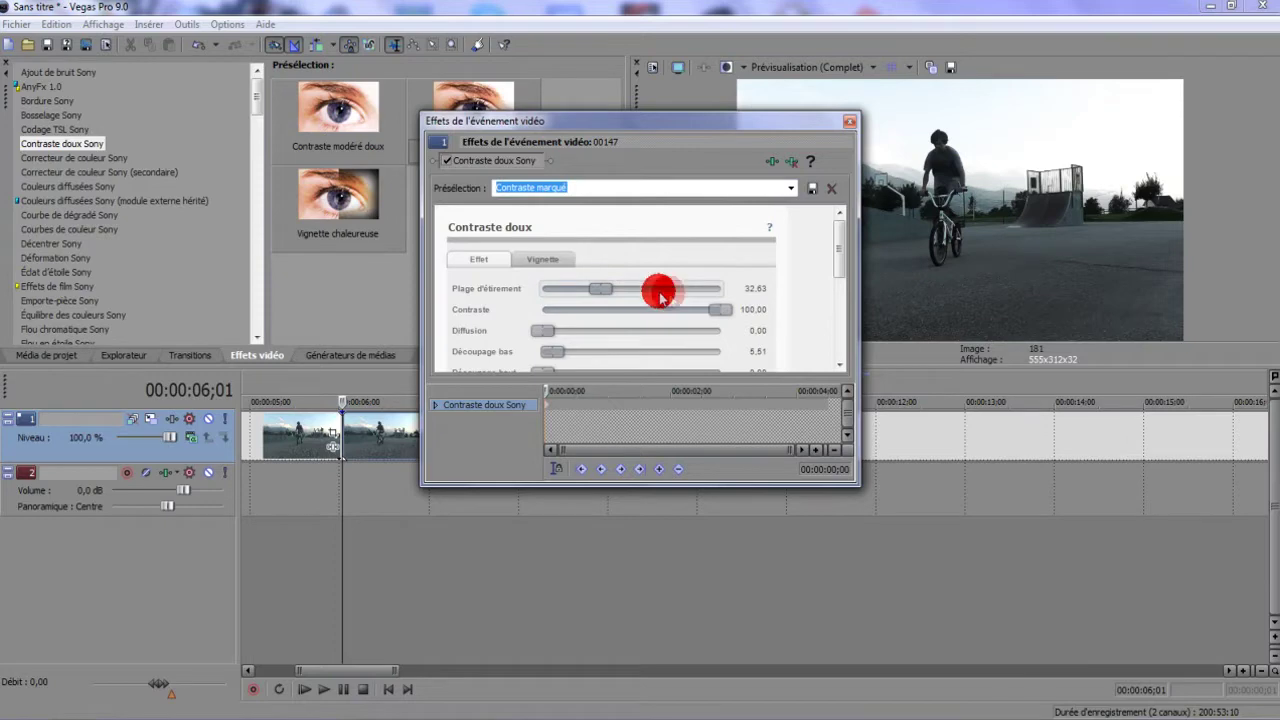
{"action": "double_click", "coordinate": [790, 123]}
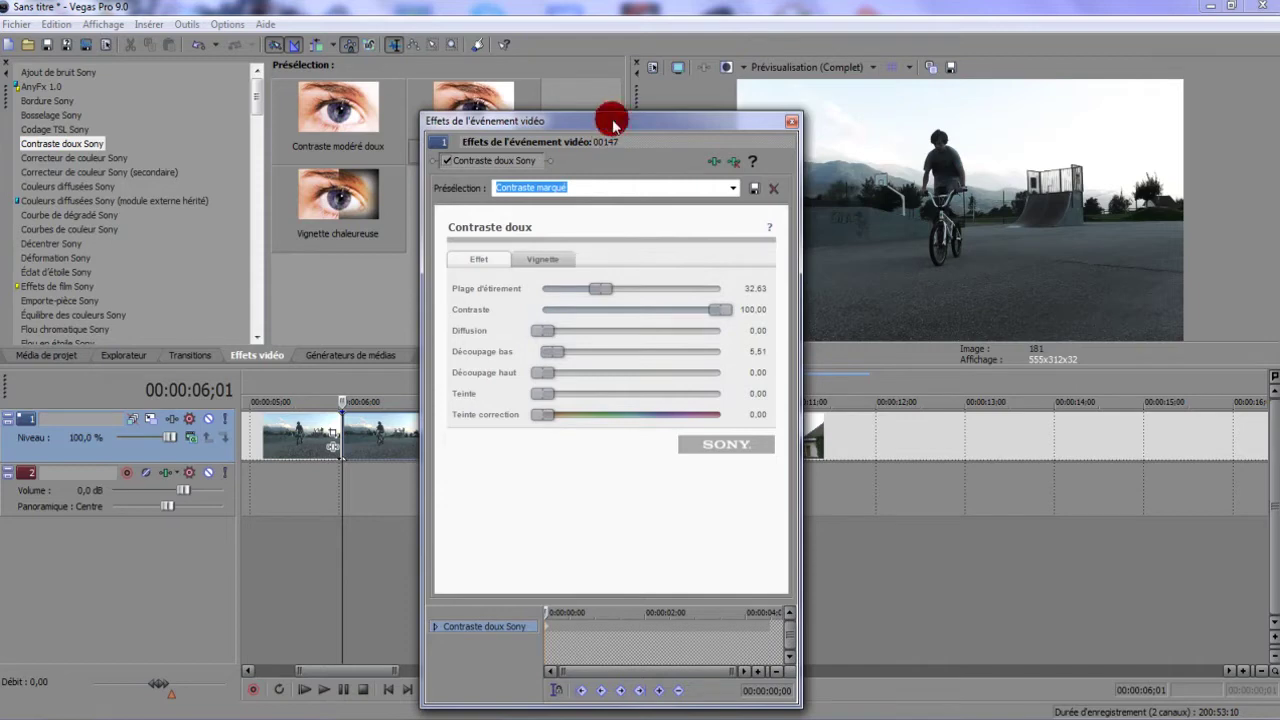
Add a second Contraste doux Sony effect with the Contraste modéré doux preset to the chain, and remove it again
{"action": "left_click_drag", "start_coordinate": [338, 107], "coordinate": [613, 135]}
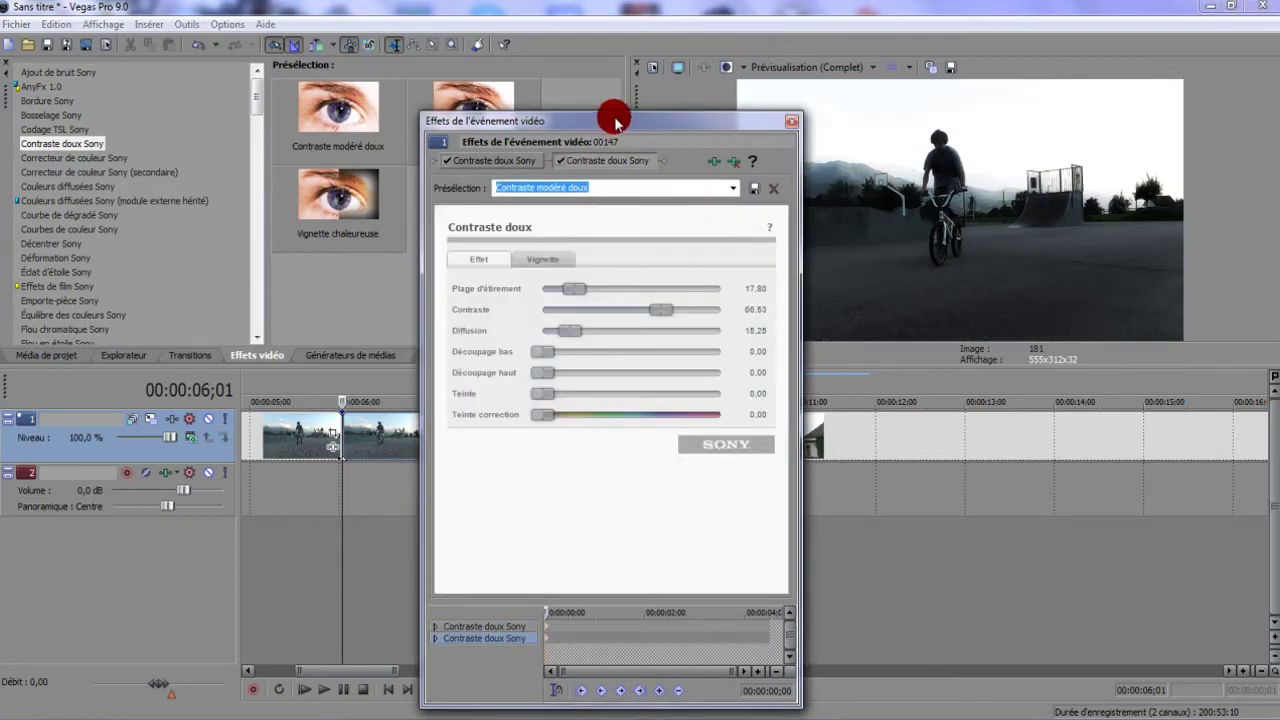
{"action": "left_click", "coordinate": [733, 160]}
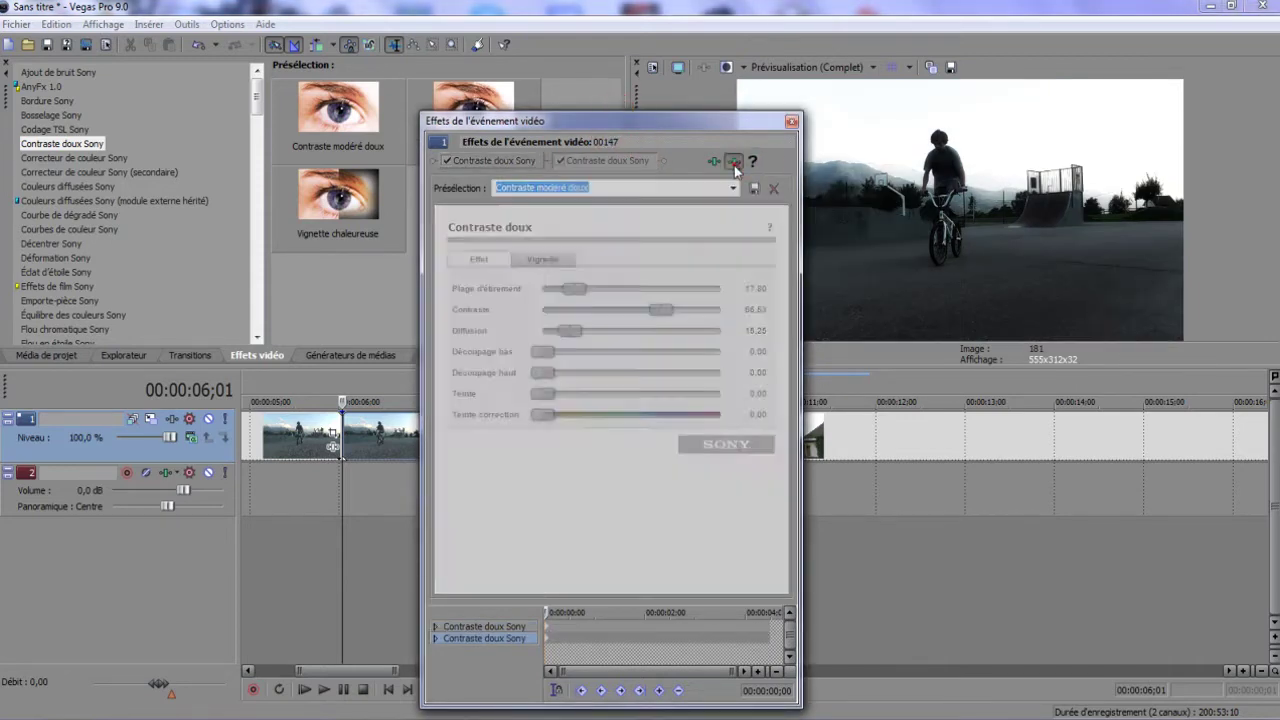
Try docking the event effects window beside the effects list and return it to a floating window
{"action": "left_click_drag", "start_coordinate": [702, 111], "coordinate": [633, 466]}
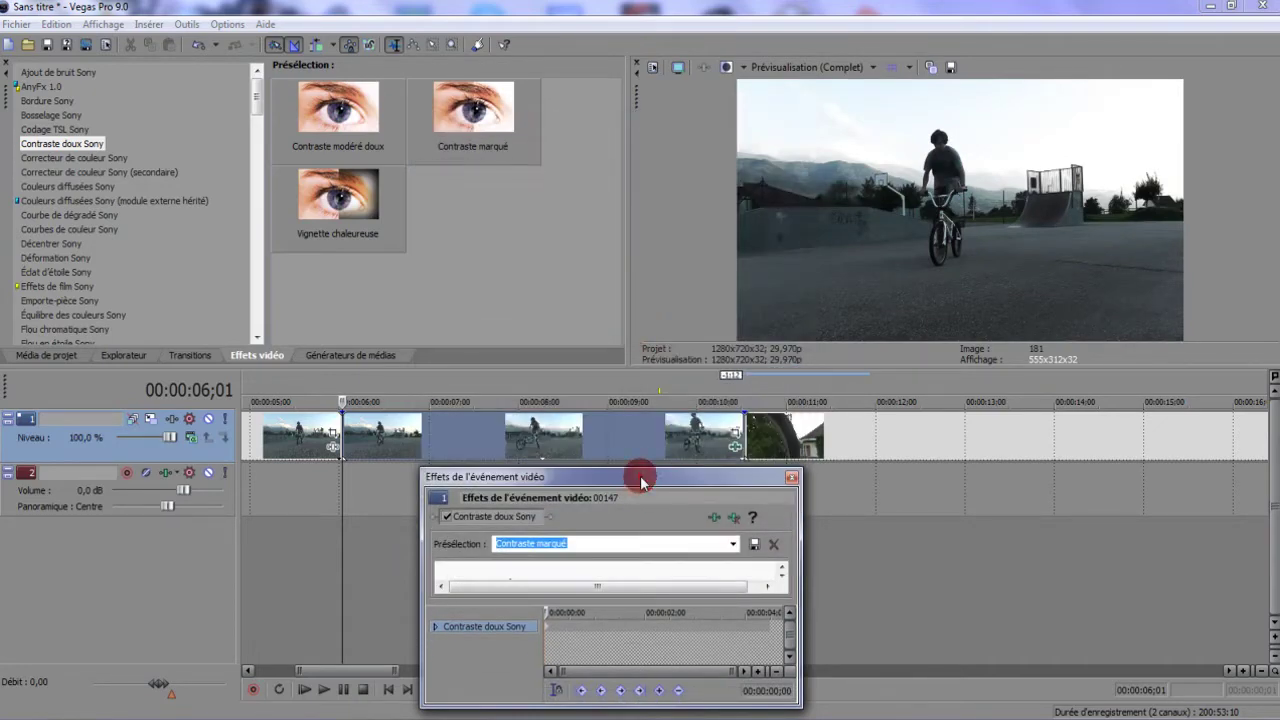
{"action": "left_click_drag", "start_coordinate": [641, 480], "coordinate": [366, 91]}
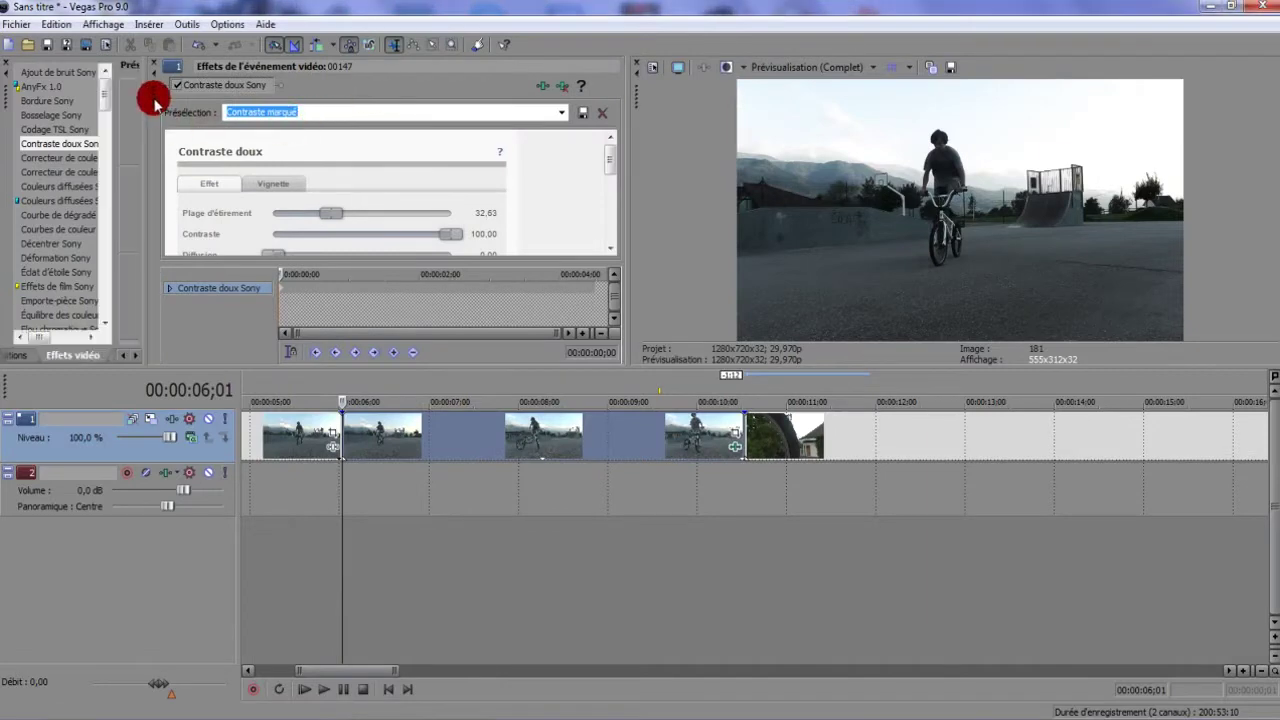
{"action": "left_click_drag", "start_coordinate": [150, 100], "coordinate": [422, 160]}
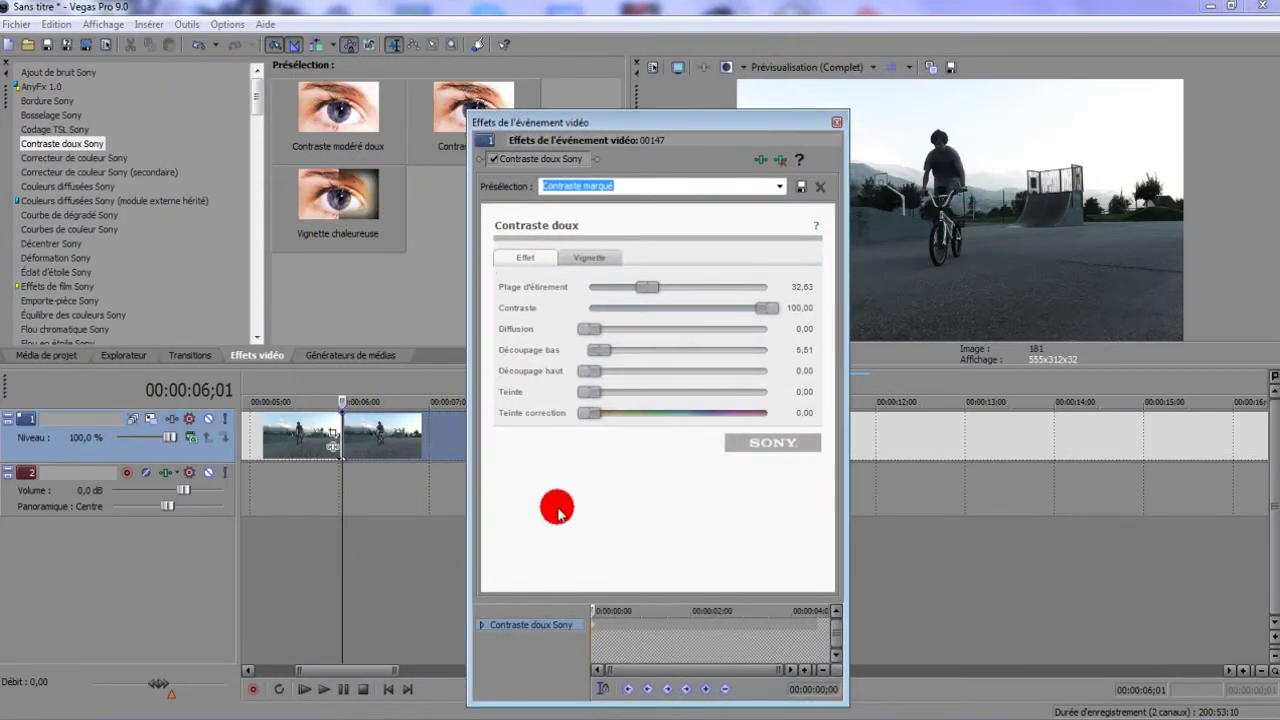
Try a Contraste doux keyframe at 00:00:03;20 with Contraste lowered to about 53,86, and return the cursor to the clip's start
{"action": "left_click", "coordinate": [492, 628]}
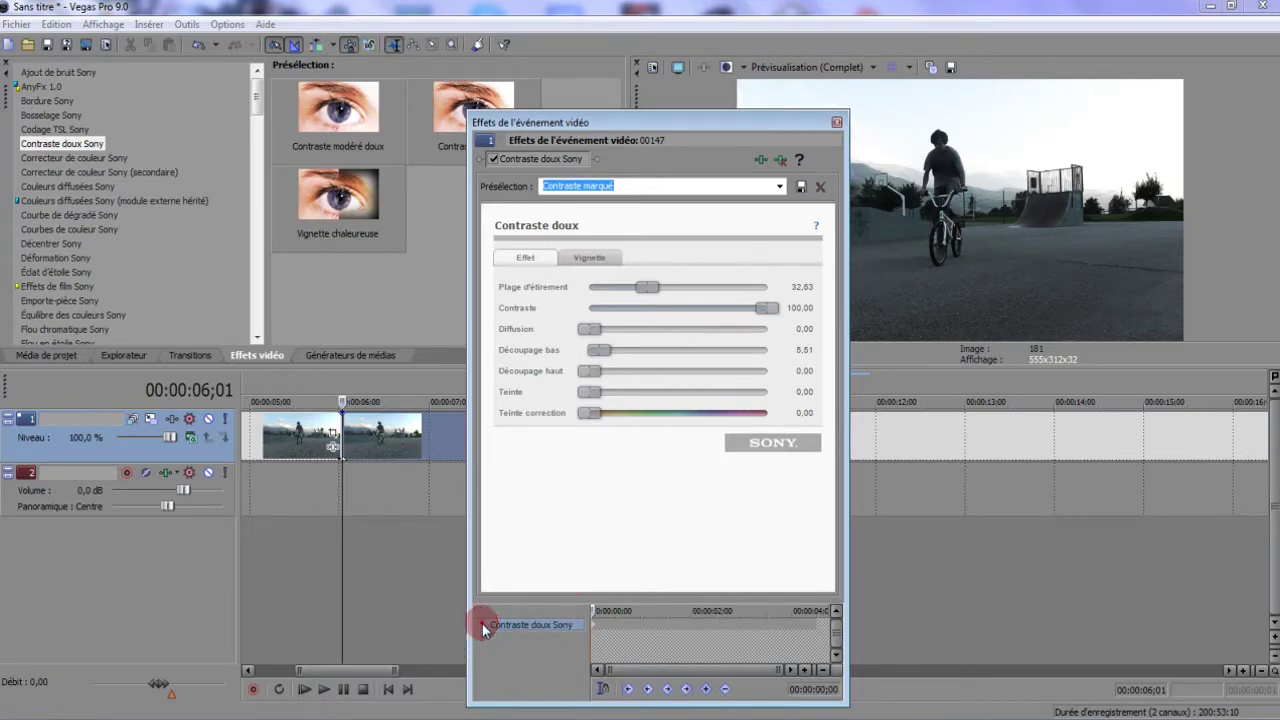
{"action": "mouse_move", "coordinate": [486, 626]}
{"action": "left_mouse_down"}
{"action": "mouse_move", "coordinate": [517, 441]}
{"action": "mouse_move", "coordinate": [492, 575]}
{"action": "mouse_move", "coordinate": [517, 533]}
{"action": "mouse_move", "coordinate": [616, 561]}
{"action": "mouse_move", "coordinate": [599, 624]}
{"action": "mouse_move", "coordinate": [591, 610]}
{"action": "mouse_move", "coordinate": [771, 610]}
{"action": "mouse_move", "coordinate": [655, 432]}
{"action": "left_mouse_up"}
{"action": "left_click_drag", "start_coordinate": [765, 309], "coordinate": [685, 312]}
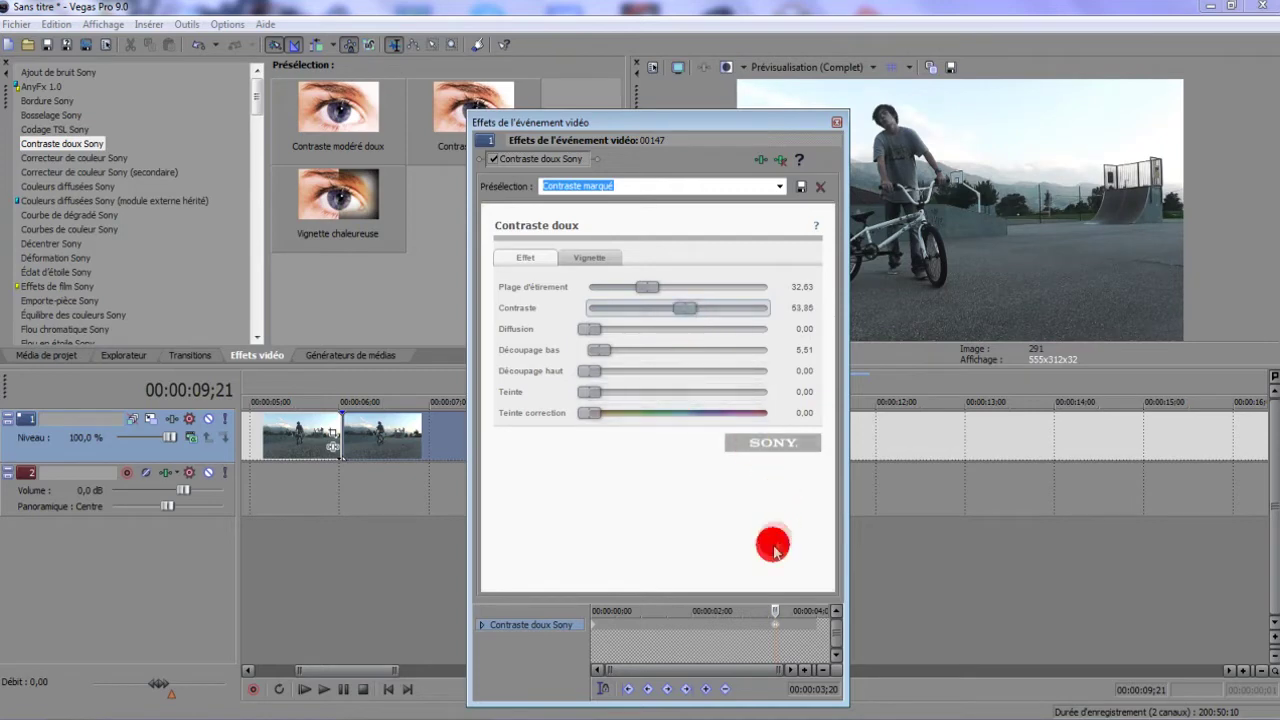
{"action": "mouse_move", "coordinate": [774, 611]}
{"action": "left_mouse_down"}
{"action": "mouse_move", "coordinate": [606, 634]}
{"action": "mouse_move", "coordinate": [826, 608]}
{"action": "mouse_move", "coordinate": [626, 594]}
{"action": "mouse_move", "coordinate": [789, 594]}
{"action": "mouse_move", "coordinate": [774, 471]}
{"action": "mouse_move", "coordinate": [787, 632]}
{"action": "left_mouse_up"}
{"action": "left_click_drag", "start_coordinate": [690, 627], "coordinate": [455, 620]}
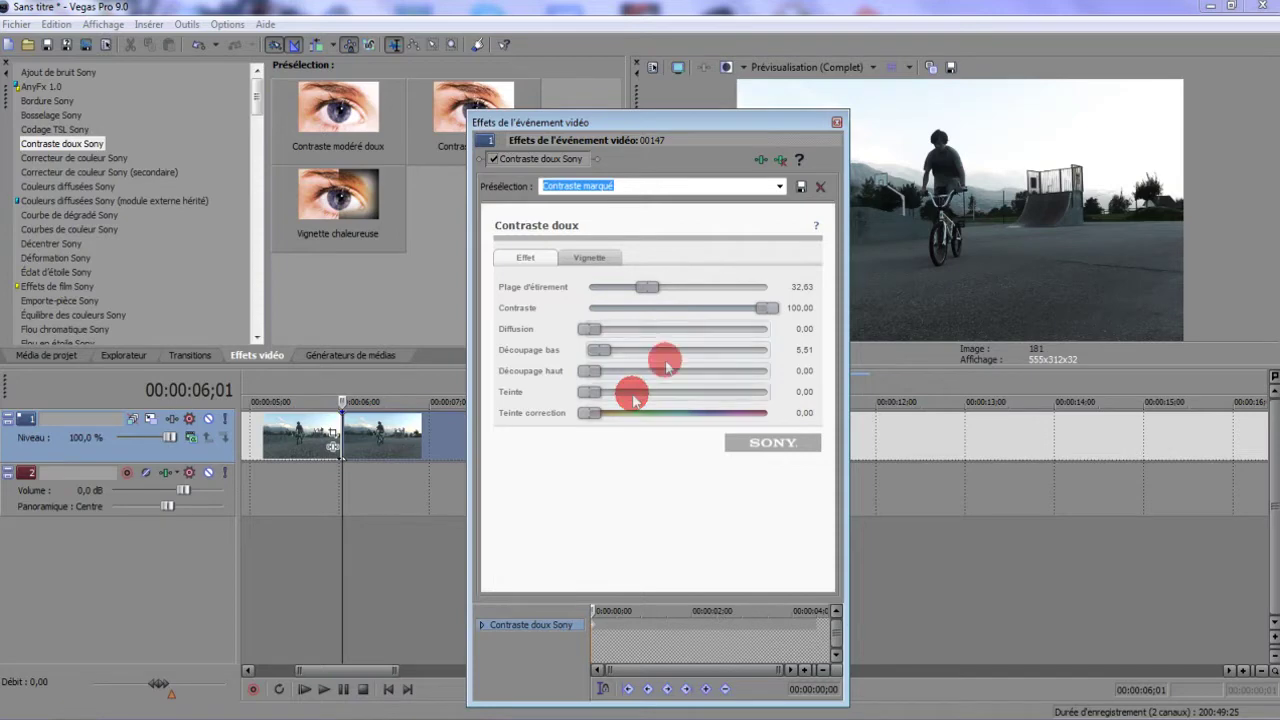
Set Contraste doux's Découpage bas to about 84,16, Découpage haut to about 35,75 and Teinte correction to about 78,19
{"action": "left_click", "coordinate": [597, 349]}
{"action": "left_click_drag", "start_coordinate": [625, 351], "coordinate": [740, 352]}
{"action": "left_click_drag", "start_coordinate": [590, 371], "coordinate": [654, 376]}
{"action": "left_click_drag", "start_coordinate": [589, 412], "coordinate": [633, 414]}
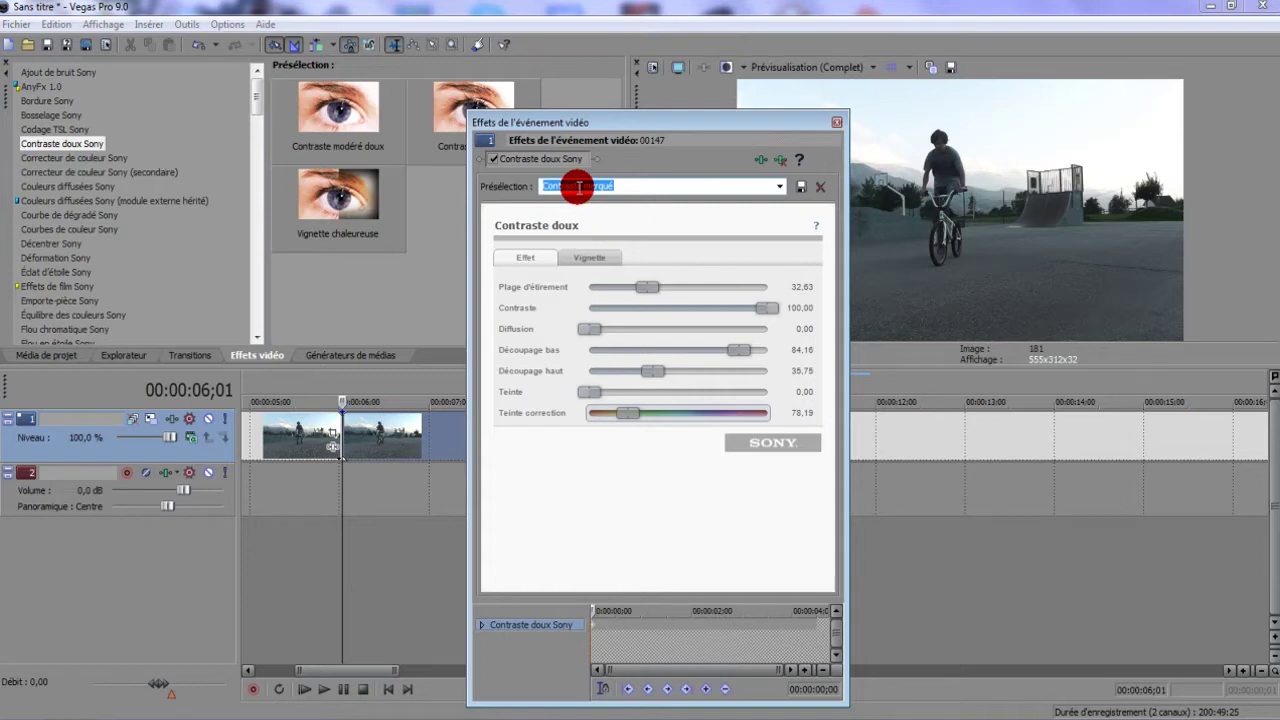
Save the current Contraste doux settings as a preset named "test tuto" and close the effects window
{"action": "left_click", "coordinate": [612, 186]}
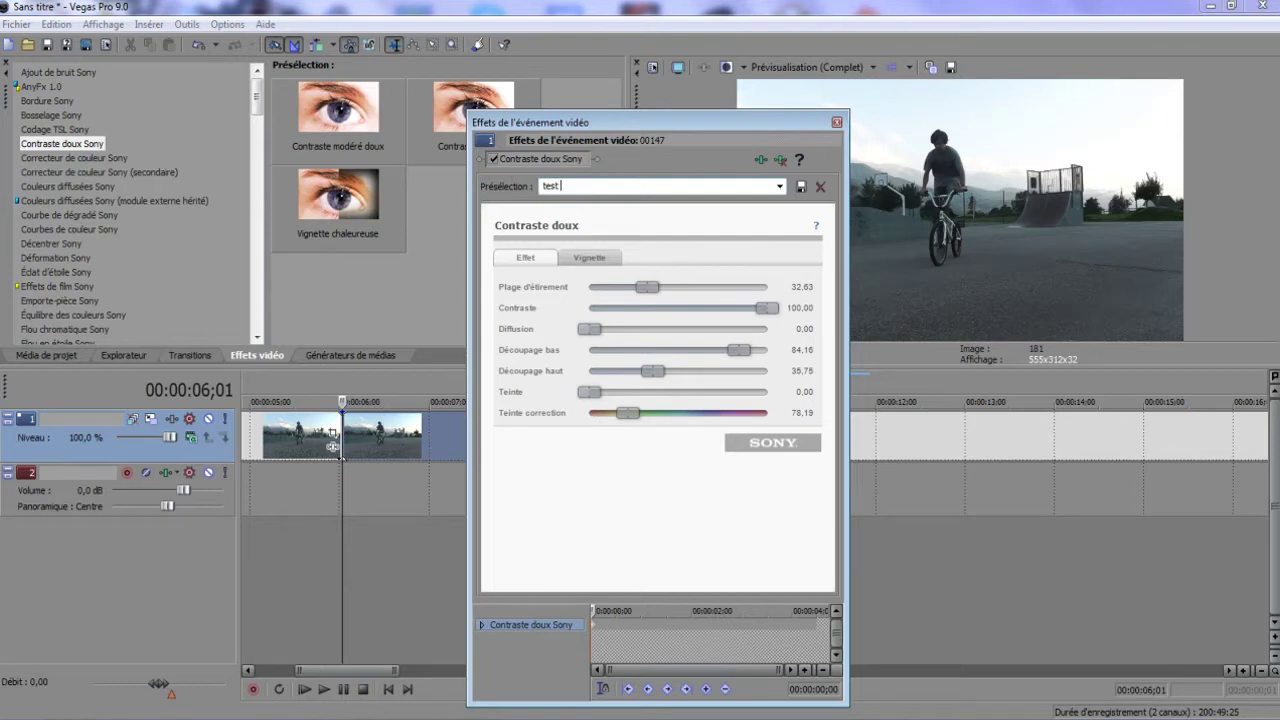
{"action": "left_click", "coordinate": [674, 252]}
{"action": "left_click", "coordinate": [710, 223]}
{"action": "left_click", "coordinate": [703, 316]}
{"action": "left_click", "coordinate": [651, 397]}
{"action": "left_click", "coordinate": [640, 254]}
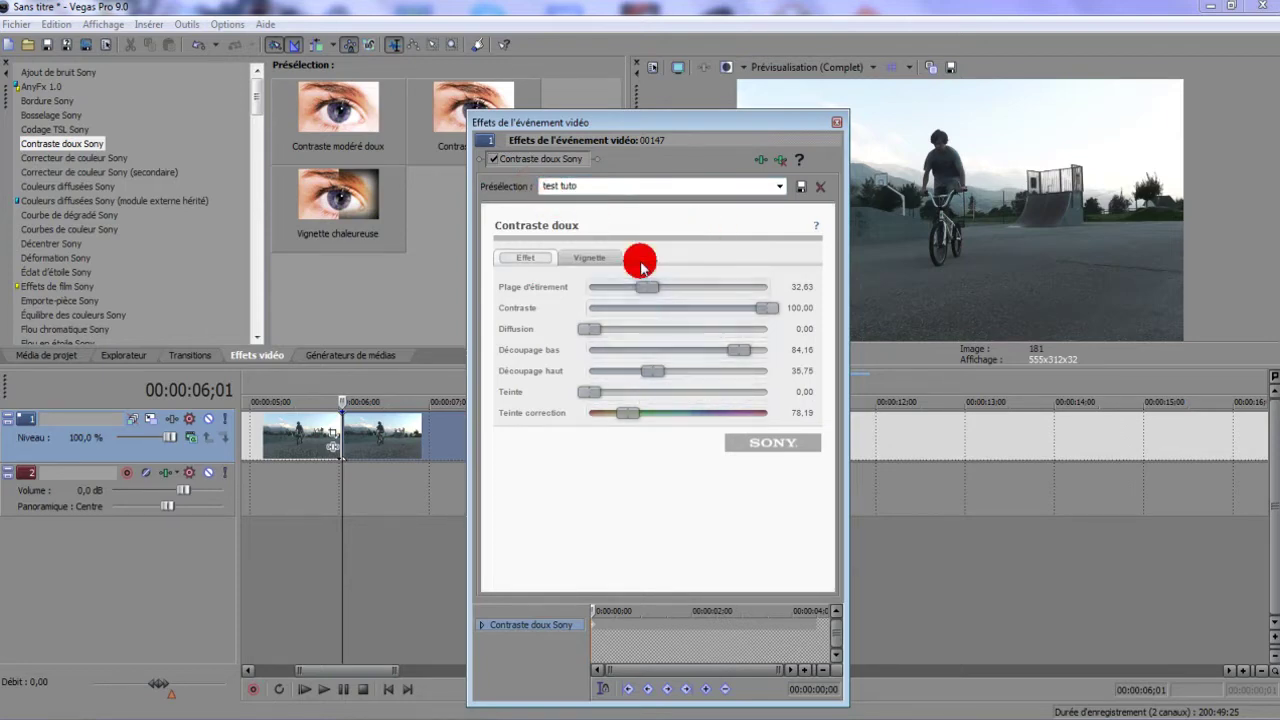
{"action": "left_click", "coordinate": [771, 203]}
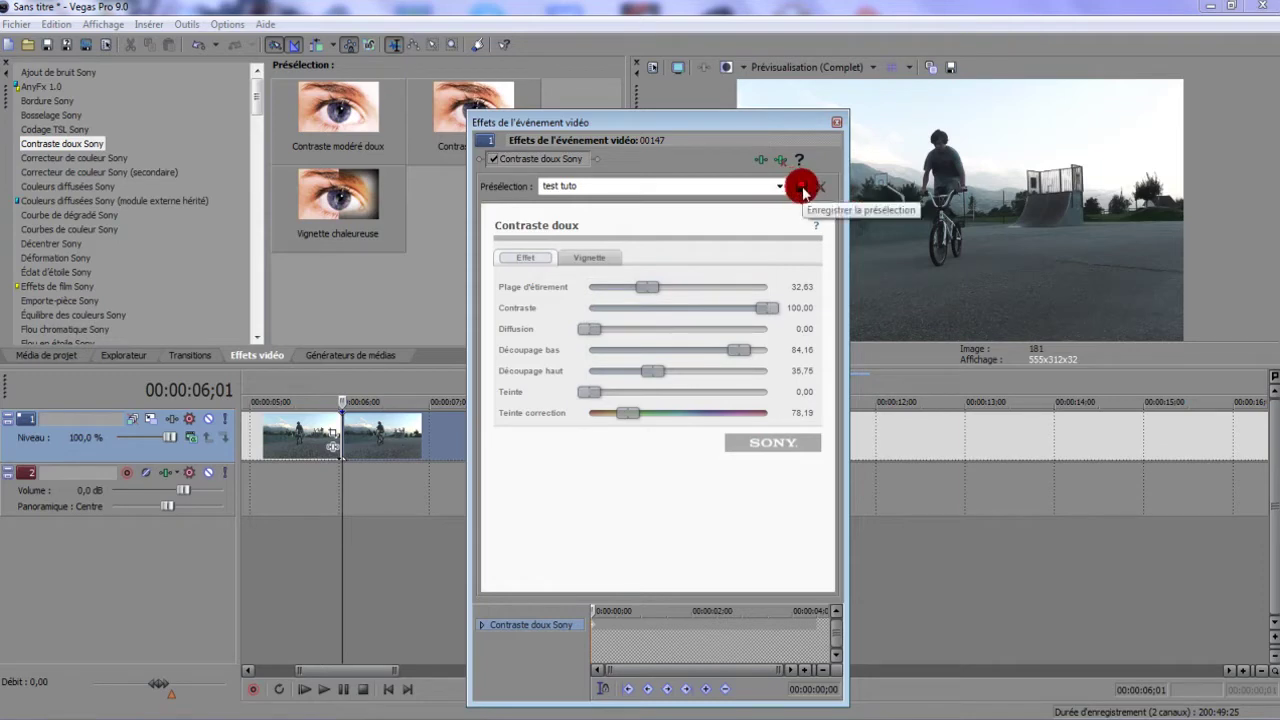
{"action": "left_click", "coordinate": [801, 188]}
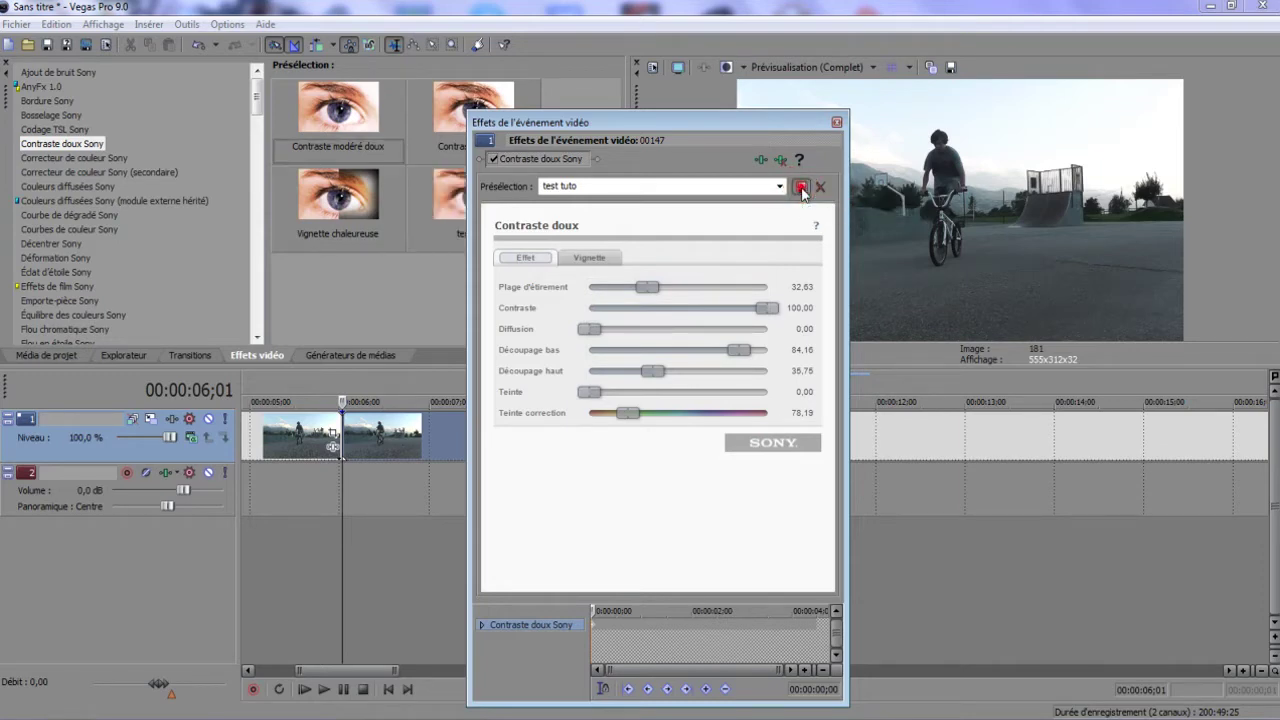
{"action": "left_click", "coordinate": [837, 123]}
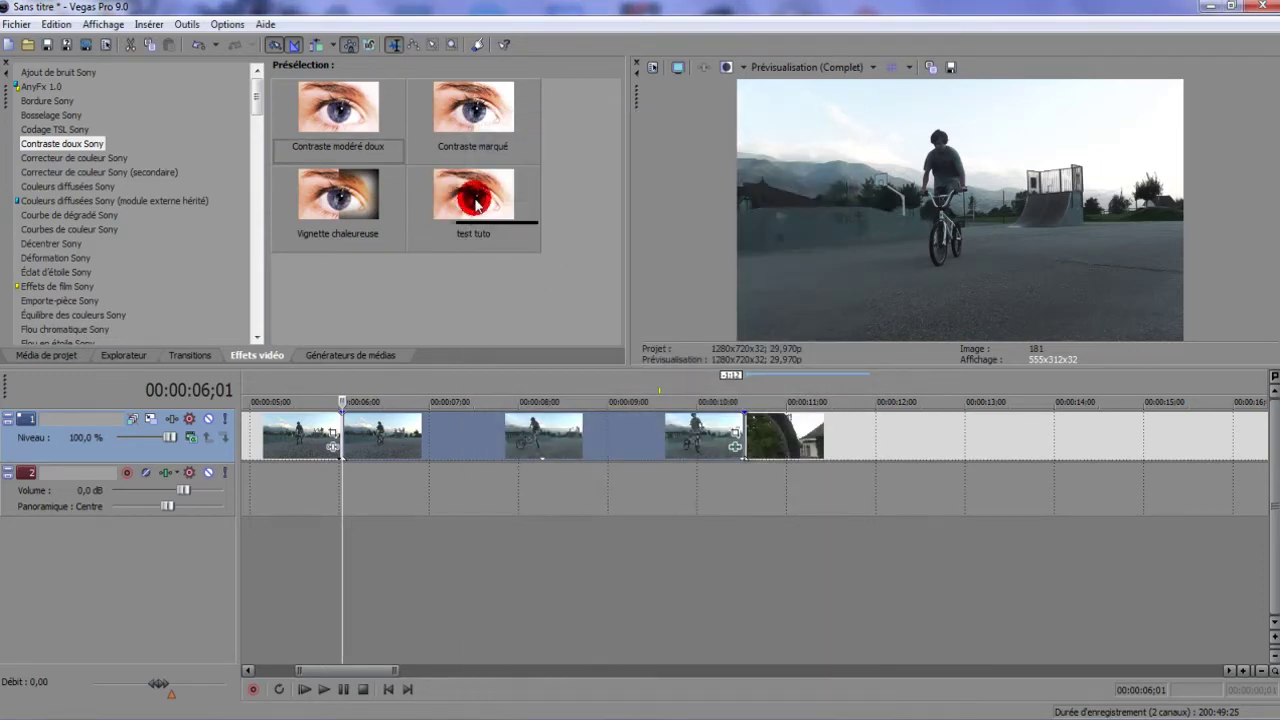
Reopen the clip's event effects and toggle Contraste doux Sony off and on repeatedly to compare the image
{"action": "mouse_move", "coordinate": [562, 362]}
{"action": "left_mouse_down"}
{"action": "mouse_move", "coordinate": [721, 432]}
{"action": "mouse_move", "coordinate": [727, 456]}
{"action": "mouse_move", "coordinate": [737, 443]}
{"action": "left_mouse_up"}
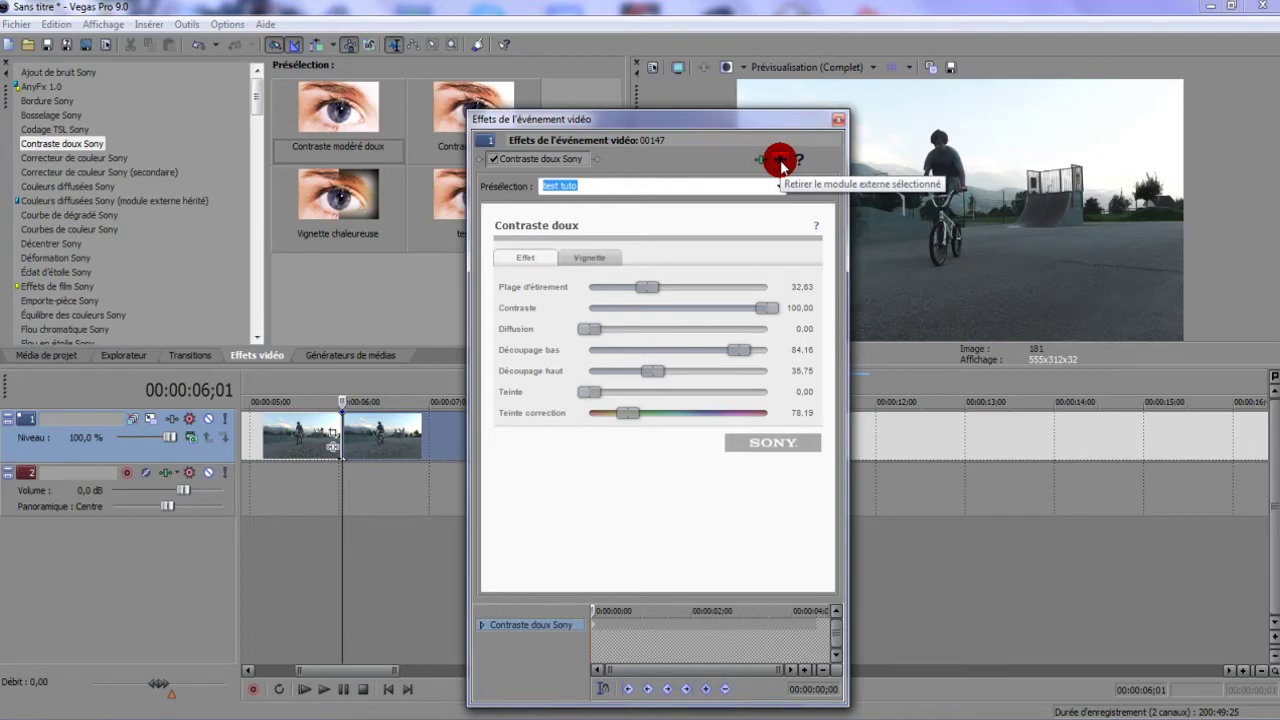
{"action": "left_click", "coordinate": [500, 164]}
{"action": "left_click", "coordinate": [493, 160]}
{"action": "left_click", "coordinate": [493, 160]}
{"action": "left_click", "coordinate": [493, 160]}
{"action": "left_click", "coordinate": [493, 160]}
{"action": "left_click", "coordinate": [493, 160]}
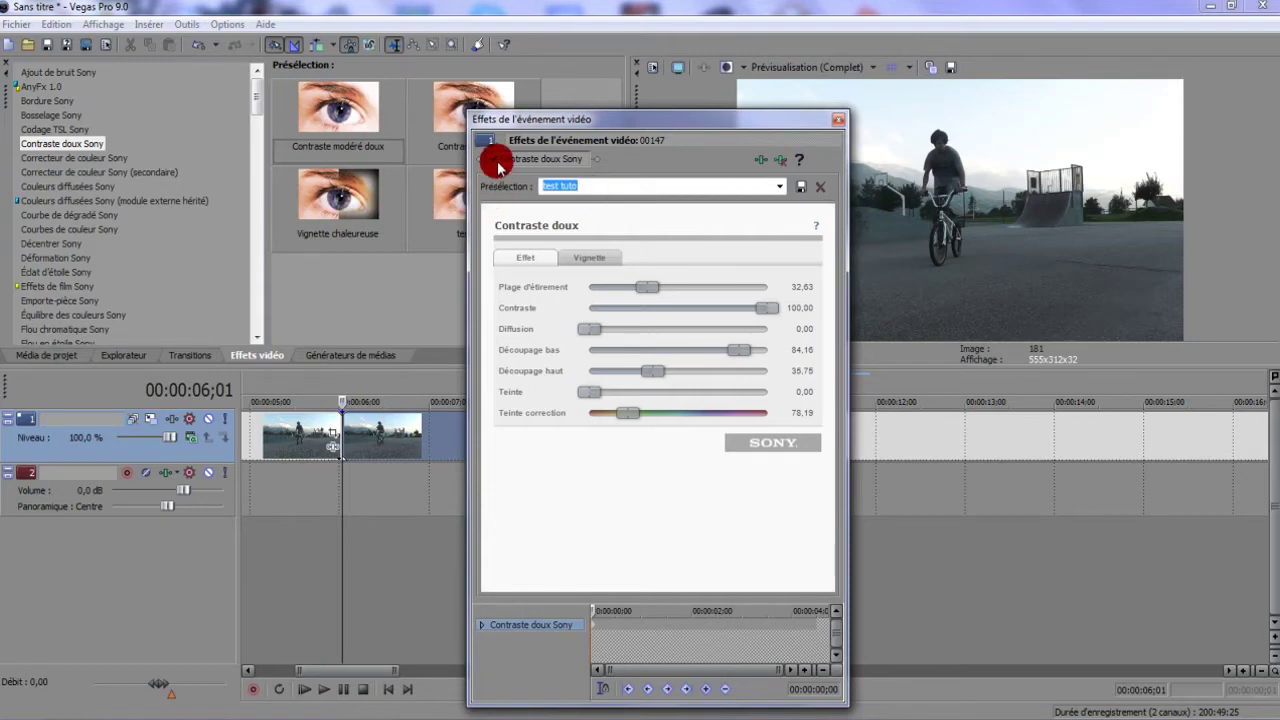
{"action": "left_click", "coordinate": [495, 163]}
{"action": "left_click", "coordinate": [493, 162]}
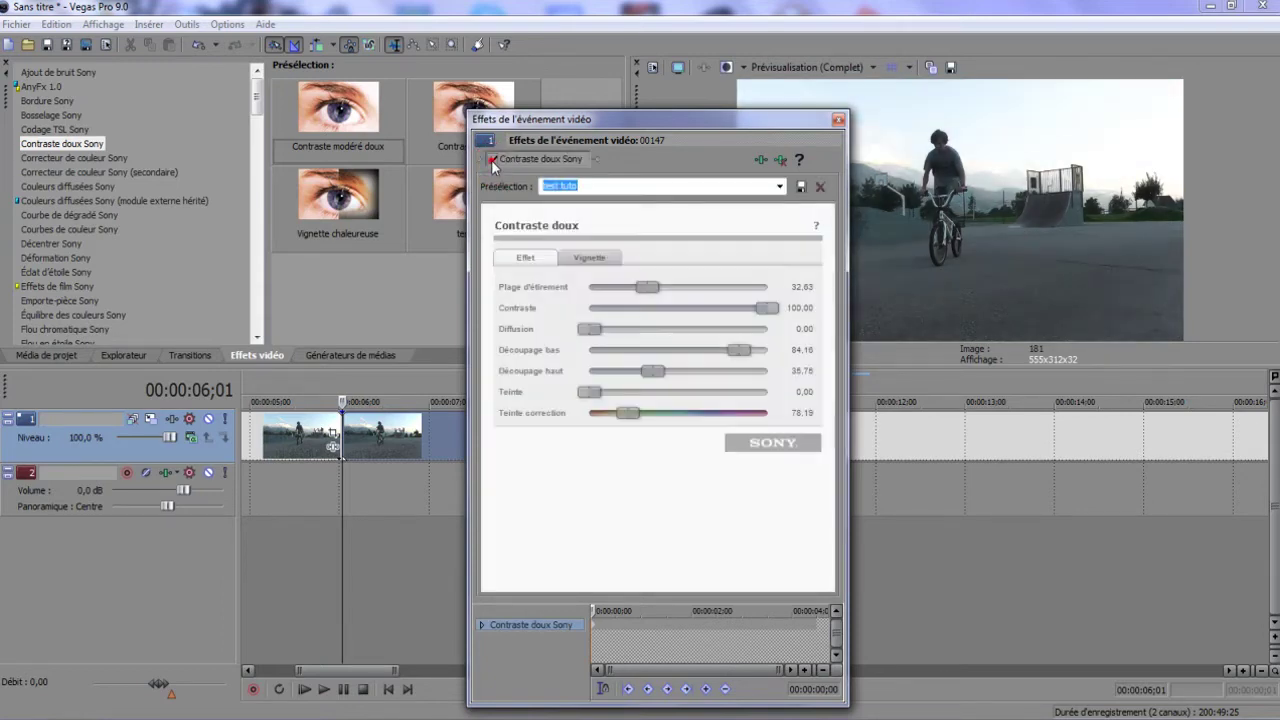
Try the Contraste doux preset "test tuto" on the whole of video track 1 and remove it from the track again
{"action": "left_click", "coordinate": [838, 120]}
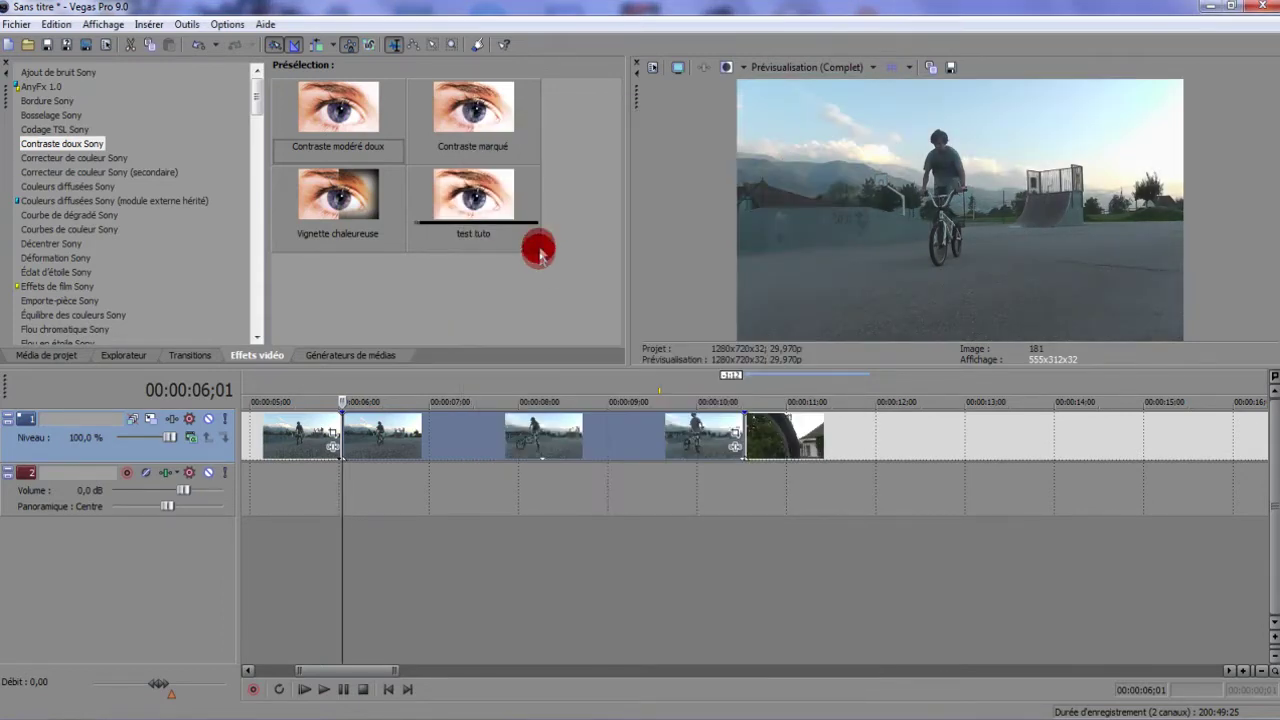
{"action": "left_click_drag", "start_coordinate": [473, 197], "coordinate": [494, 409]}
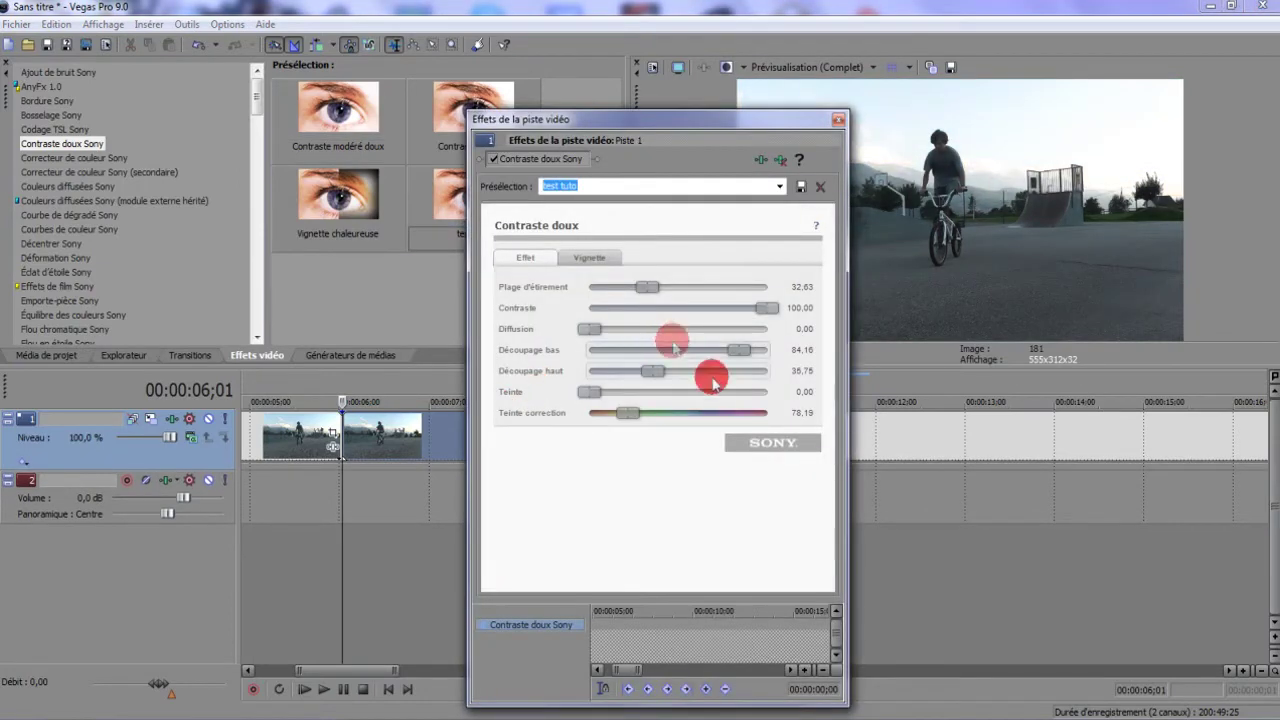
{"action": "left_click", "coordinate": [822, 157]}
{"action": "left_click", "coordinate": [766, 160]}
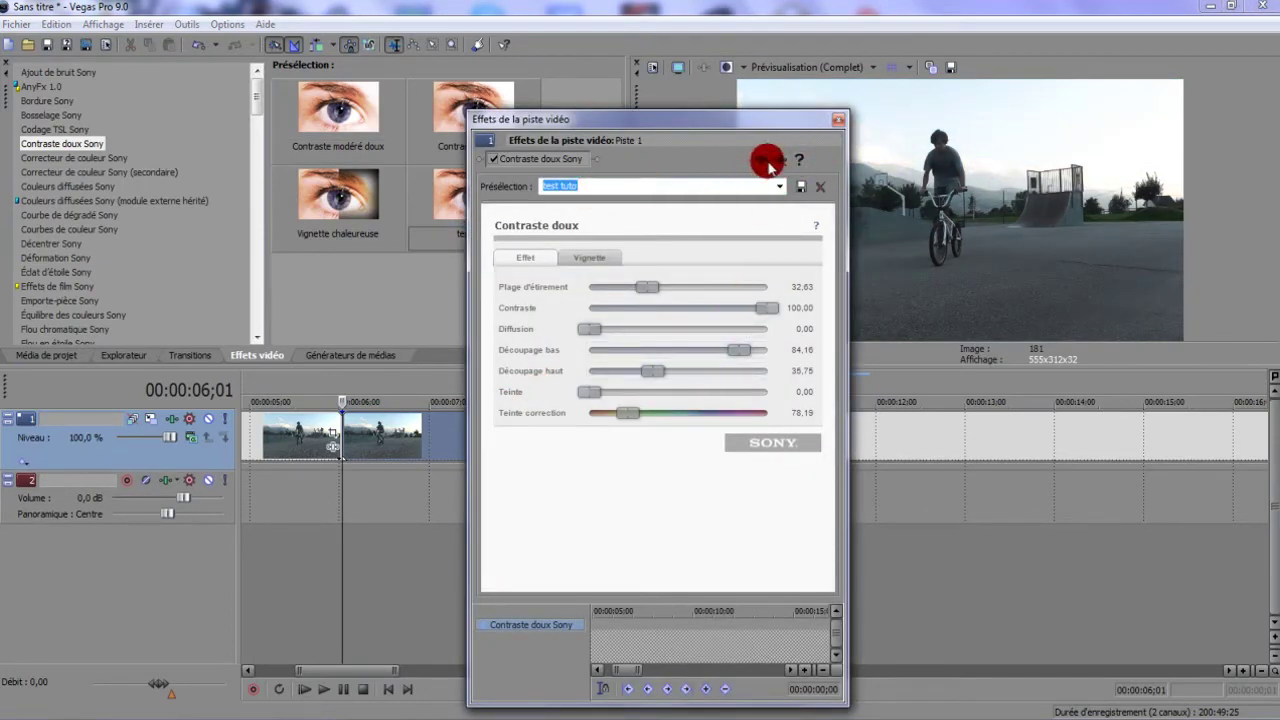
{"action": "key", "text": "Escape"}
At 00:00:07;00, stack the Courbes de couleur, Contraste doux and Codage TSL effects on the second BMX clip
{"action": "left_click", "coordinate": [471, 457]}
{"action": "left_click", "coordinate": [650, 524]}
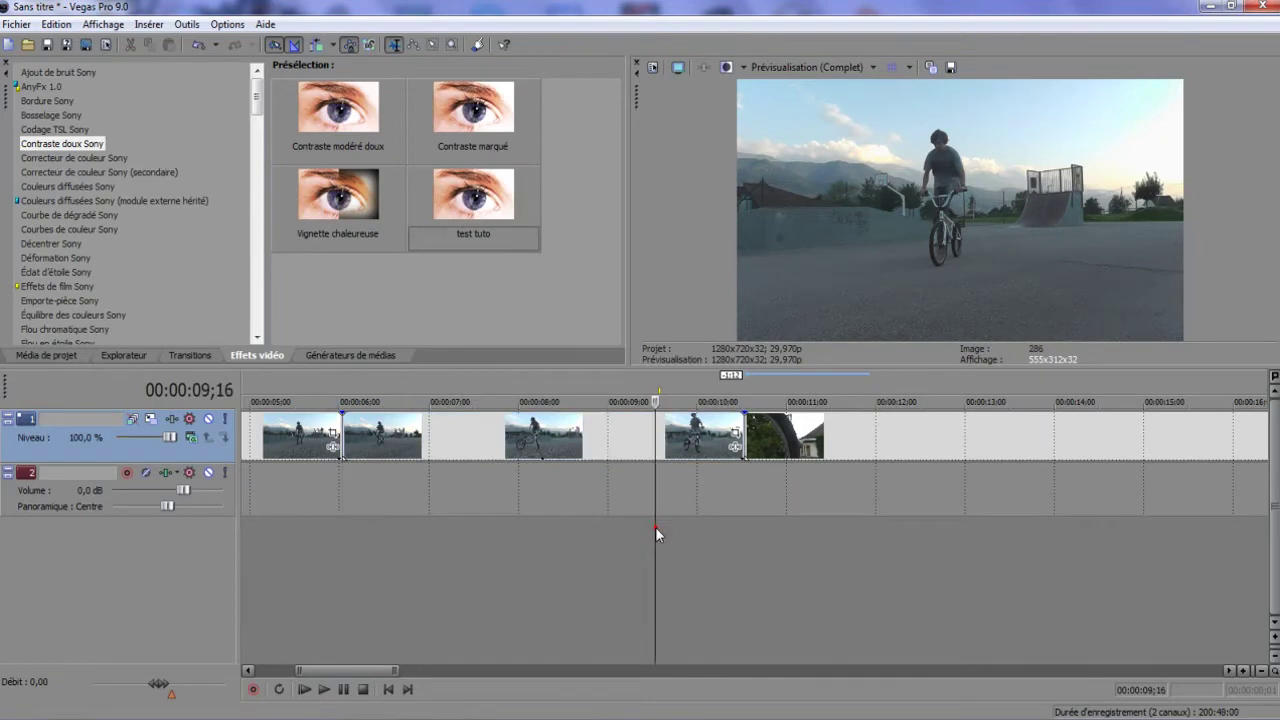
{"action": "left_click_drag", "start_coordinate": [655, 523], "coordinate": [425, 523]}
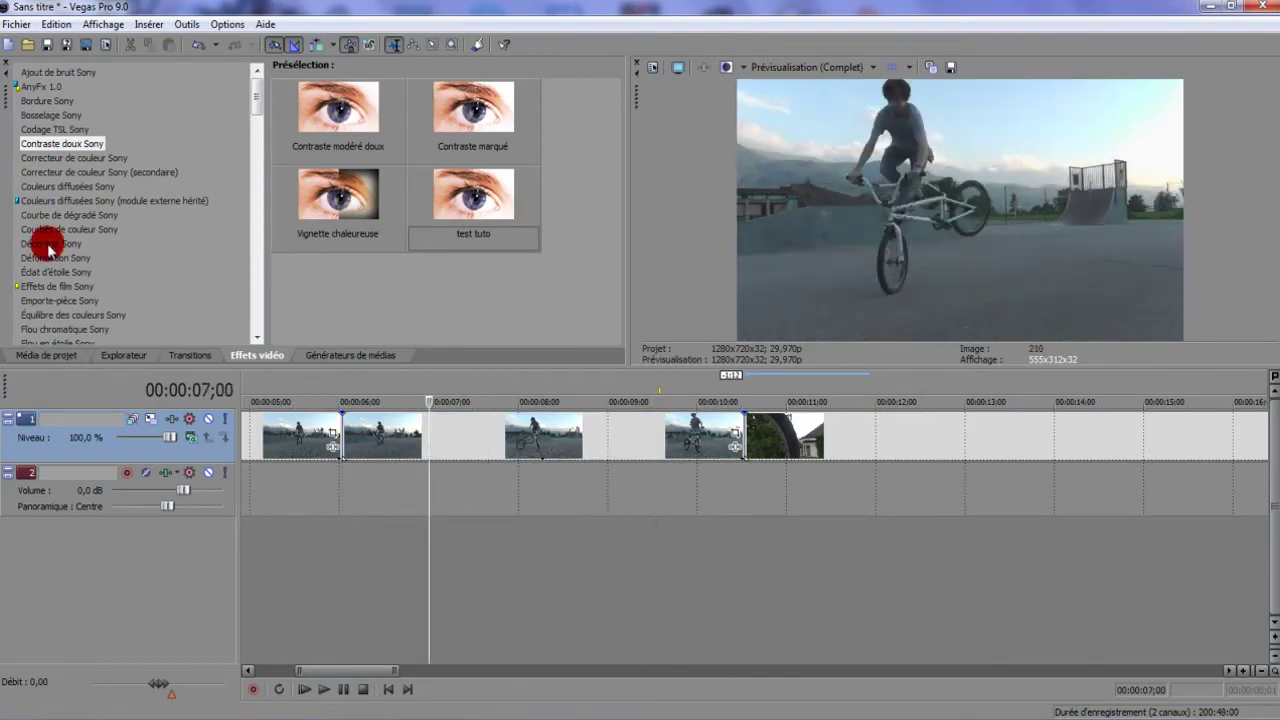
{"action": "left_click", "coordinate": [36, 233]}
{"action": "left_click_drag", "start_coordinate": [50, 231], "coordinate": [466, 430]}
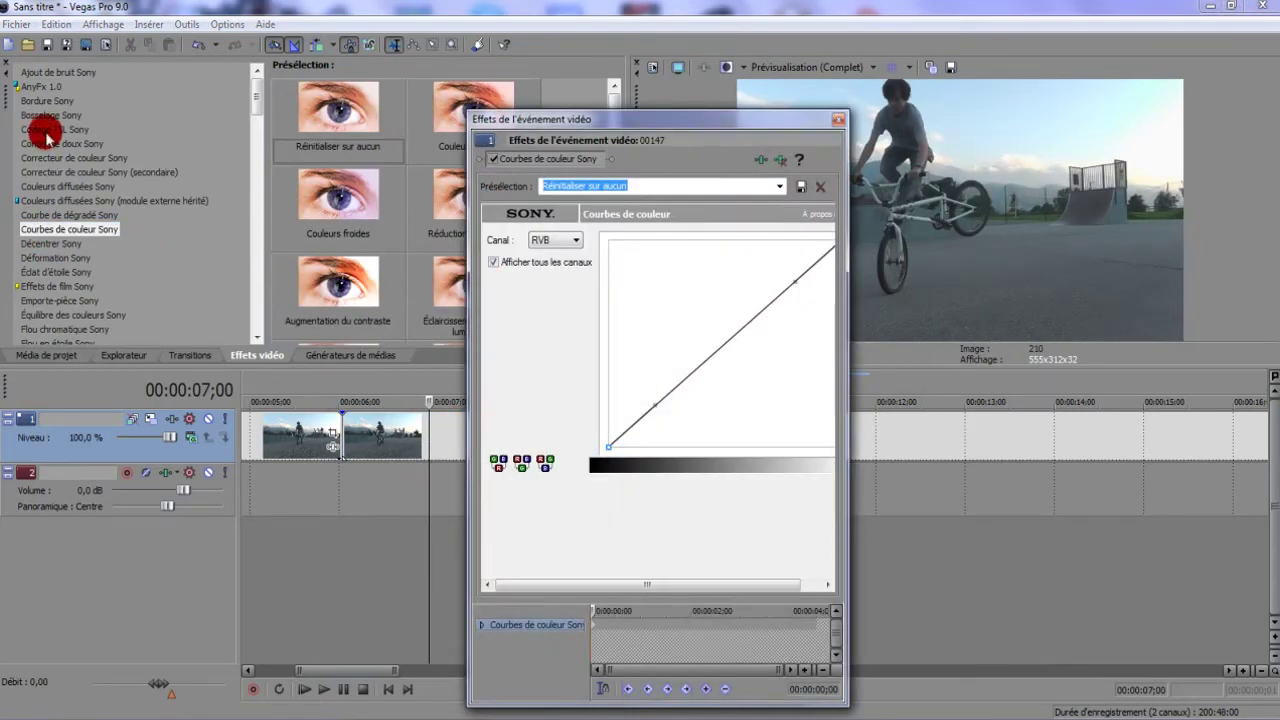
{"action": "left_click_drag", "start_coordinate": [43, 143], "coordinate": [412, 418]}
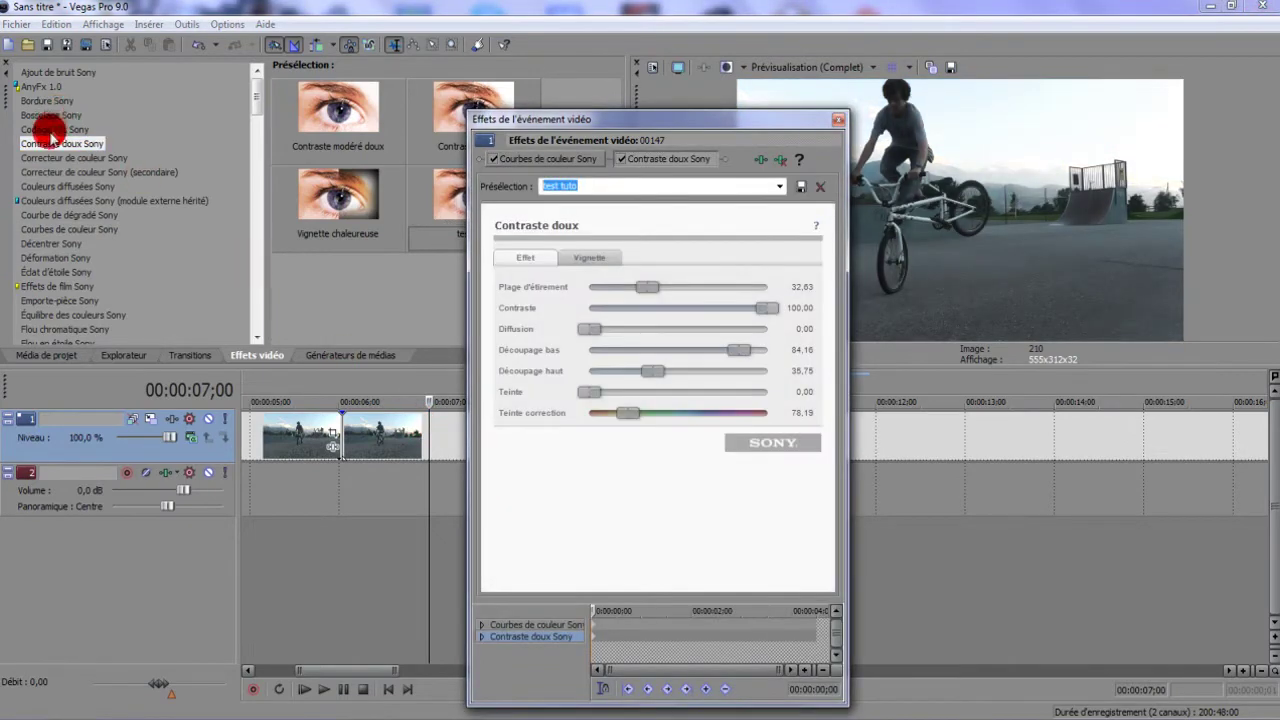
{"action": "left_click", "coordinate": [50, 129]}
{"action": "left_click_drag", "start_coordinate": [88, 145], "coordinate": [394, 423]}
Switch between Courbes de couleur, Contraste doux and Codage TSL in the clip's effect chain to examine their settings
{"action": "left_click", "coordinate": [555, 155]}
{"action": "left_click", "coordinate": [638, 158]}
{"action": "left_click", "coordinate": [705, 184]}
{"action": "left_click", "coordinate": [719, 160]}
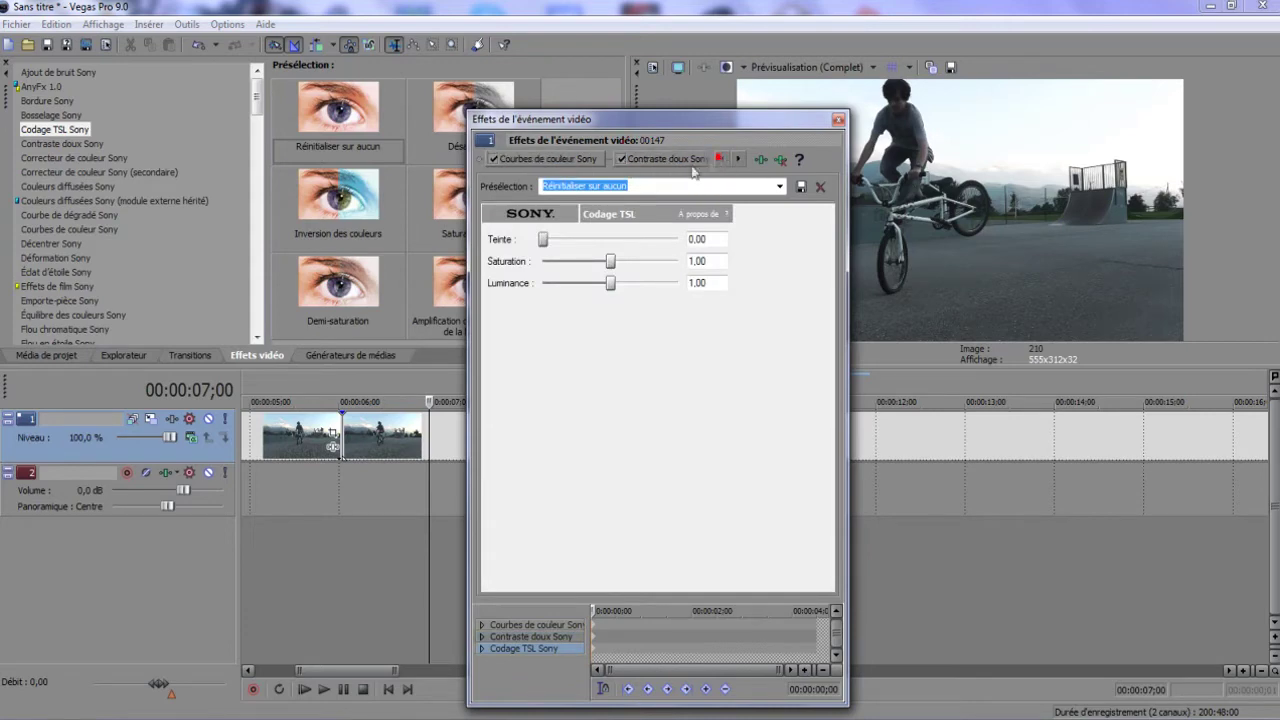
{"action": "left_click", "coordinate": [576, 159]}
{"action": "left_click", "coordinate": [670, 160]}
{"action": "left_click", "coordinate": [668, 160]}
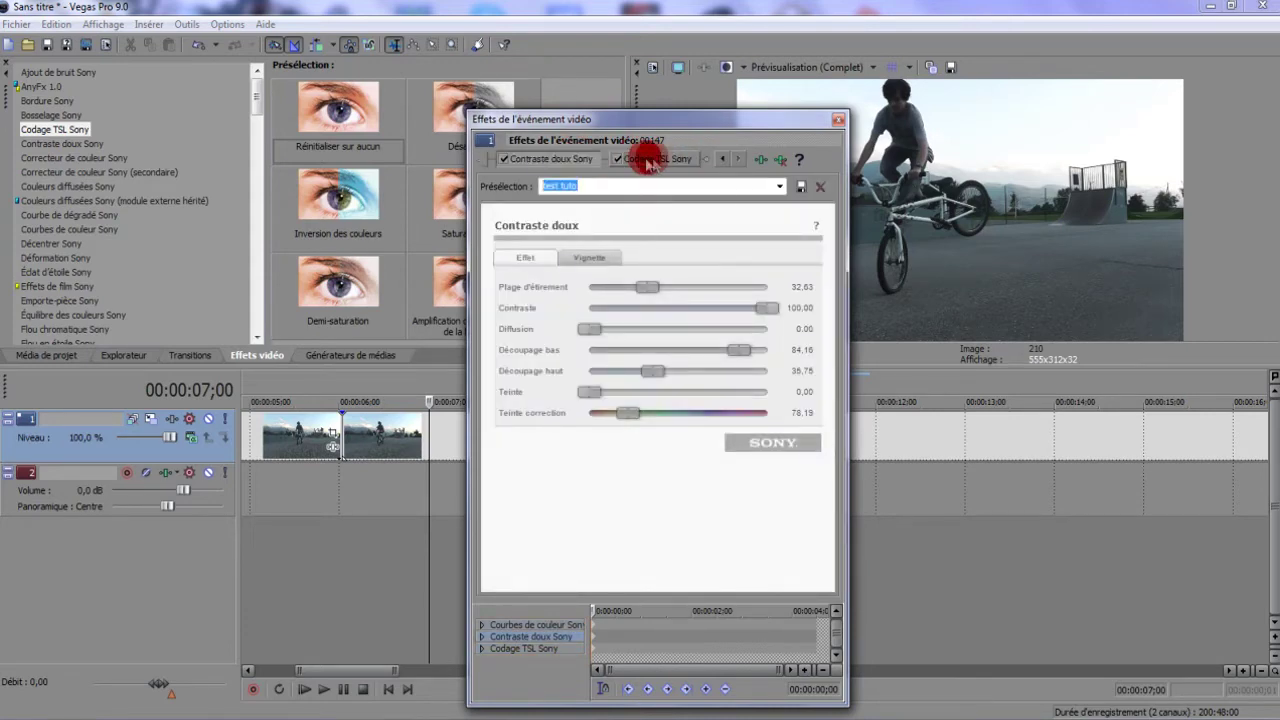
{"action": "left_click", "coordinate": [648, 160]}
Remove all three effects from the second clip's chain and close its effects window
{"action": "left_click", "coordinate": [535, 625]}
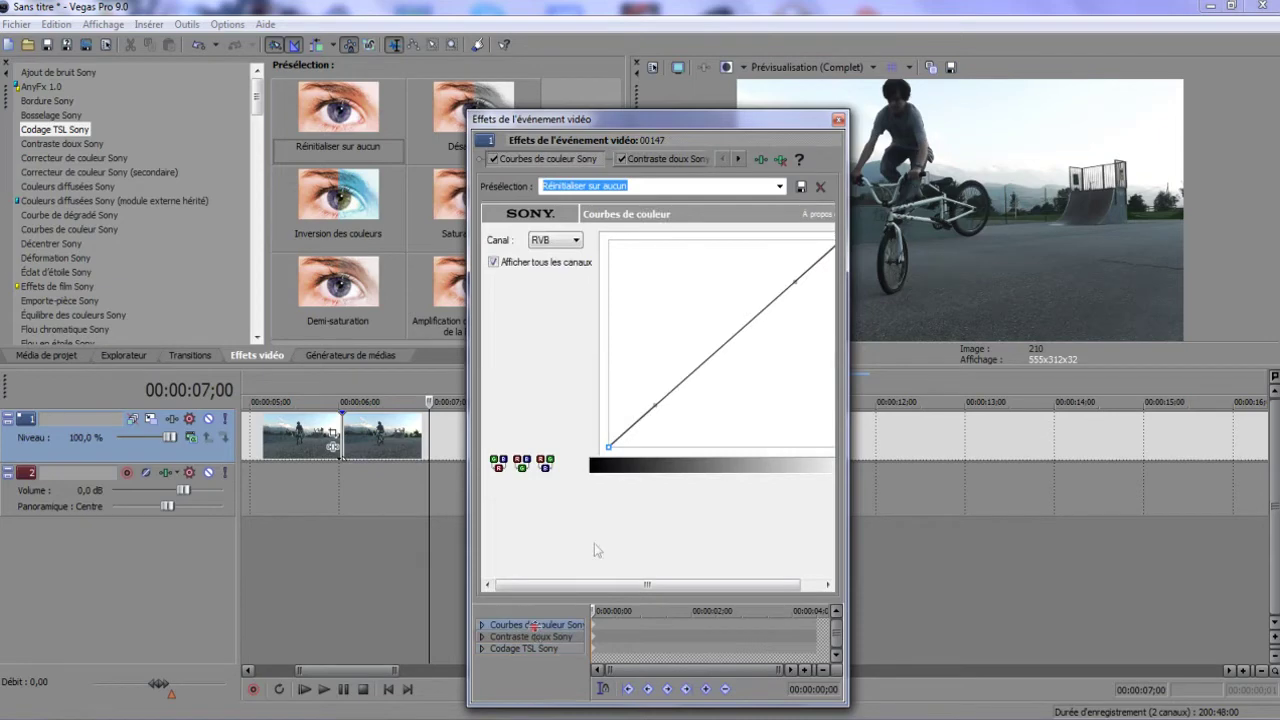
{"action": "left_click", "coordinate": [780, 161]}
{"action": "left_click", "coordinate": [780, 161]}
{"action": "left_click", "coordinate": [780, 161]}
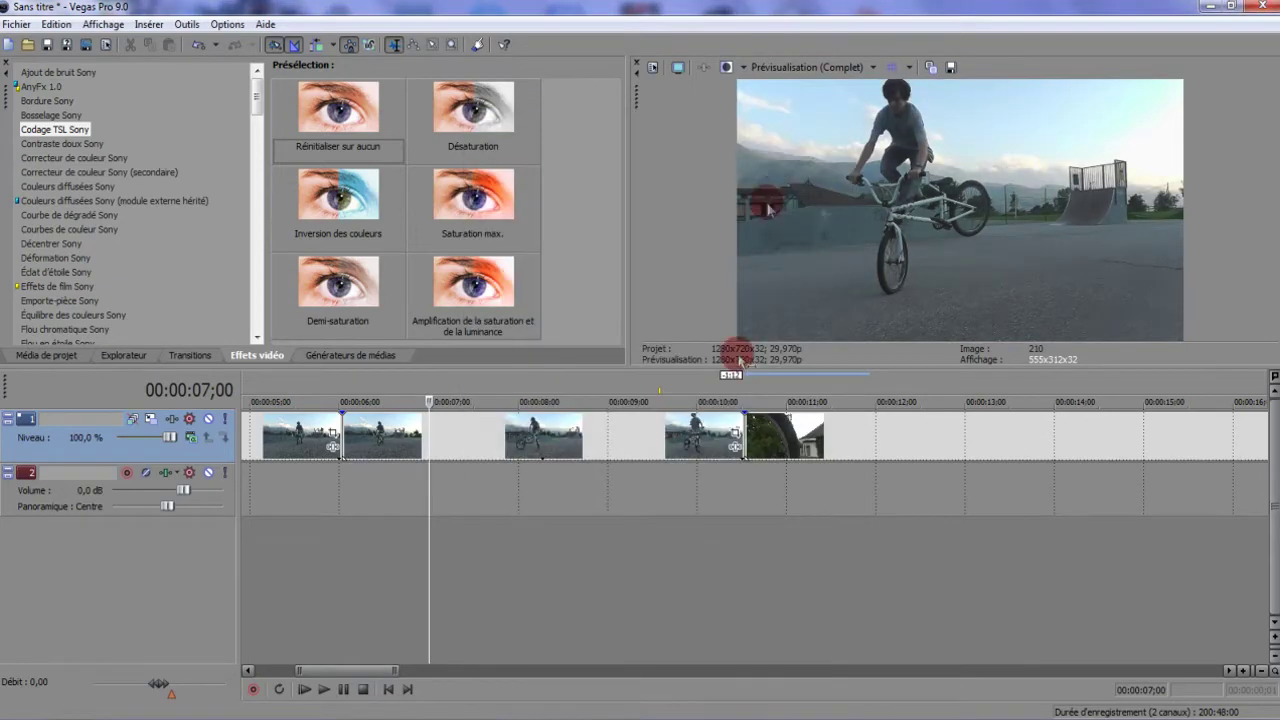
{"action": "left_click", "coordinate": [682, 475]}
{"action": "left_click_drag", "start_coordinate": [682, 475], "coordinate": [484, 517]}
{"action": "scroll", "coordinate": [484, 517], "scroll_direction": "down", "scroll_amount": 5}
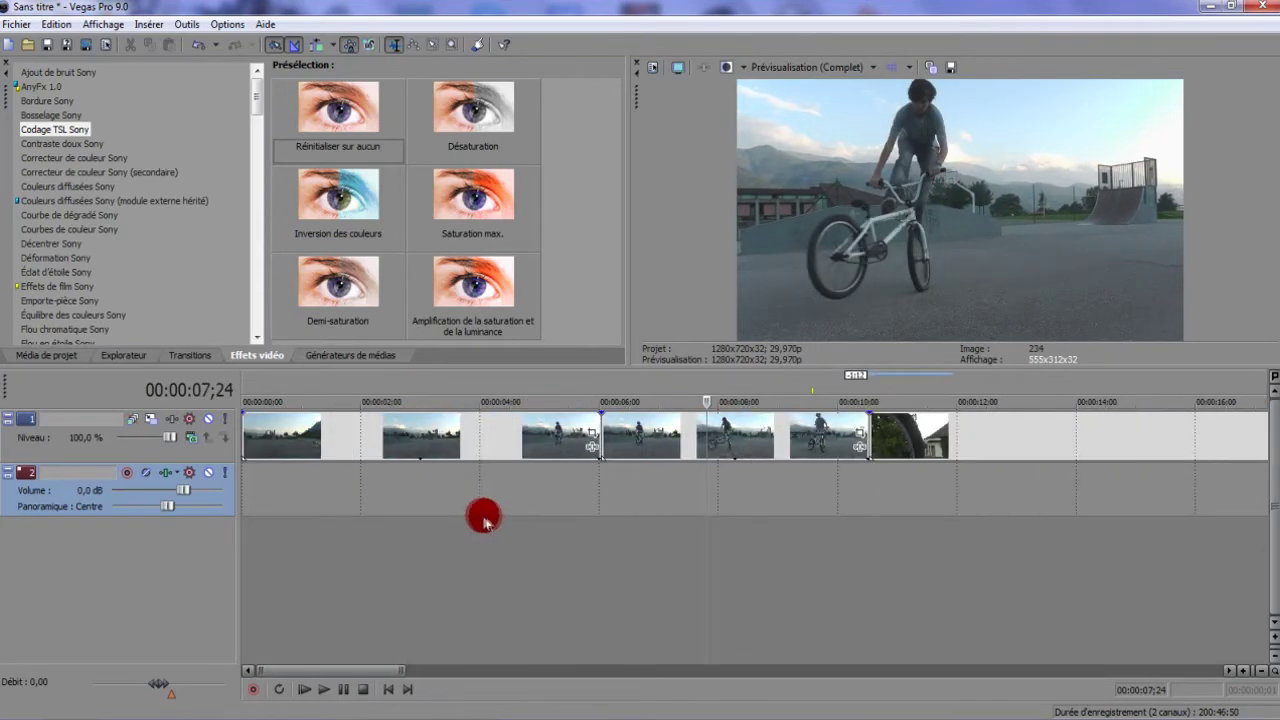
{"action": "scroll", "coordinate": [481, 517], "scroll_direction": "down", "scroll_amount": 2}
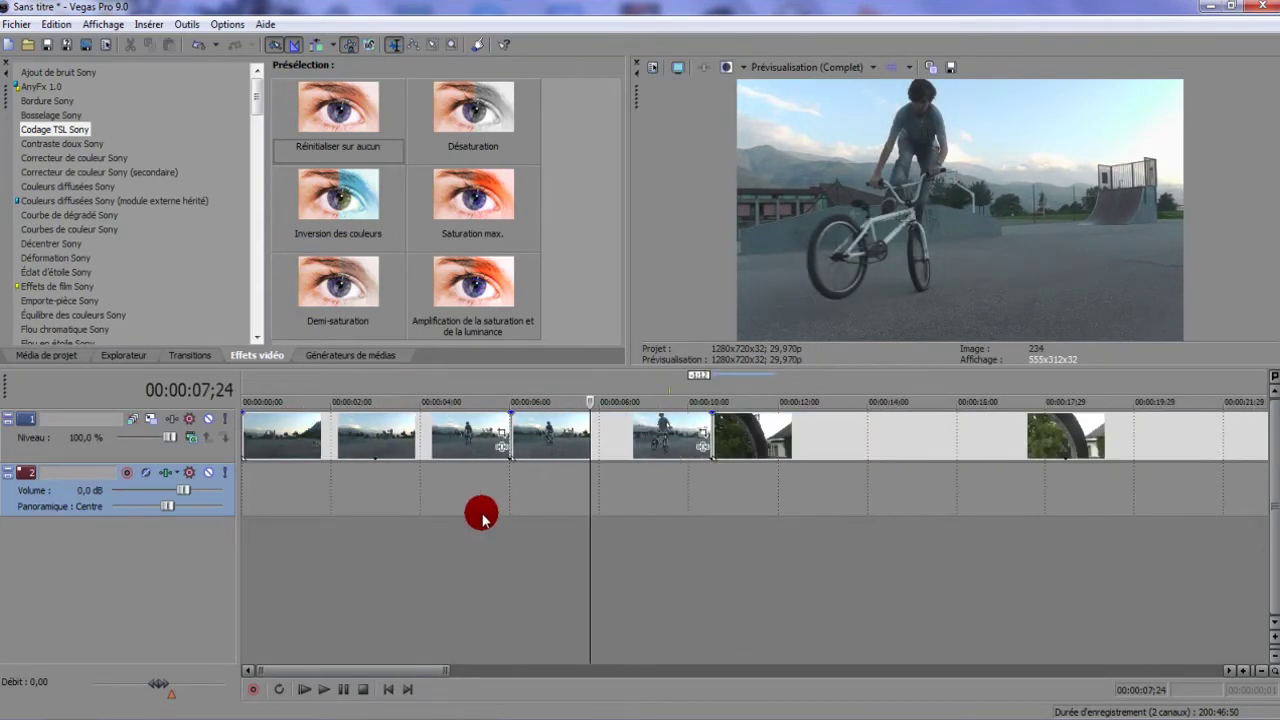
{"action": "scroll", "coordinate": [484, 519], "scroll_direction": "down", "scroll_amount": 4}
{"action": "scroll", "coordinate": [493, 516], "scroll_direction": "up", "scroll_amount": 4}
{"action": "scroll", "coordinate": [197, 200], "scroll_direction": "down", "scroll_amount": 6}
{"action": "scroll", "coordinate": [194, 197], "scroll_direction": "up", "scroll_amount": 6}
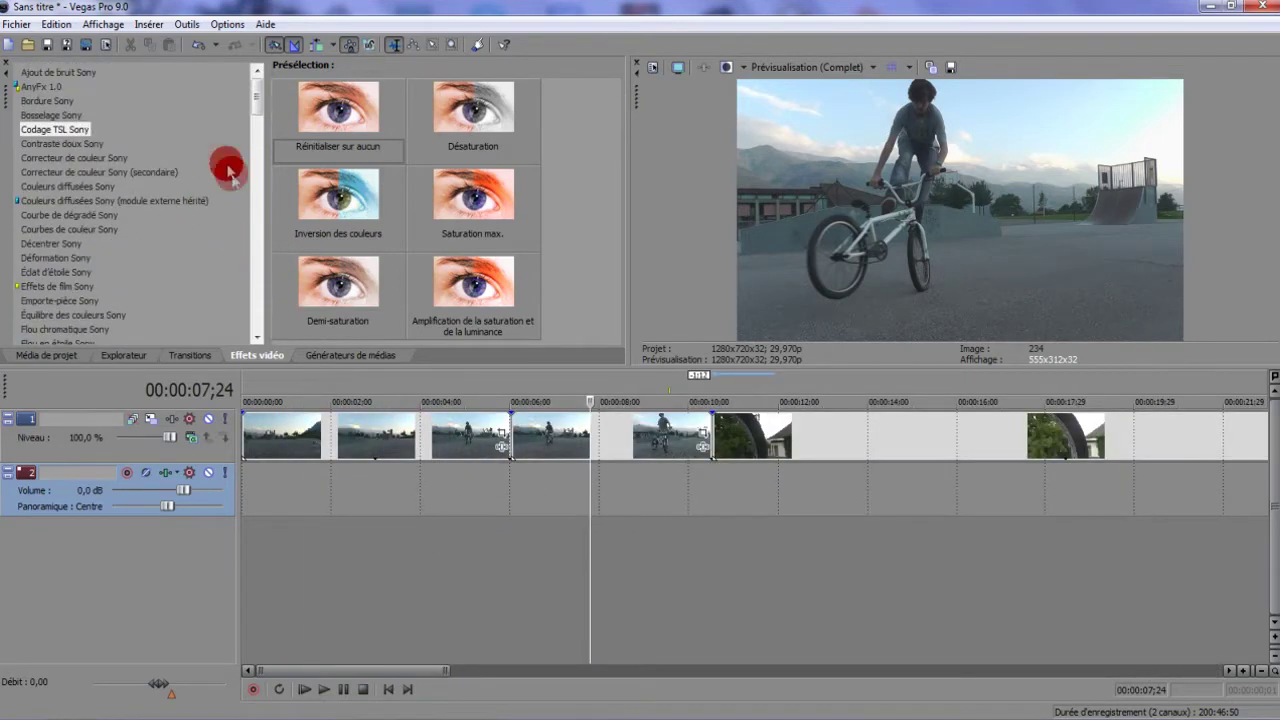
Select the second BMX clip and play back a short passage around 00:00:08;00
{"action": "left_click", "coordinate": [607, 578]}
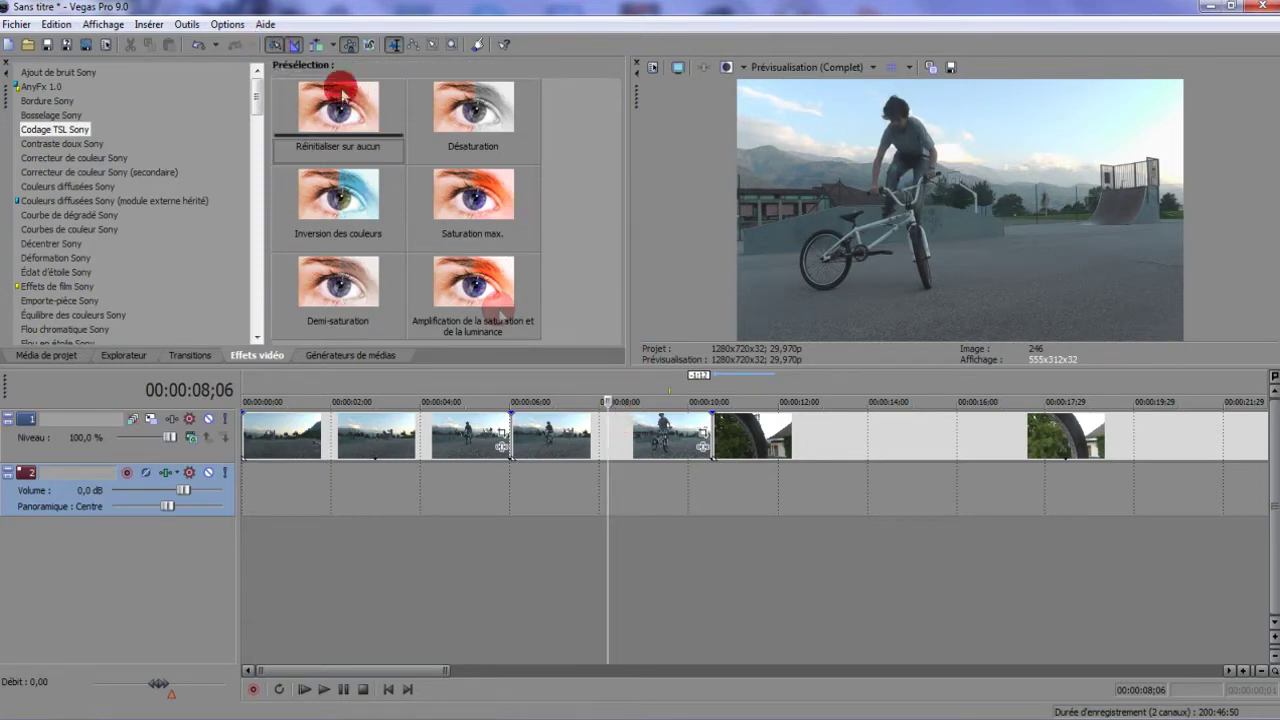
{"action": "left_click", "coordinate": [590, 441]}
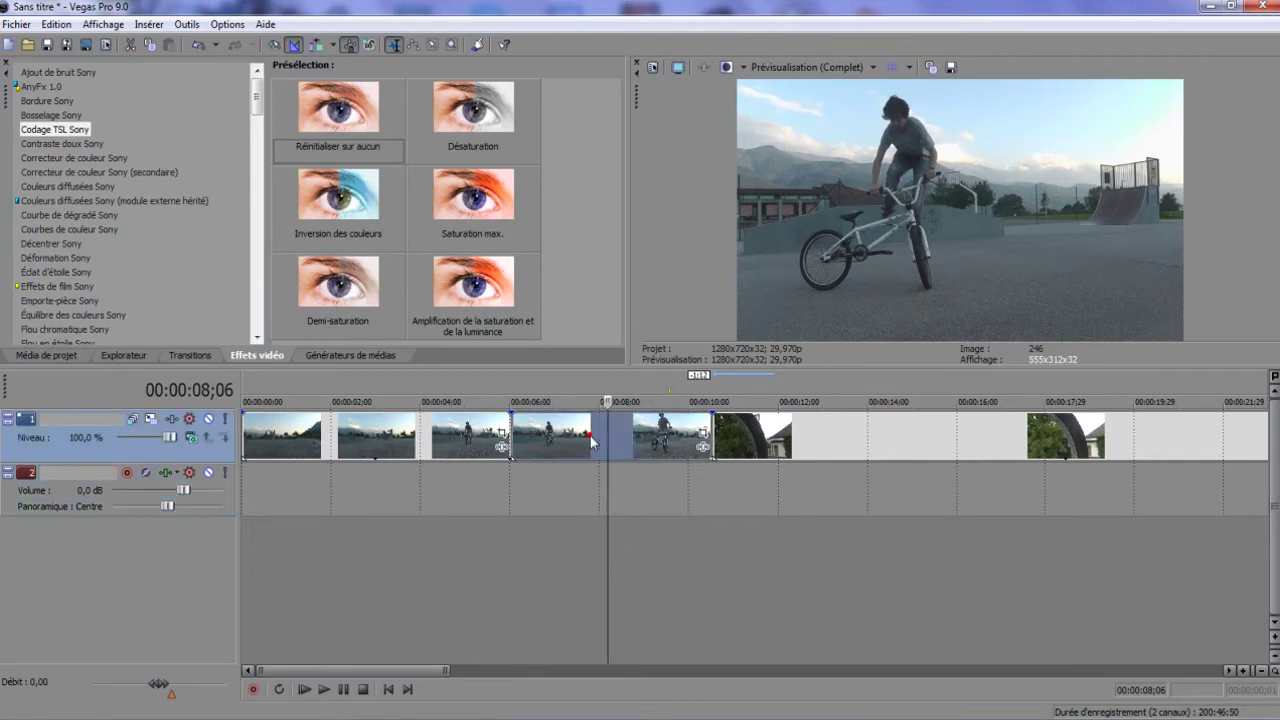
{"action": "left_click", "coordinate": [318, 684]}
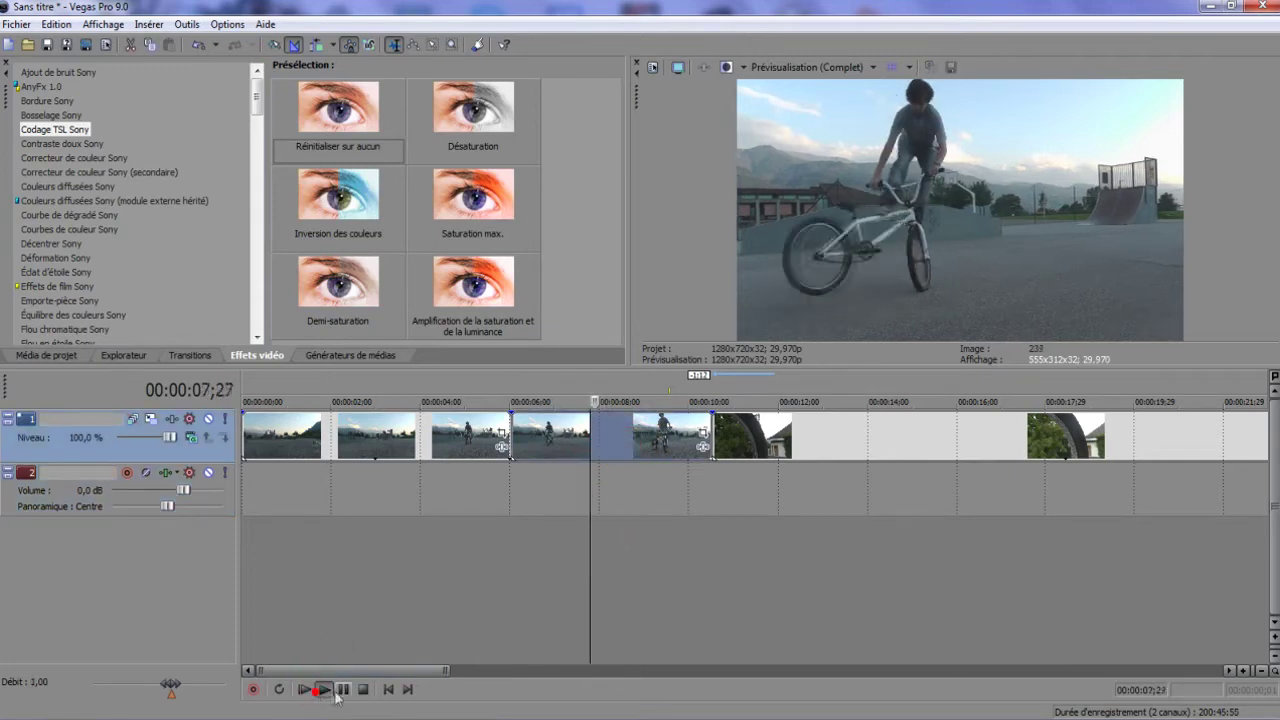
{"action": "left_click", "coordinate": [343, 689]}
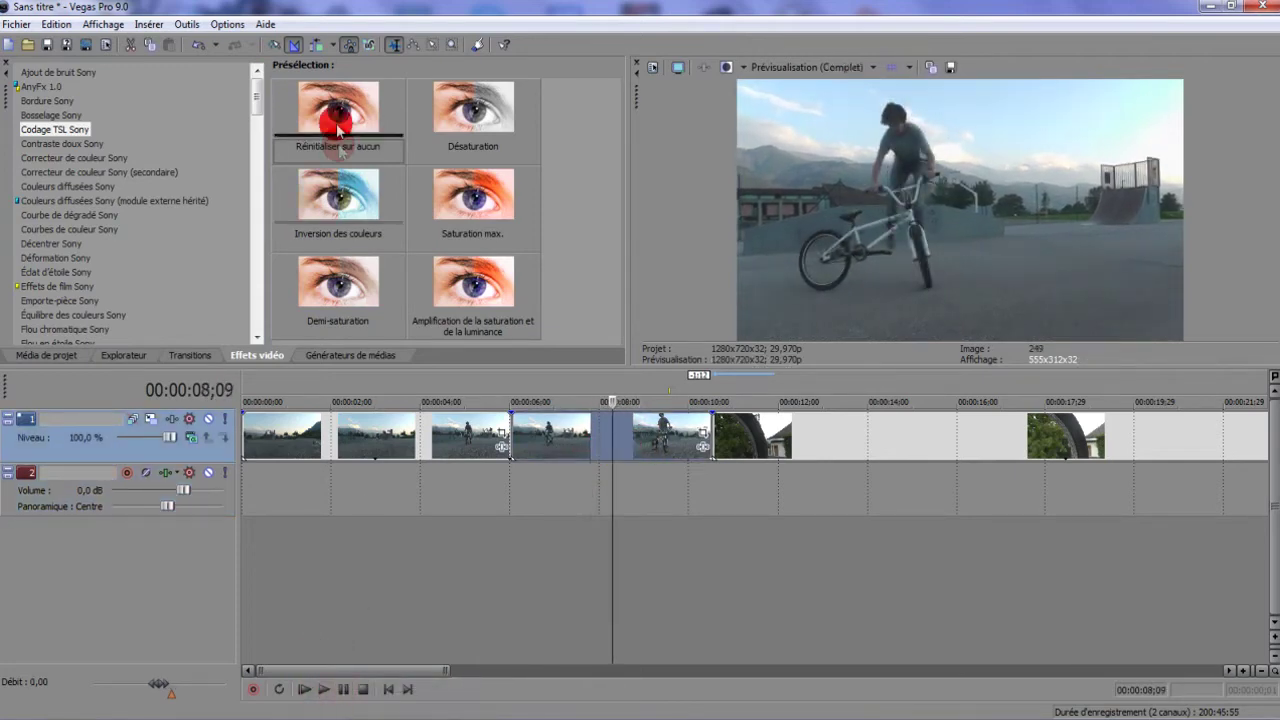
Turn timeline snapping on and display the Réajustement automatique modes, including Pistes concernées
{"action": "left_click", "coordinate": [276, 45]}
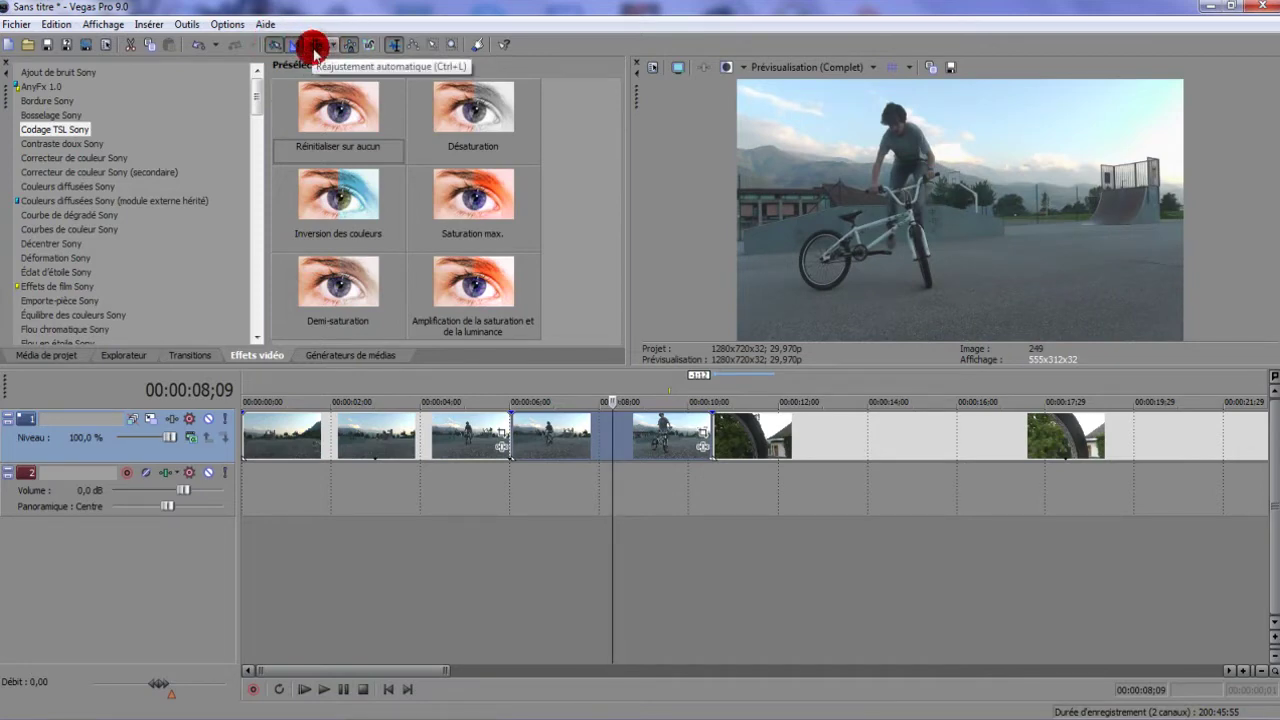
{"action": "left_click", "coordinate": [333, 45]}
{"action": "left_click", "coordinate": [333, 42]}
{"action": "left_click", "coordinate": [335, 45]}
{"action": "left_click", "coordinate": [334, 45]}
{"action": "left_click", "coordinate": [333, 45]}
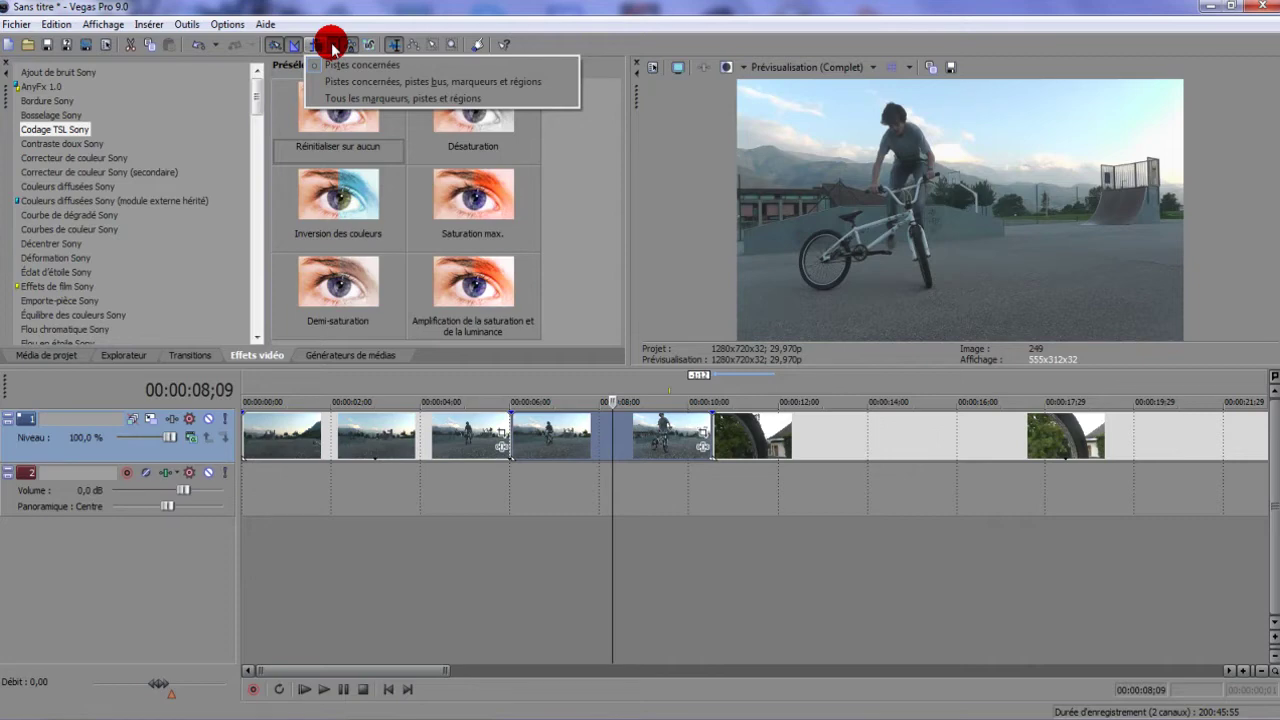
Enable Réajustement automatique and try moving the first clip along track 1, returning it to the timeline start
{"action": "left_click", "coordinate": [397, 477]}
{"action": "left_click", "coordinate": [293, 46]}
{"action": "left_click", "coordinate": [316, 44]}
{"action": "scroll", "coordinate": [370, 405], "scroll_direction": "down", "scroll_amount": 3}
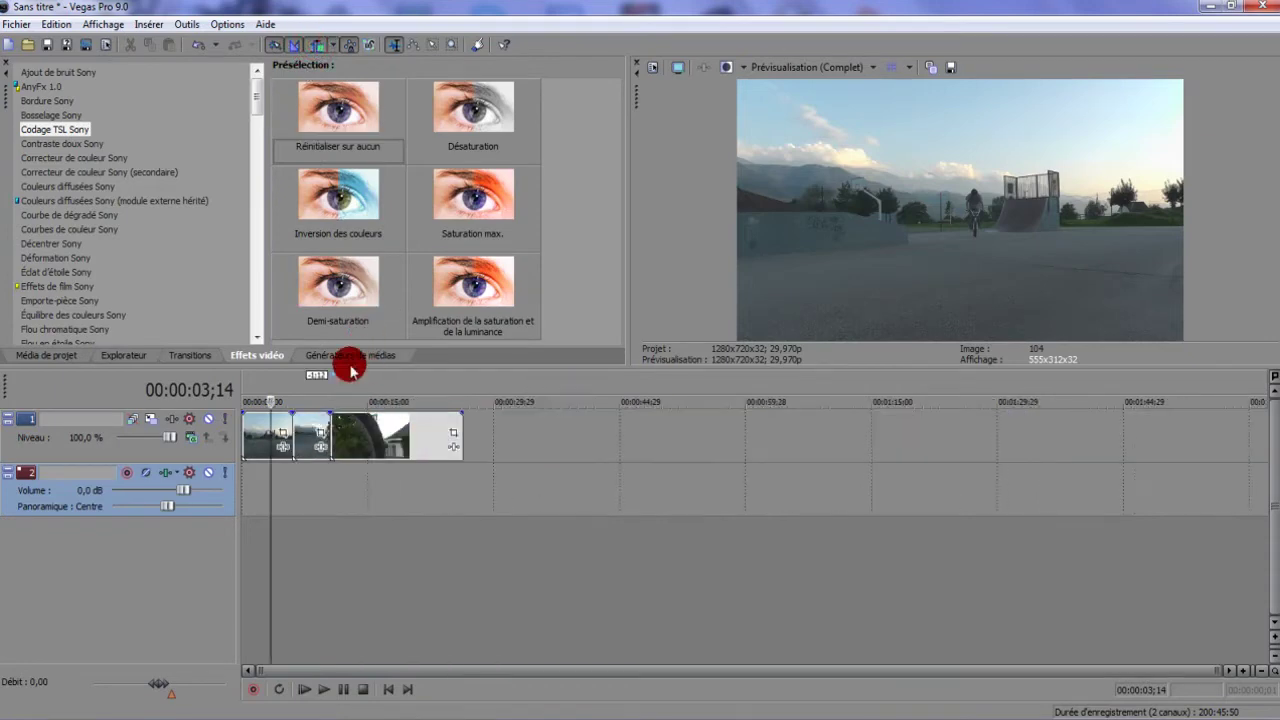
{"action": "scroll", "coordinate": [290, 450], "scroll_direction": "up", "scroll_amount": 1}
{"action": "left_click", "coordinate": [267, 433]}
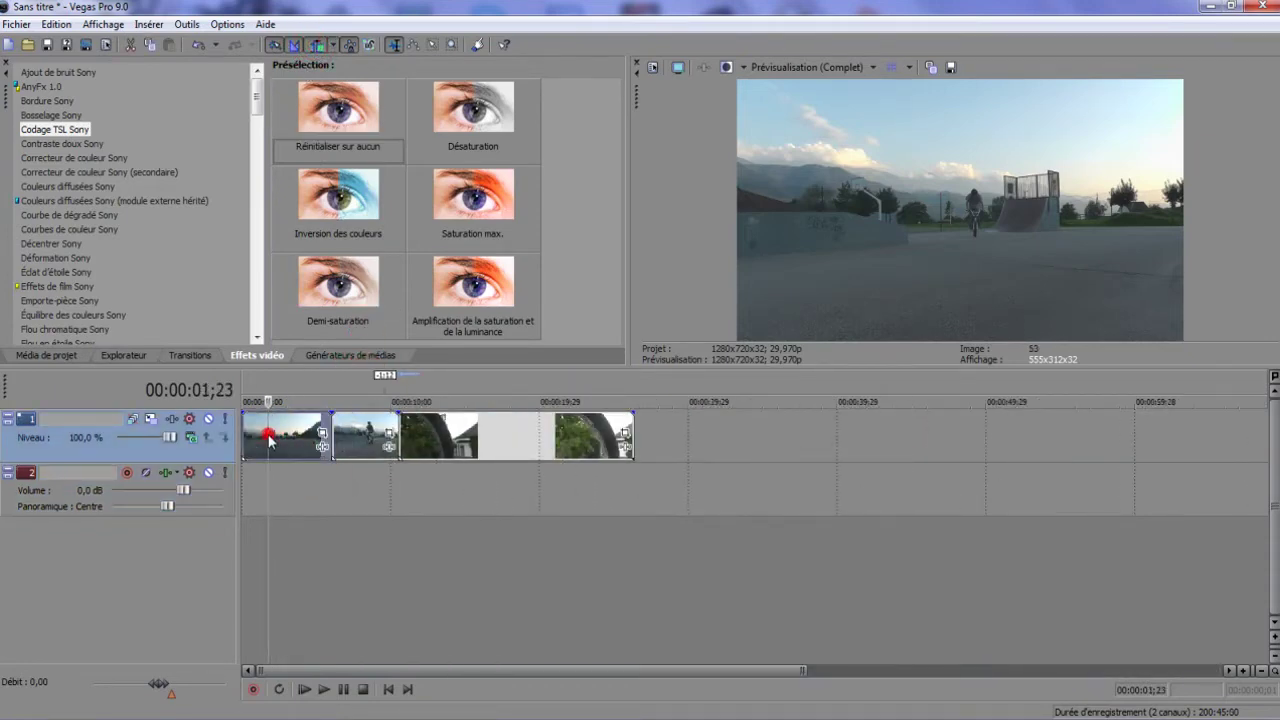
{"action": "left_click_drag", "start_coordinate": [281, 436], "coordinate": [364, 441]}
{"action": "left_click_drag", "start_coordinate": [573, 450], "coordinate": [269, 457]}
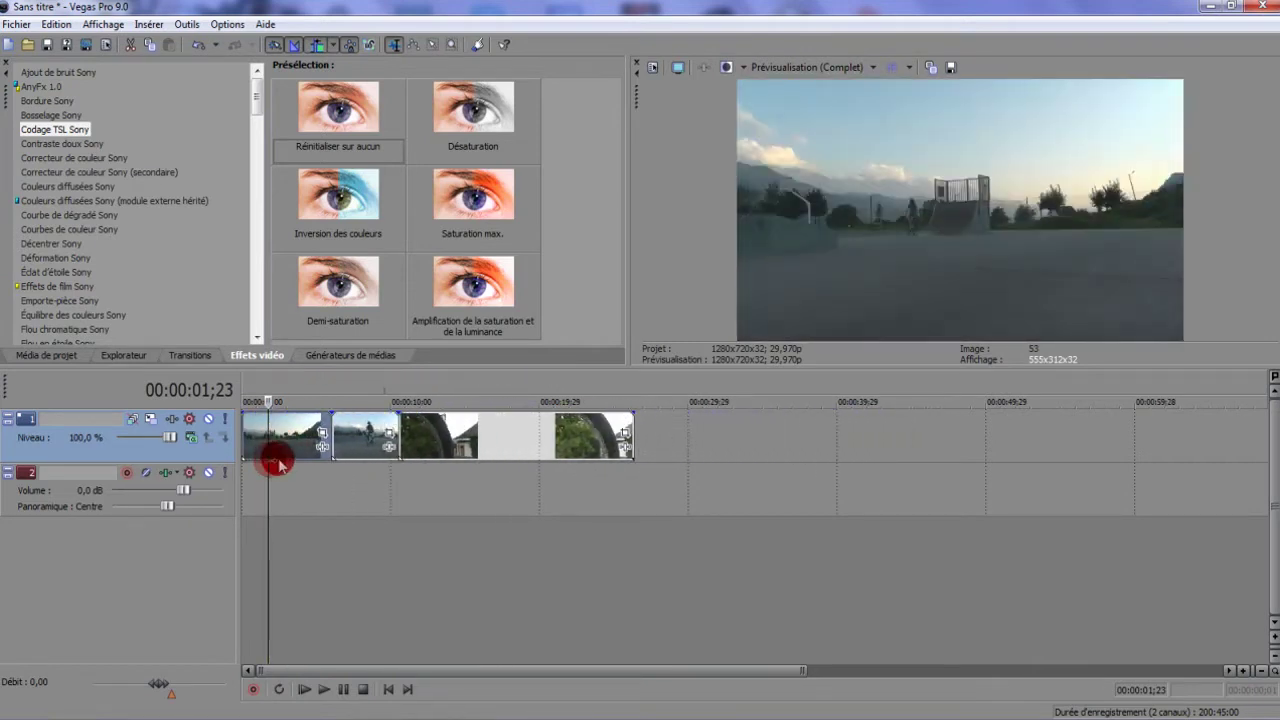
Move the third clip from track 1 onto a new video track below the audio track, at the timeline start
{"action": "left_click", "coordinate": [360, 543]}
{"action": "left_click", "coordinate": [418, 466]}
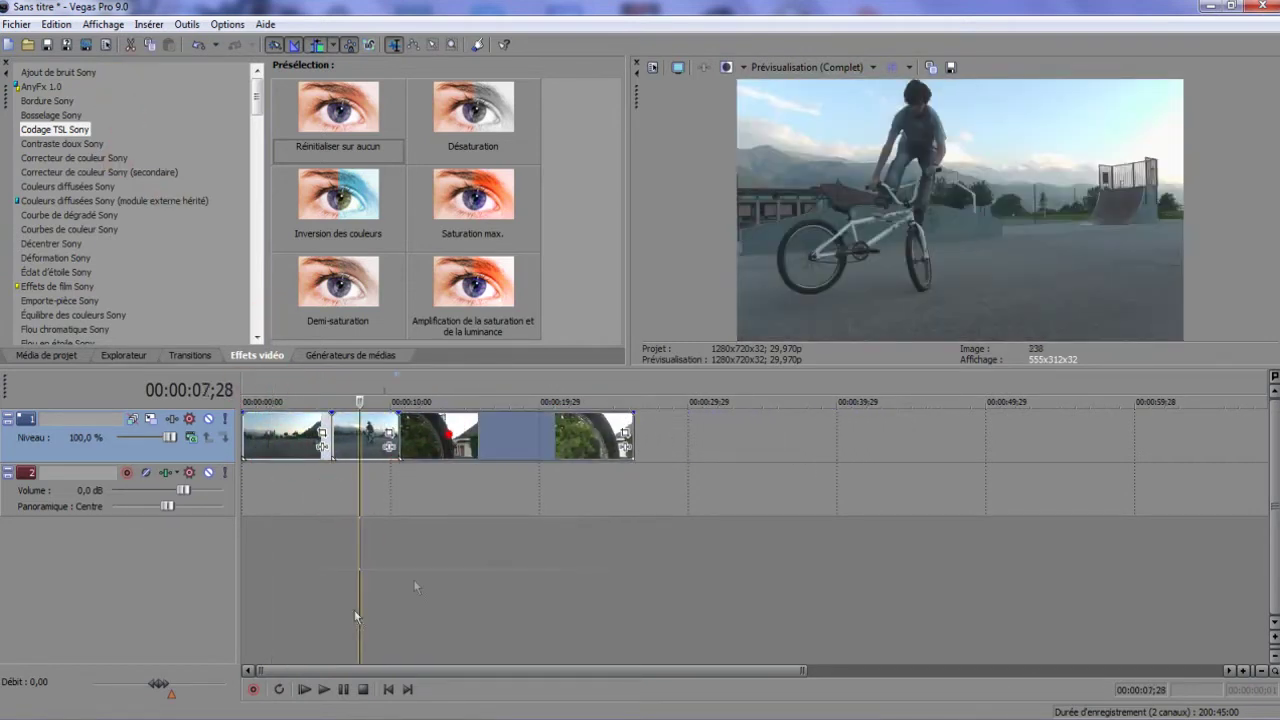
{"action": "left_click_drag", "start_coordinate": [267, 618], "coordinate": [268, 616]}
{"action": "mouse_move", "coordinate": [276, 446]}
{"action": "left_mouse_down"}
{"action": "mouse_move", "coordinate": [363, 450]}
{"action": "mouse_move", "coordinate": [260, 447]}
{"action": "left_mouse_up"}
{"action": "left_click", "coordinate": [257, 549]}
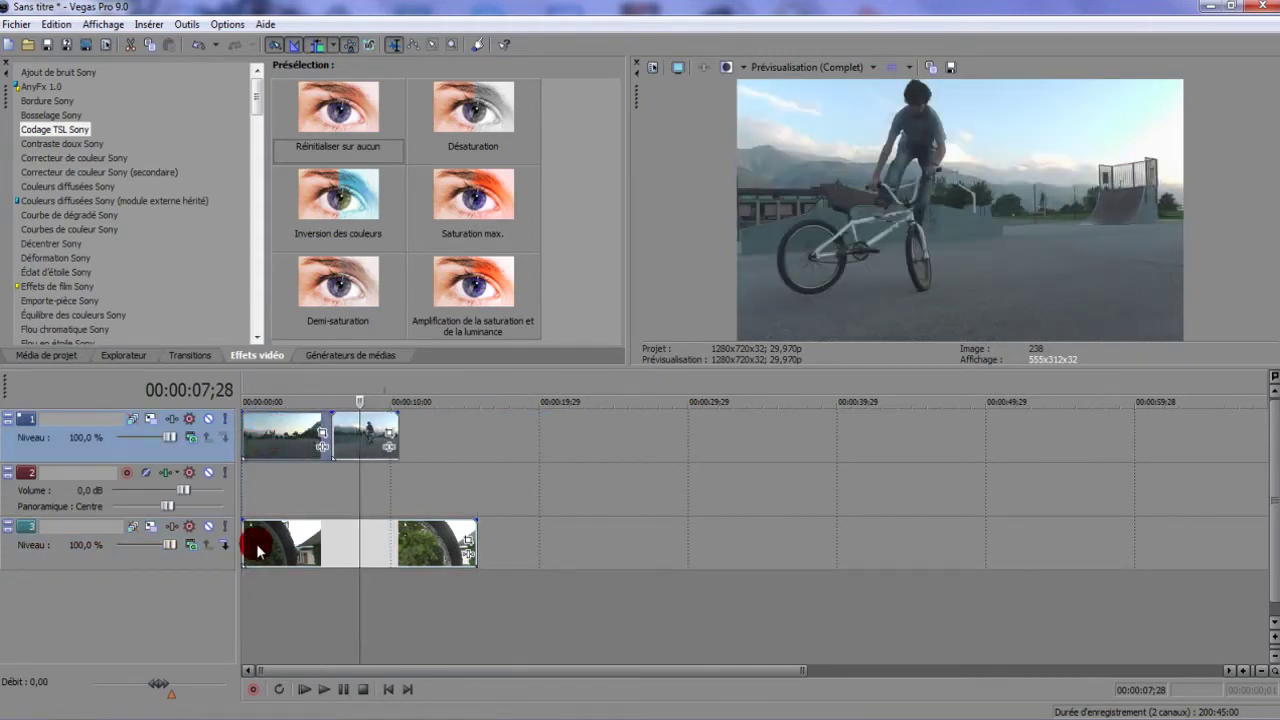
Try moving the first clip with Réajustement automatique on, and place the cursor at 00:00:04;24
{"action": "left_click", "coordinate": [269, 548]}
{"action": "left_click_drag", "start_coordinate": [272, 445], "coordinate": [186, 380]}
{"action": "left_click", "coordinate": [310, 632]}
Turn off Réajustement automatique and try moving the first clip on its own
{"action": "left_click", "coordinate": [331, 47]}
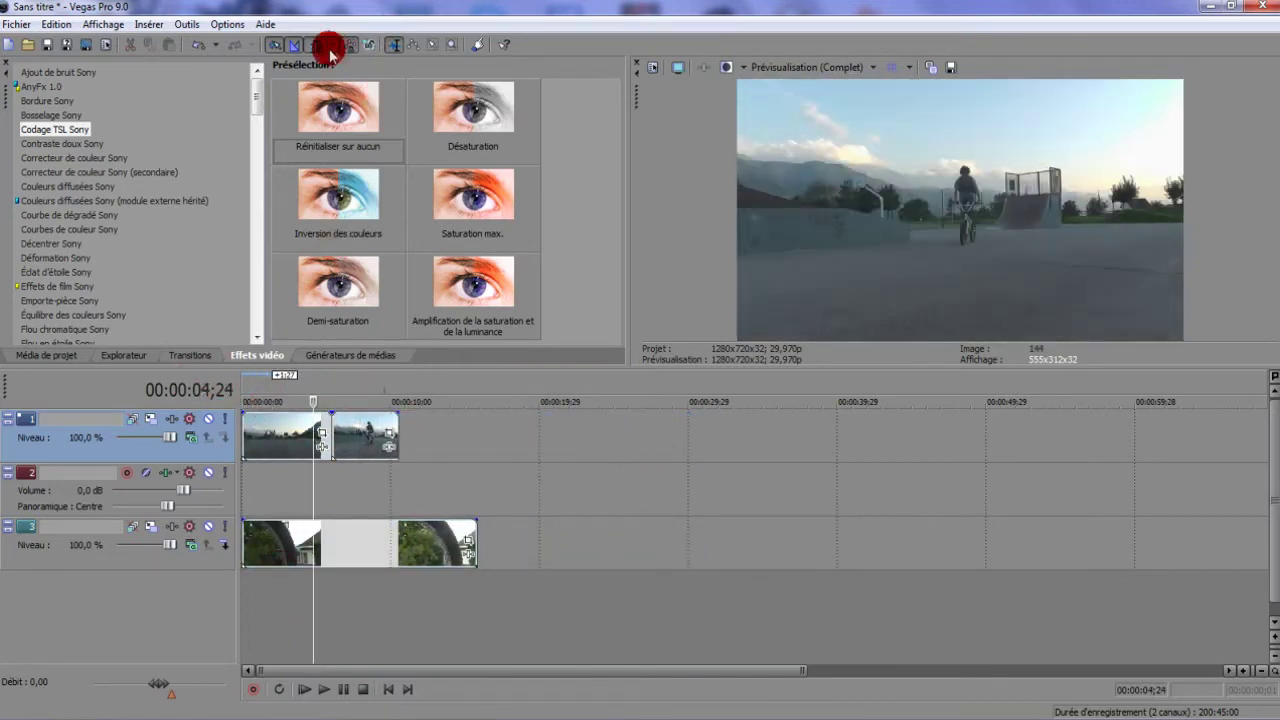
{"action": "left_click", "coordinate": [318, 47]}
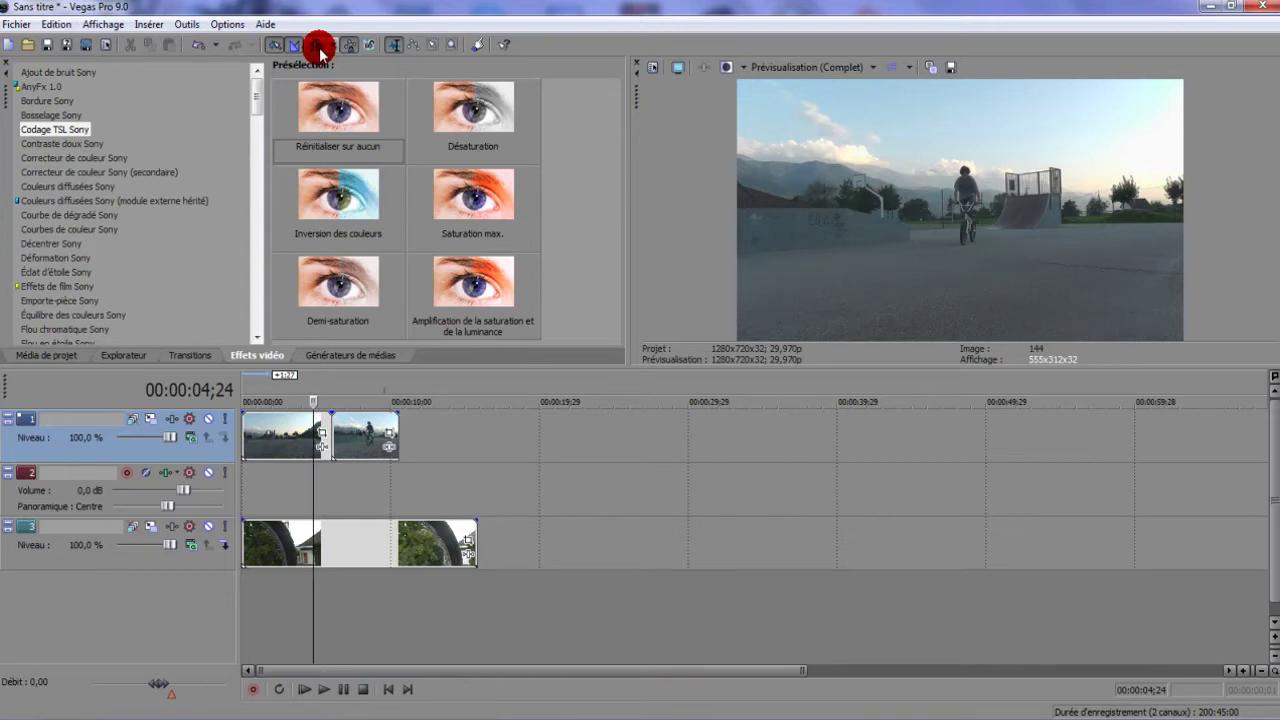
{"action": "left_click_drag", "start_coordinate": [271, 420], "coordinate": [258, 445]}
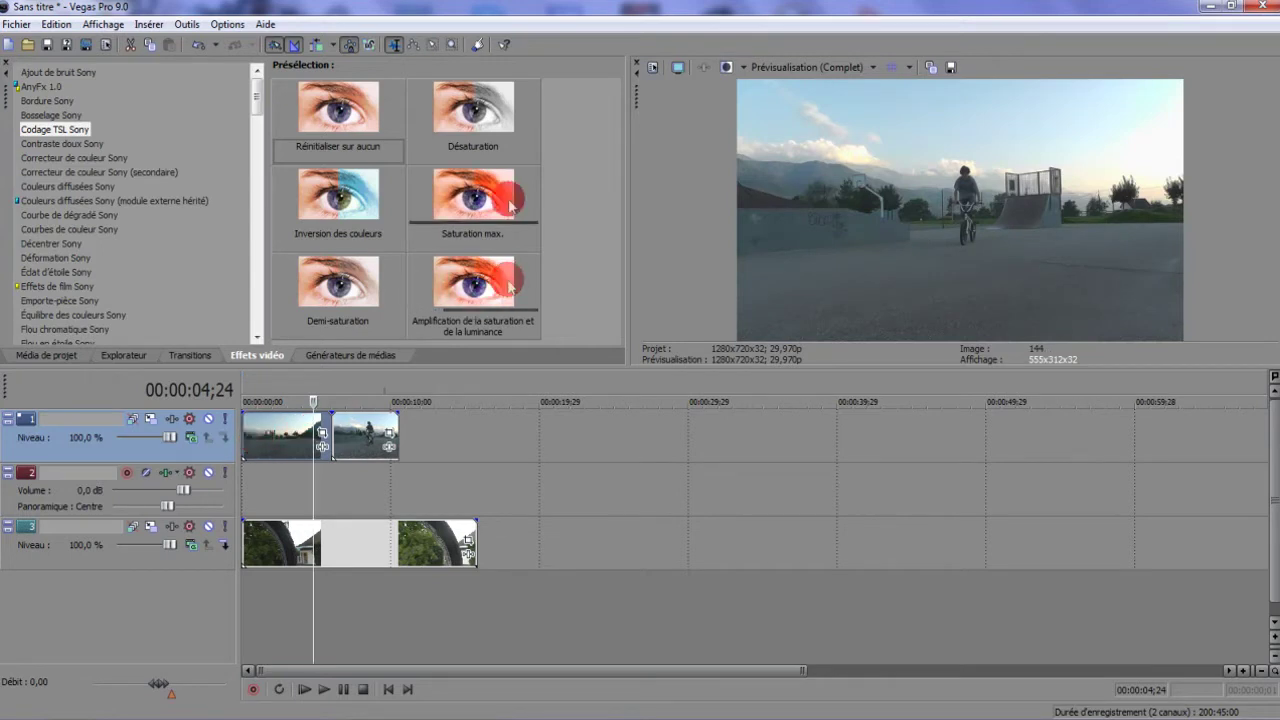
Apply the Contraste doux preset "test tuto" to the first clip on track 1
{"action": "left_click", "coordinate": [50, 115]}
{"action": "left_click", "coordinate": [55, 129]}
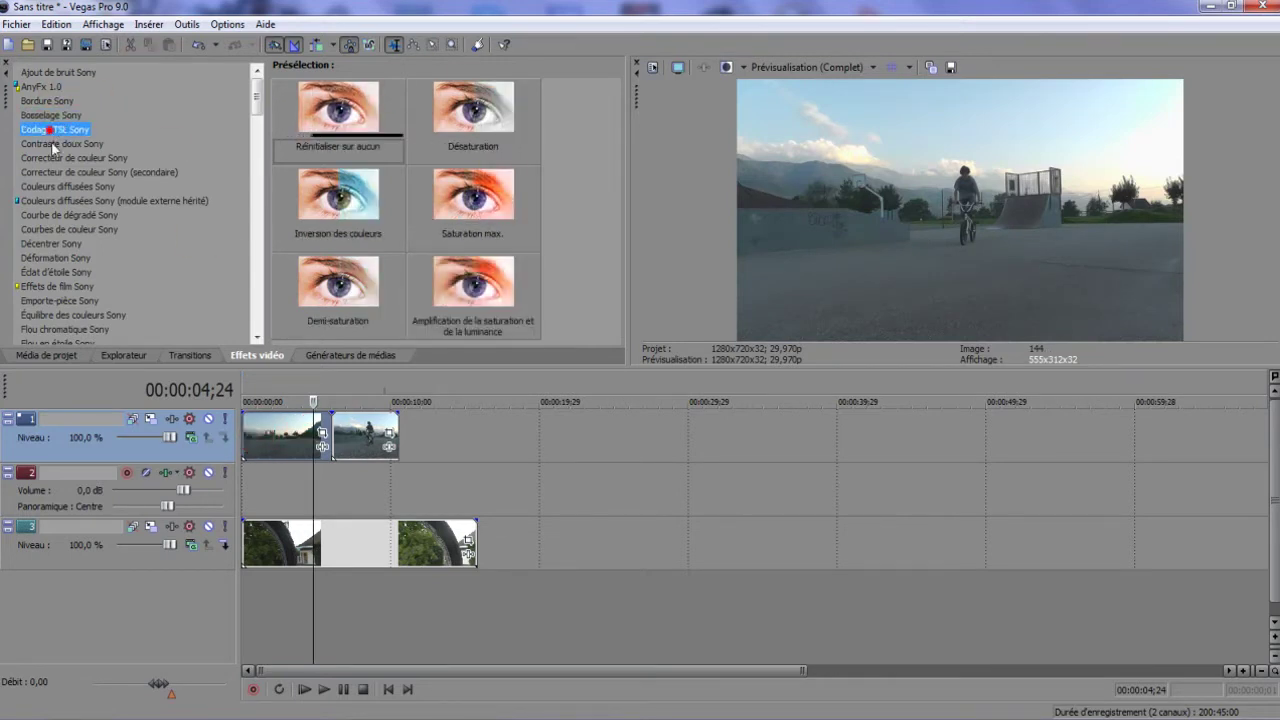
{"action": "left_click", "coordinate": [60, 143]}
{"action": "left_click", "coordinate": [310, 190]}
{"action": "left_click_drag", "start_coordinate": [472, 200], "coordinate": [428, 257]}
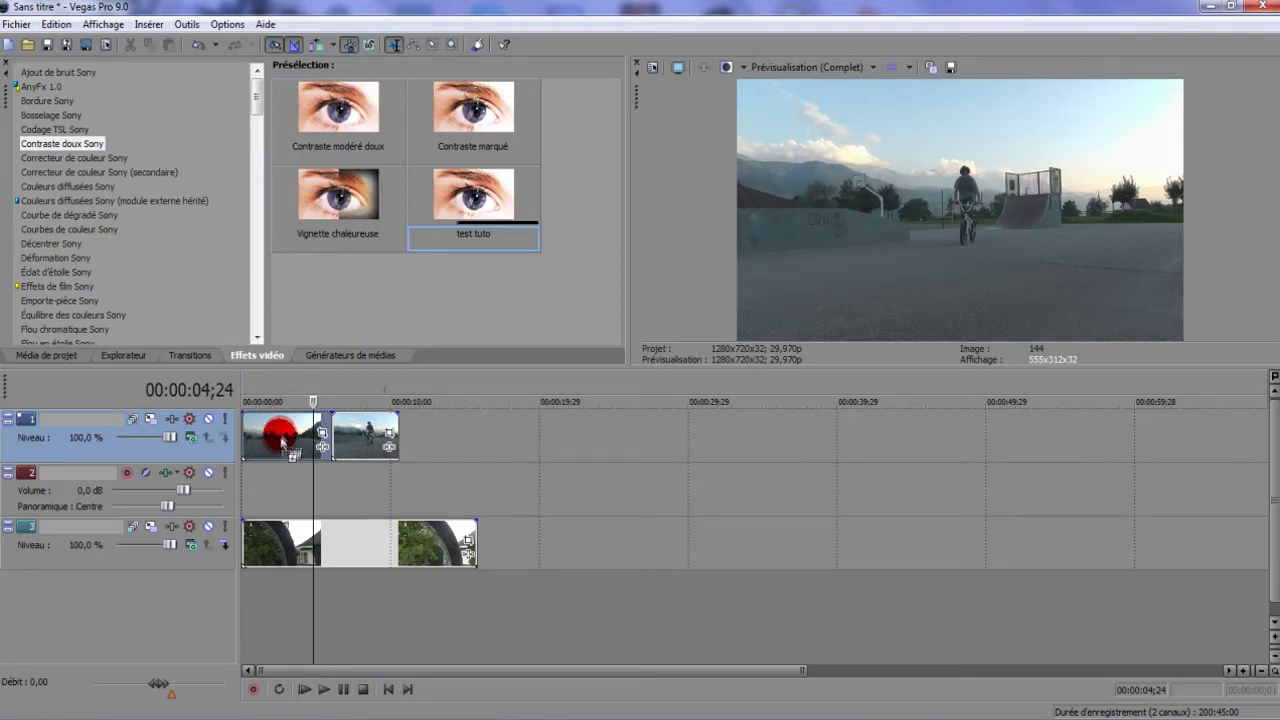
{"action": "left_click_drag", "start_coordinate": [283, 440], "coordinate": [283, 440]}
Delete the "test tuto" preset and remove the Contraste doux effect from the first clip
{"action": "left_click", "coordinate": [818, 187]}
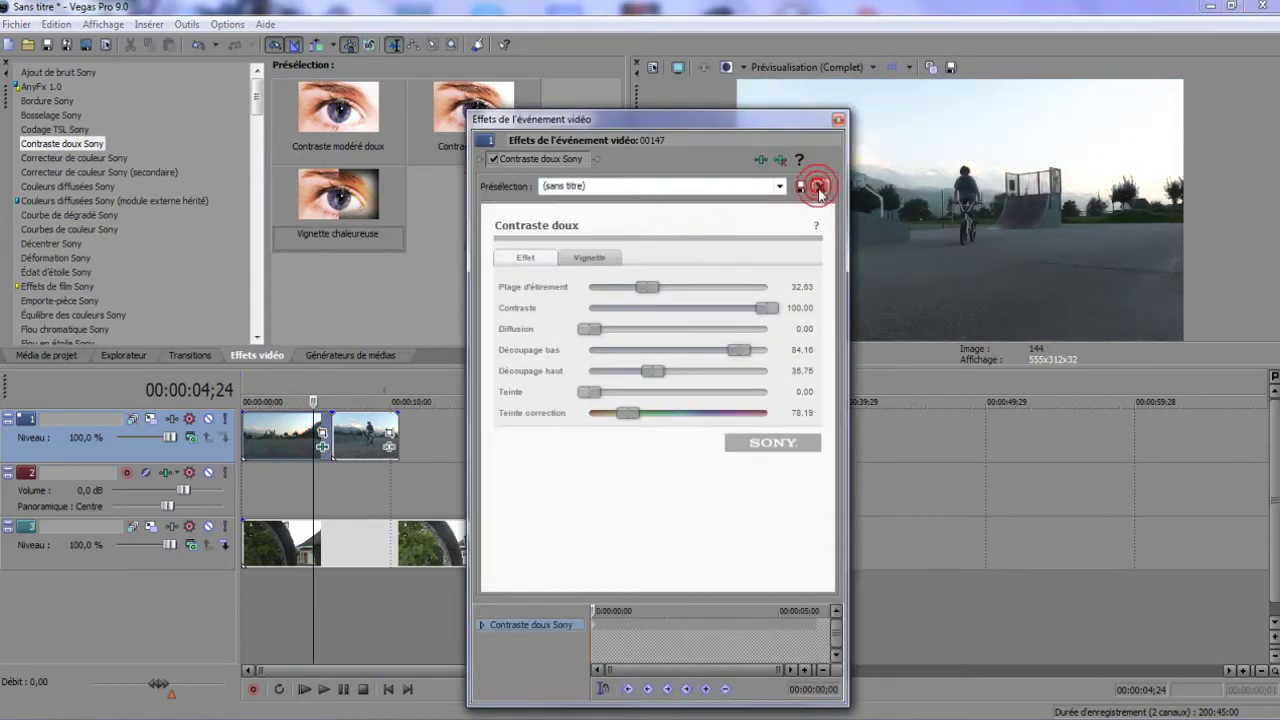
{"action": "left_click", "coordinate": [828, 124]}
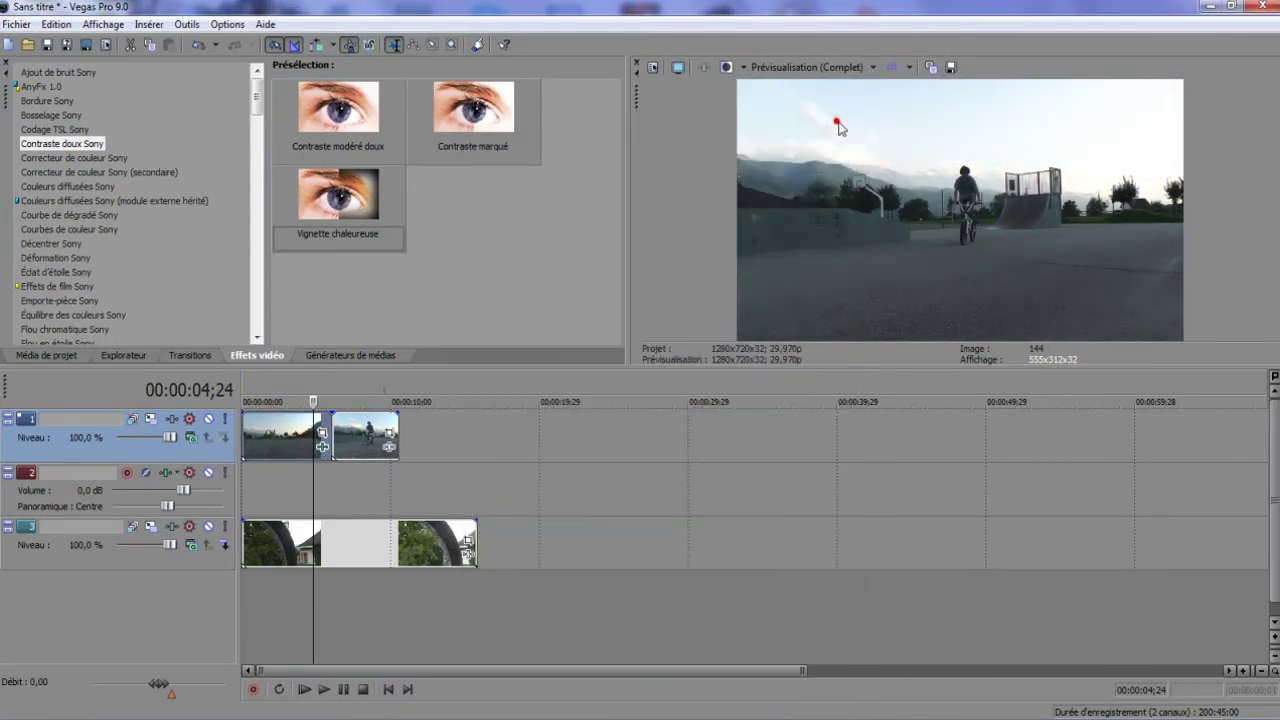
{"action": "left_click", "coordinate": [323, 440]}
{"action": "left_click", "coordinate": [838, 119]}
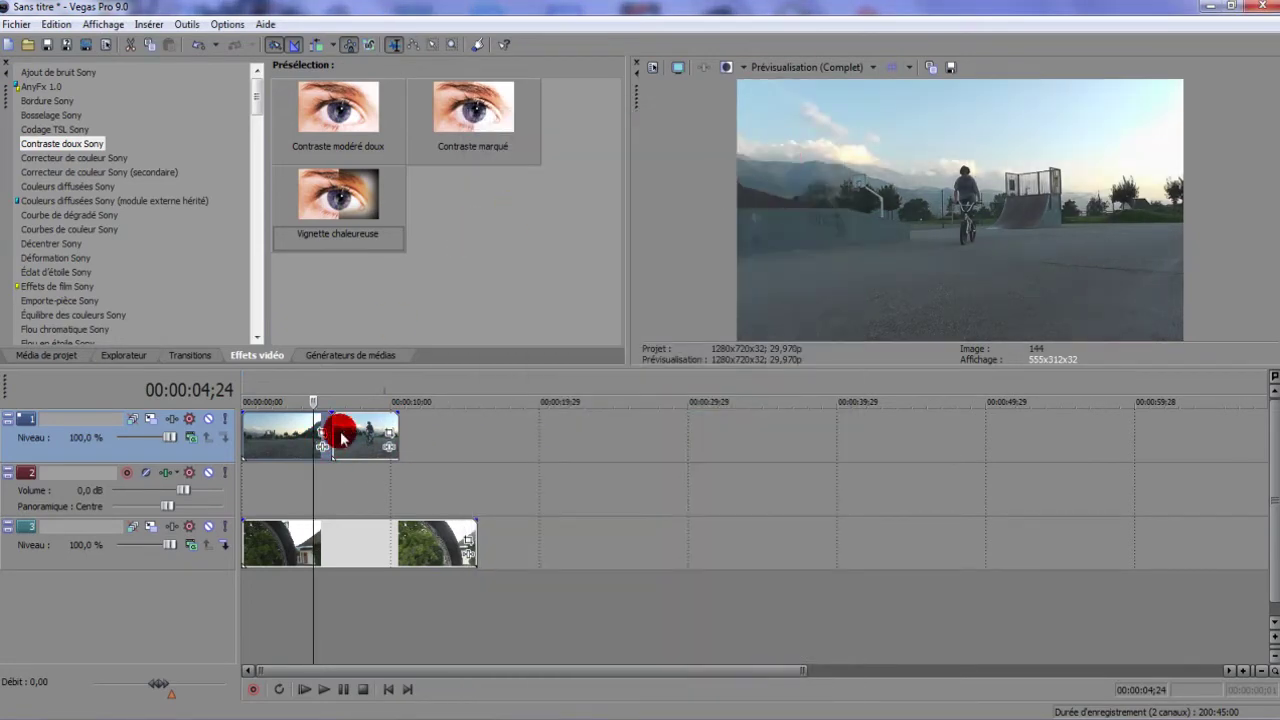
Try the Outil de modification de l'enveloppe on the first clip of track 1, and return to the normal edit tool
{"action": "left_click", "coordinate": [415, 53]}
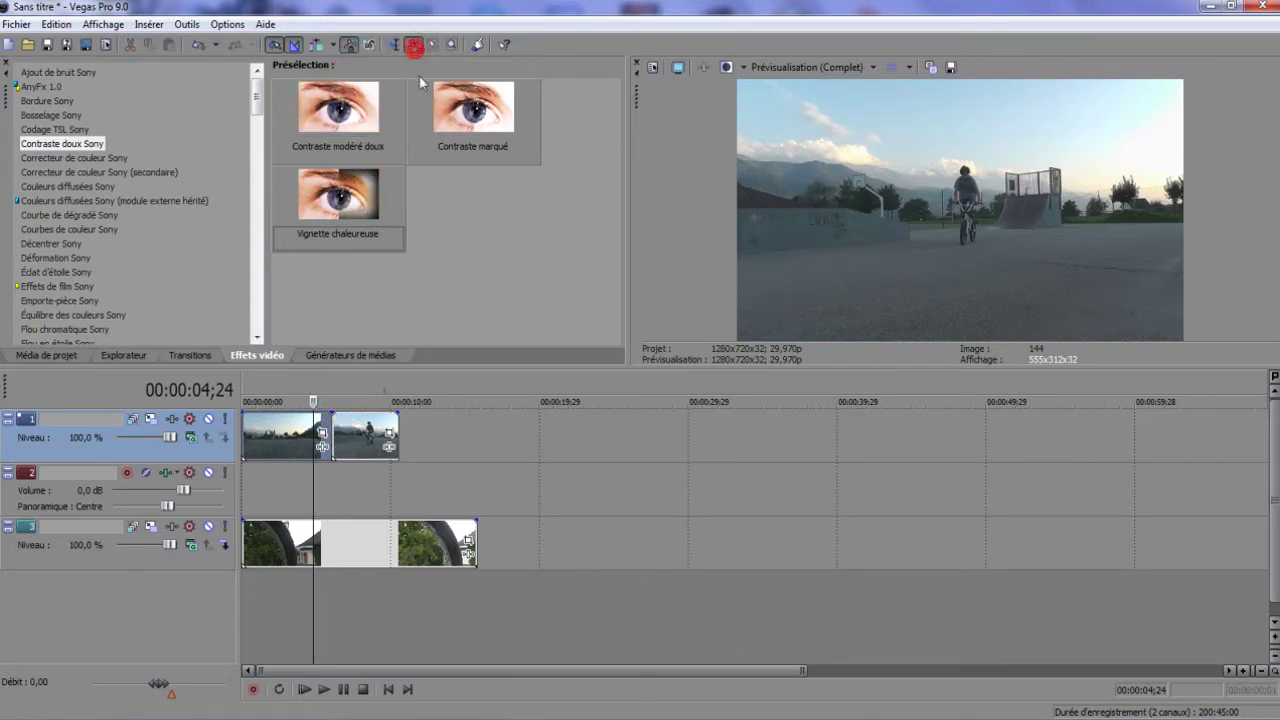
{"action": "left_click", "coordinate": [282, 450]}
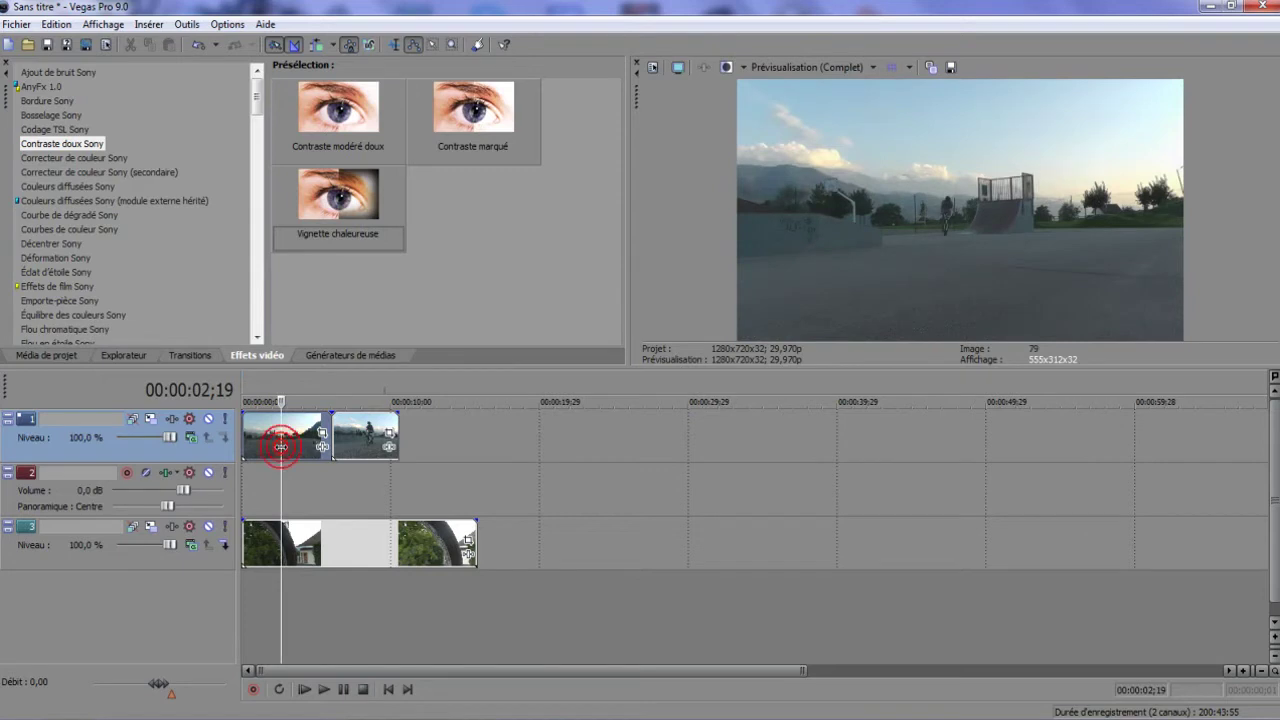
{"action": "left_click", "coordinate": [395, 45]}
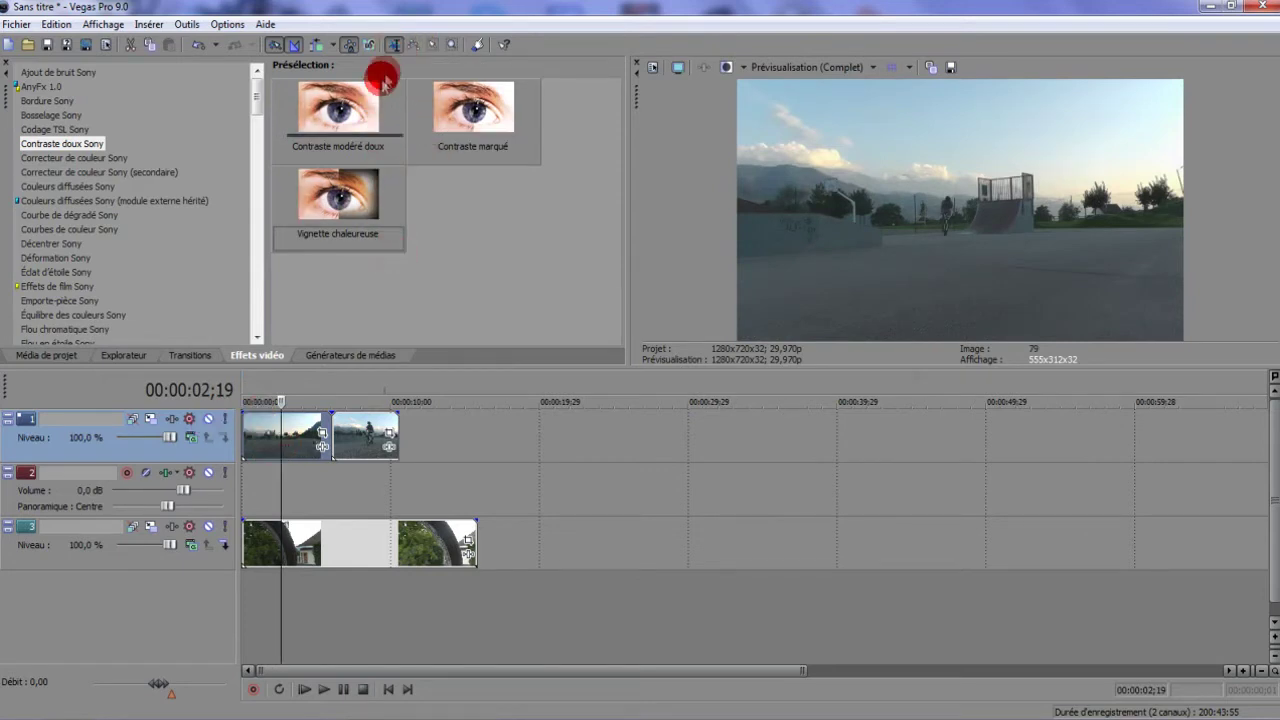
{"action": "left_click_drag", "start_coordinate": [352, 108], "coordinate": [142, 496]}
{"action": "left_click_drag", "start_coordinate": [241, 451], "coordinate": [360, 430]}
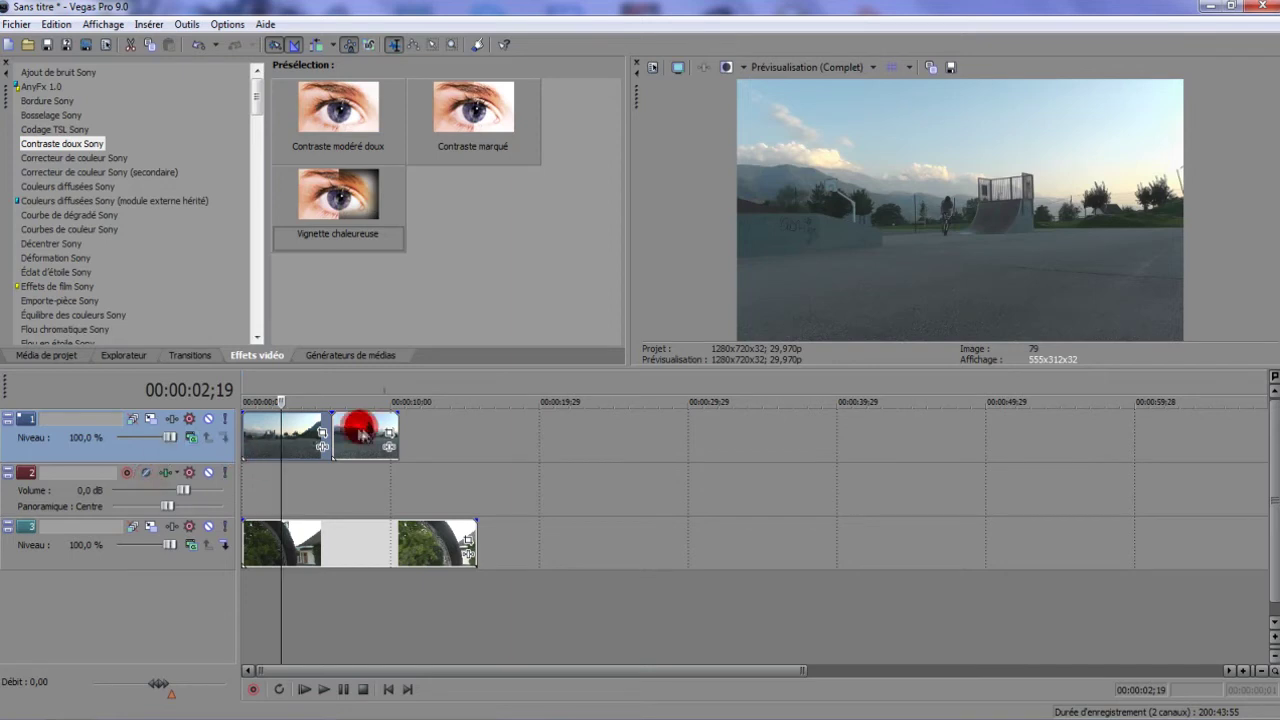
Examine the envelope options offered for track 3: Rendre muet, Niveau composite and Fondu à la couleur
{"action": "left_click", "coordinate": [353, 548]}
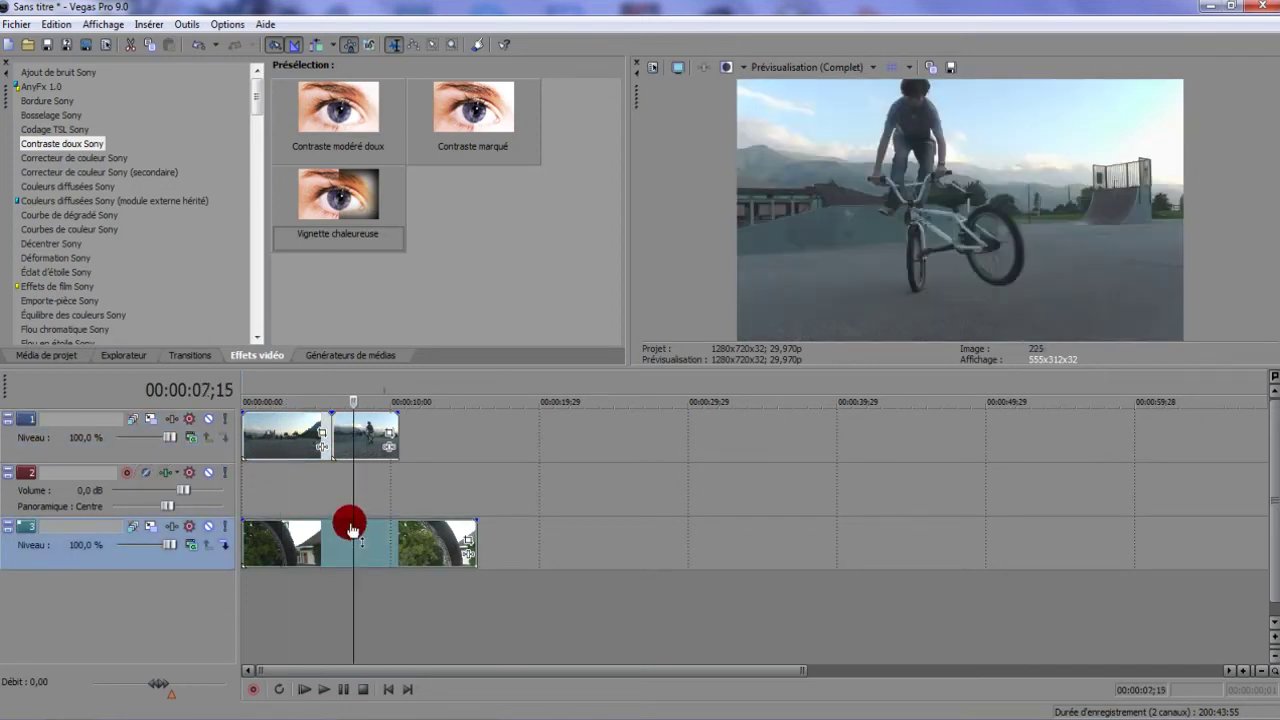
{"action": "left_click_drag", "start_coordinate": [353, 507], "coordinate": [435, 489]}
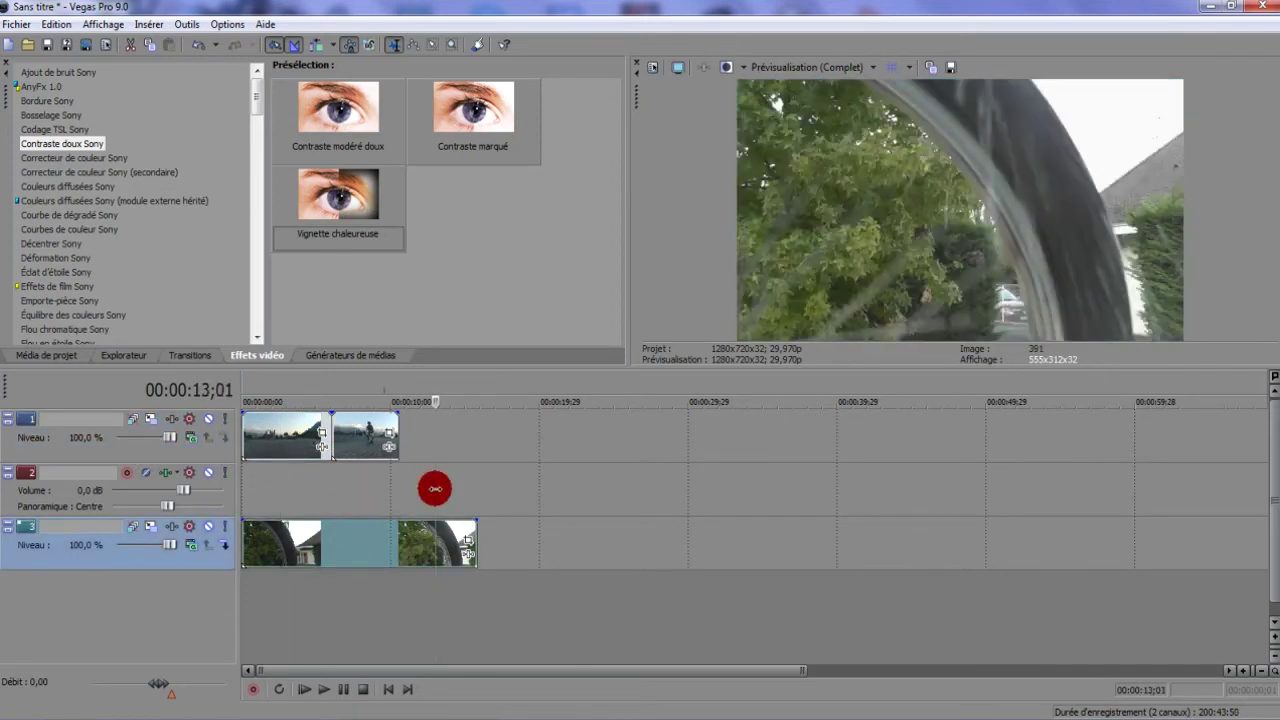
{"action": "right_click", "coordinate": [160, 566]}
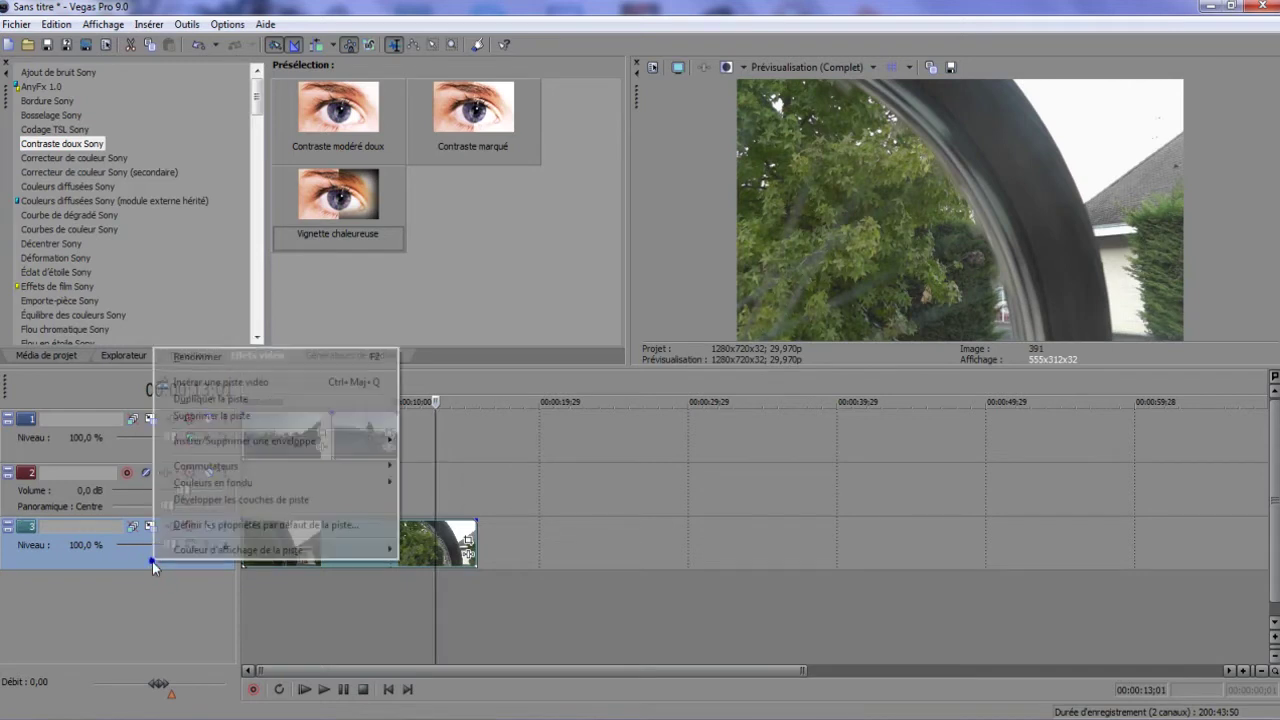
{"action": "mouse_move", "coordinate": [193, 443]}
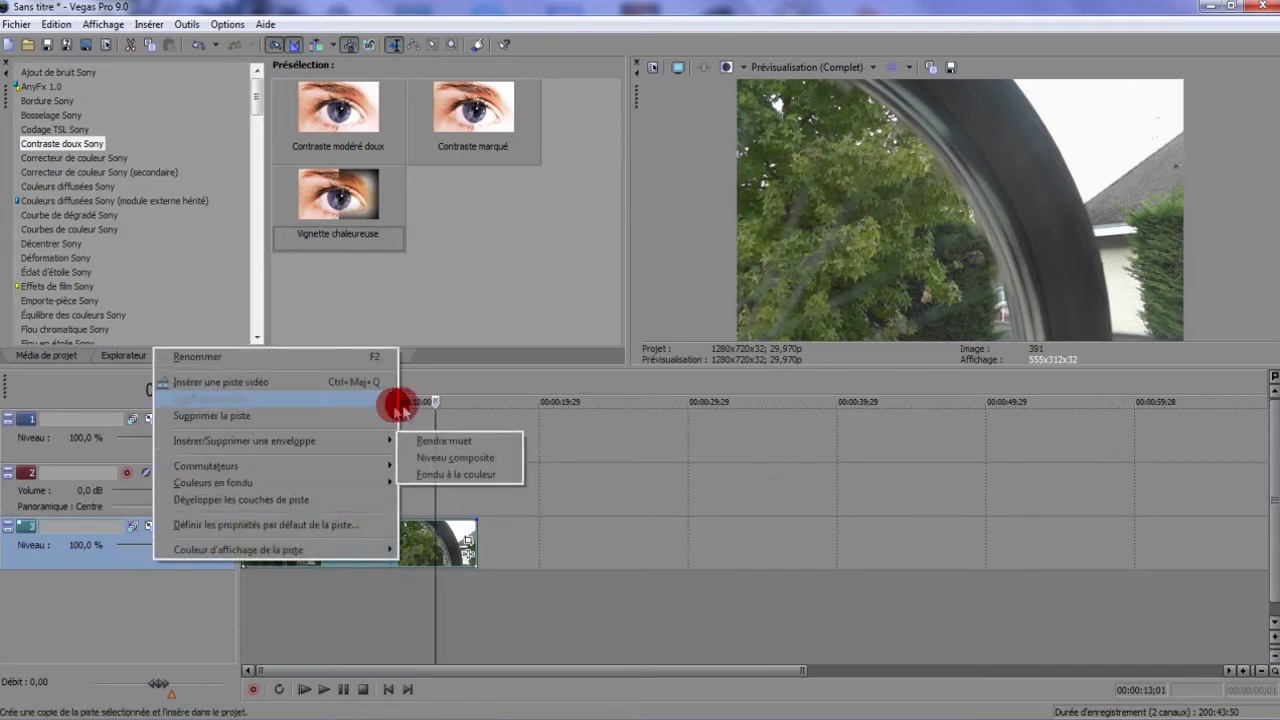
{"action": "left_click", "coordinate": [373, 443]}
{"action": "left_click", "coordinate": [370, 449]}
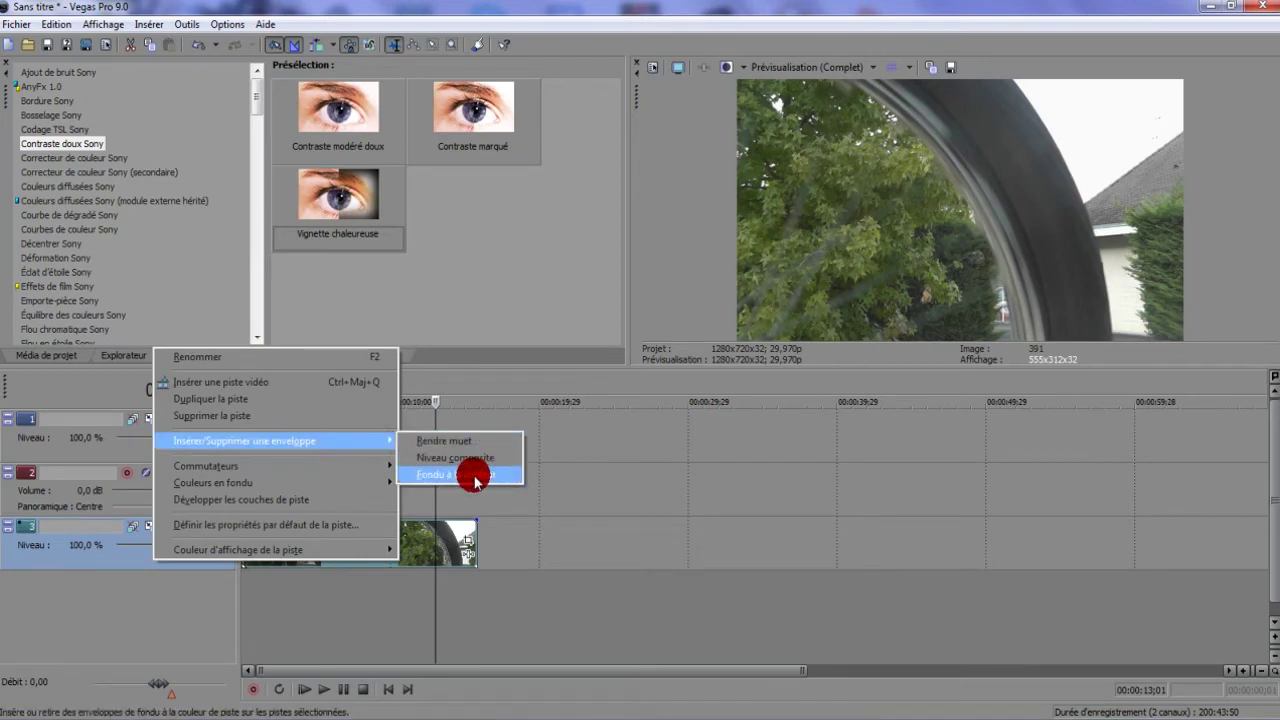
{"action": "left_click", "coordinate": [621, 577]}
{"action": "left_click", "coordinate": [593, 577]}
Insert a Rapidité envelope on the wheel clip of track 3
{"action": "left_click", "coordinate": [424, 556]}
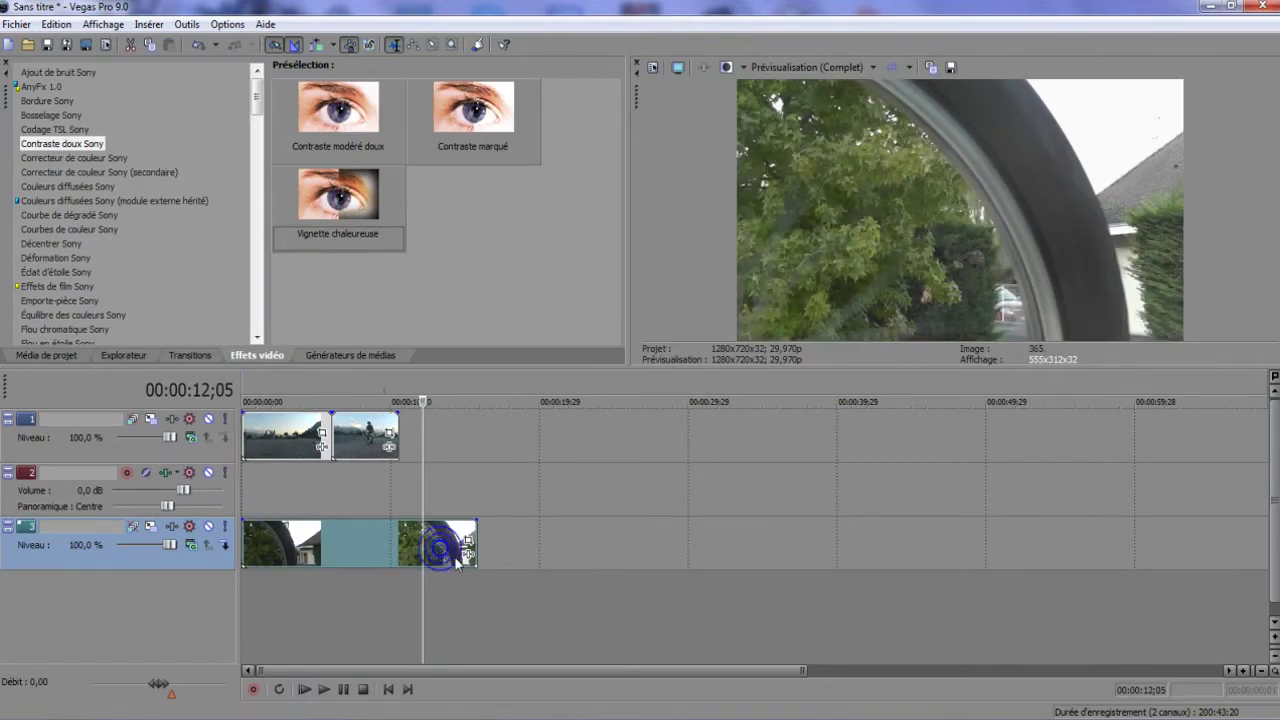
{"action": "right_click", "coordinate": [443, 550]}
{"action": "mouse_move", "coordinate": [530, 425]}
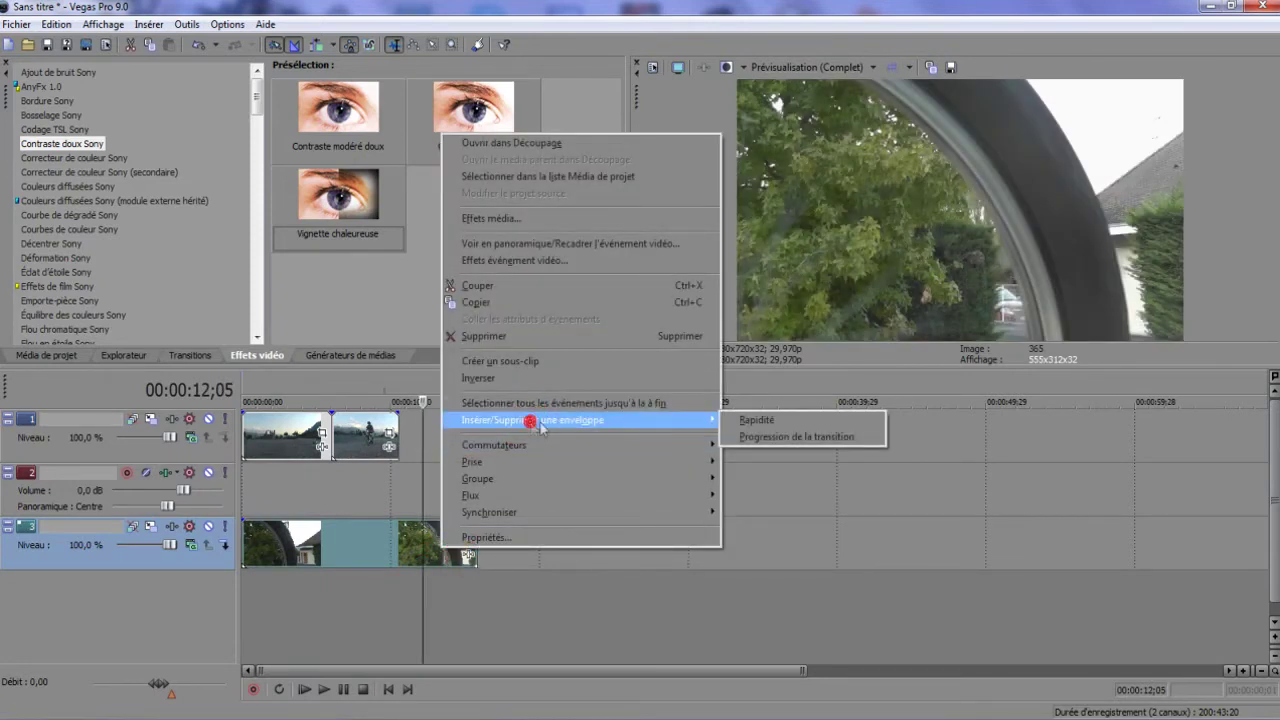
{"action": "left_click", "coordinate": [805, 424]}
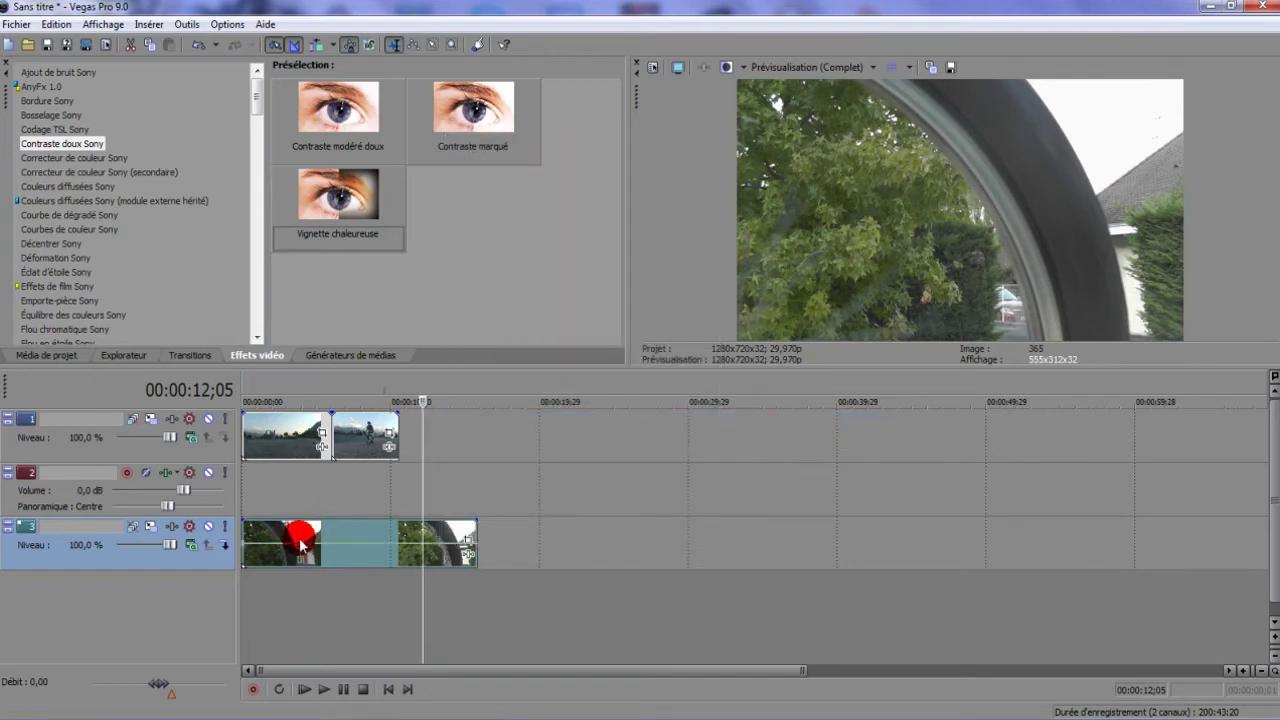
Raise the whole Rapidité envelope of the track 3 clip to 300 % and play the sped-up clip
{"action": "scroll", "coordinate": [449, 525], "scroll_direction": "up", "scroll_amount": 3}
{"action": "scroll", "coordinate": [446, 524], "scroll_direction": "down", "scroll_amount": 3}
{"action": "left_click_drag", "start_coordinate": [272, 550], "coordinate": [299, 495]}
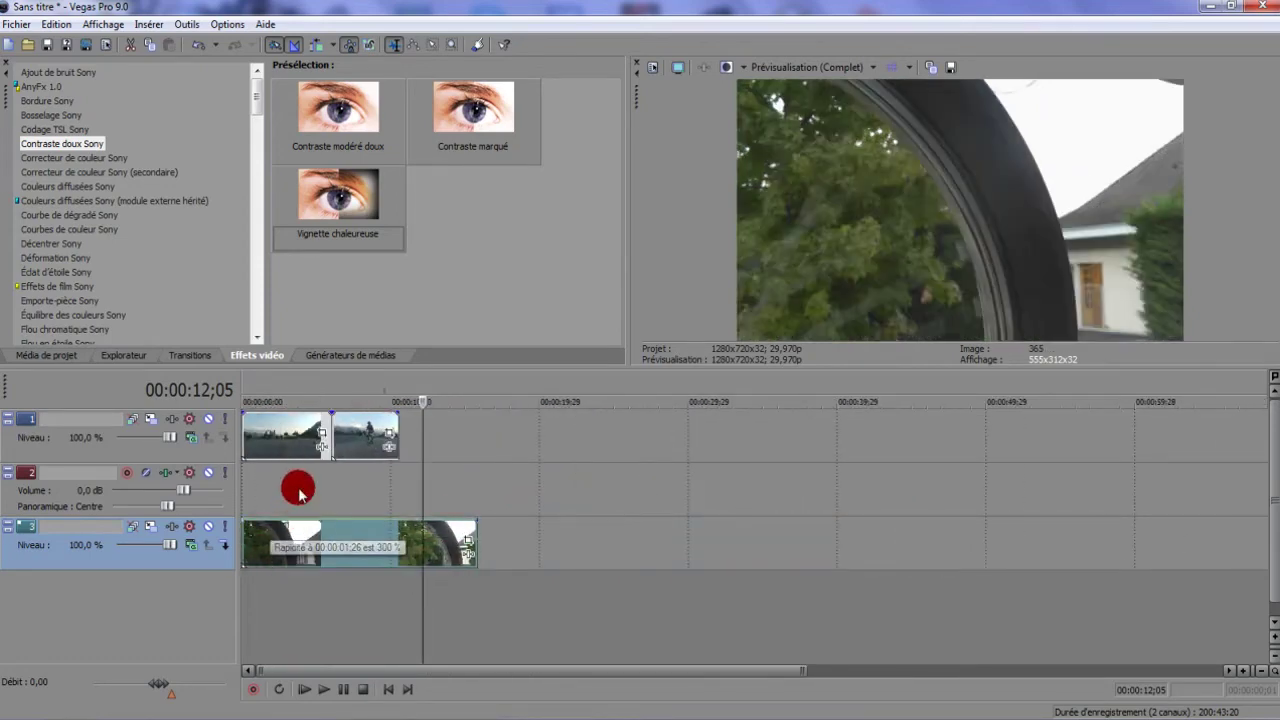
{"action": "left_click", "coordinate": [321, 689]}
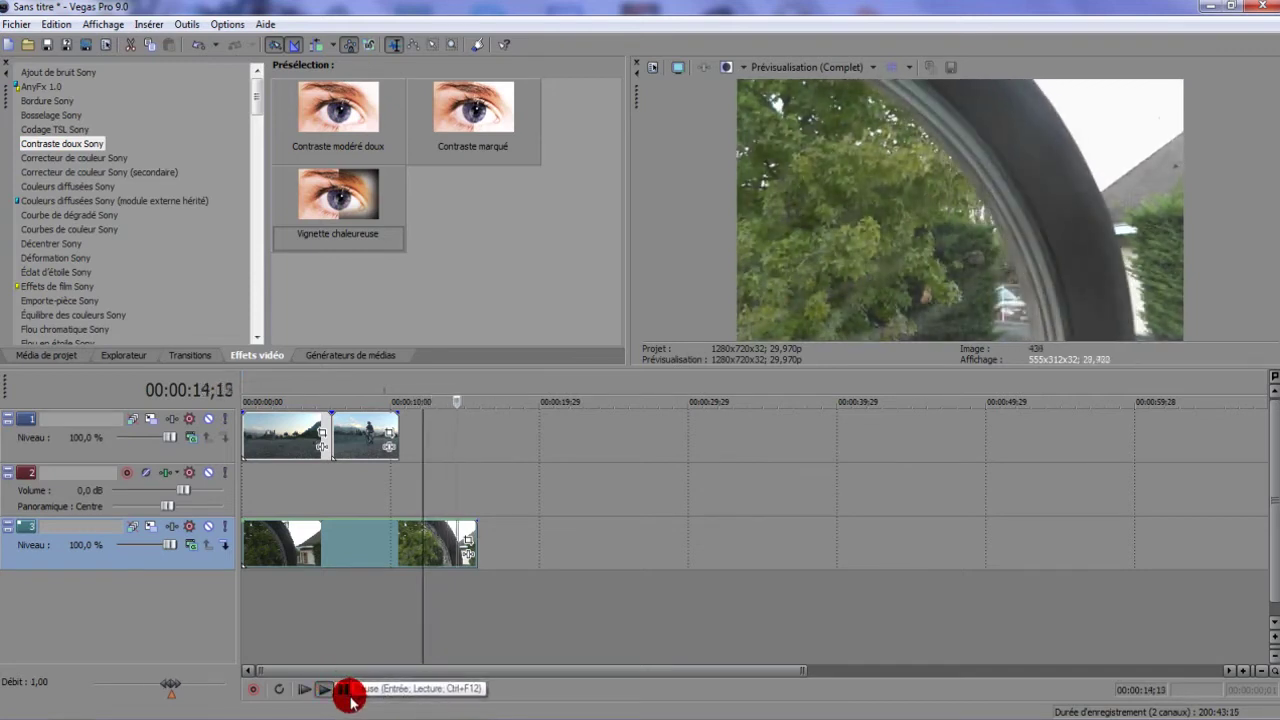
{"action": "left_click", "coordinate": [343, 689]}
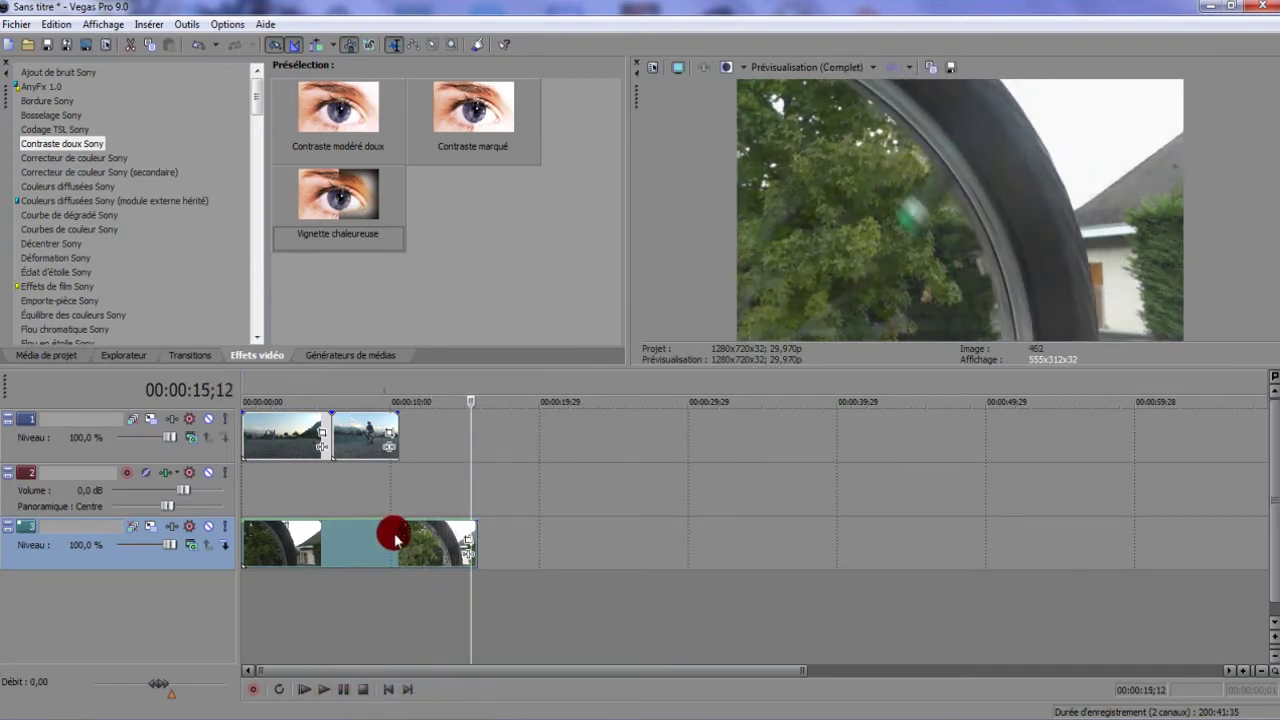
Set the starting point of the track 3 clip's Rapidité envelope back to Rapidité normale
{"action": "right_click", "coordinate": [297, 524]}
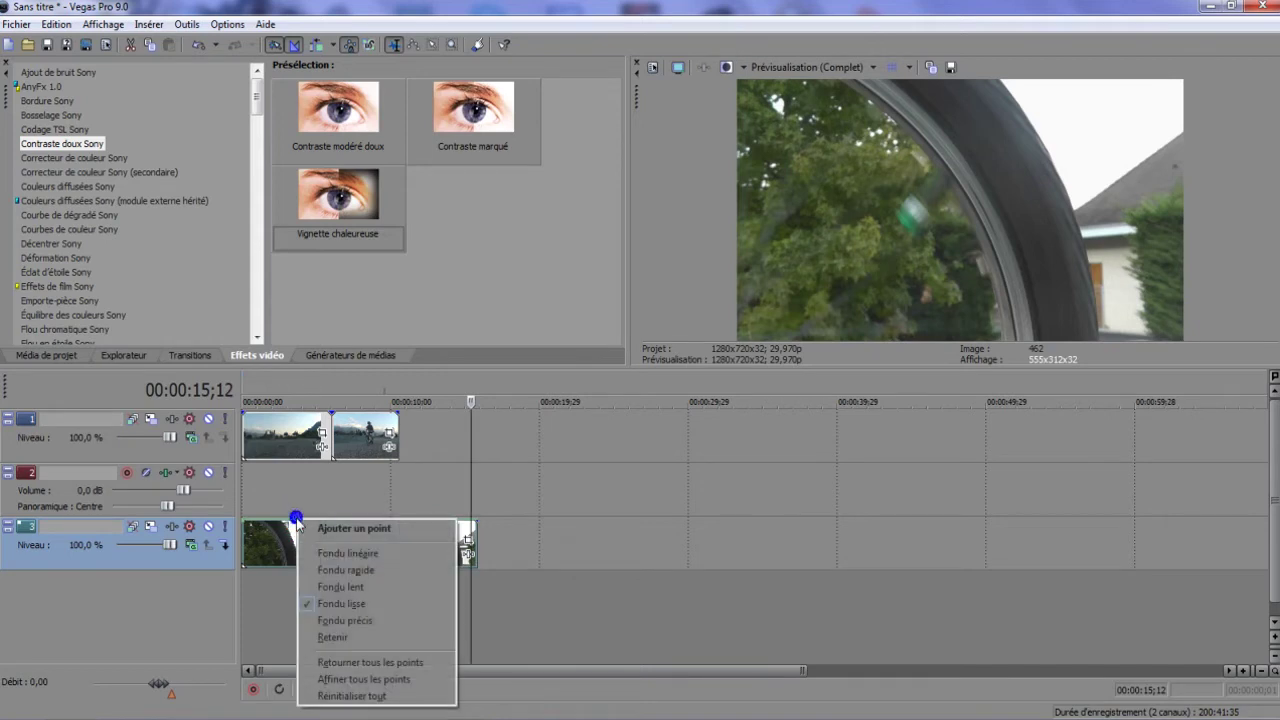
{"action": "right_click", "coordinate": [243, 522]}
{"action": "left_click", "coordinate": [241, 561]}
{"action": "scroll", "coordinate": [243, 560], "scroll_direction": "up", "scroll_amount": 1}
{"action": "left_click", "coordinate": [249, 545]}
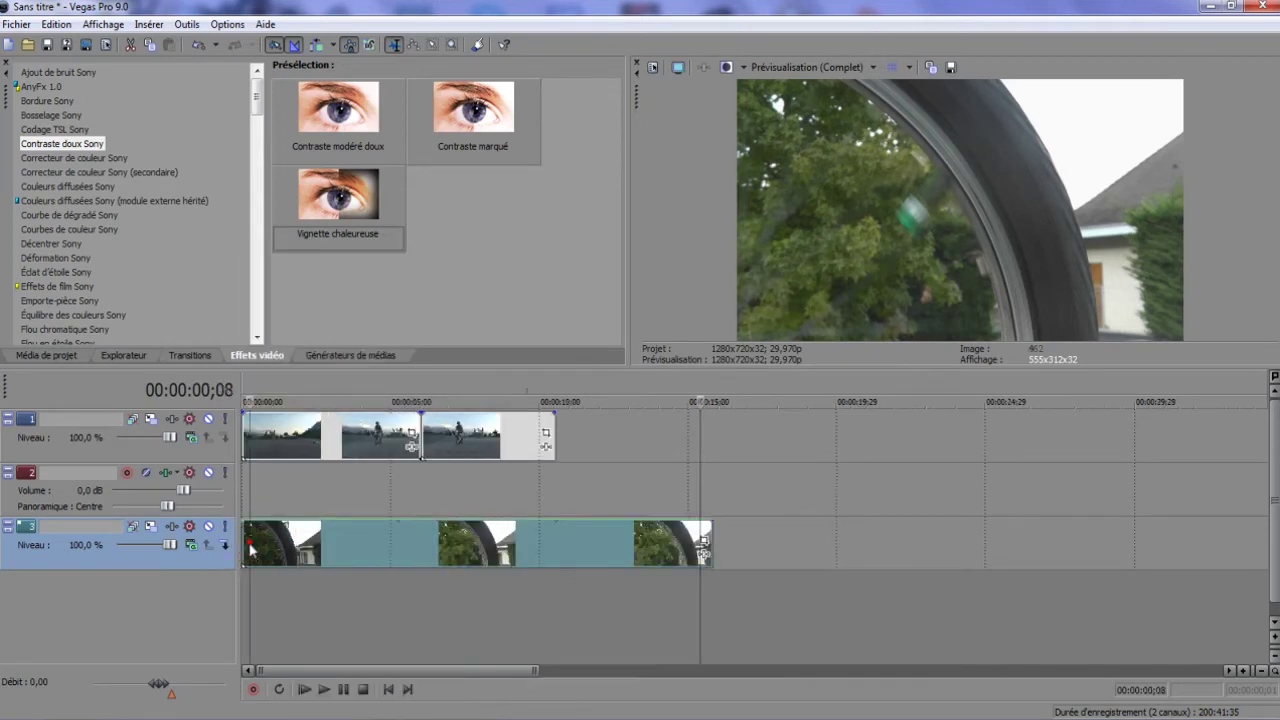
{"action": "scroll", "coordinate": [250, 548], "scroll_direction": "up", "scroll_amount": 6}
{"action": "right_click", "coordinate": [246, 521]}
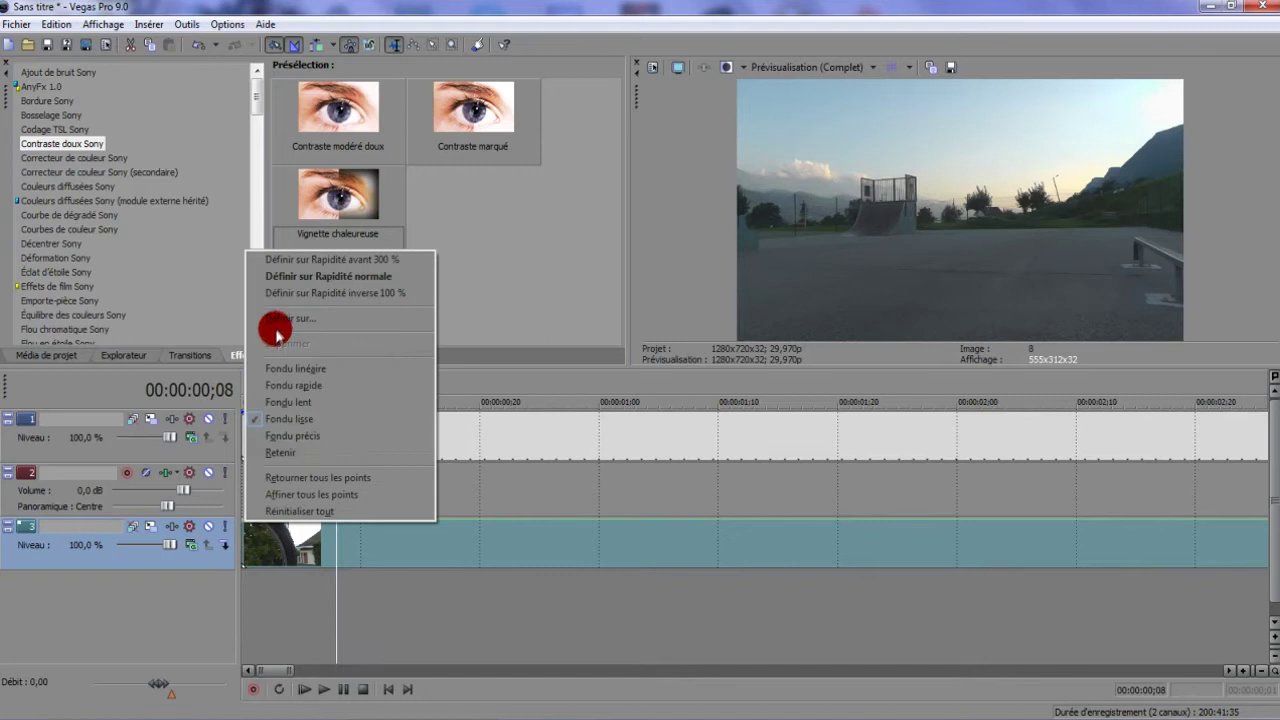
{"action": "left_click", "coordinate": [298, 277]}
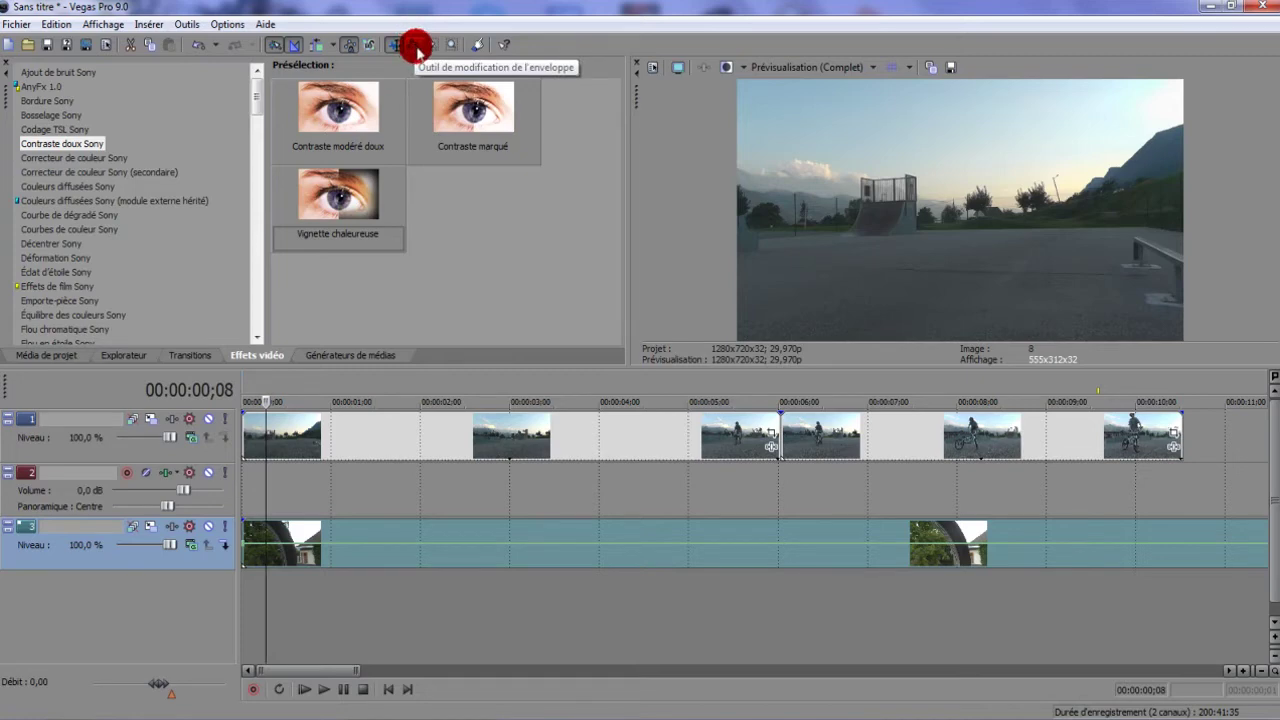
Use the envelope edit tool to add two Rapidité points at about 1 s and 00:00:01;15, with the second at Rapidité normale
{"action": "left_click", "coordinate": [414, 46]}
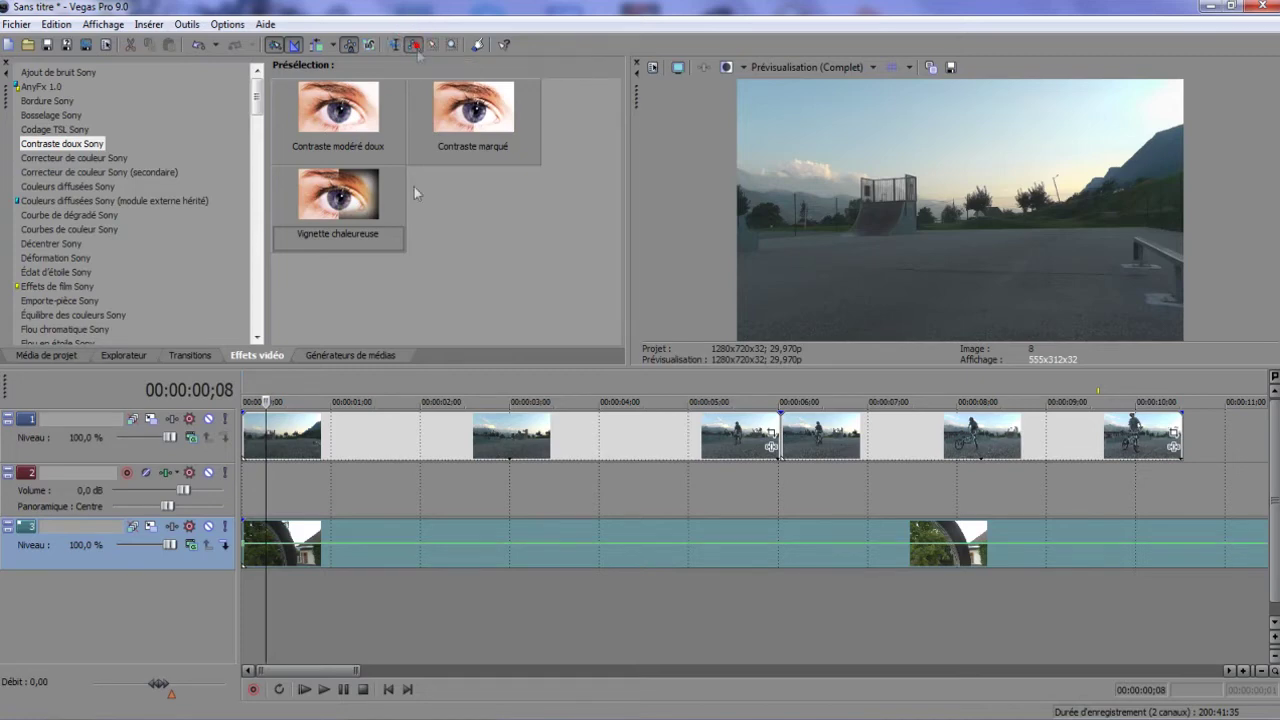
{"action": "left_click", "coordinate": [347, 548]}
{"action": "left_click", "coordinate": [376, 545]}
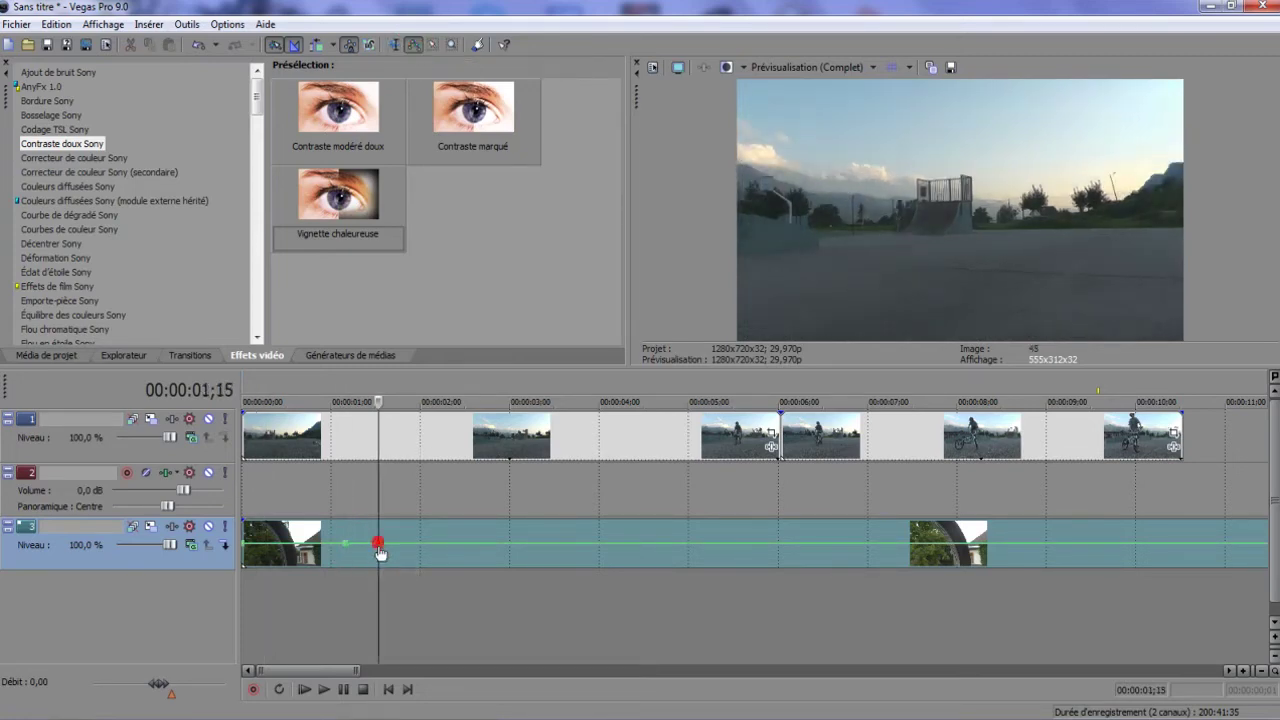
{"action": "left_click", "coordinate": [381, 550]}
{"action": "left_click_drag", "start_coordinate": [385, 553], "coordinate": [377, 540]}
{"action": "right_click", "coordinate": [376, 541]}
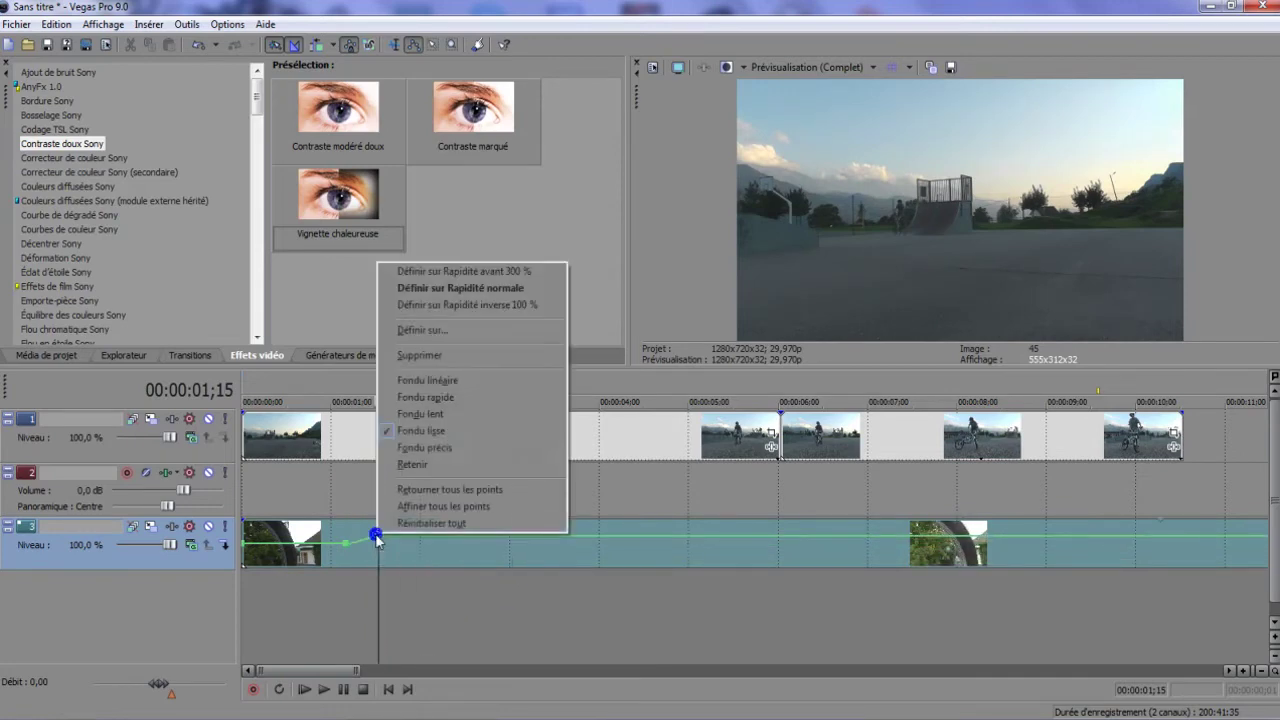
{"action": "left_click", "coordinate": [437, 288]}
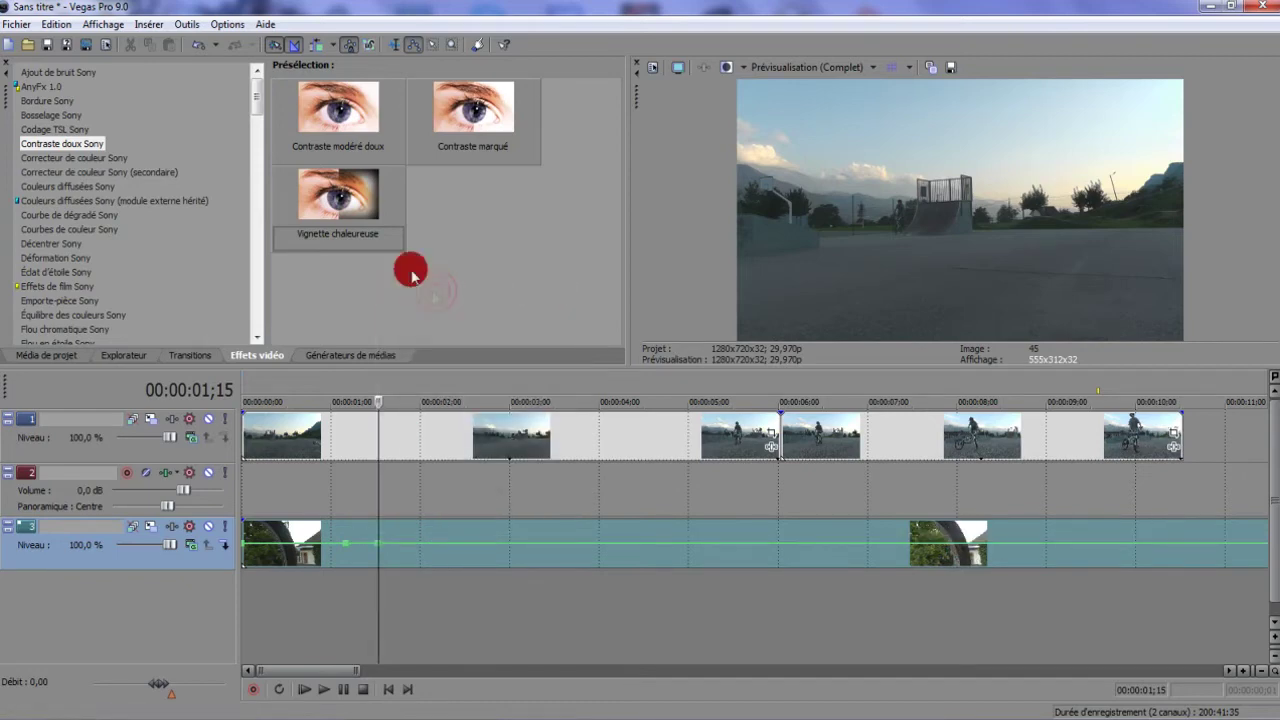
Return to the normal edit tool, raise the second Rapidité point to 300 %, and play the speed ramp
{"action": "left_click", "coordinate": [417, 46]}
{"action": "left_click", "coordinate": [375, 439]}
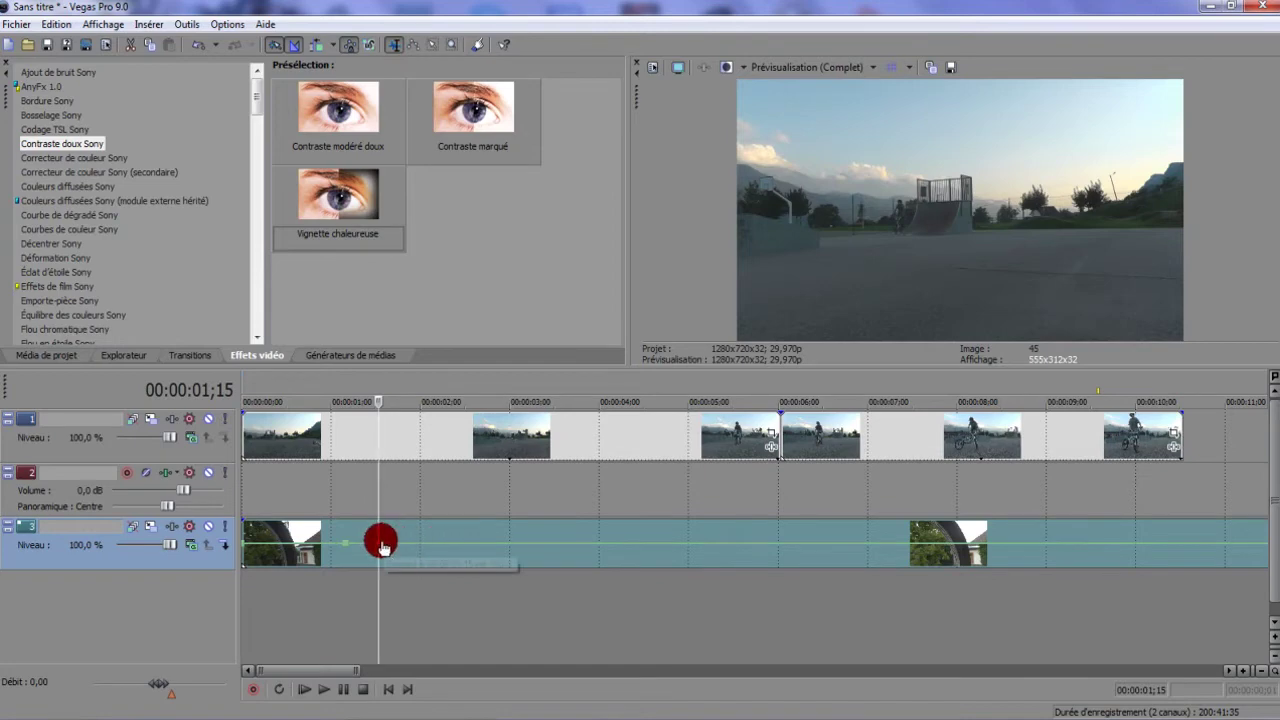
{"action": "left_click_drag", "start_coordinate": [375, 540], "coordinate": [388, 505]}
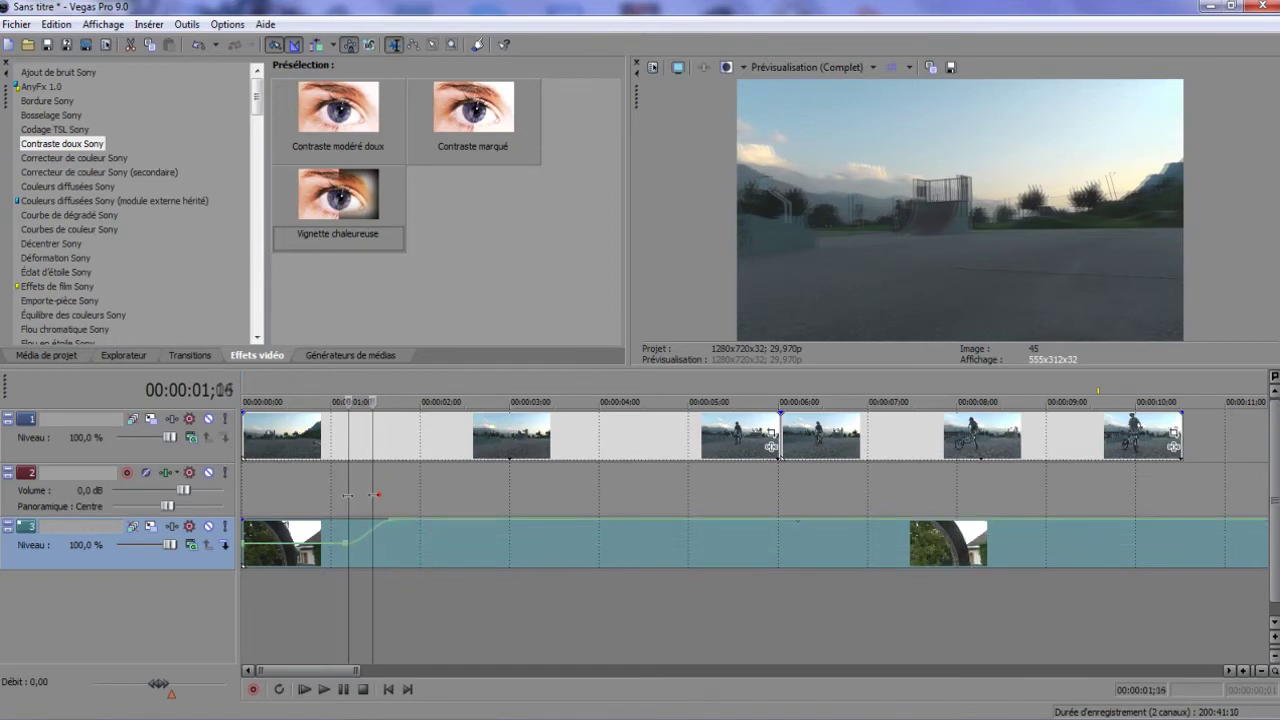
{"action": "left_click", "coordinate": [761, 444]}
{"action": "left_click", "coordinate": [324, 690]}
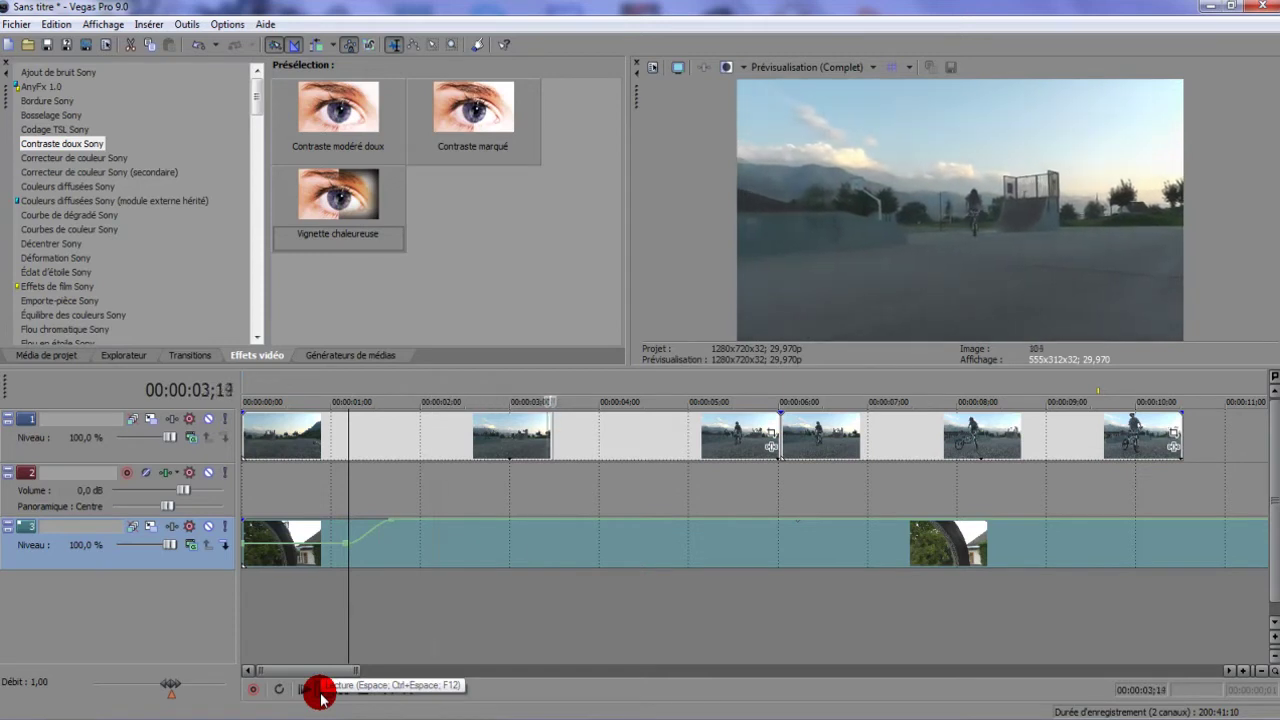
{"action": "left_click", "coordinate": [343, 689]}
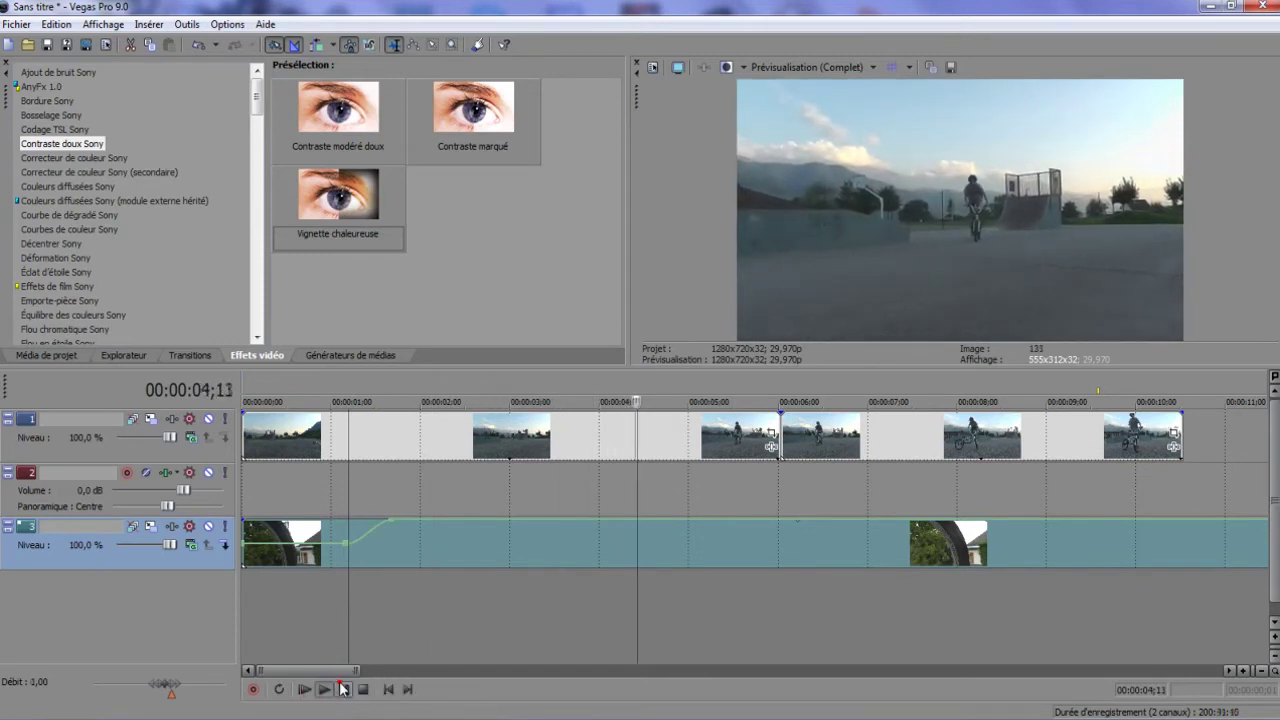
Define a low exact speed for the Rapidité envelope at about 00:00:02;01 and play the slowed-down part
{"action": "left_click", "coordinate": [421, 527]}
{"action": "right_click", "coordinate": [426, 522]}
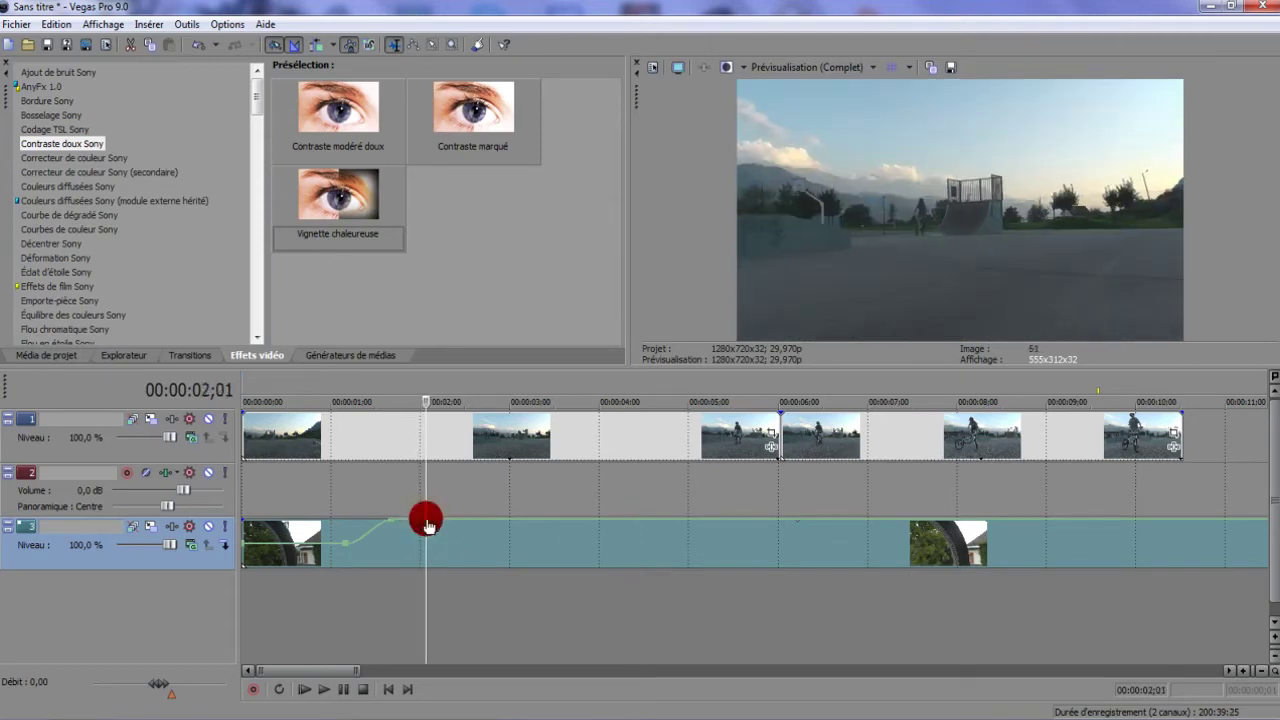
{"action": "left_click", "coordinate": [481, 315]}
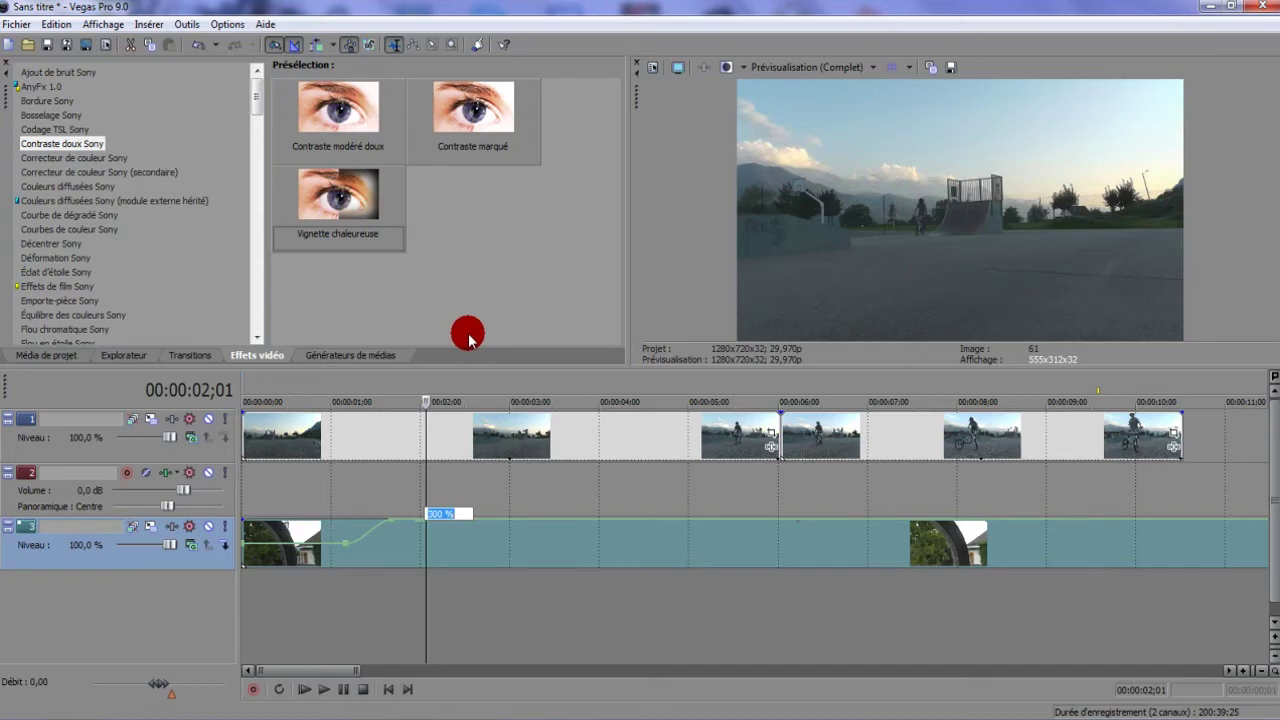
{"action": "key", "text": "Return"}
{"action": "left_click", "coordinate": [503, 520]}
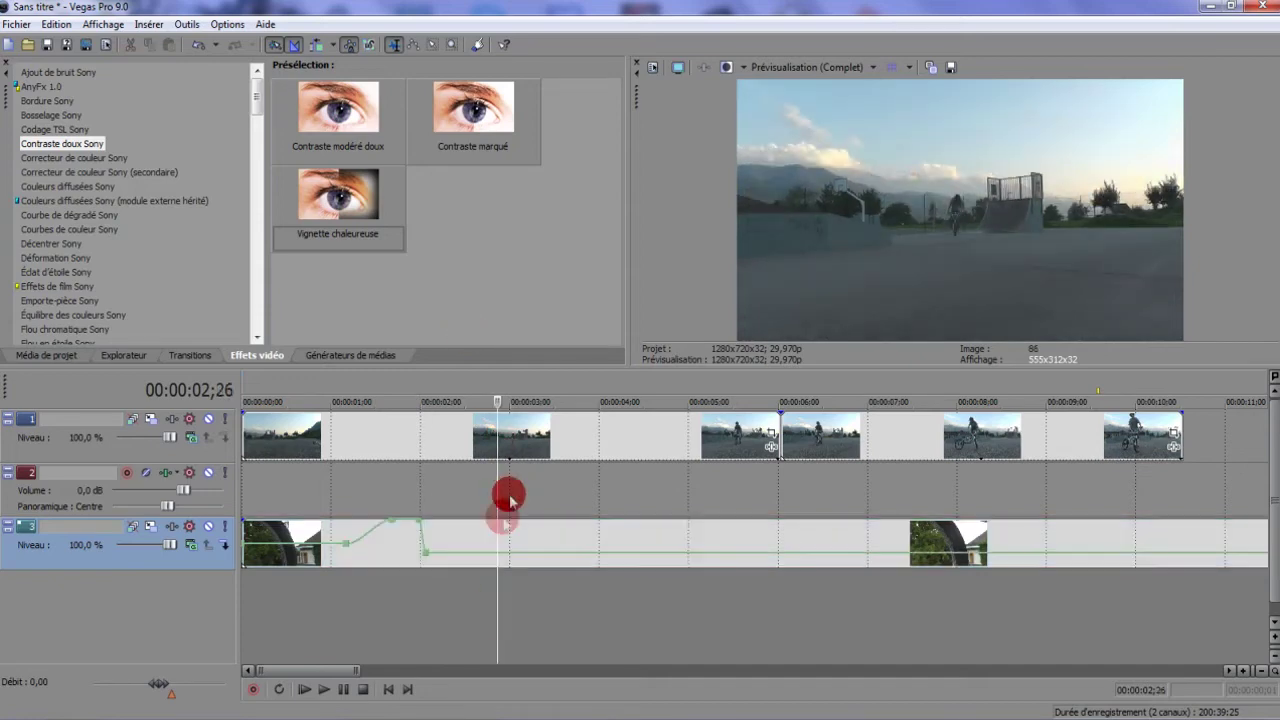
{"action": "left_click", "coordinate": [489, 482]}
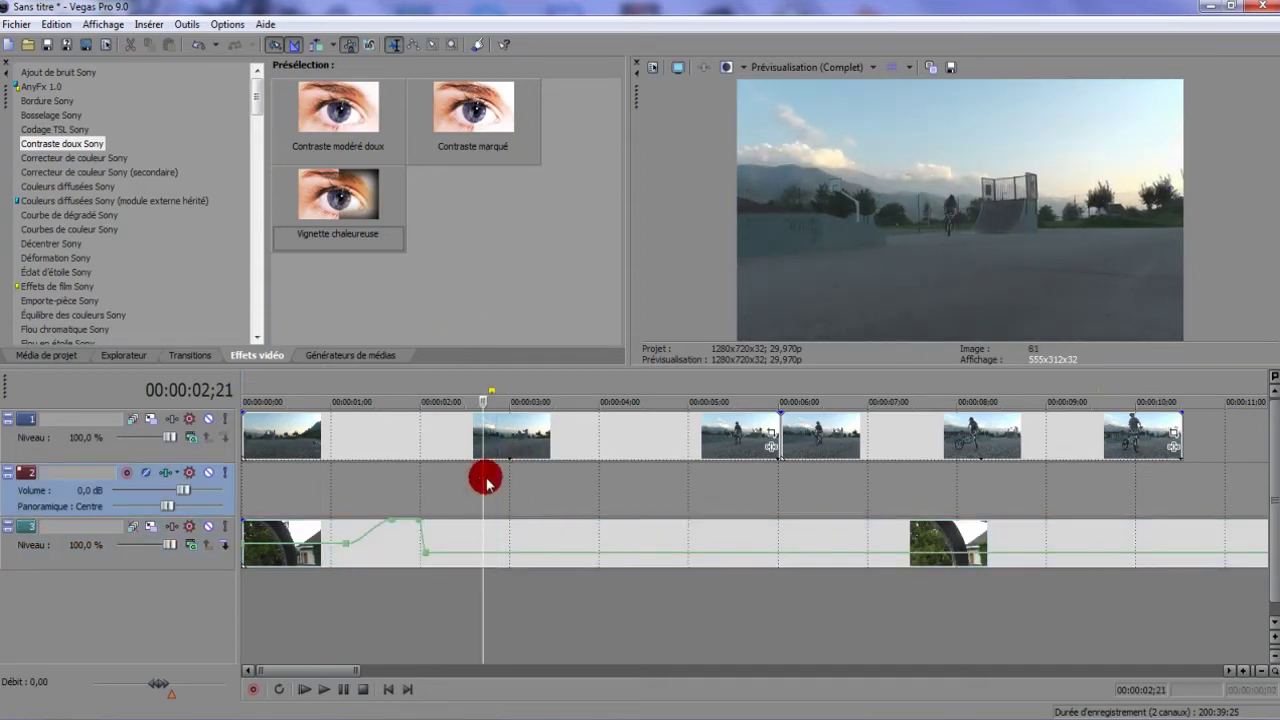
{"action": "left_click", "coordinate": [327, 684]}
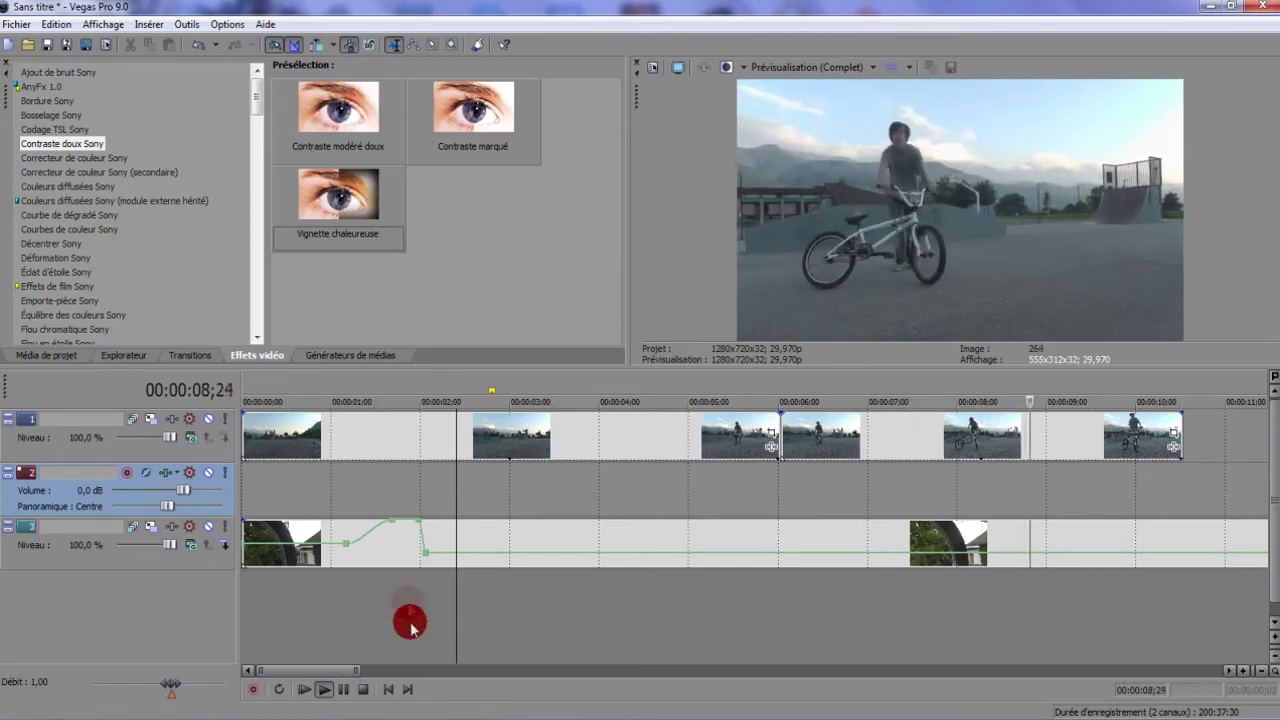
Open the exact speed value of the Rapidité point at about 00:00:02;01, and pause playback
{"action": "right_click", "coordinate": [425, 553]}
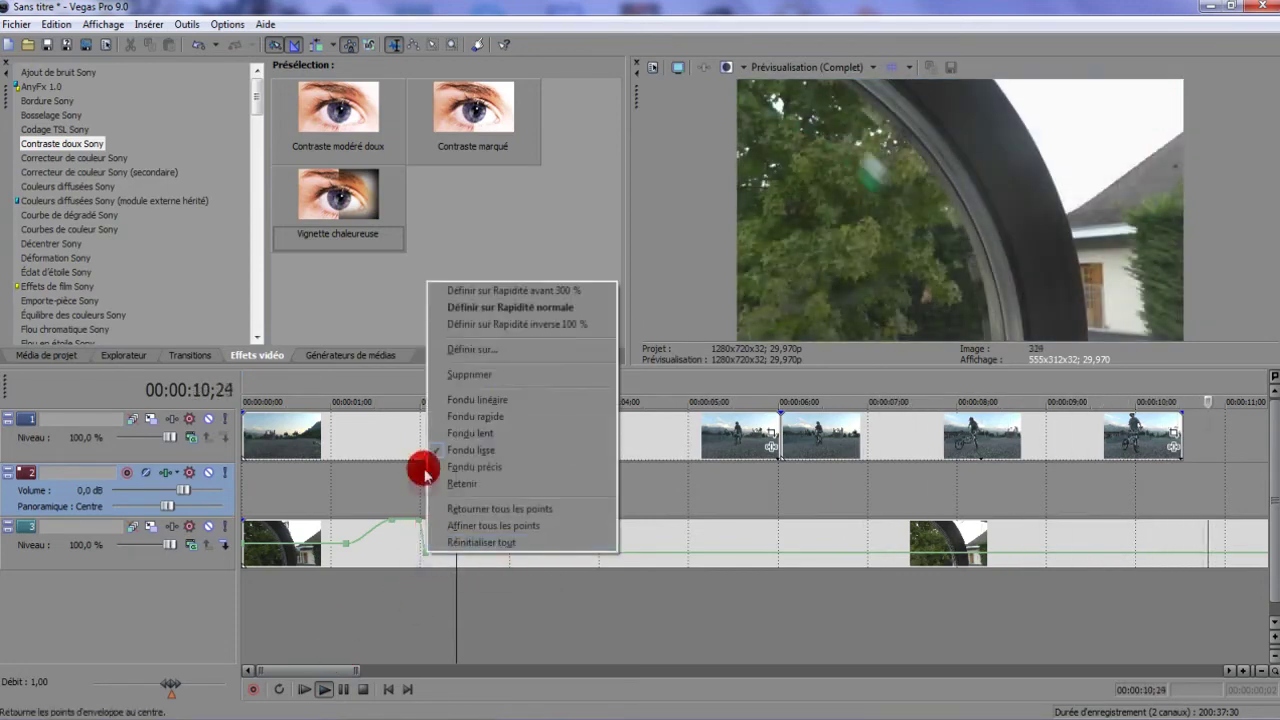
{"action": "left_click", "coordinate": [476, 352]}
{"action": "left_click", "coordinate": [418, 648]}
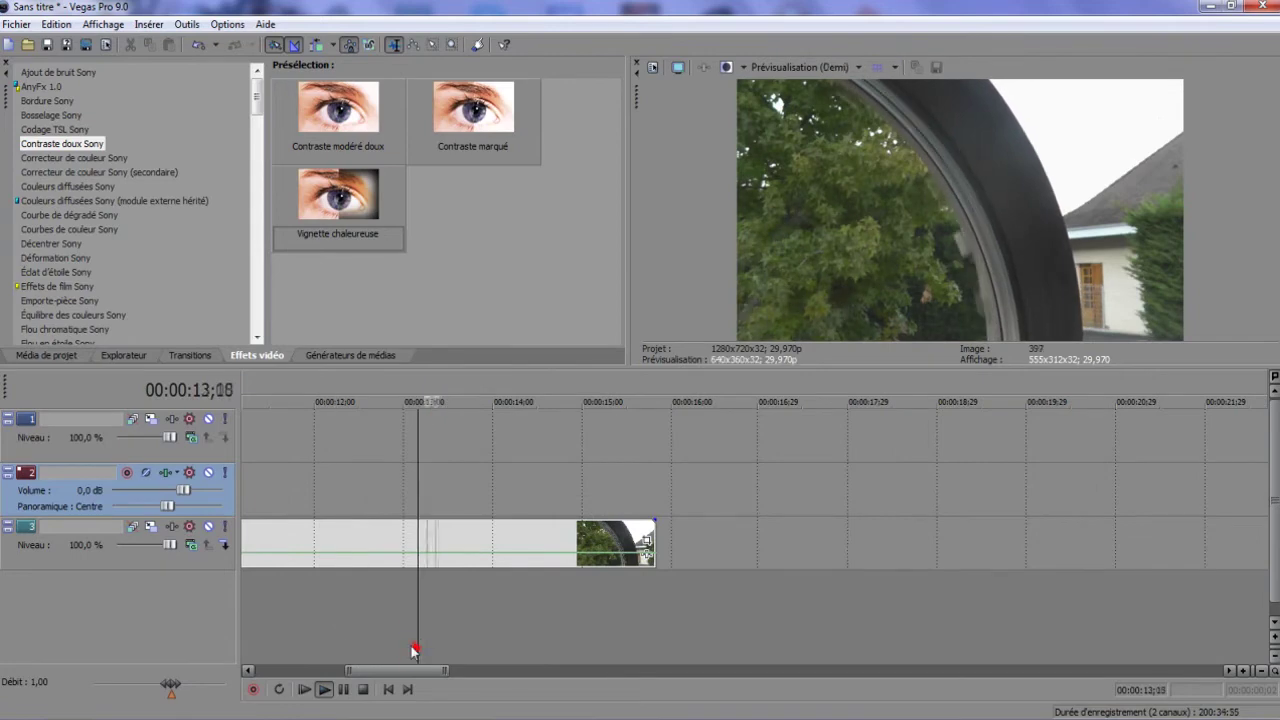
{"action": "left_click", "coordinate": [343, 690]}
{"action": "scroll", "coordinate": [436, 578], "scroll_direction": "down", "scroll_amount": 5}
{"action": "scroll", "coordinate": [436, 578], "scroll_direction": "down", "scroll_amount": 5}
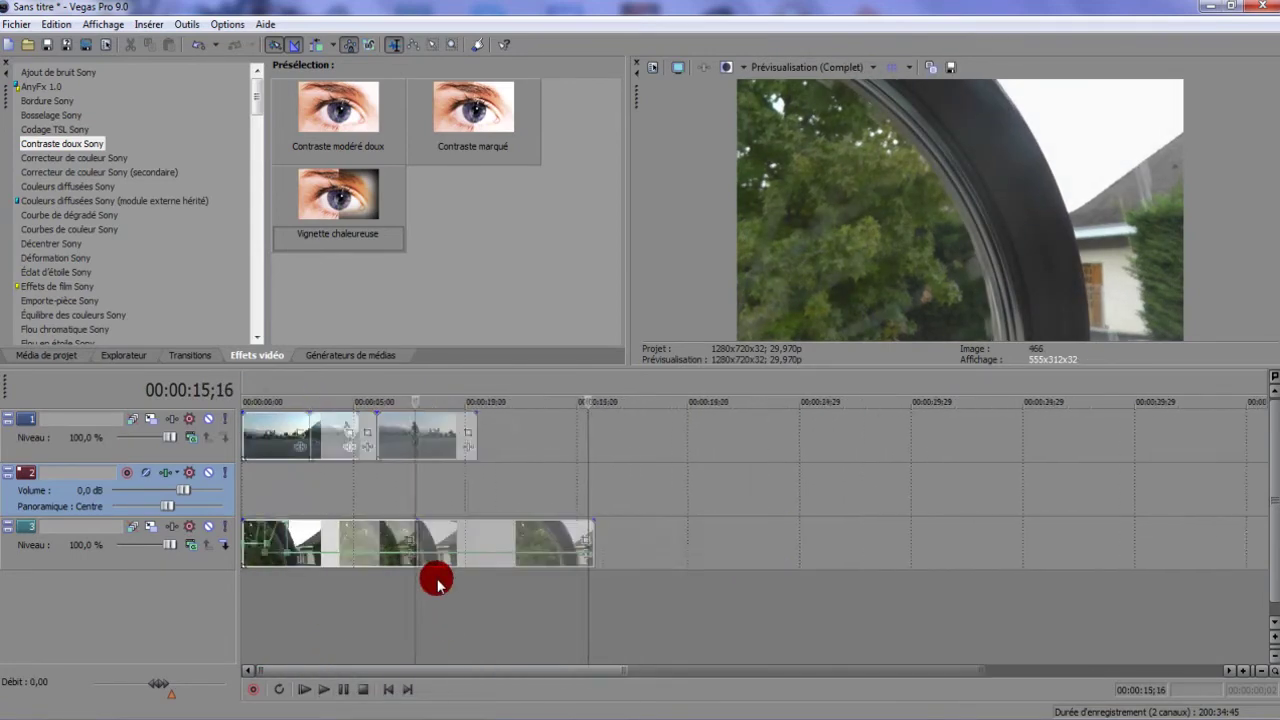
Remove the Rapidité envelope from the bicycle wheel clip on track 3
{"action": "right_click", "coordinate": [280, 560]}
{"action": "mouse_move", "coordinate": [357, 411]}
{"action": "left_click", "coordinate": [624, 412]}
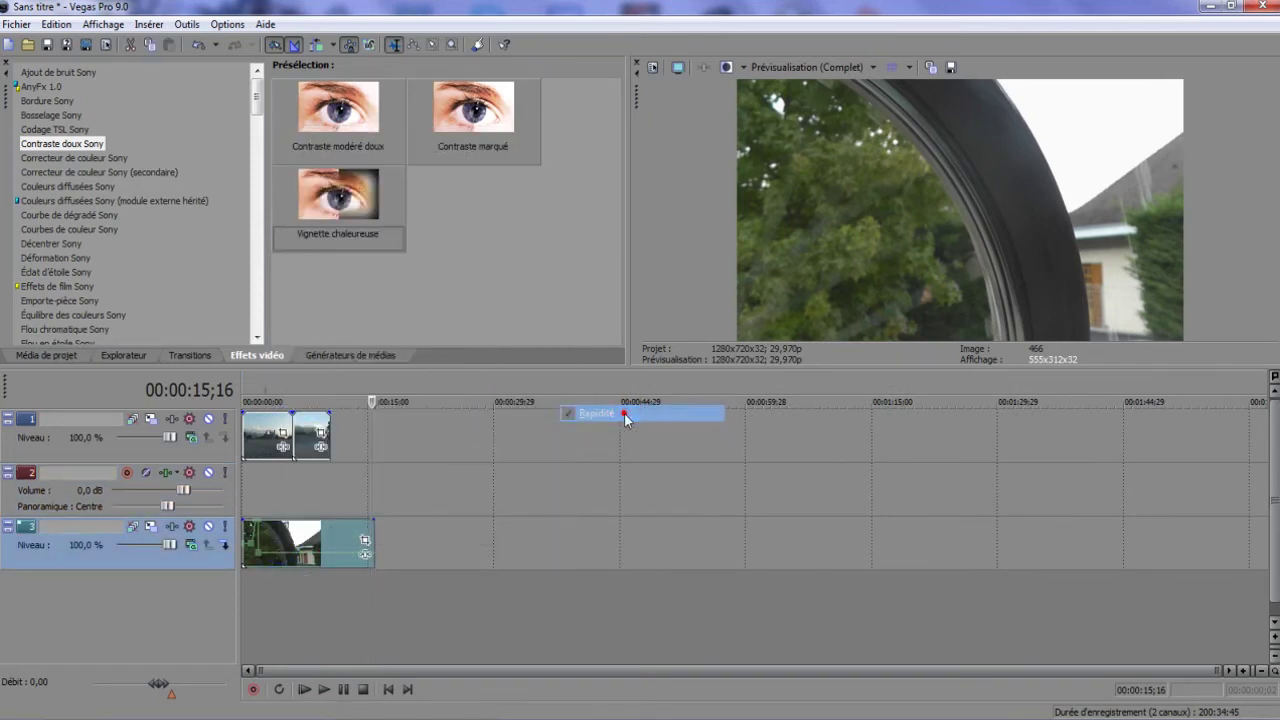
{"action": "left_click", "coordinate": [183, 541]}
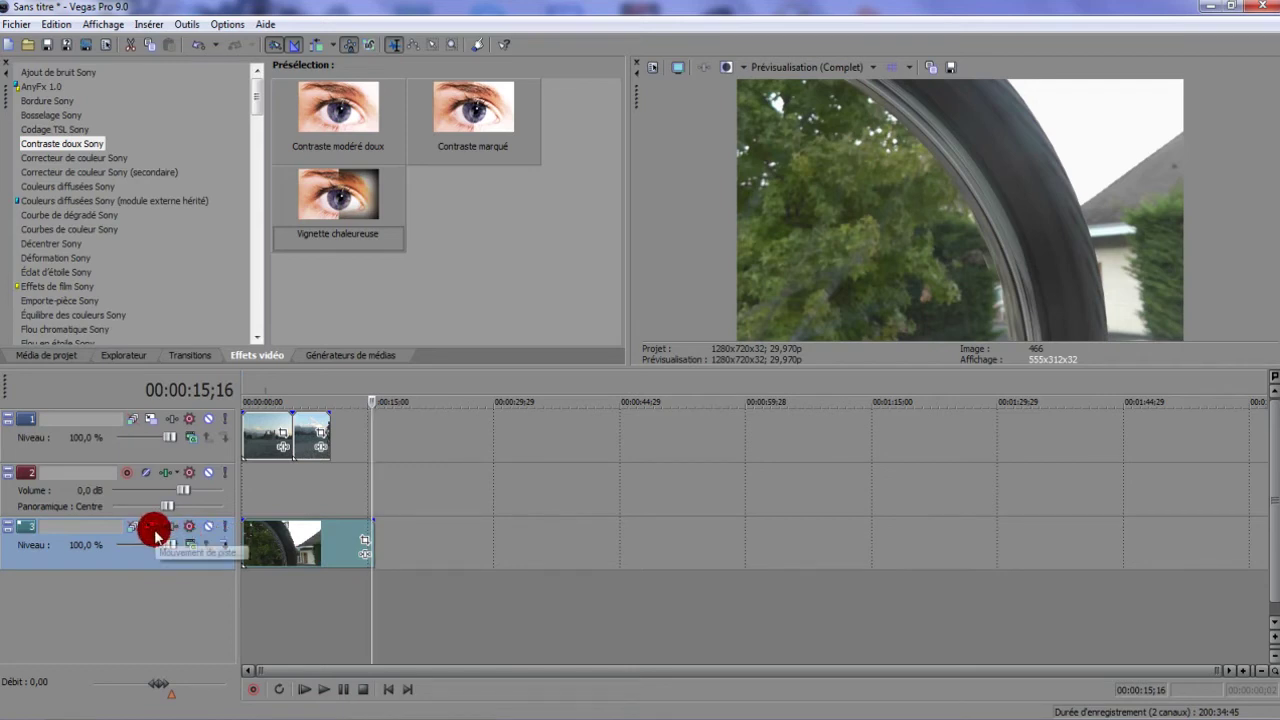
Insert a Niveau composite envelope on track 3, dip it to its minimum at about 12 s, and preview the fade
{"action": "right_click", "coordinate": [103, 544]}
{"action": "left_click", "coordinate": [185, 416]}
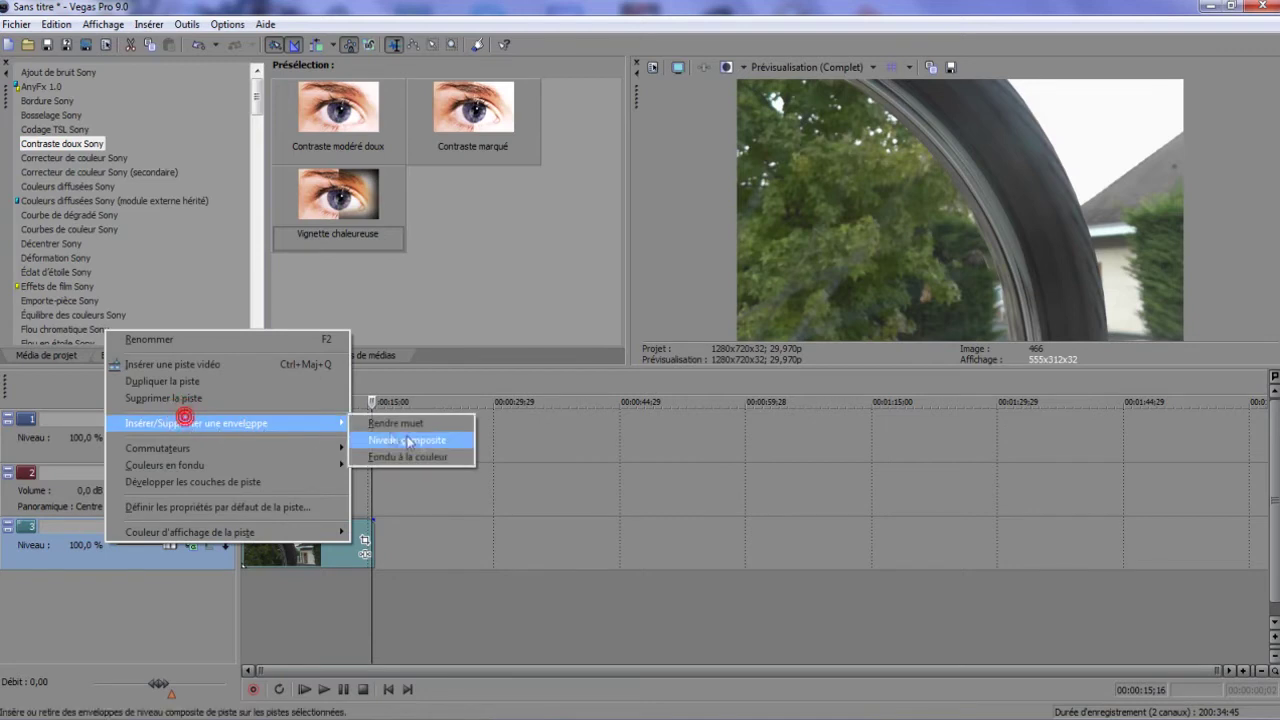
{"action": "left_click", "coordinate": [421, 445]}
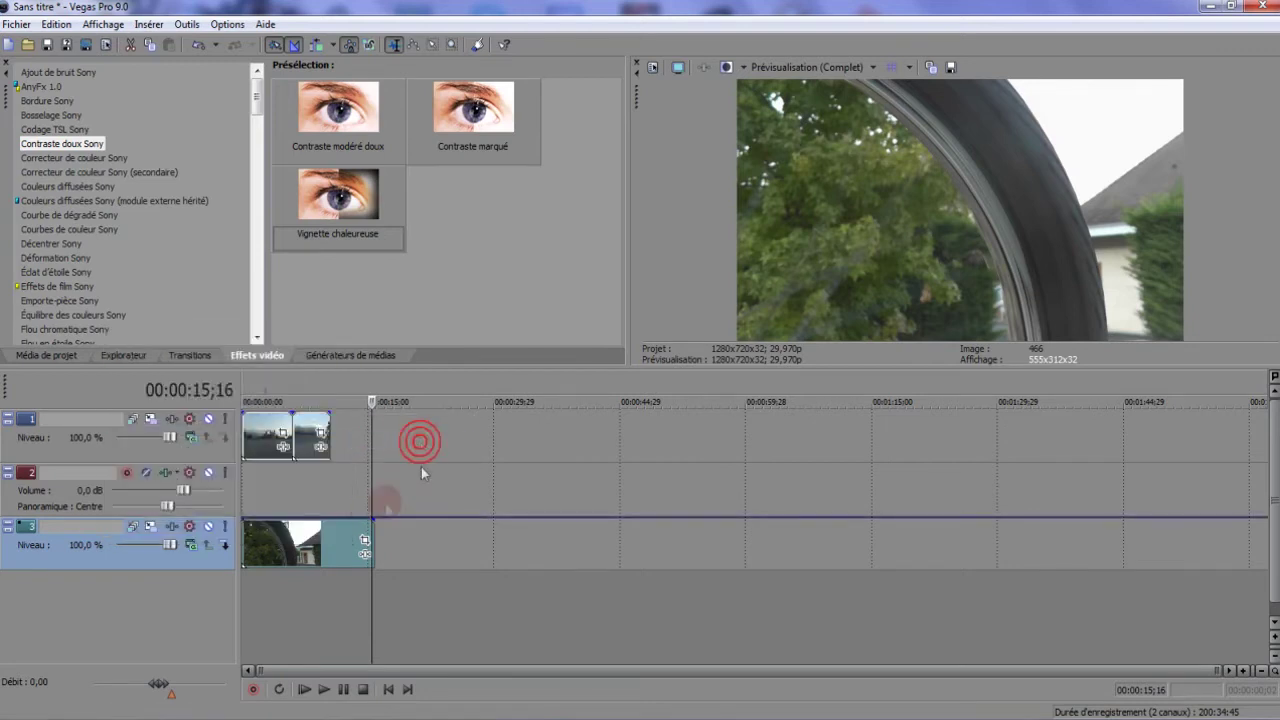
{"action": "left_click", "coordinate": [326, 521]}
{"action": "left_click_drag", "start_coordinate": [336, 522], "coordinate": [329, 497]}
{"action": "double_click", "coordinate": [353, 572]}
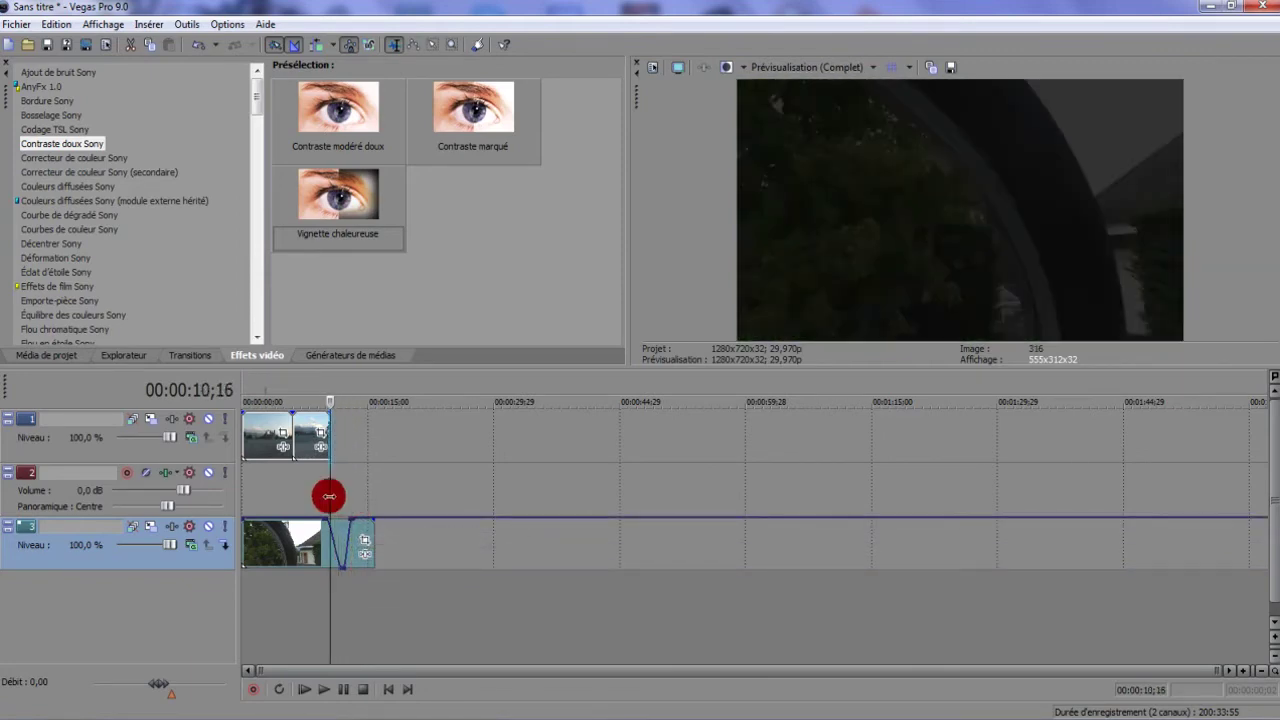
{"action": "left_click", "coordinate": [345, 690]}
Remove the Niveau composite envelope from track 3
{"action": "left_click", "coordinate": [209, 527]}
{"action": "right_click", "coordinate": [190, 547]}
{"action": "left_click", "coordinate": [257, 436]}
{"action": "left_click", "coordinate": [476, 452]}
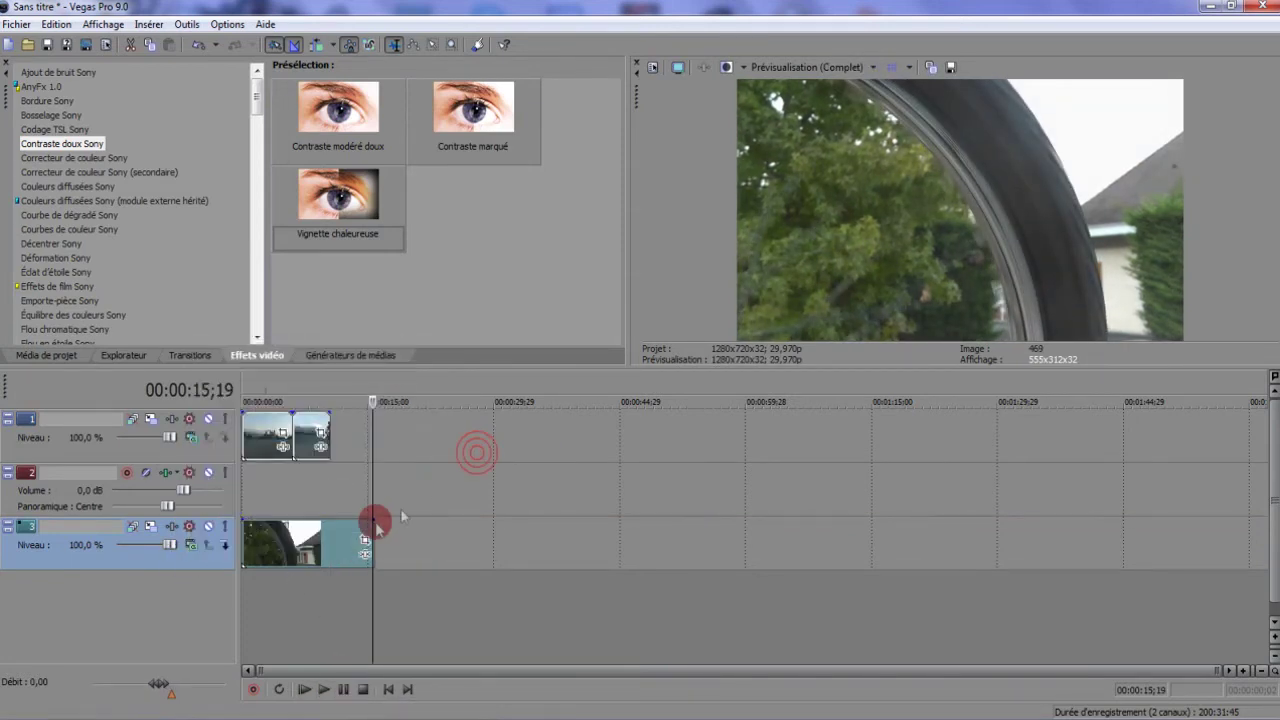
{"action": "left_click", "coordinate": [306, 540]}
{"action": "left_click_drag", "start_coordinate": [308, 540], "coordinate": [353, 538]}
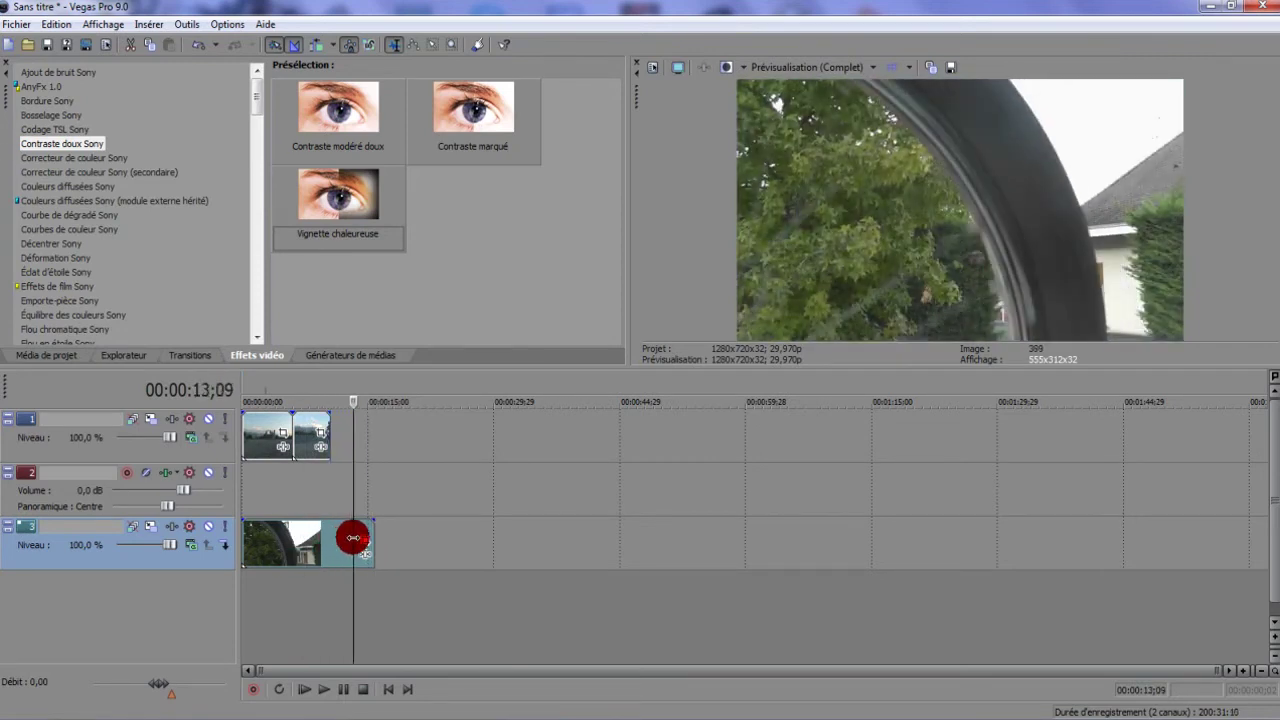
{"action": "left_click", "coordinate": [183, 542]}
{"action": "left_click", "coordinate": [292, 508]}
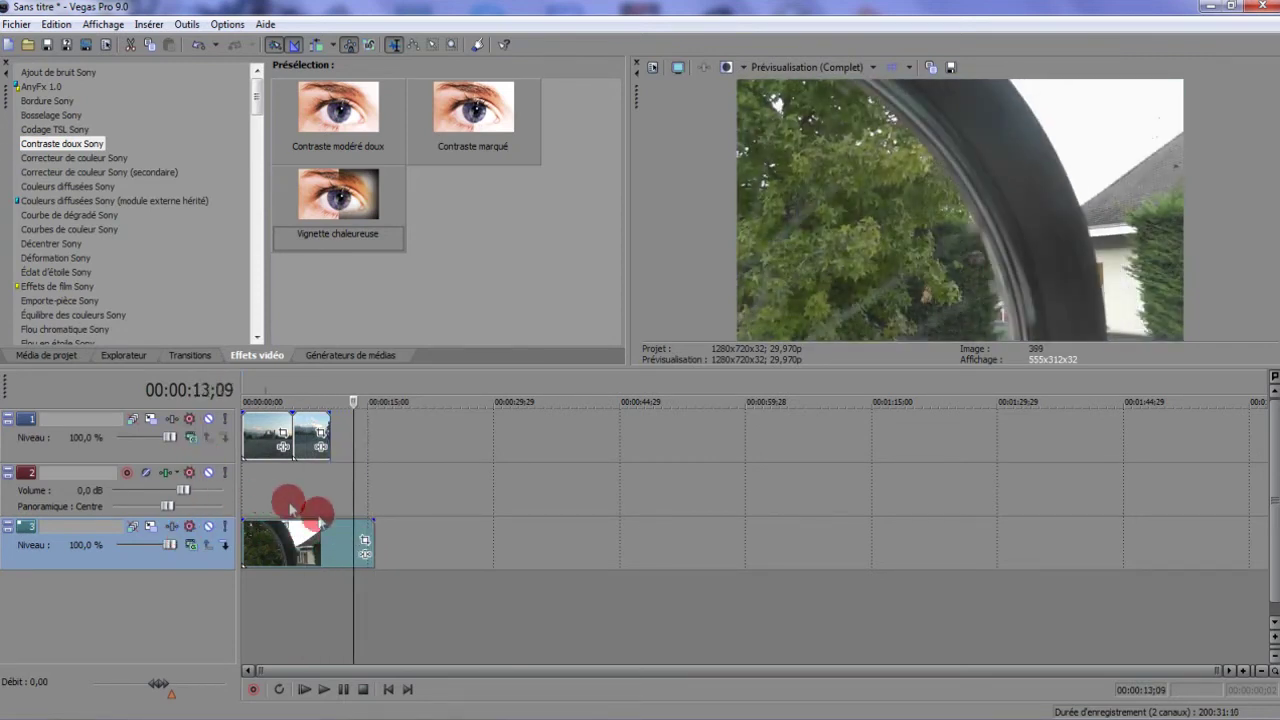
Delete the bicycle wheel clip from track 3
{"action": "left_click_drag", "start_coordinate": [355, 484], "coordinate": [310, 453]}
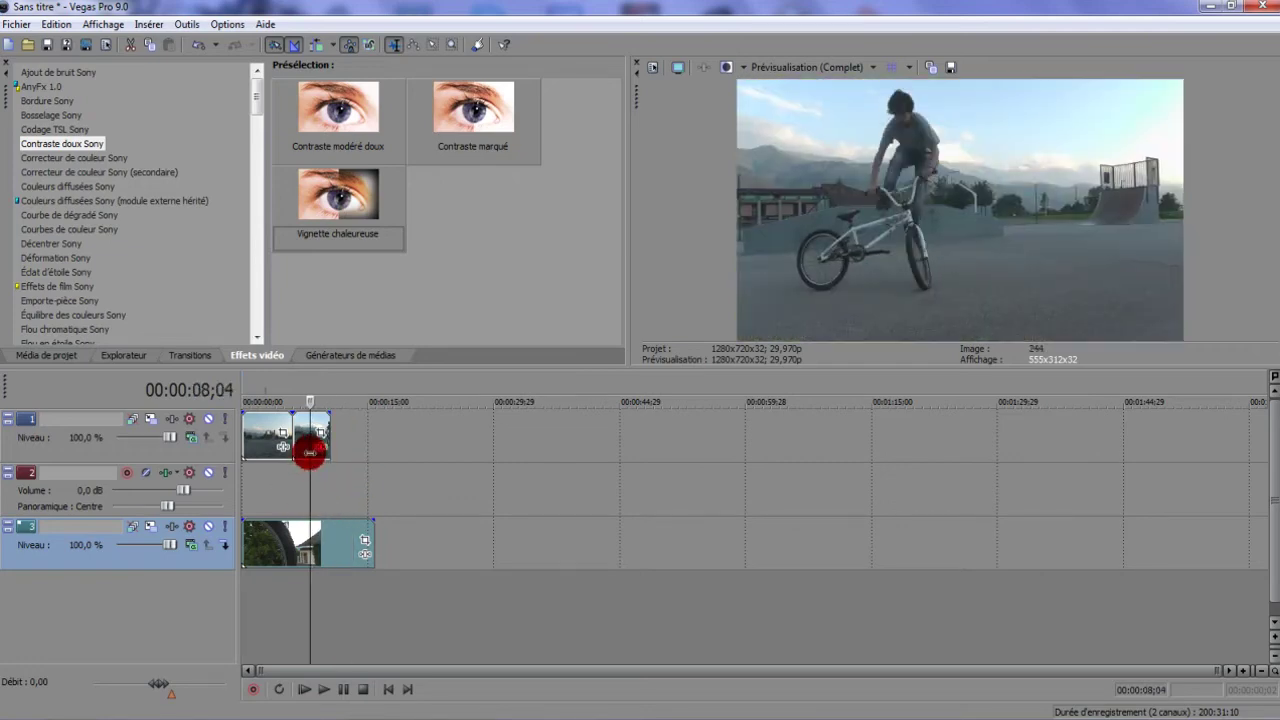
{"action": "double_click", "coordinate": [303, 525]}
{"action": "key", "text": "Delete"}
Import the video intro! (2) from the dossier youtube folder and place it at the start of track 3
{"action": "left_click", "coordinate": [16, 44]}
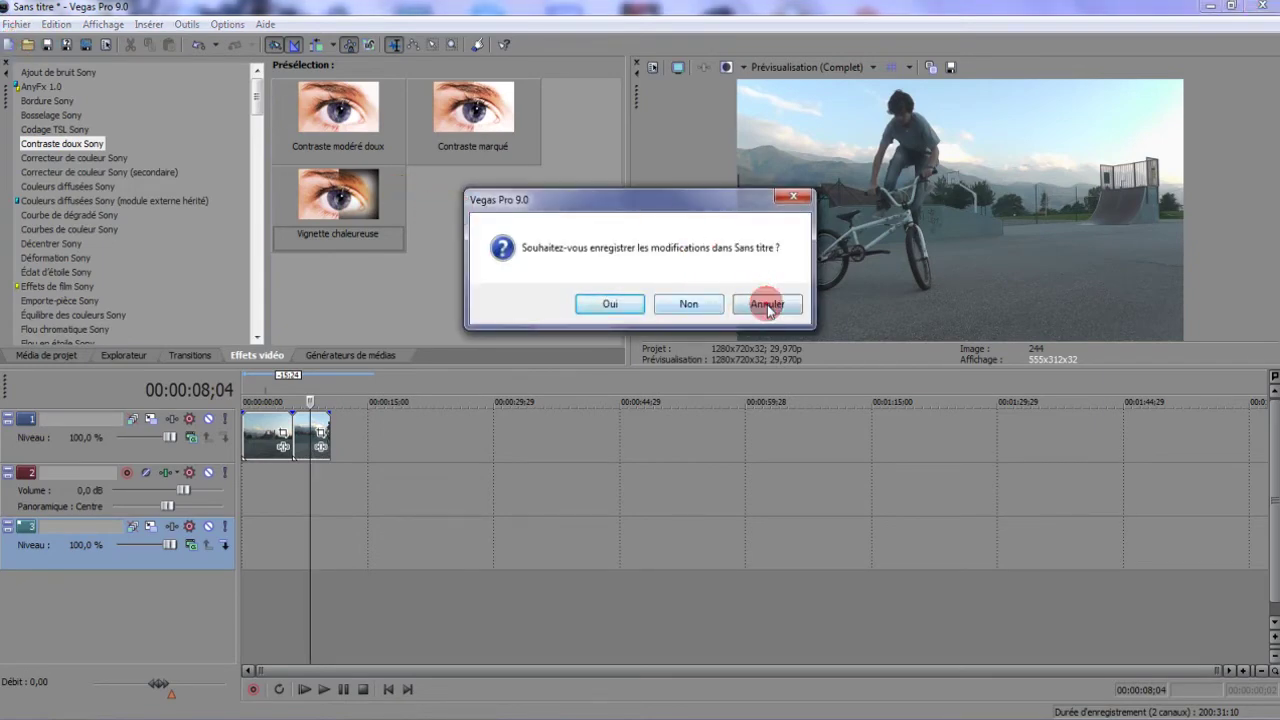
{"action": "left_click", "coordinate": [710, 305]}
{"action": "left_click", "coordinate": [24, 44]}
{"action": "left_click", "coordinate": [455, 340]}
{"action": "double_click", "coordinate": [686, 186]}
{"action": "double_click", "coordinate": [540, 190]}
{"action": "left_click", "coordinate": [773, 322]}
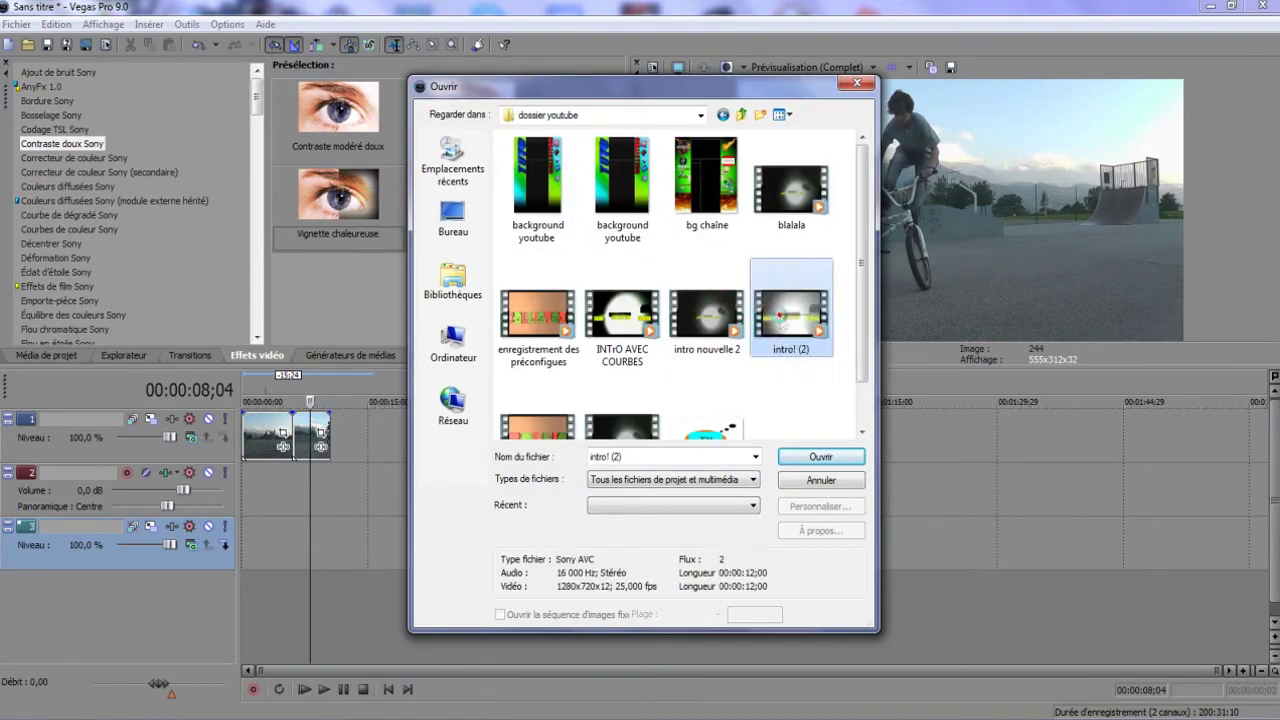
{"action": "double_click", "coordinate": [773, 322]}
{"action": "left_click_drag", "start_coordinate": [366, 551], "coordinate": [296, 546]}
Delete audio track 4 that came with the intro clip
{"action": "right_click", "coordinate": [287, 594]}
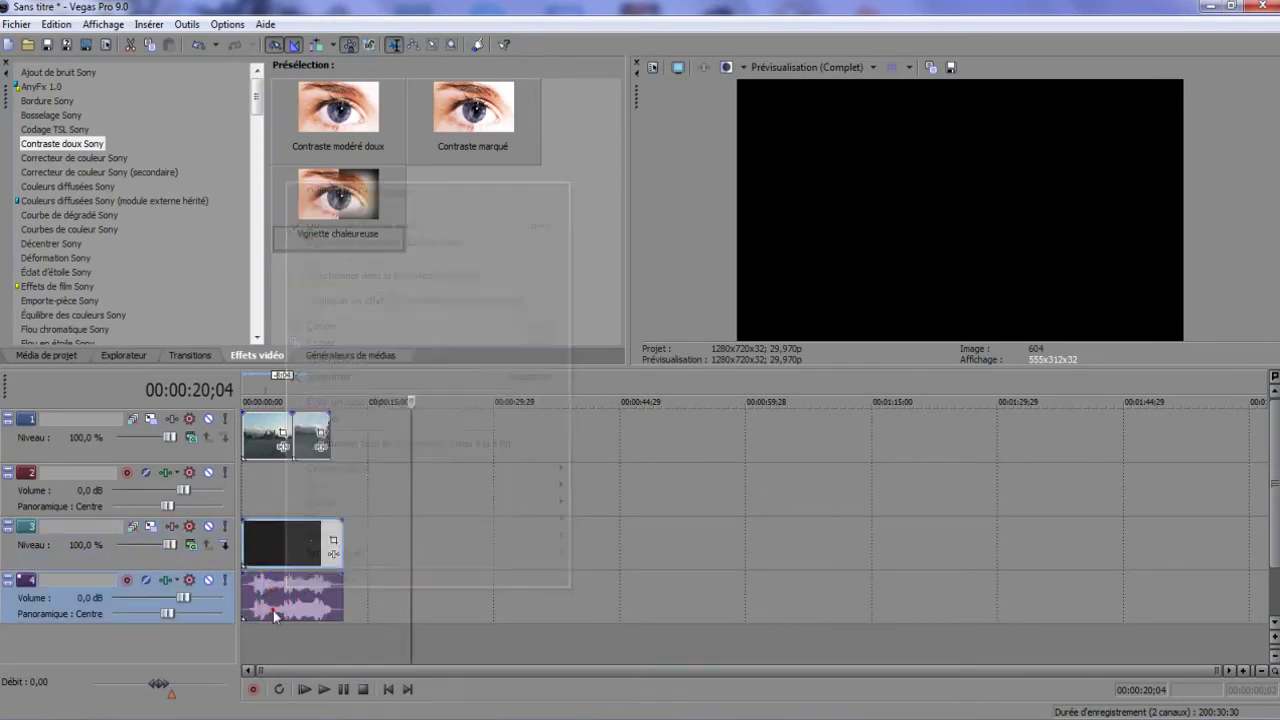
{"action": "left_click", "coordinate": [273, 610]}
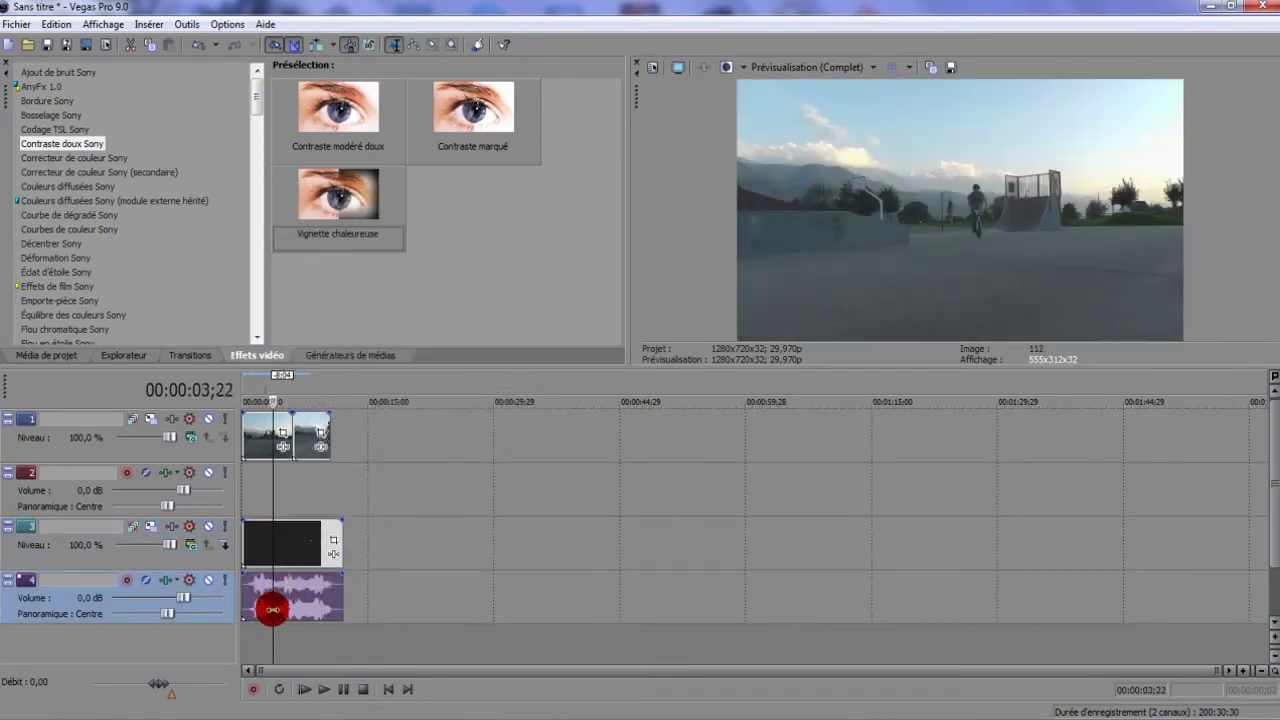
{"action": "right_click", "coordinate": [312, 599]}
{"action": "left_click", "coordinate": [350, 519]}
At 00:00:07;00, try the Différence au carré and Multiplier (Masque) composite modes on track 1
{"action": "left_click", "coordinate": [307, 537]}
{"action": "left_click_drag", "start_coordinate": [304, 536], "coordinate": [305, 417]}
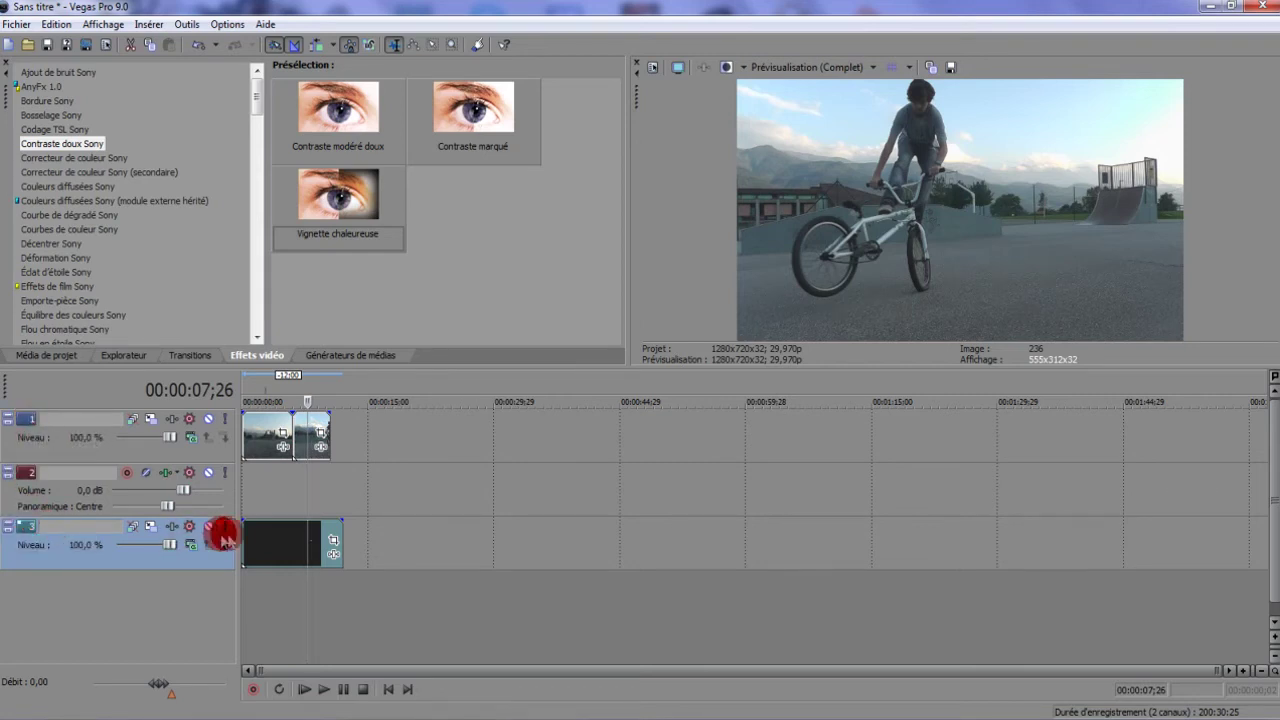
{"action": "left_click", "coordinate": [300, 436]}
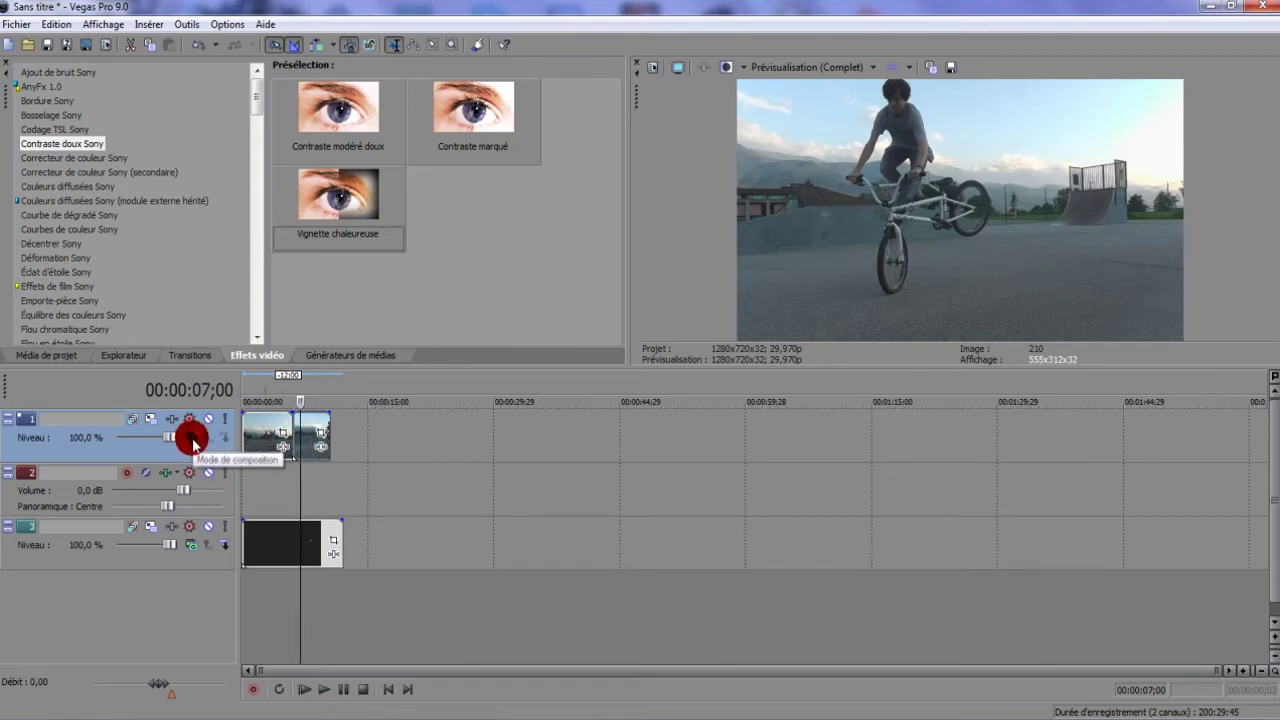
{"action": "left_click", "coordinate": [192, 438]}
{"action": "left_click", "coordinate": [195, 435]}
{"action": "left_click", "coordinate": [192, 438]}
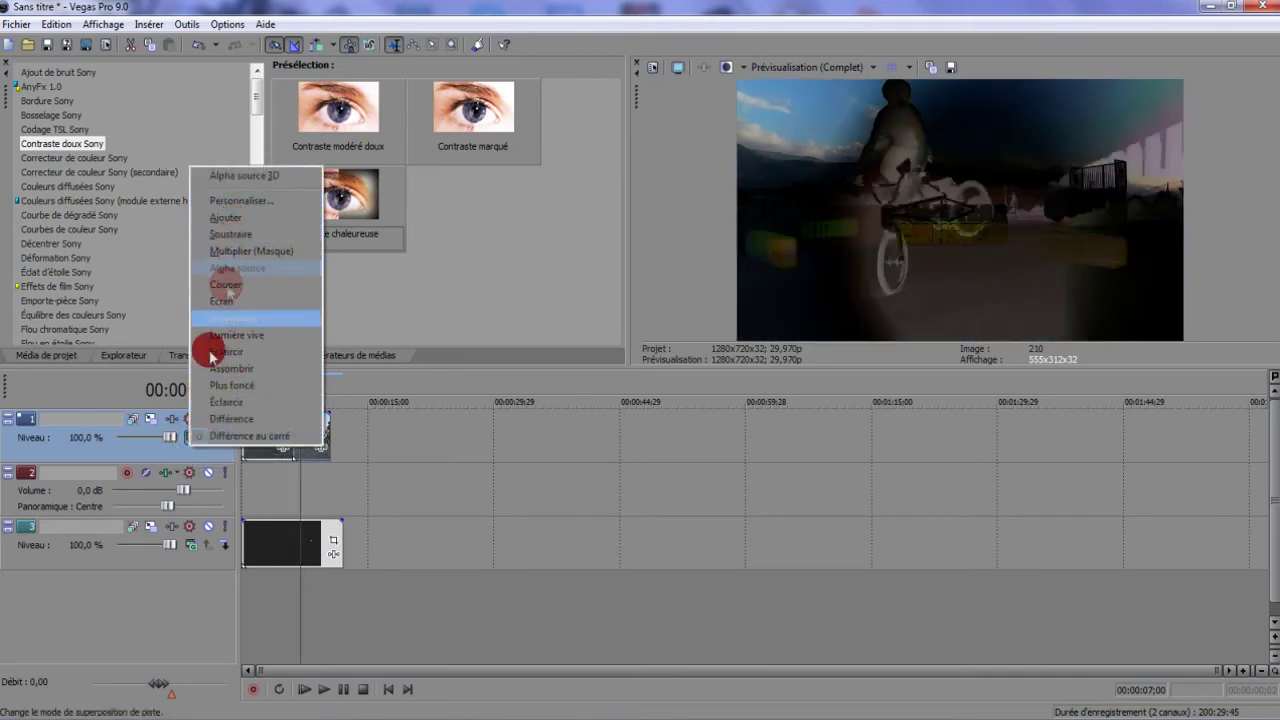
{"action": "left_click", "coordinate": [244, 252]}
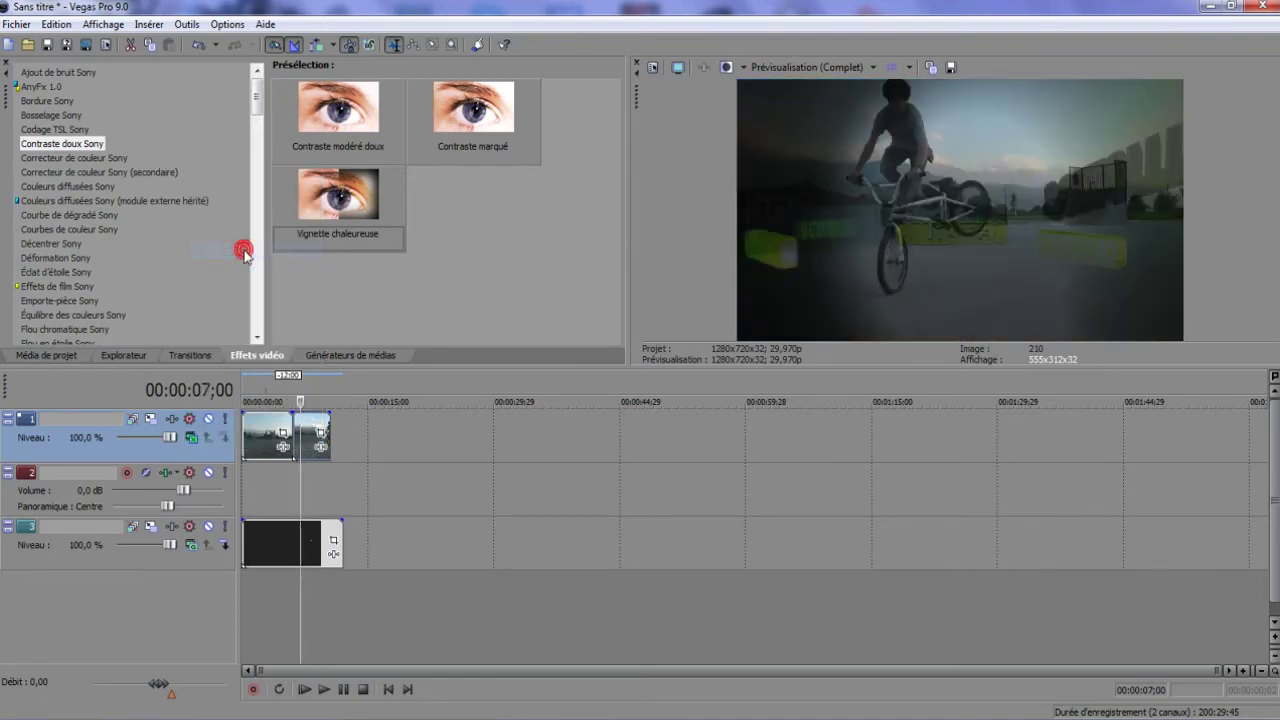
Set track 1 to Alpha source 3D and tilt it to about -80° on the X orientation with track motion
{"action": "left_click", "coordinate": [189, 438]}
{"action": "left_click", "coordinate": [285, 178]}
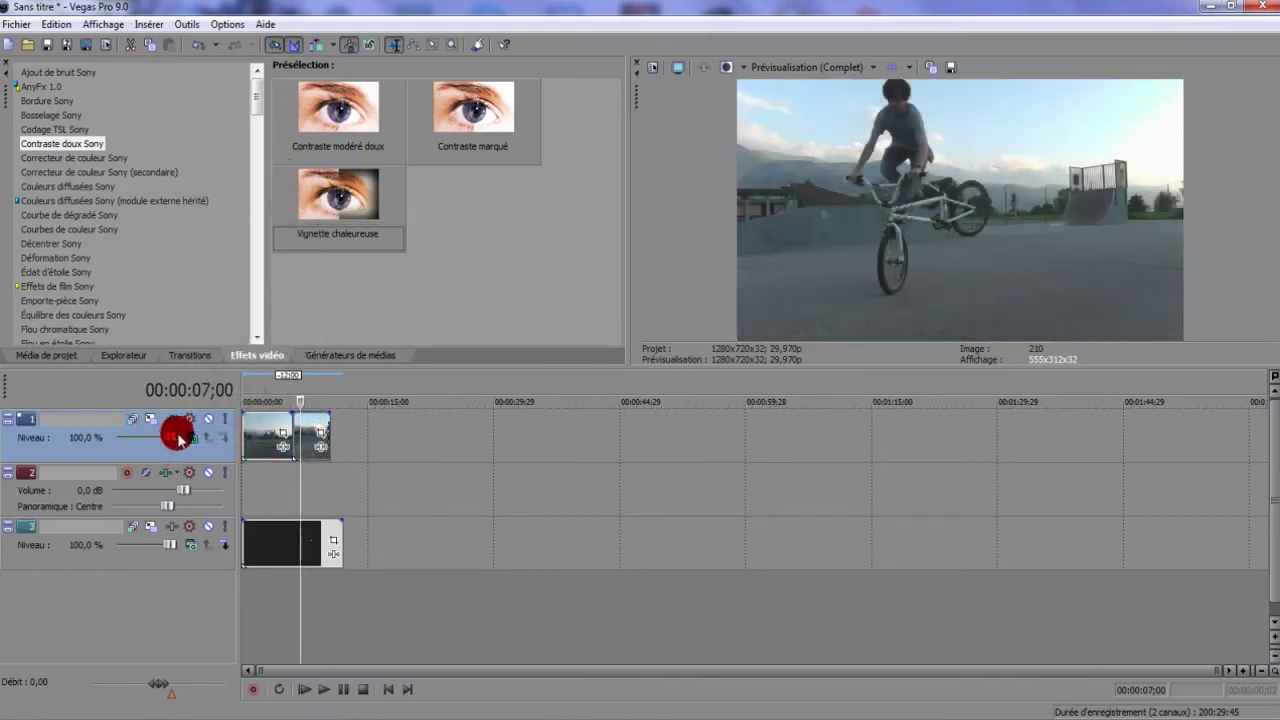
{"action": "left_click", "coordinate": [170, 419]}
{"action": "left_click", "coordinate": [736, 215]}
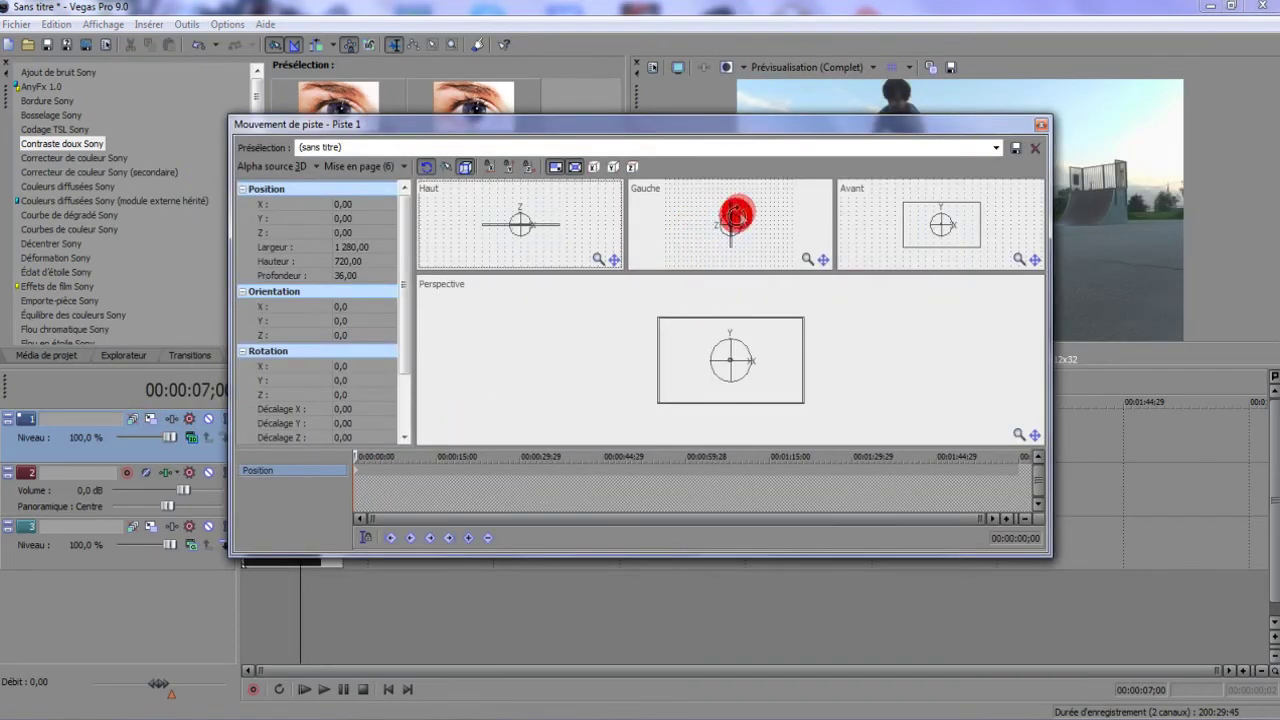
{"action": "left_click_drag", "start_coordinate": [741, 215], "coordinate": [735, 181]}
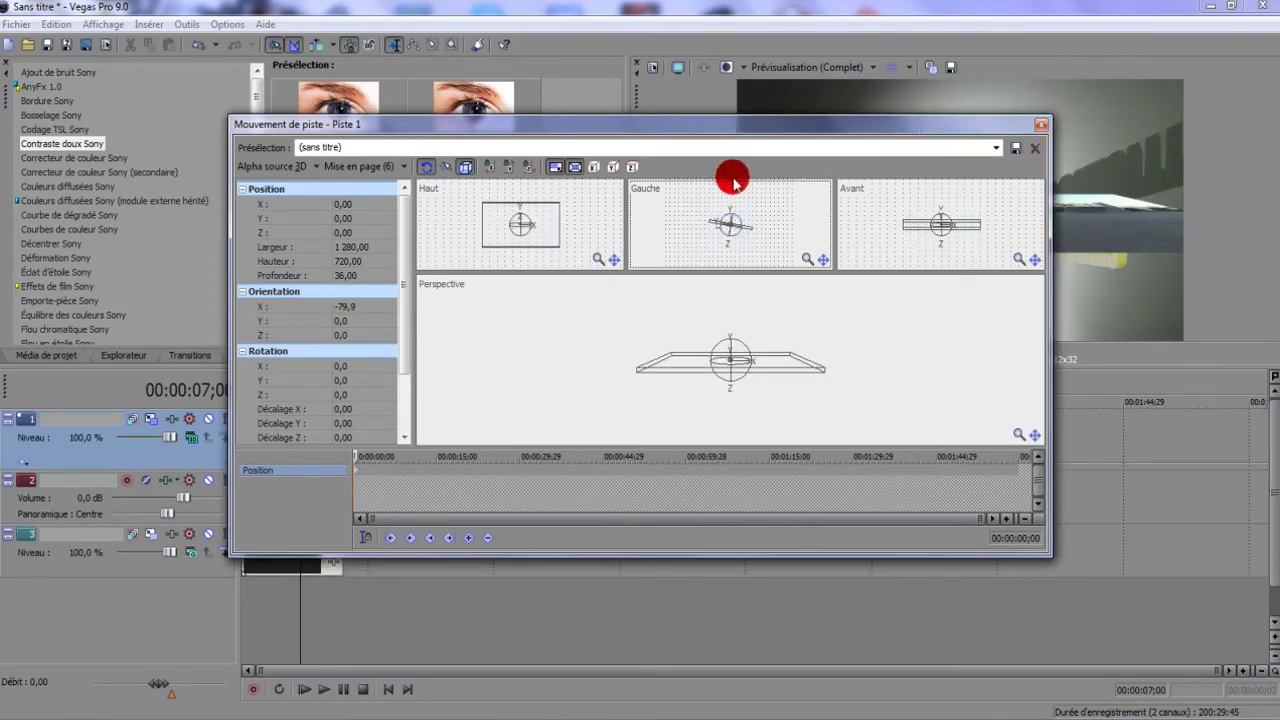
Close the track motion window and set track 1 back to Alpha source, accepting the 3D-to-2D conversion
{"action": "left_click", "coordinate": [1036, 149]}
{"action": "left_click", "coordinate": [803, 303]}
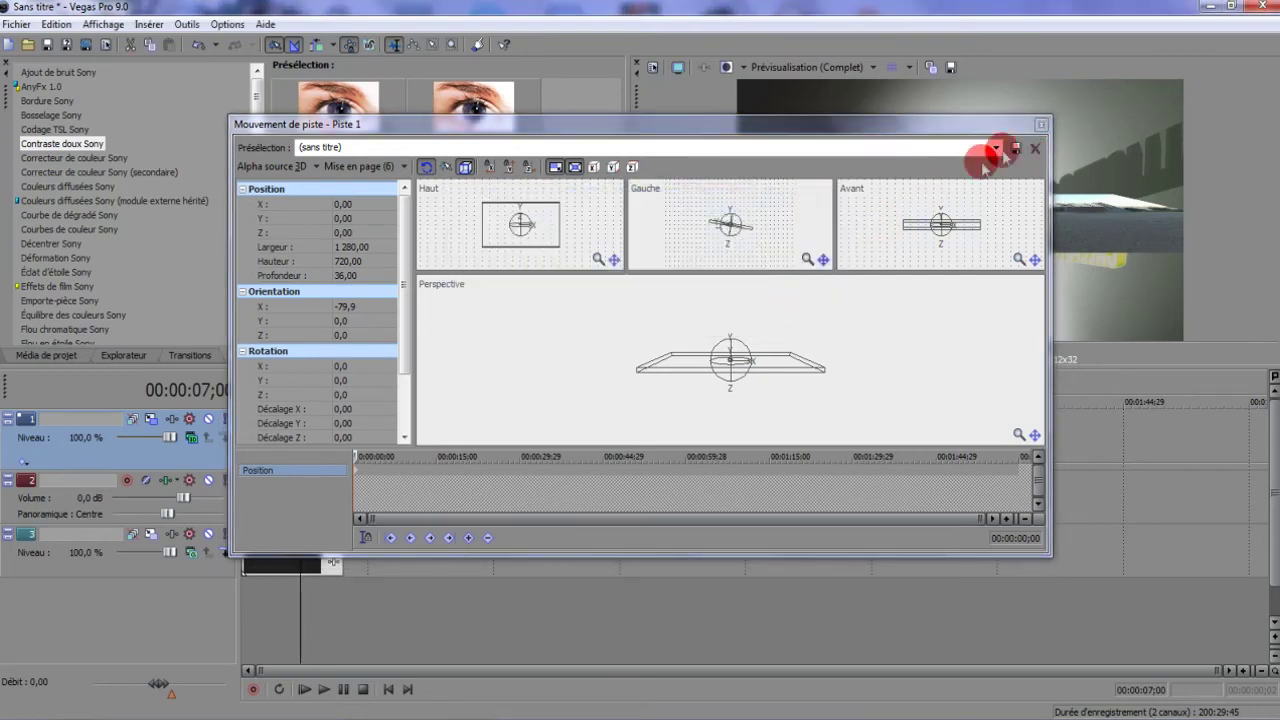
{"action": "left_click", "coordinate": [1035, 149]}
{"action": "left_click", "coordinate": [186, 437]}
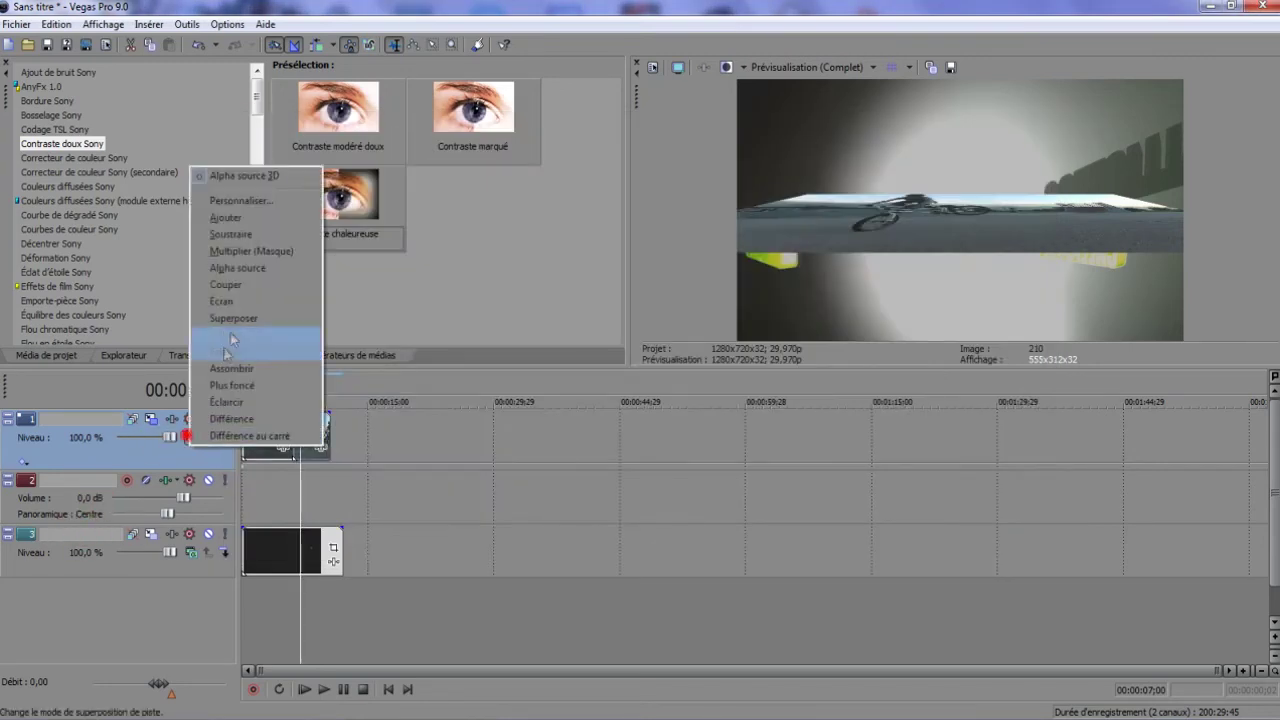
{"action": "left_click", "coordinate": [255, 215]}
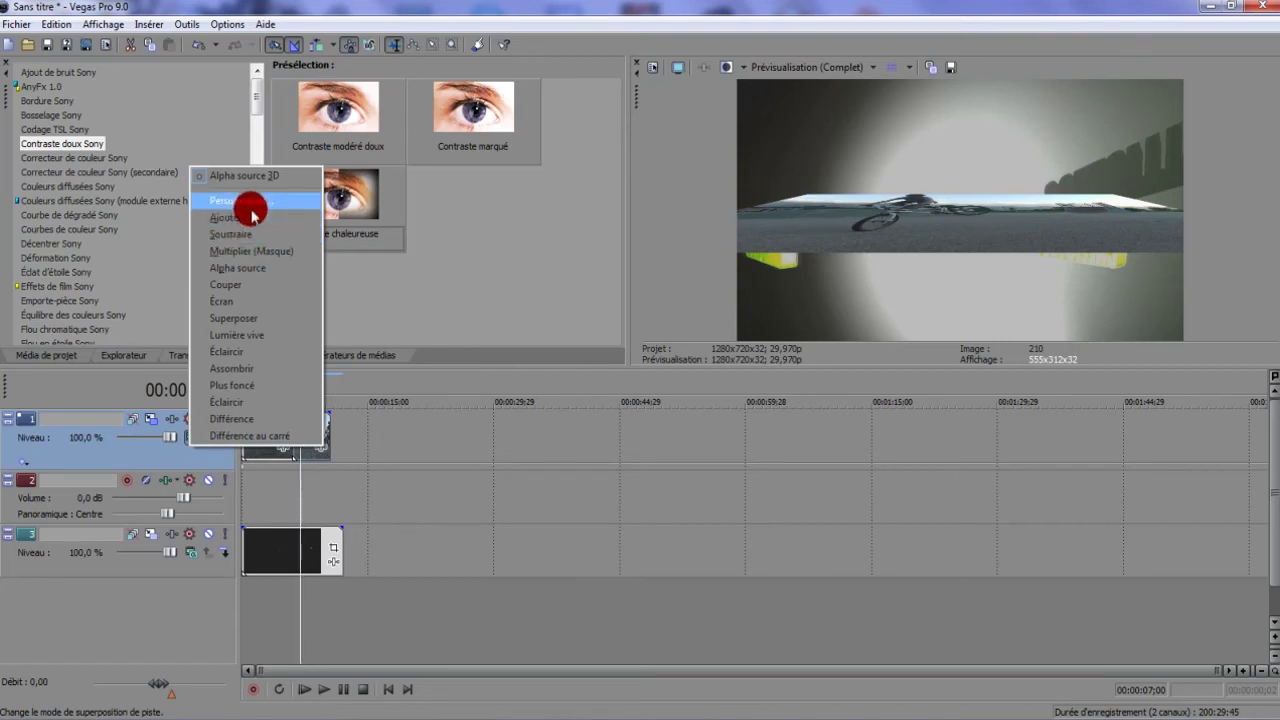
{"action": "left_click", "coordinate": [260, 268]}
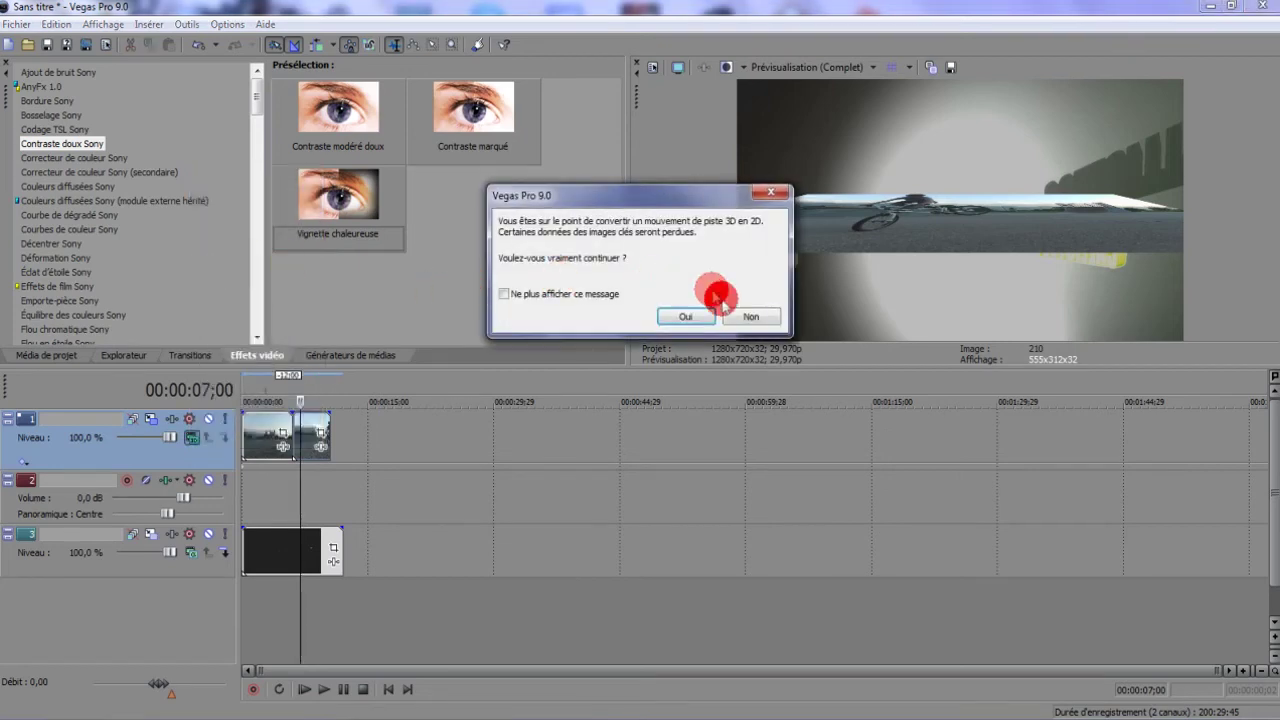
{"action": "left_click", "coordinate": [686, 317]}
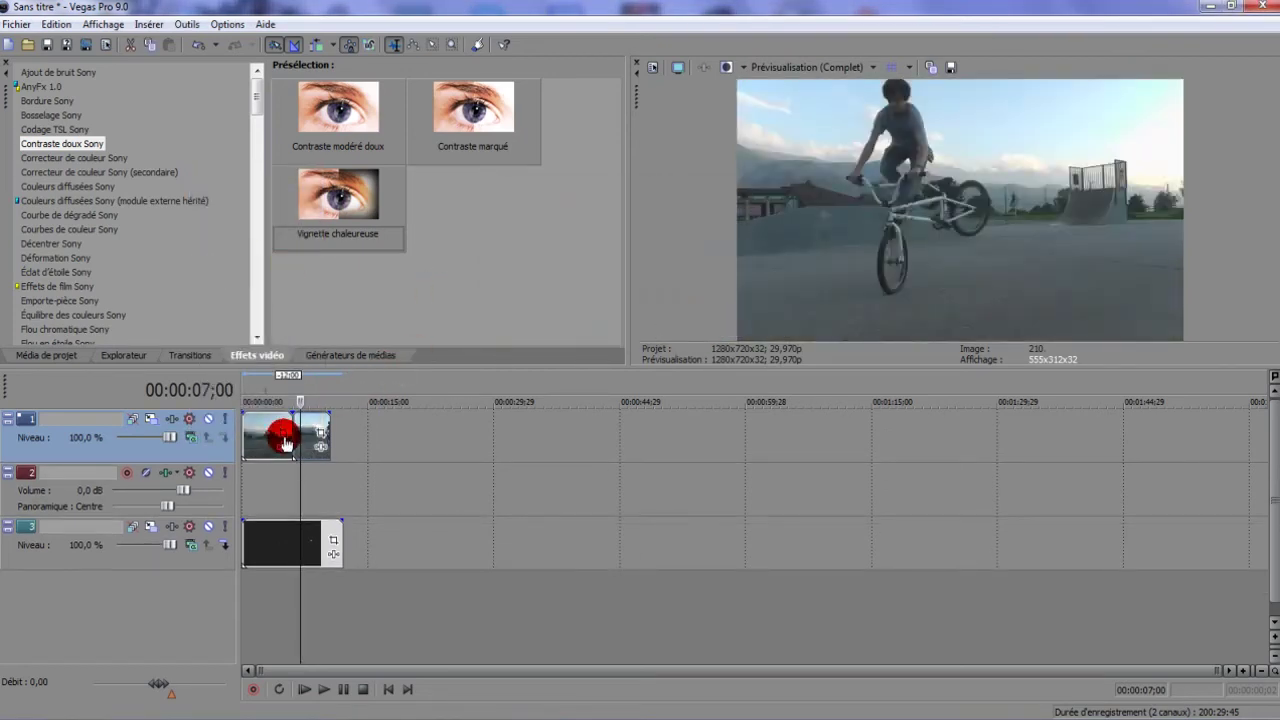
Set track 1's composite mode to Ajouter and play the blended footage to about 00:00:08;14
{"action": "left_click", "coordinate": [190, 438]}
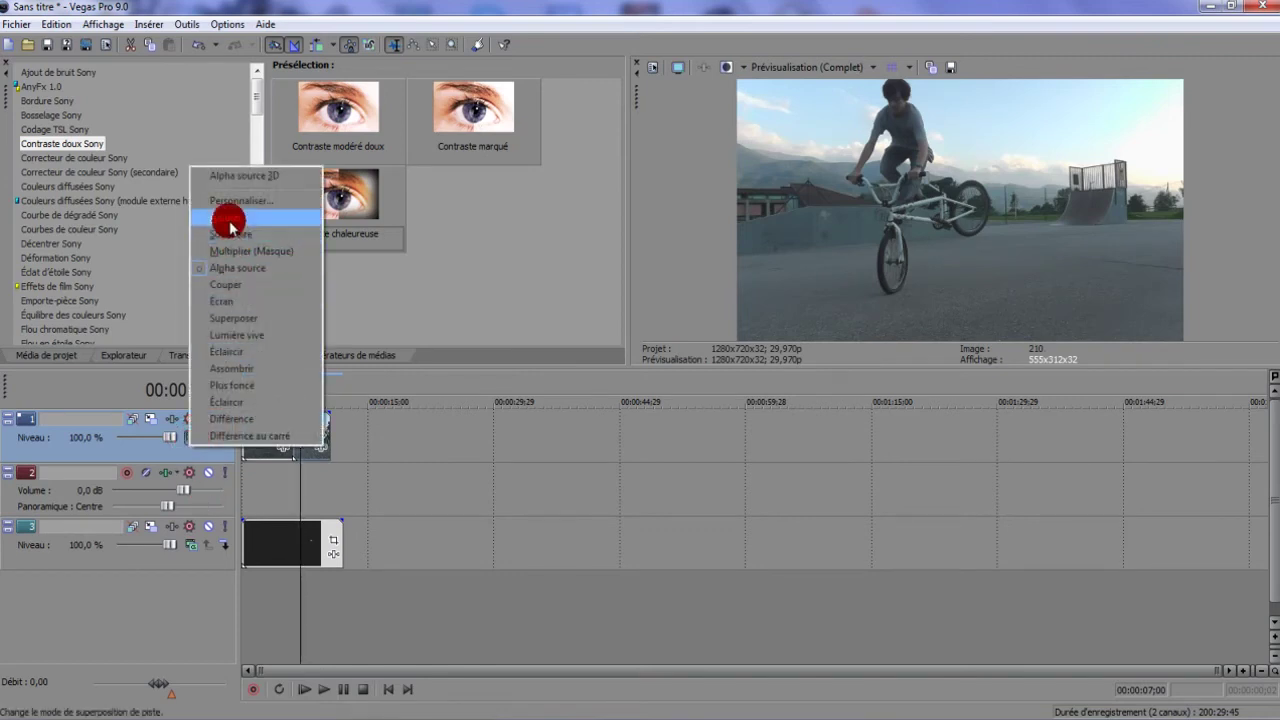
{"action": "left_click", "coordinate": [229, 220]}
{"action": "left_click", "coordinate": [322, 692]}
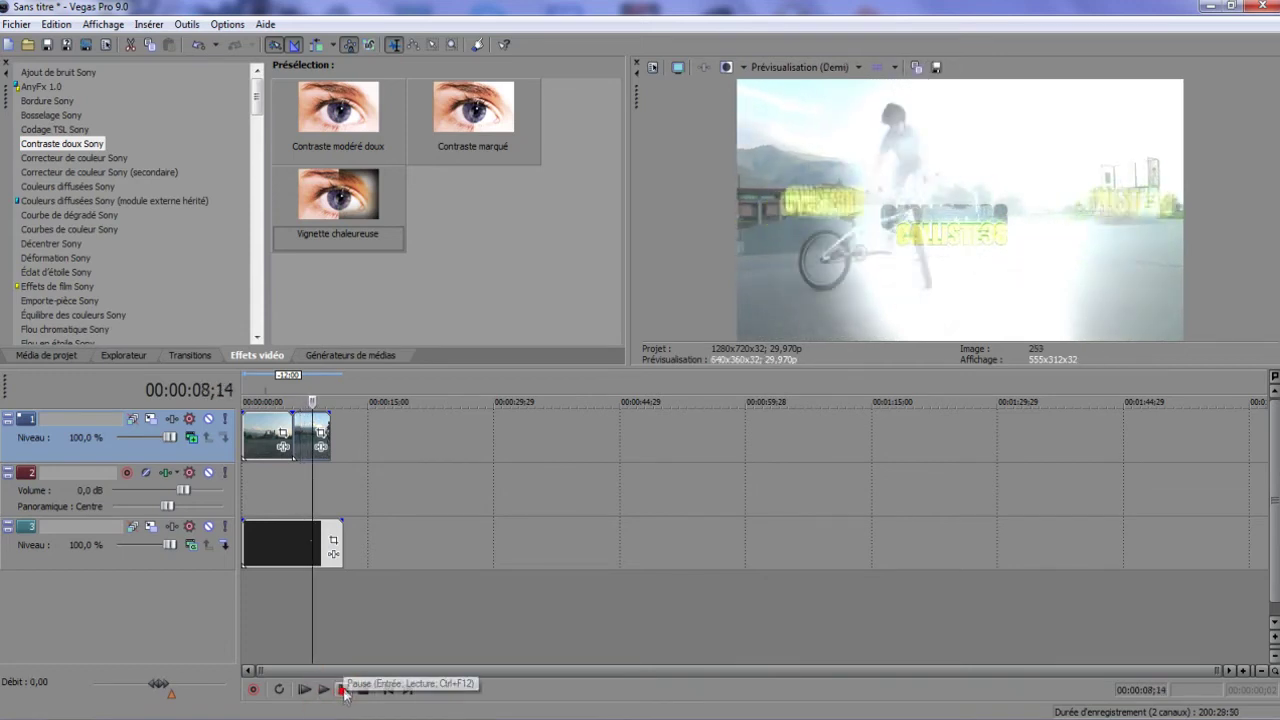
{"action": "left_click", "coordinate": [344, 690]}
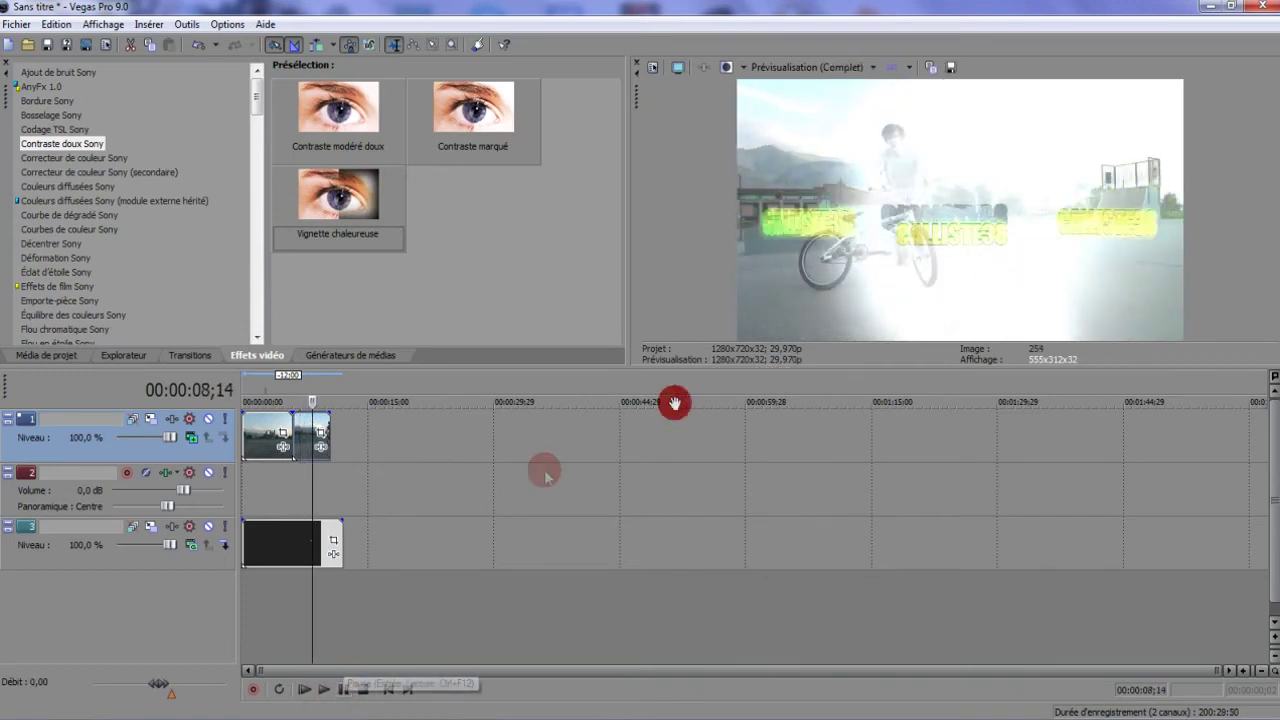
Try the Couper composite mode on track 1 and restore Alpha source
{"action": "left_click", "coordinate": [195, 438]}
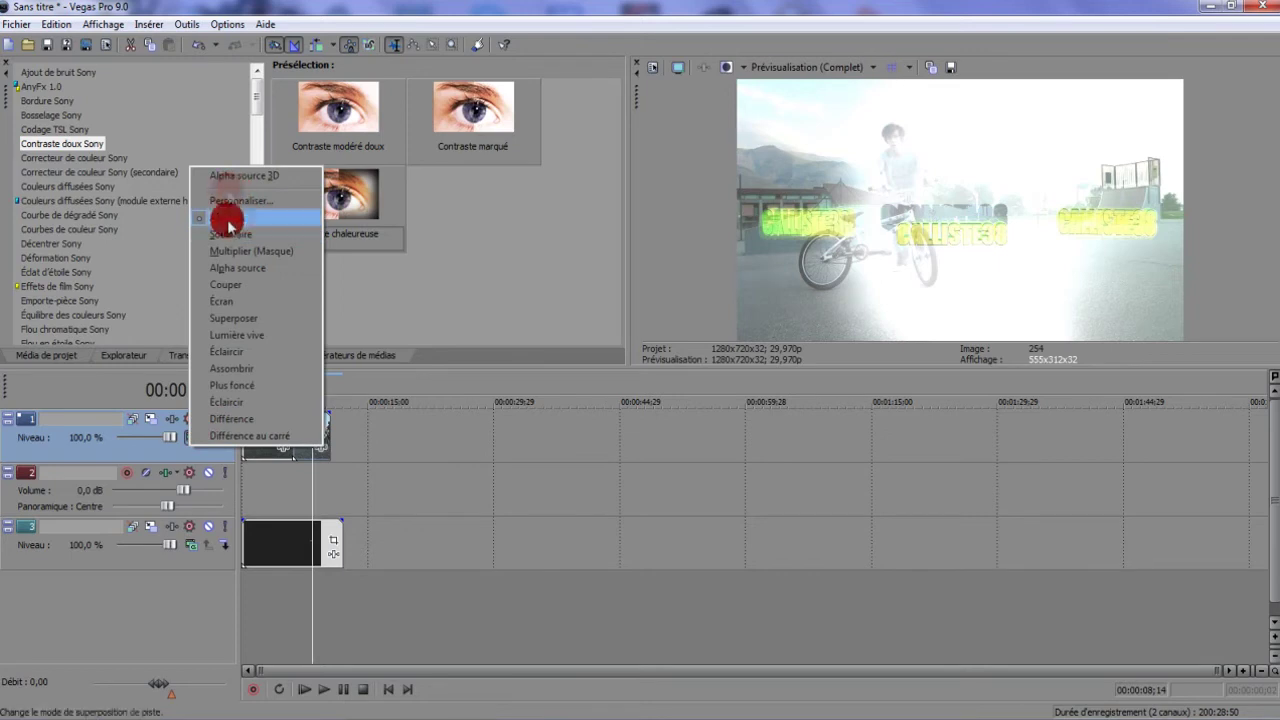
{"action": "left_click", "coordinate": [232, 252]}
{"action": "left_click", "coordinate": [205, 422]}
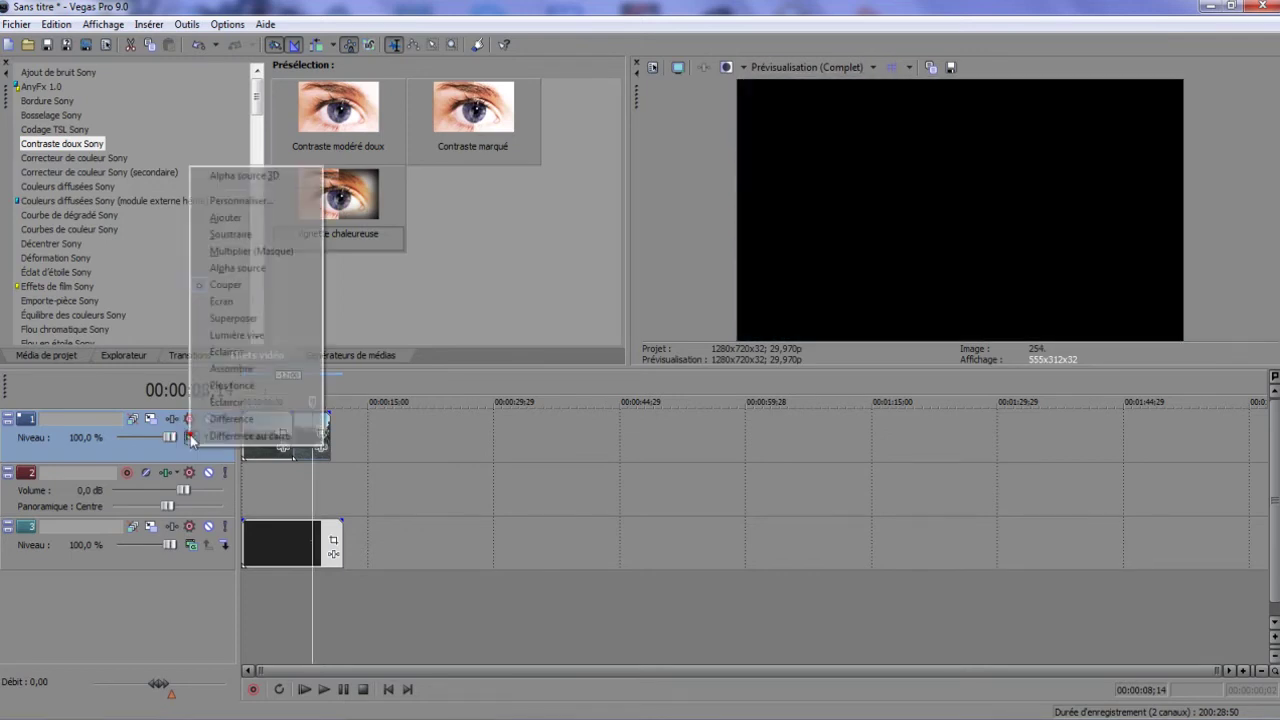
{"action": "left_click", "coordinate": [262, 284]}
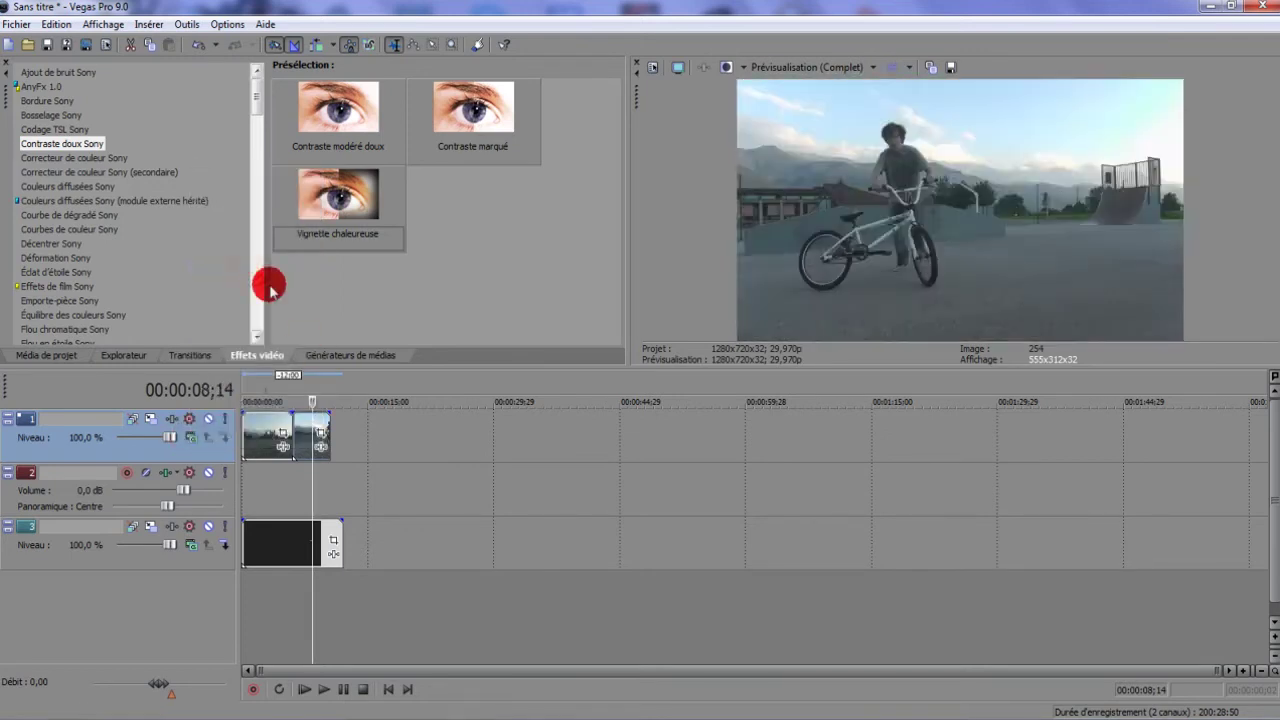
Shrink and offset track 1's second clip over the intro using pan/crop, with a frame about 5550 × 3122 centred at 75.8, 167.7
{"action": "left_click", "coordinate": [316, 440]}
{"action": "scroll", "coordinate": [500, 443], "scroll_direction": "down", "scroll_amount": 3}
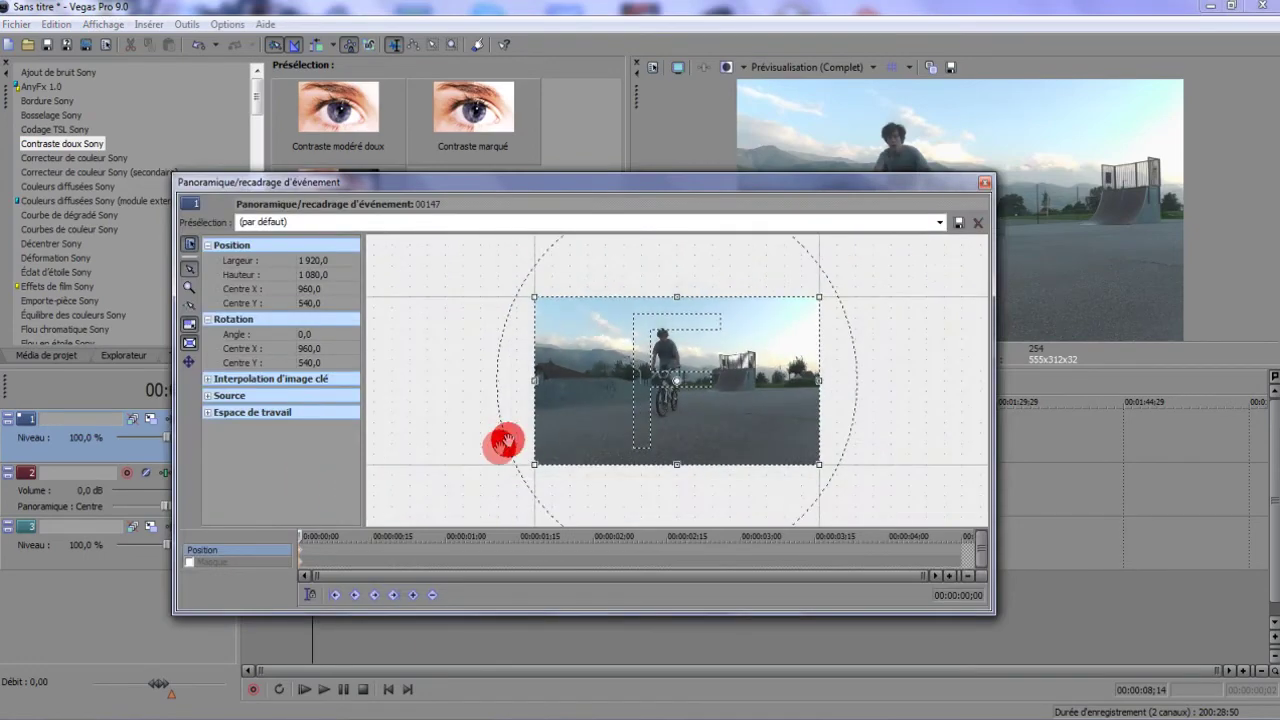
{"action": "left_click_drag", "start_coordinate": [531, 186], "coordinate": [467, 343]}
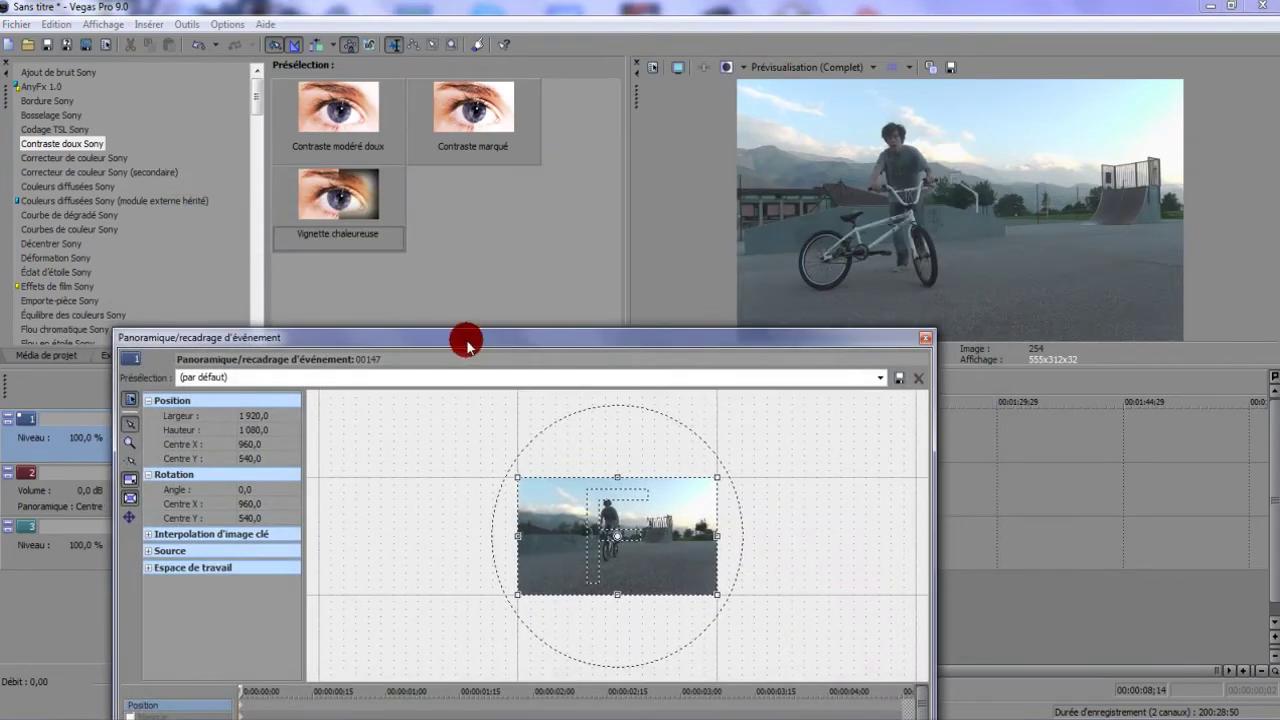
{"action": "left_click_drag", "start_coordinate": [522, 528], "coordinate": [400, 530]}
{"action": "mouse_move", "coordinate": [456, 488]}
{"action": "left_mouse_down"}
{"action": "mouse_move", "coordinate": [406, 506]}
{"action": "mouse_move", "coordinate": [449, 505]}
{"action": "left_mouse_up"}
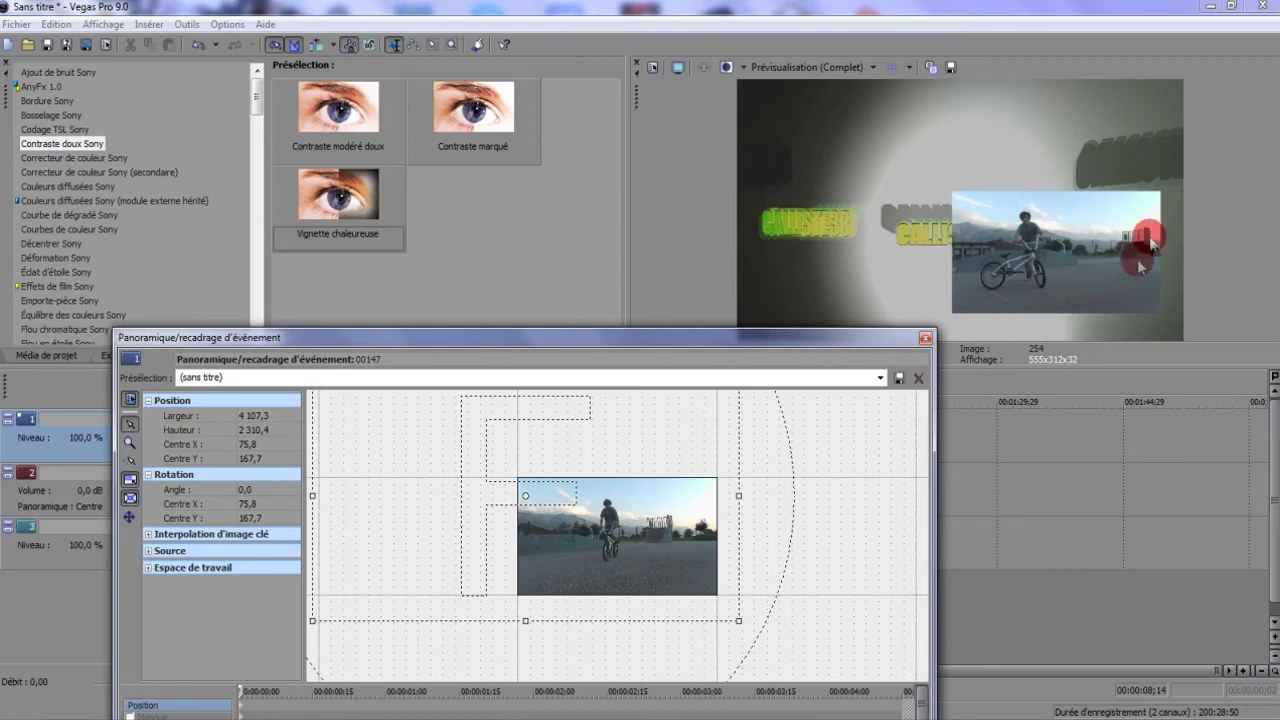
{"action": "left_click_drag", "start_coordinate": [732, 504], "coordinate": [810, 485]}
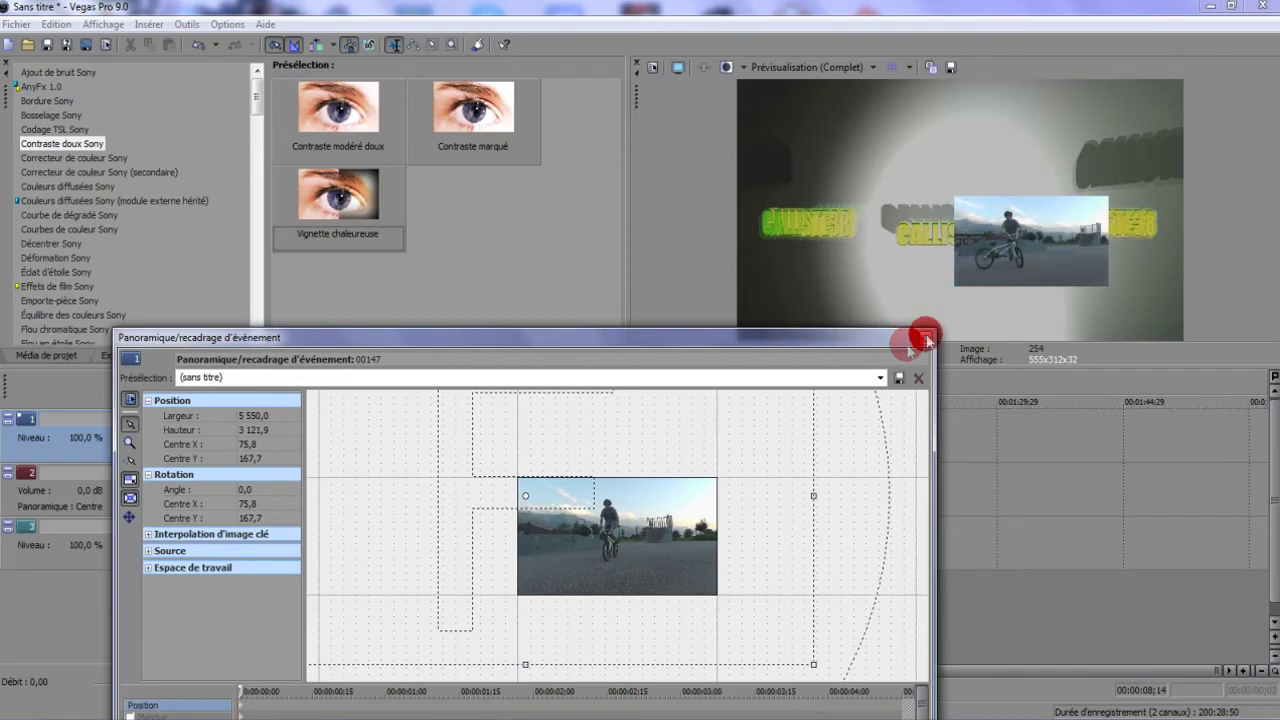
Restore the second clip's pan/crop frame to its default size and position, and close the pan/crop window
{"action": "right_click", "coordinate": [826, 437]}
{"action": "left_click", "coordinate": [840, 452]}
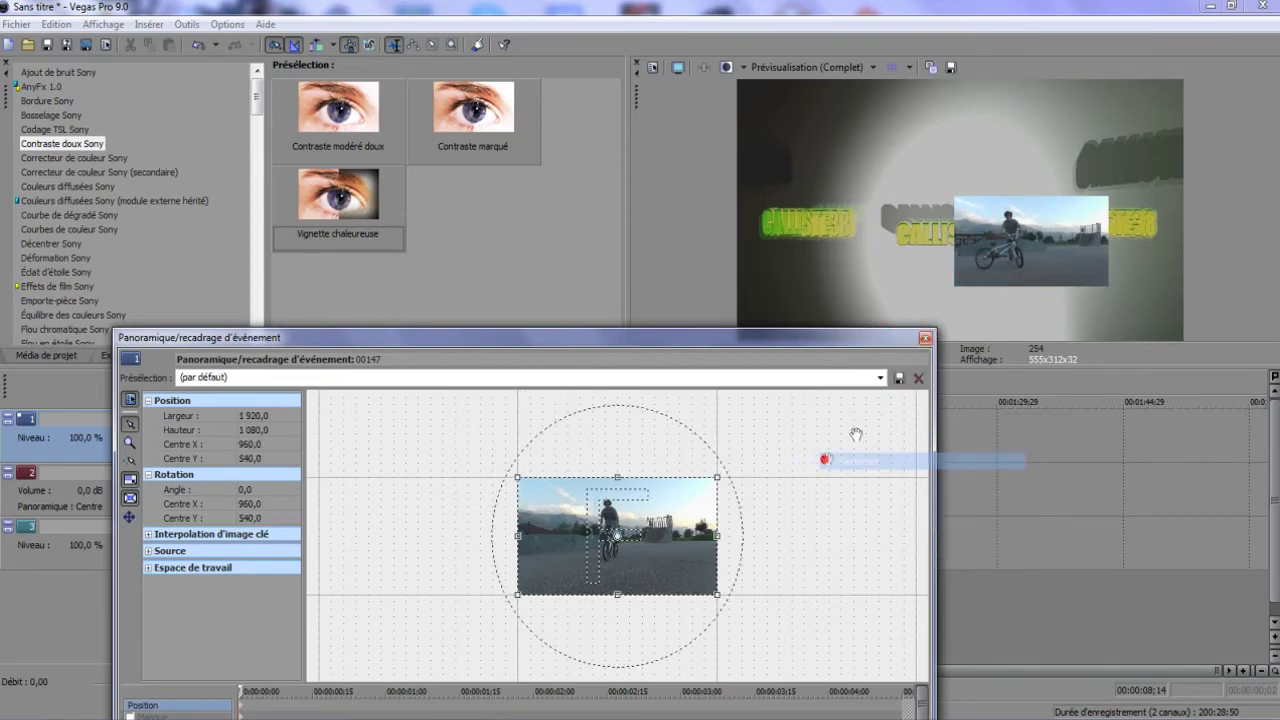
{"action": "left_click", "coordinate": [925, 342]}
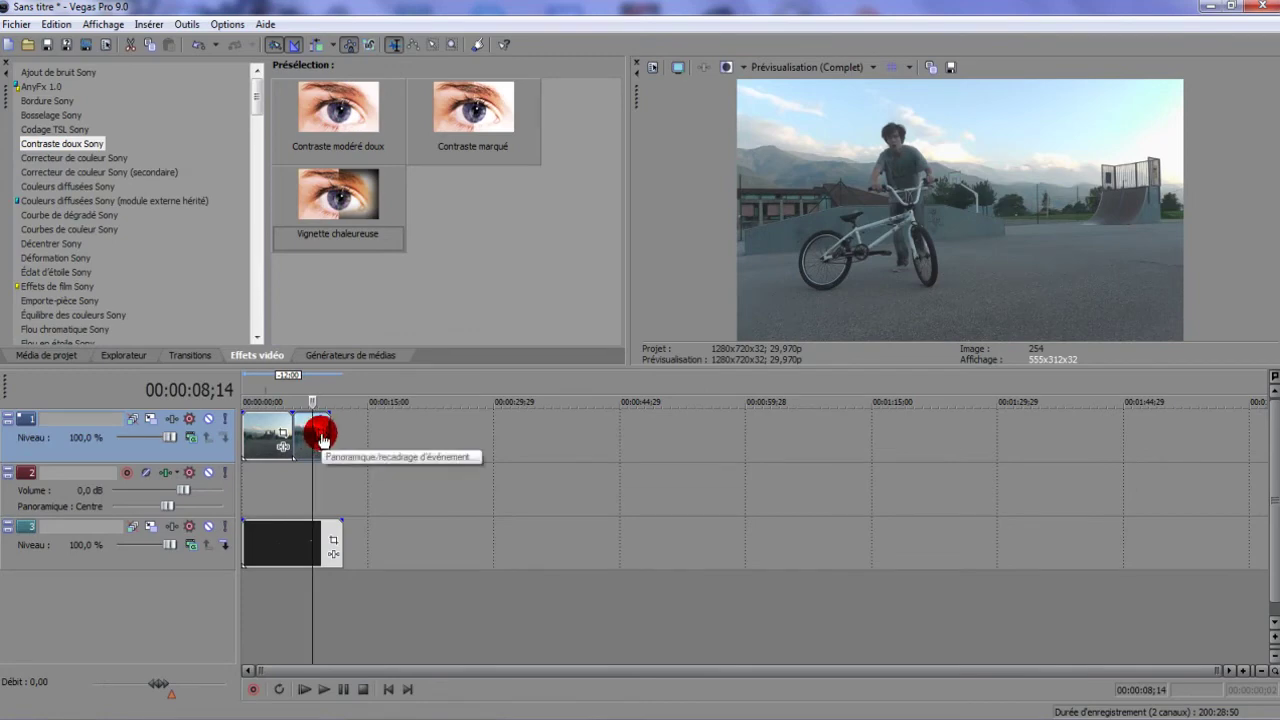
Reopen pan/crop for track 1's second clip, enable Masque and show the mask editing view
{"action": "left_click", "coordinate": [322, 440]}
{"action": "left_click_drag", "start_coordinate": [451, 330], "coordinate": [510, 276]}
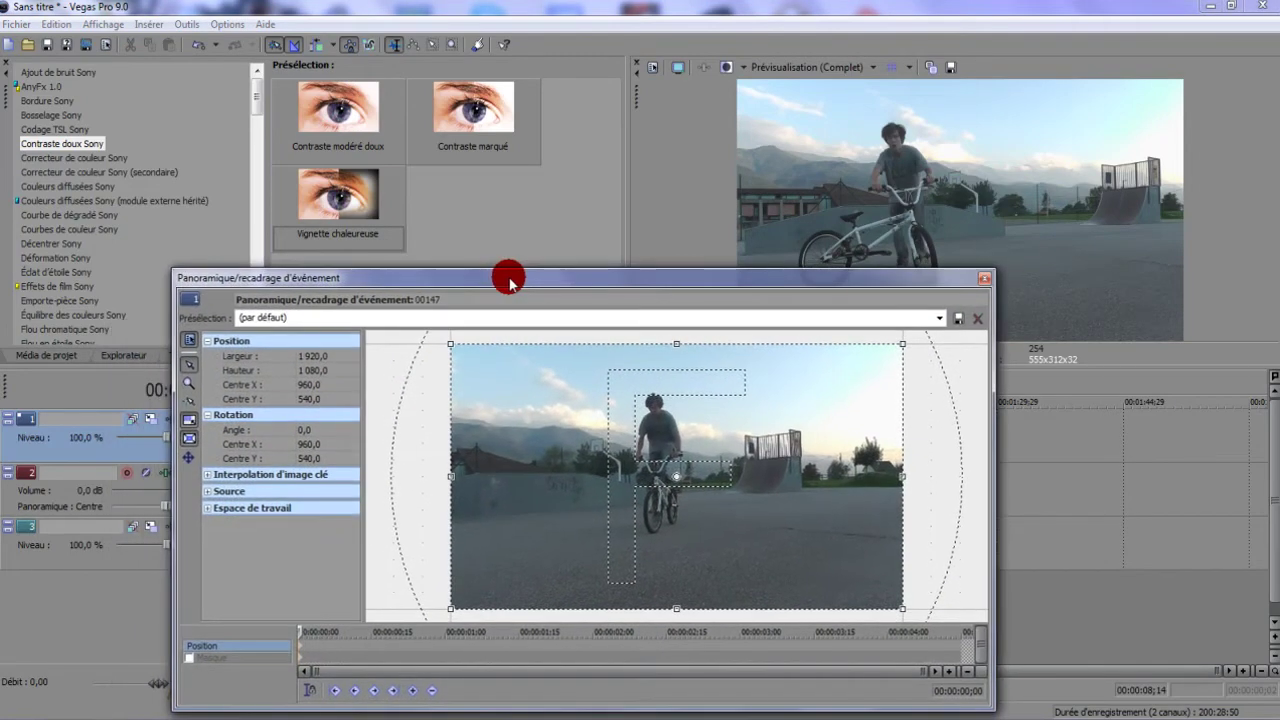
{"action": "left_click", "coordinate": [188, 659]}
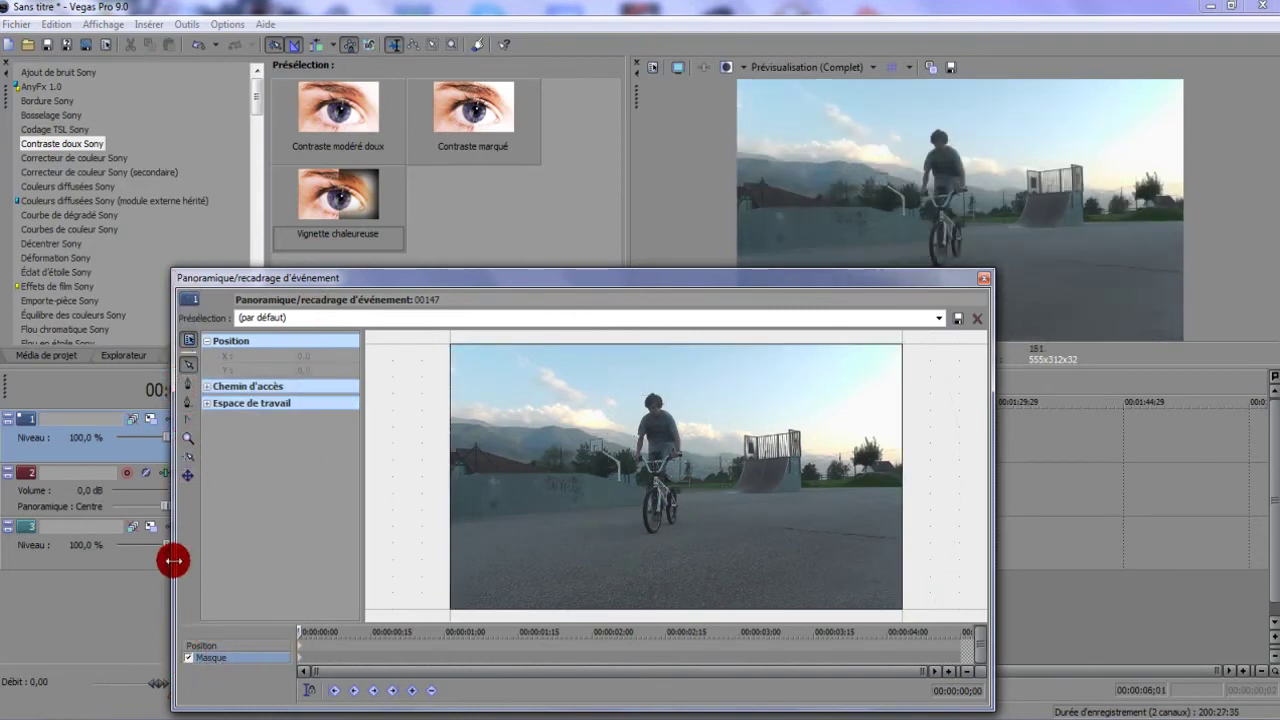
{"action": "left_click", "coordinate": [205, 645]}
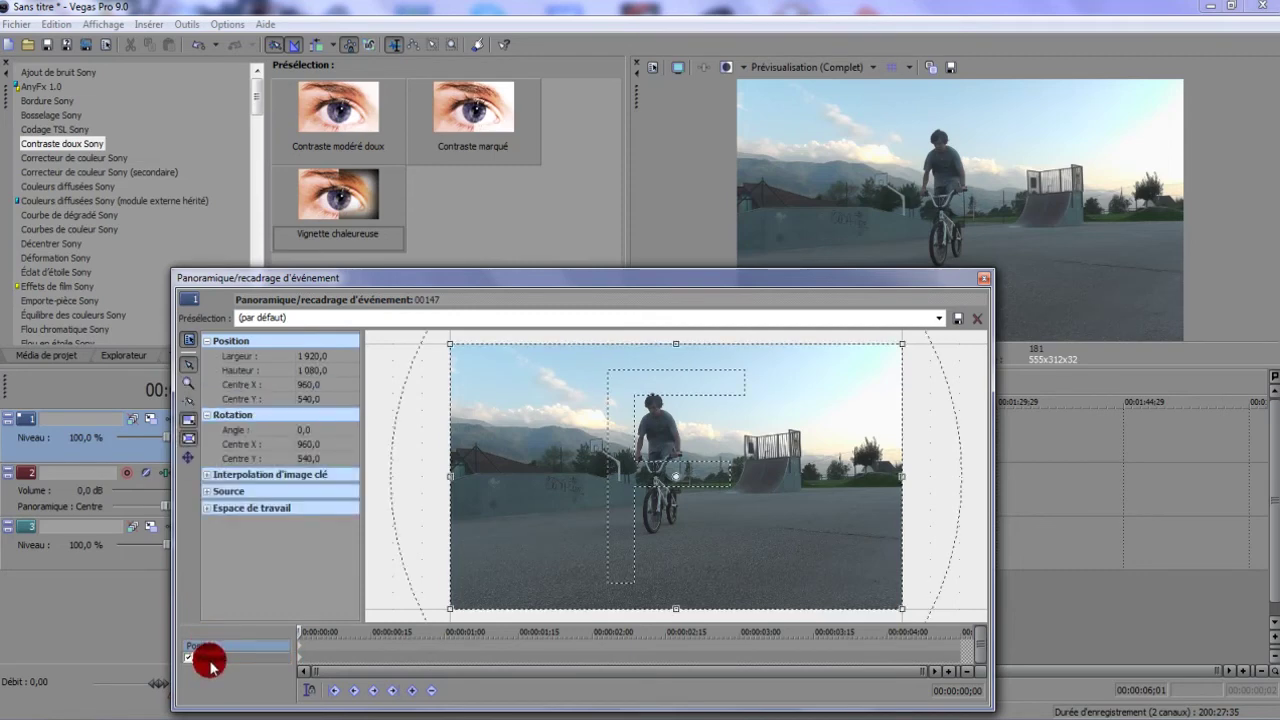
{"action": "left_click", "coordinate": [210, 658]}
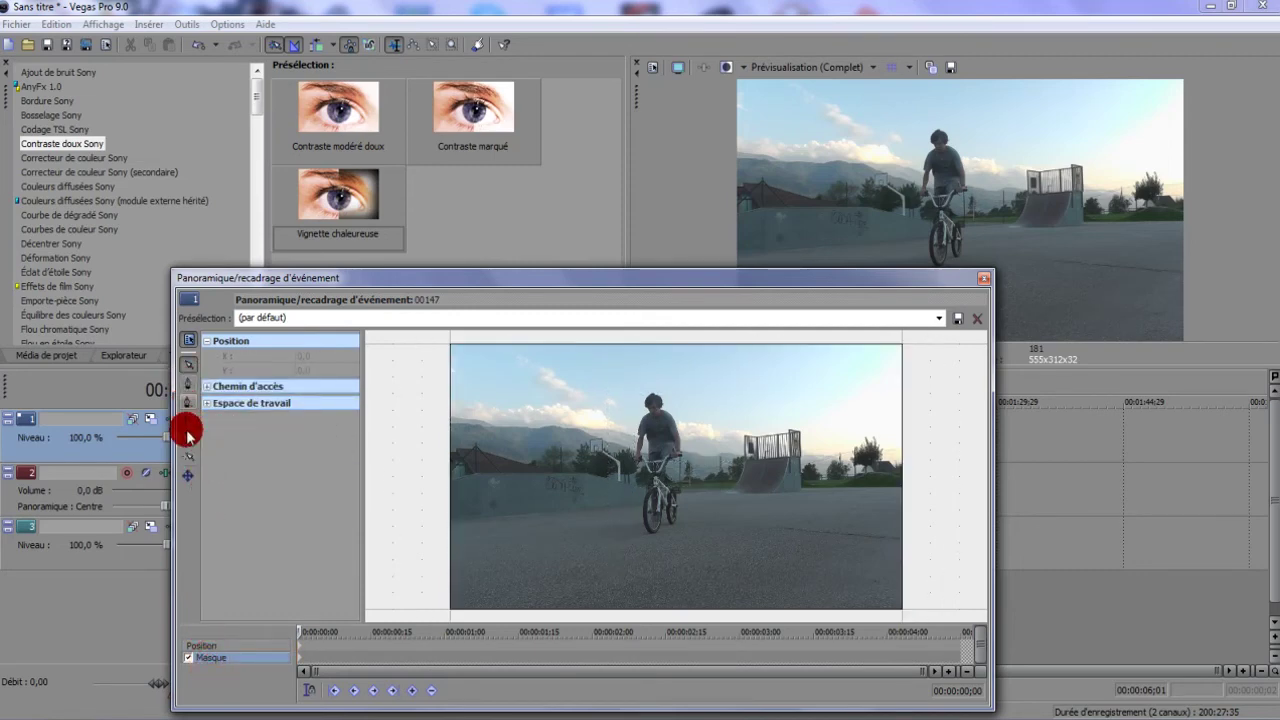
Draw a closed mask path around the rider and bike with the anchor creation tool
{"action": "left_click", "coordinate": [187, 384]}
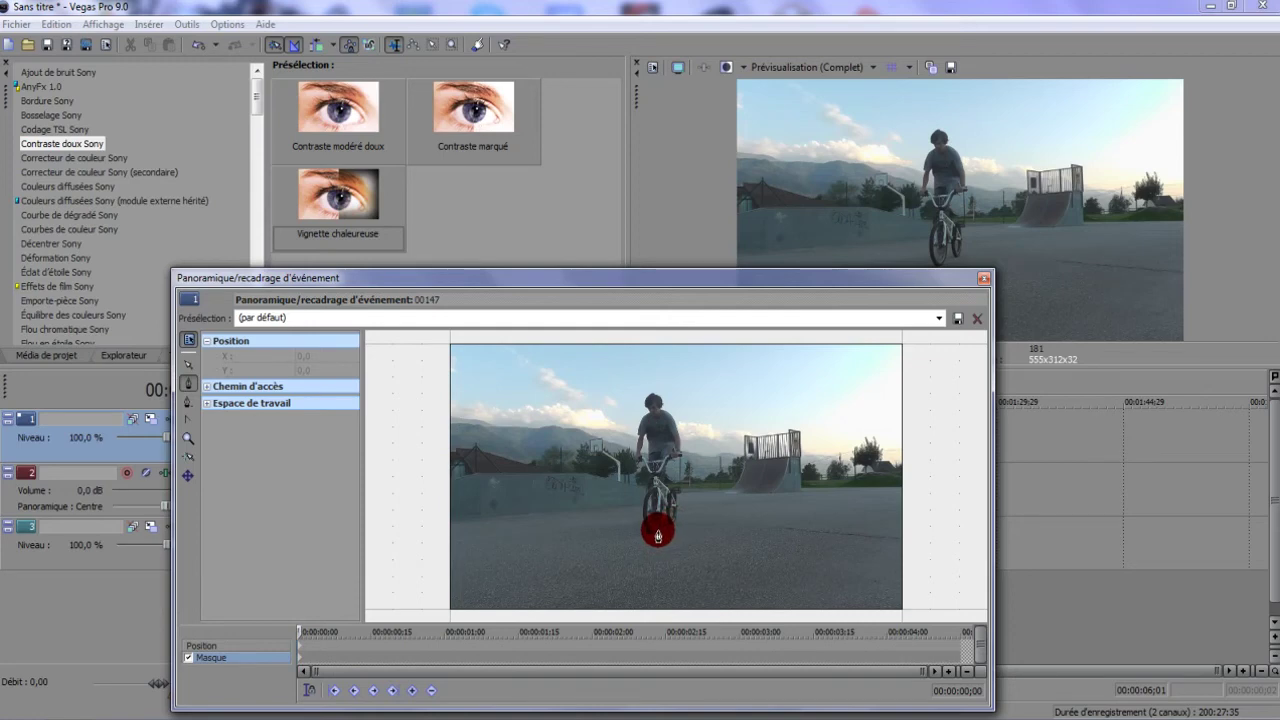
{"action": "scroll", "coordinate": [658, 536], "scroll_direction": "up", "scroll_amount": 5}
{"action": "scroll", "coordinate": [678, 562], "scroll_direction": "up", "scroll_amount": 2}
{"action": "scroll", "coordinate": [677, 562], "scroll_direction": "down", "scroll_amount": 3}
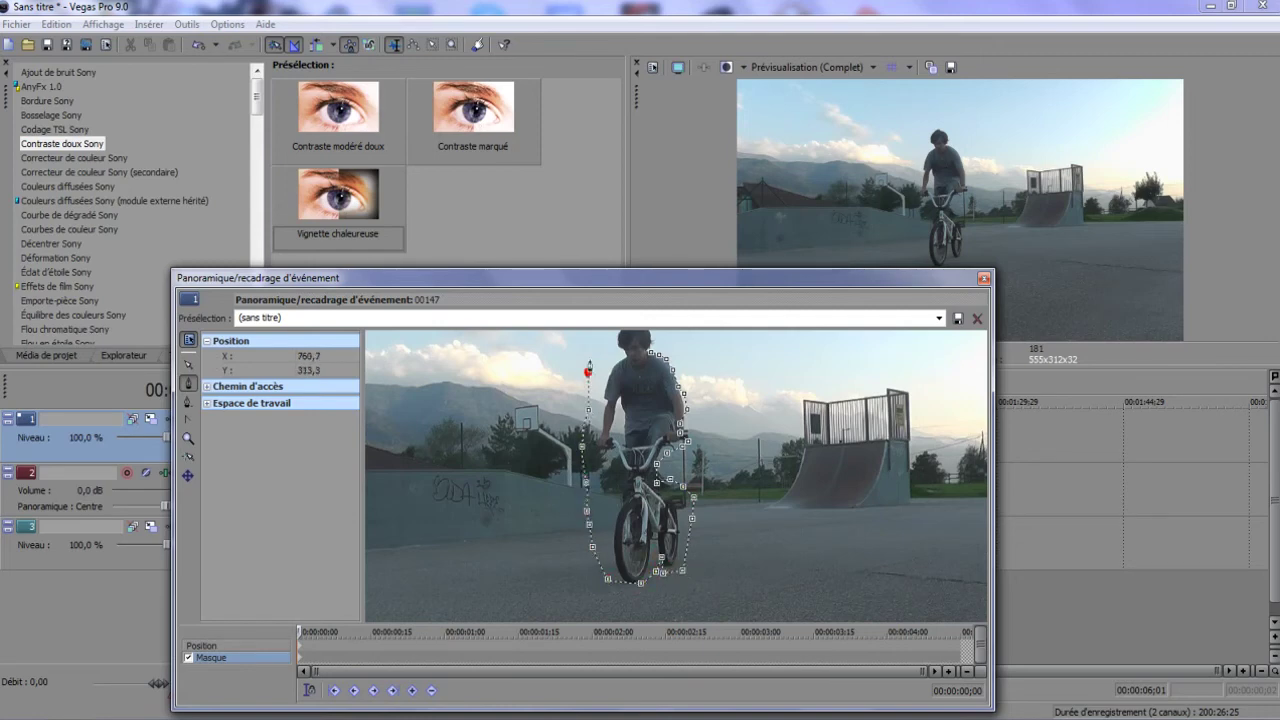
{"action": "left_click", "coordinate": [611, 322]}
{"action": "left_click", "coordinate": [650, 332]}
{"action": "left_click", "coordinate": [651, 353]}
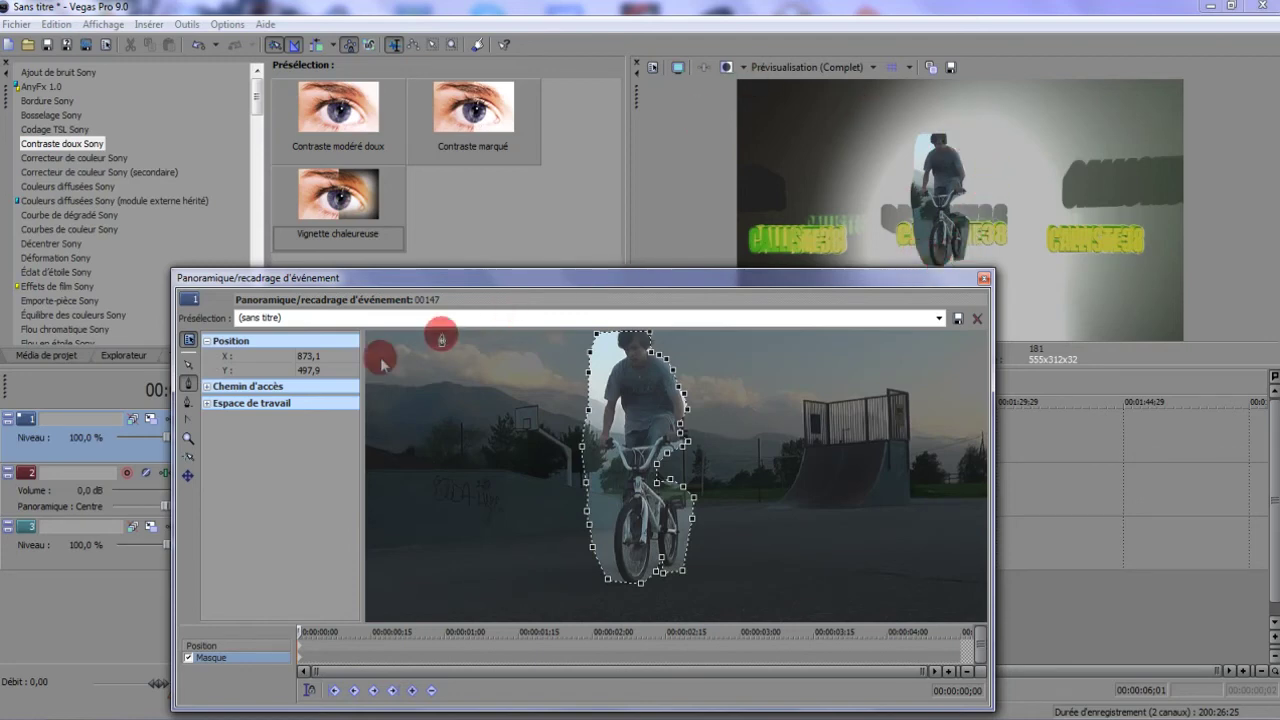
Compare the mask path's Positif and Négatif modes, leaving the mode set to Négatif
{"action": "left_click", "coordinate": [206, 386]}
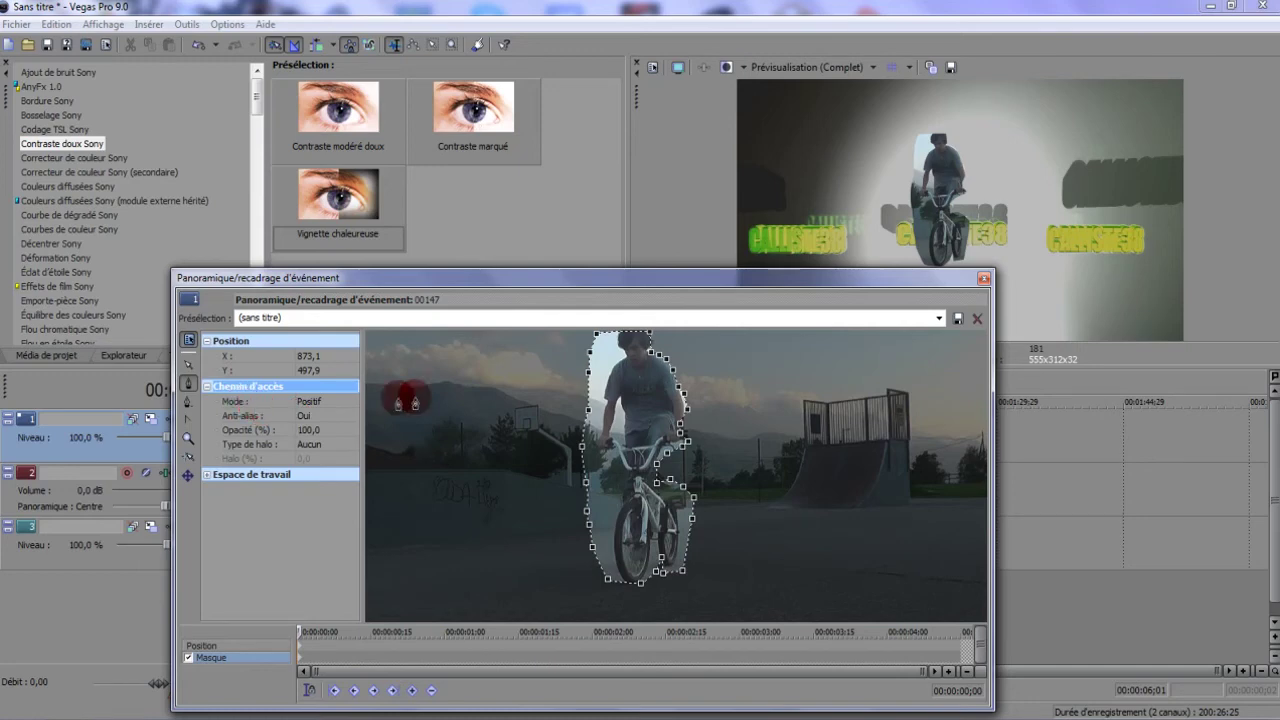
{"action": "left_click", "coordinate": [310, 401]}
{"action": "left_click", "coordinate": [314, 425]}
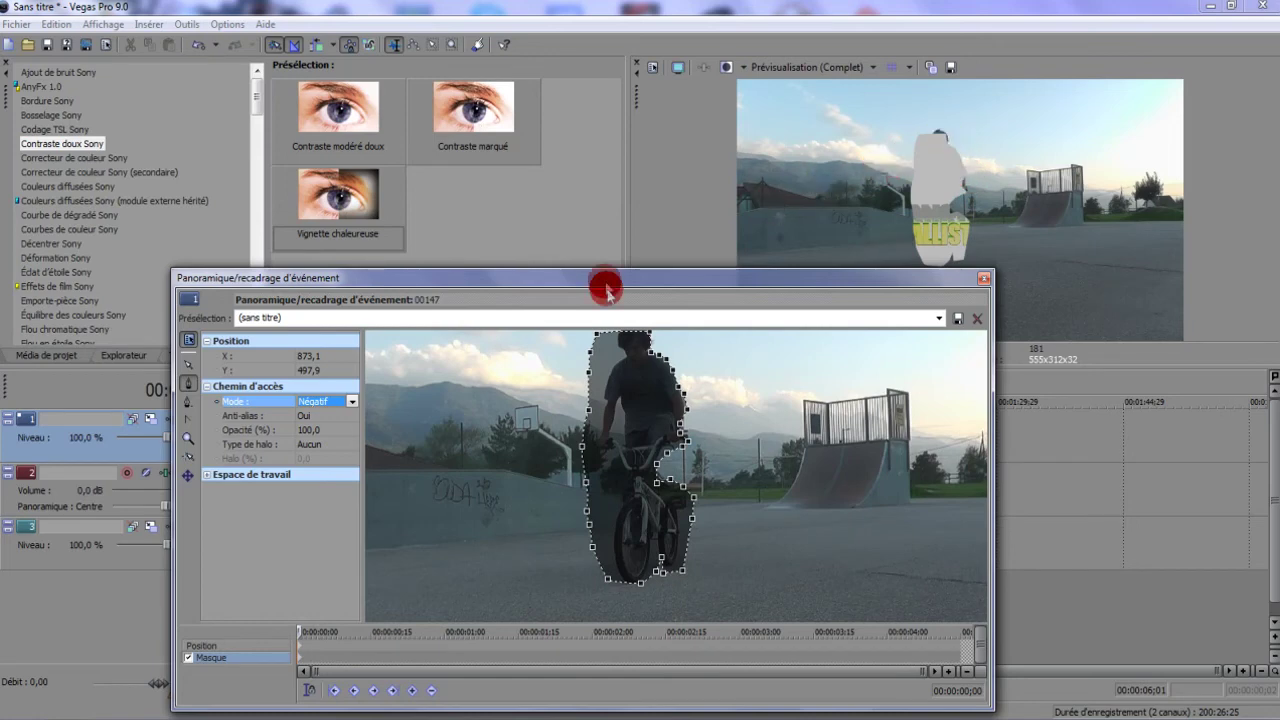
{"action": "left_click", "coordinate": [312, 401]}
{"action": "left_click", "coordinate": [308, 415]}
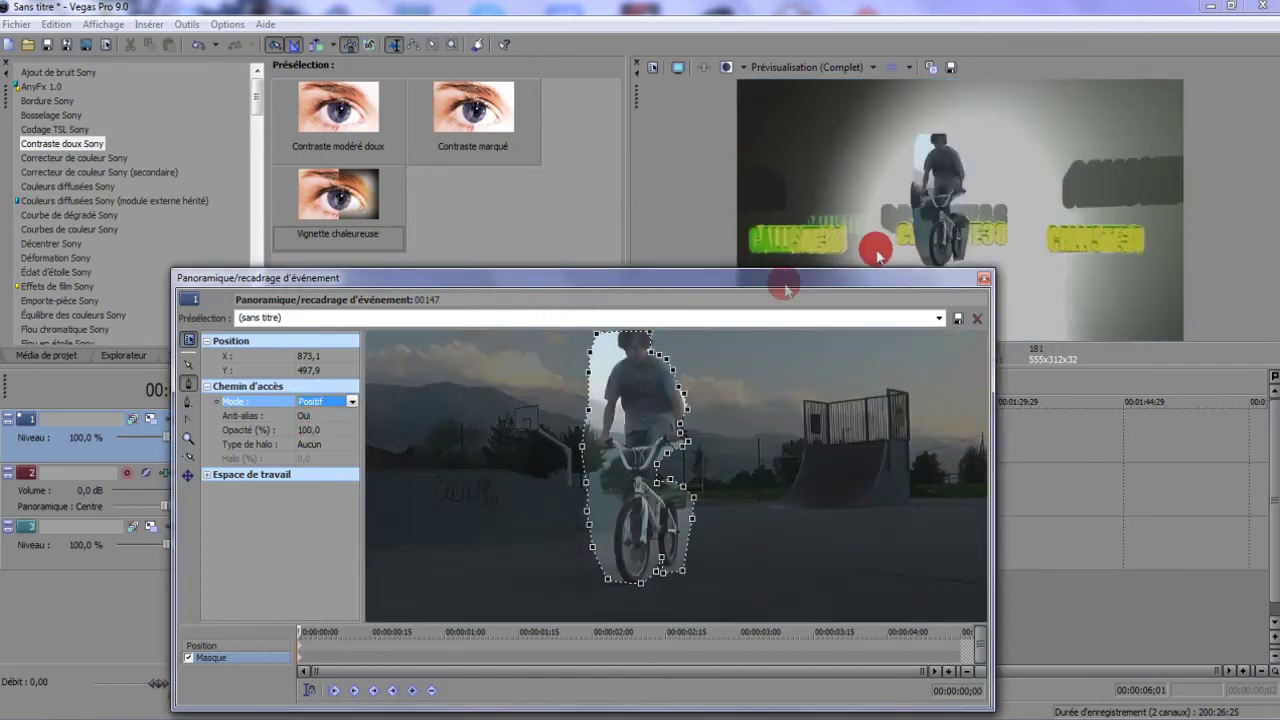
{"action": "left_click", "coordinate": [330, 402]}
{"action": "left_click", "coordinate": [322, 424]}
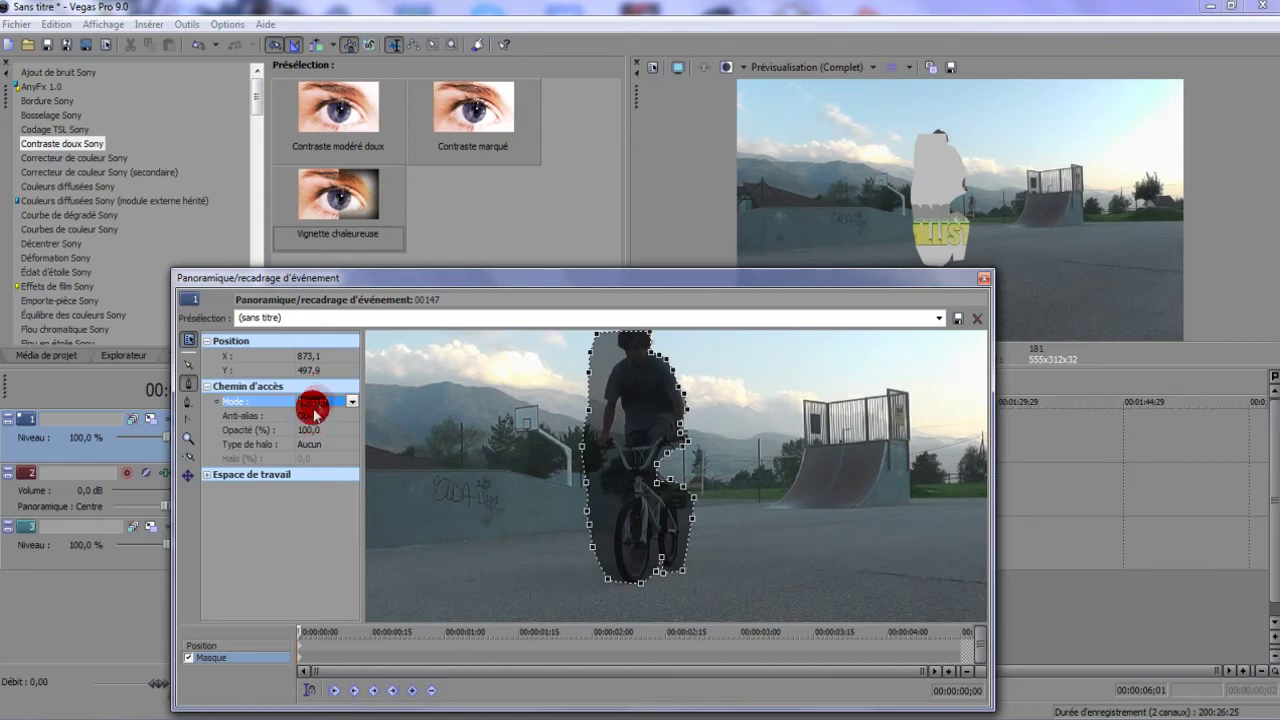
Try a lower opacity for the mask path and return it to 100%
{"action": "left_click", "coordinate": [316, 430]}
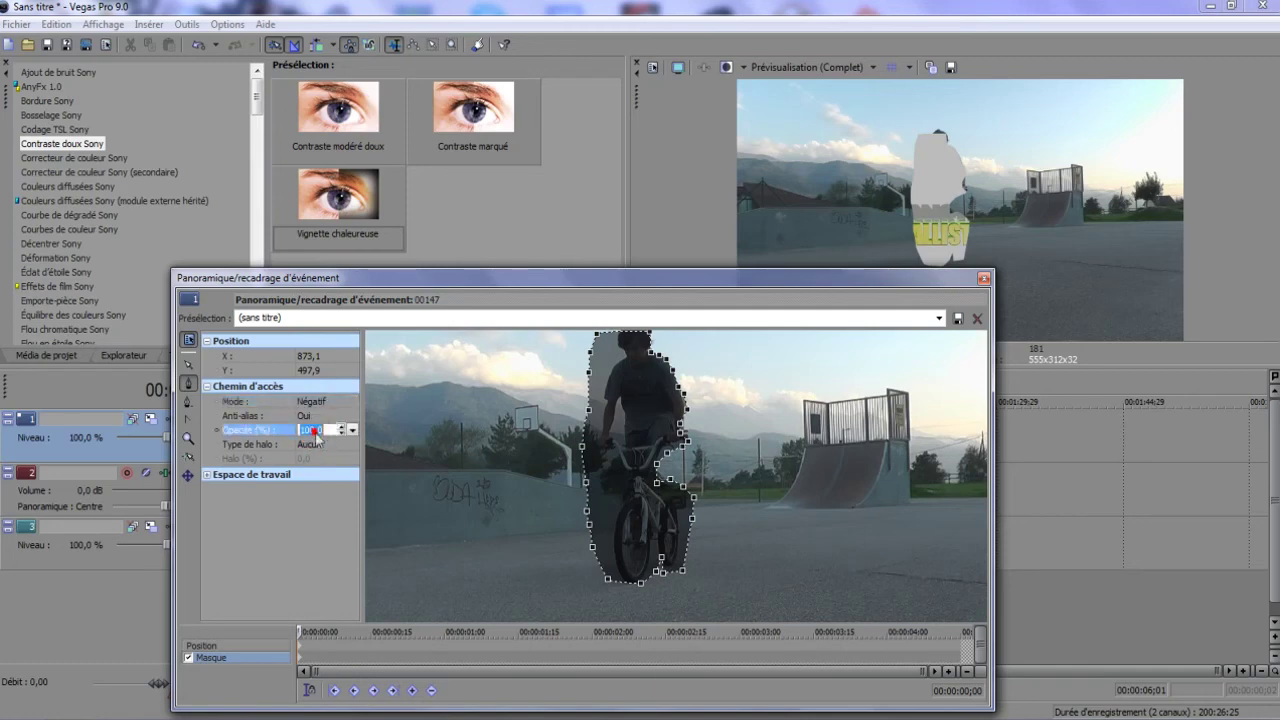
{"action": "left_click", "coordinate": [353, 431]}
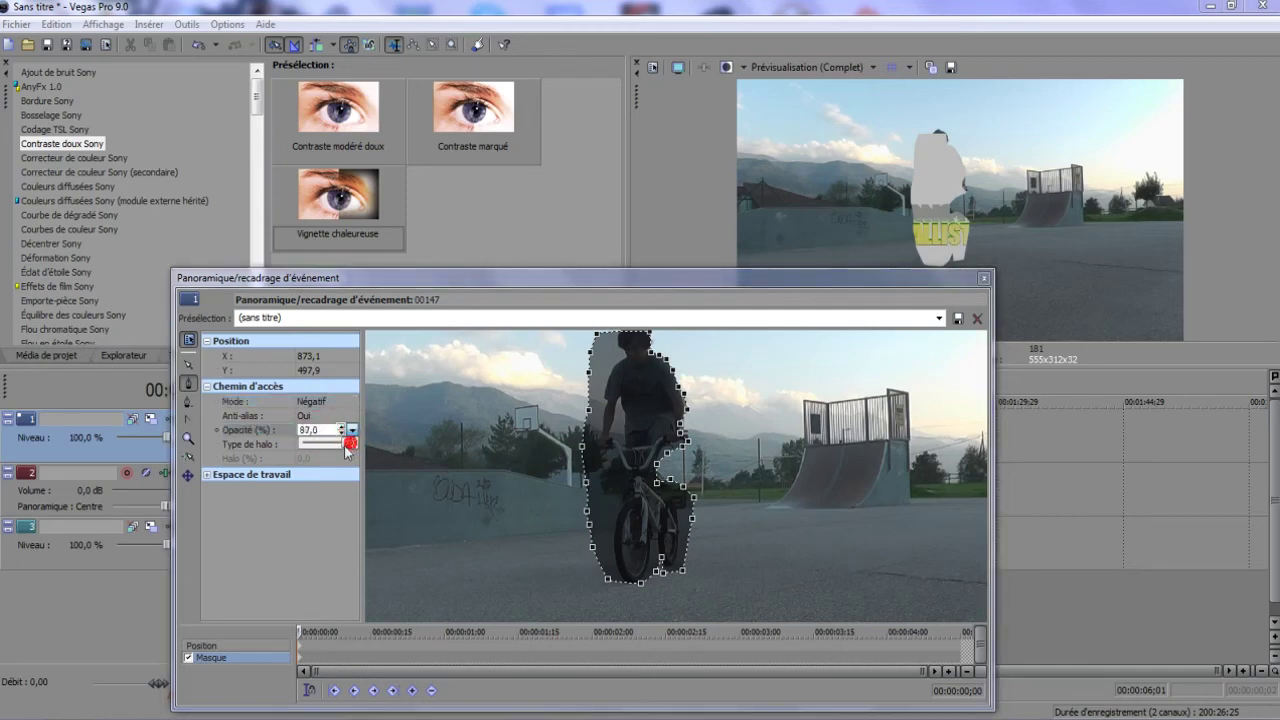
{"action": "left_click_drag", "start_coordinate": [327, 452], "coordinate": [361, 455]}
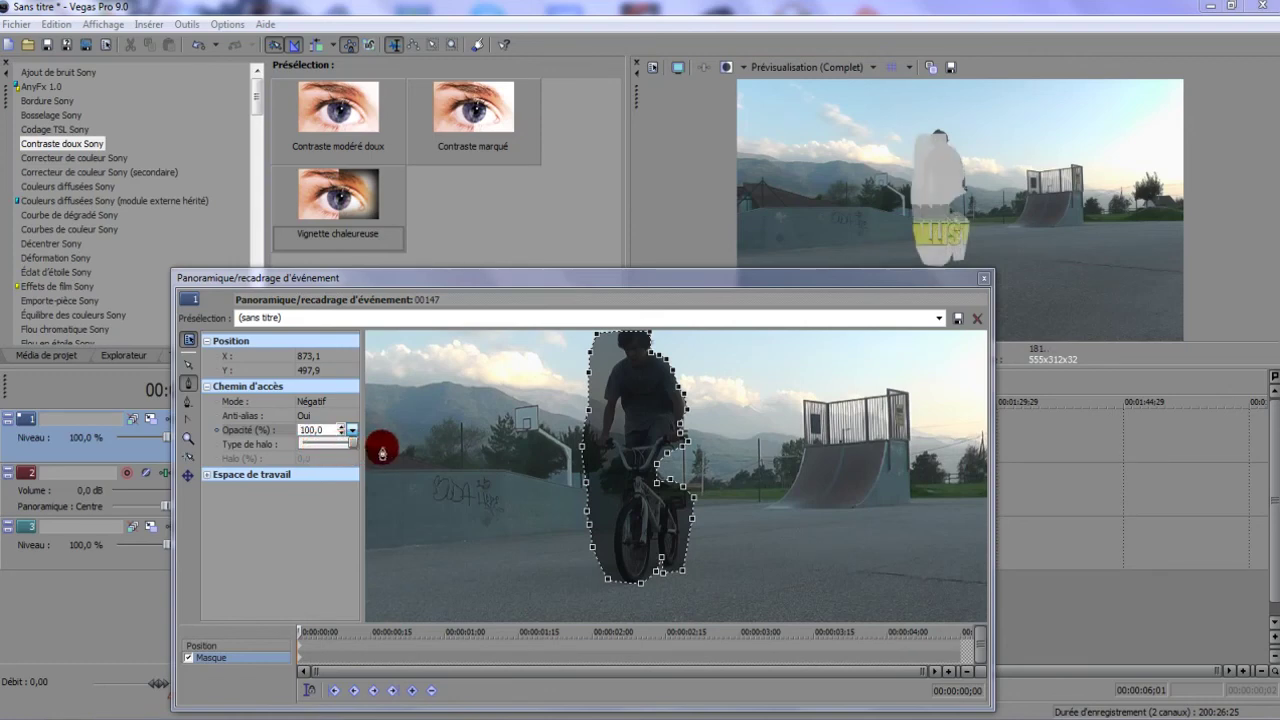
Set the mask path's feather type (Type de halo) to Les deux
{"action": "left_click", "coordinate": [313, 463]}
{"action": "left_click", "coordinate": [309, 447]}
{"action": "left_click", "coordinate": [316, 480]}
Try different feather amounts (Halo) on the mask path and return the value to 0,0
{"action": "left_click", "coordinate": [349, 459]}
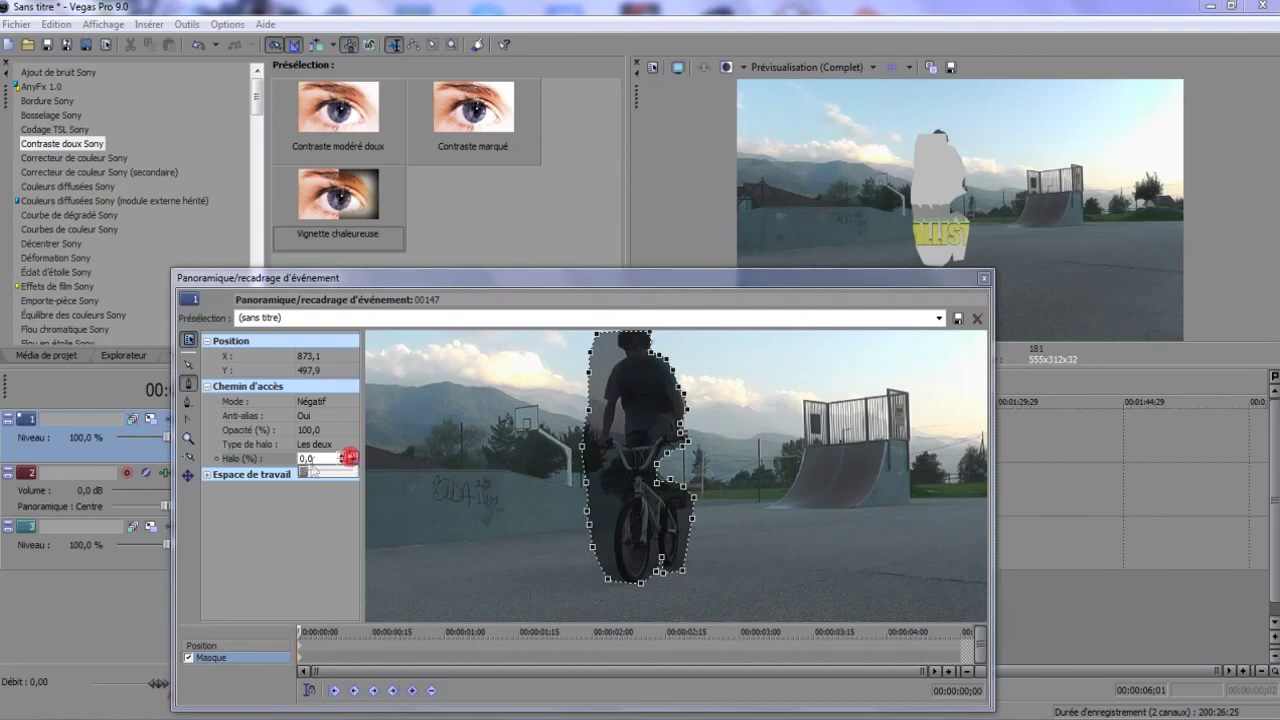
{"action": "left_click_drag", "start_coordinate": [310, 478], "coordinate": [328, 396]}
{"action": "left_click", "coordinate": [274, 403]}
{"action": "left_click", "coordinate": [306, 457]}
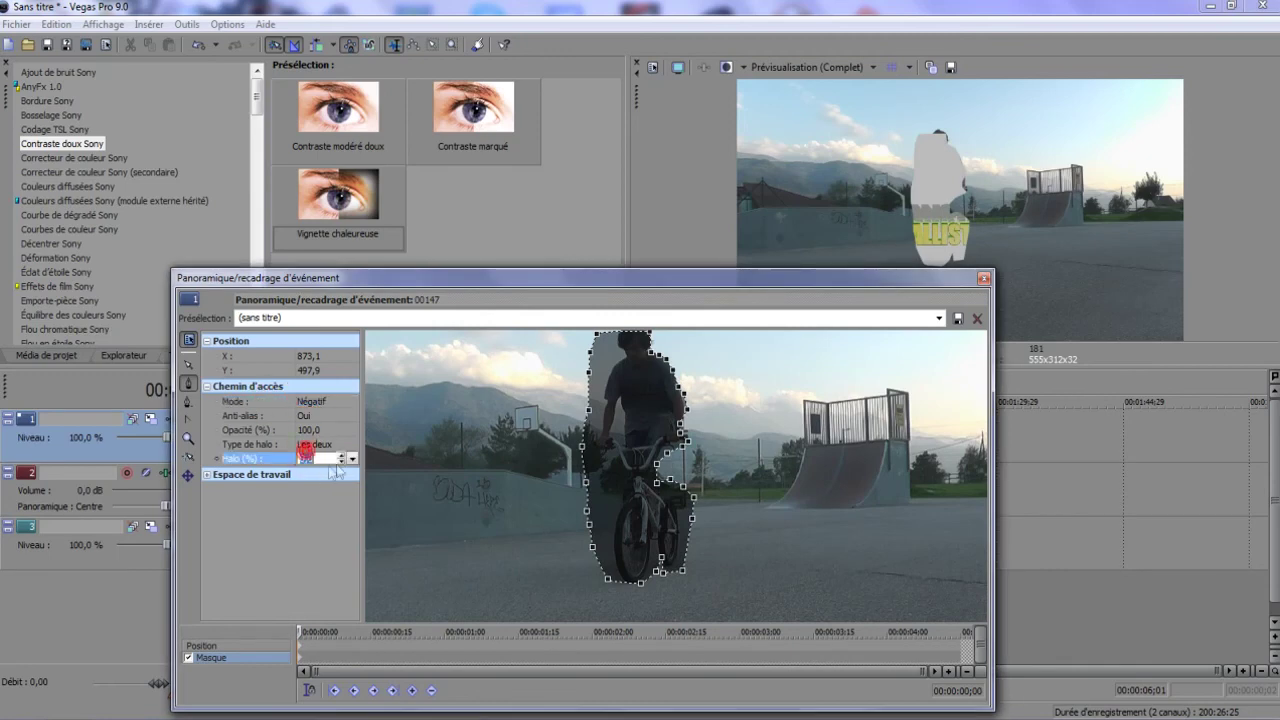
{"action": "left_click", "coordinate": [353, 460]}
{"action": "mouse_move", "coordinate": [314, 480]}
{"action": "left_mouse_down"}
{"action": "mouse_move", "coordinate": [362, 478]}
{"action": "mouse_move", "coordinate": [295, 487]}
{"action": "left_mouse_up"}
{"action": "left_click_drag", "start_coordinate": [347, 475], "coordinate": [258, 485]}
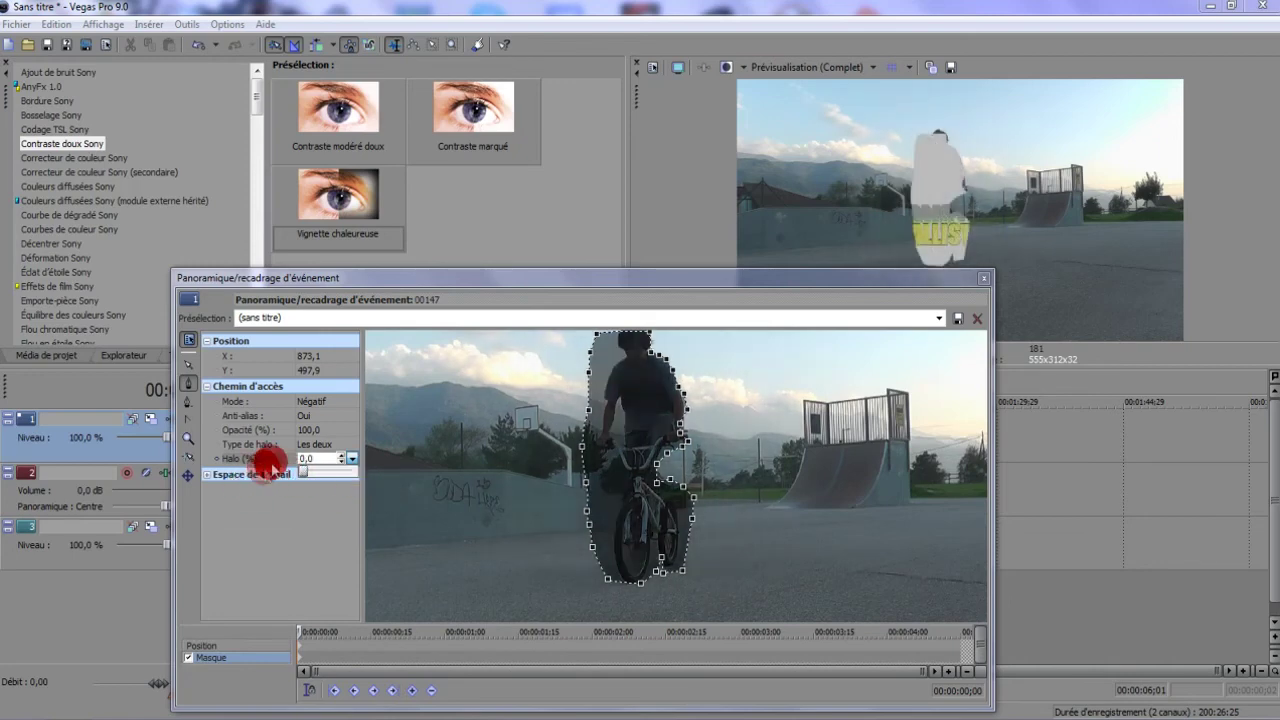
{"action": "left_click", "coordinate": [269, 464]}
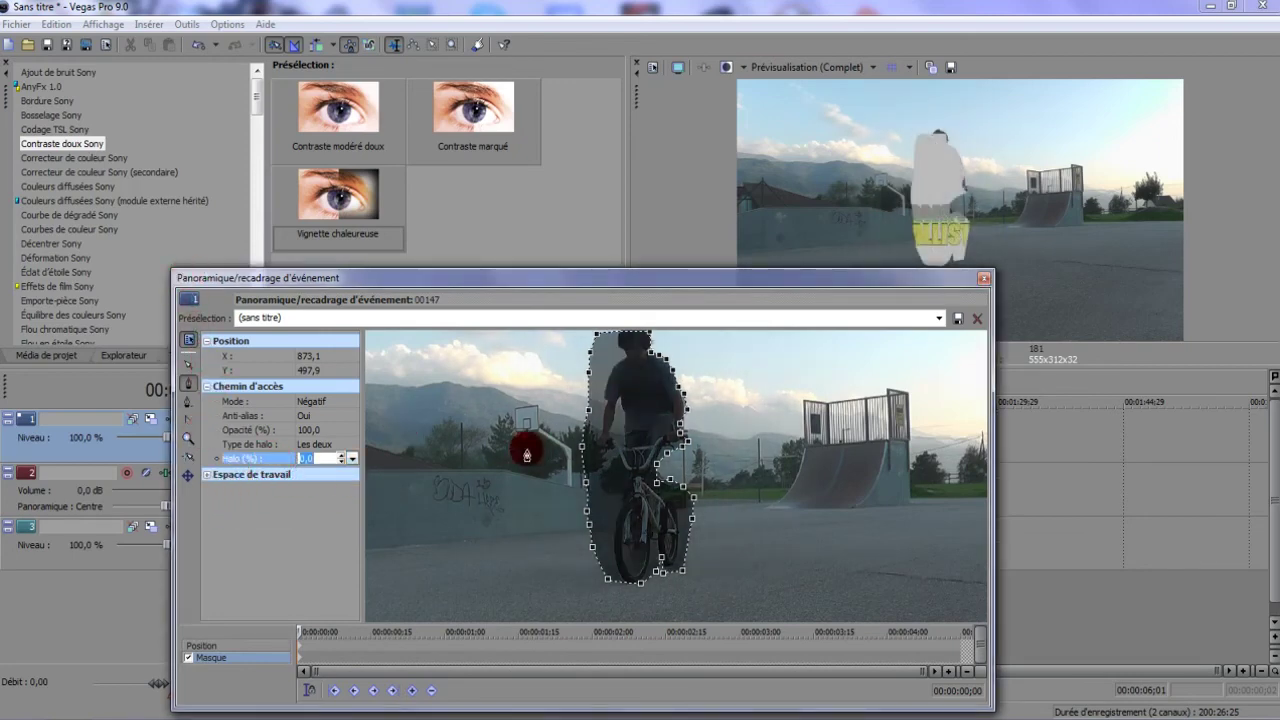
Move the whole mask off the rider with the normal edit tool, its reference point at about X 785, Y 593
{"action": "right_click", "coordinate": [640, 449]}
{"action": "left_click", "coordinate": [206, 563]}
{"action": "left_click", "coordinate": [194, 377]}
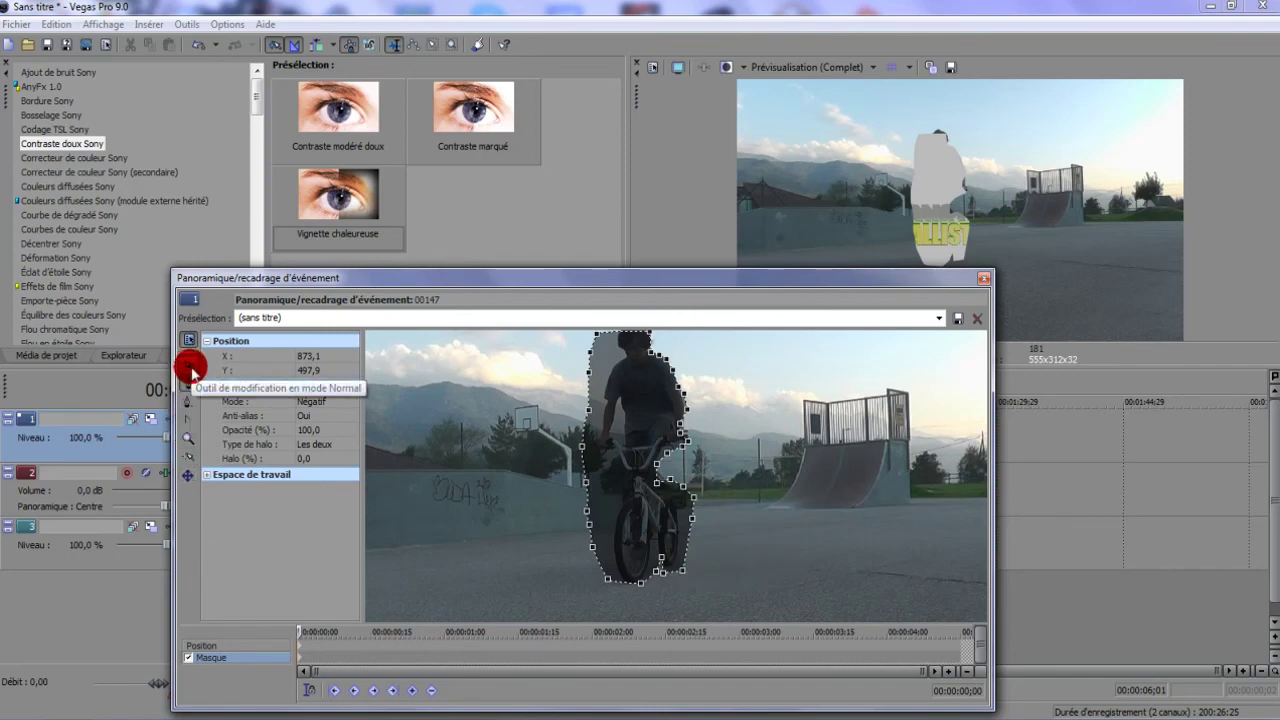
{"action": "left_click", "coordinate": [189, 368]}
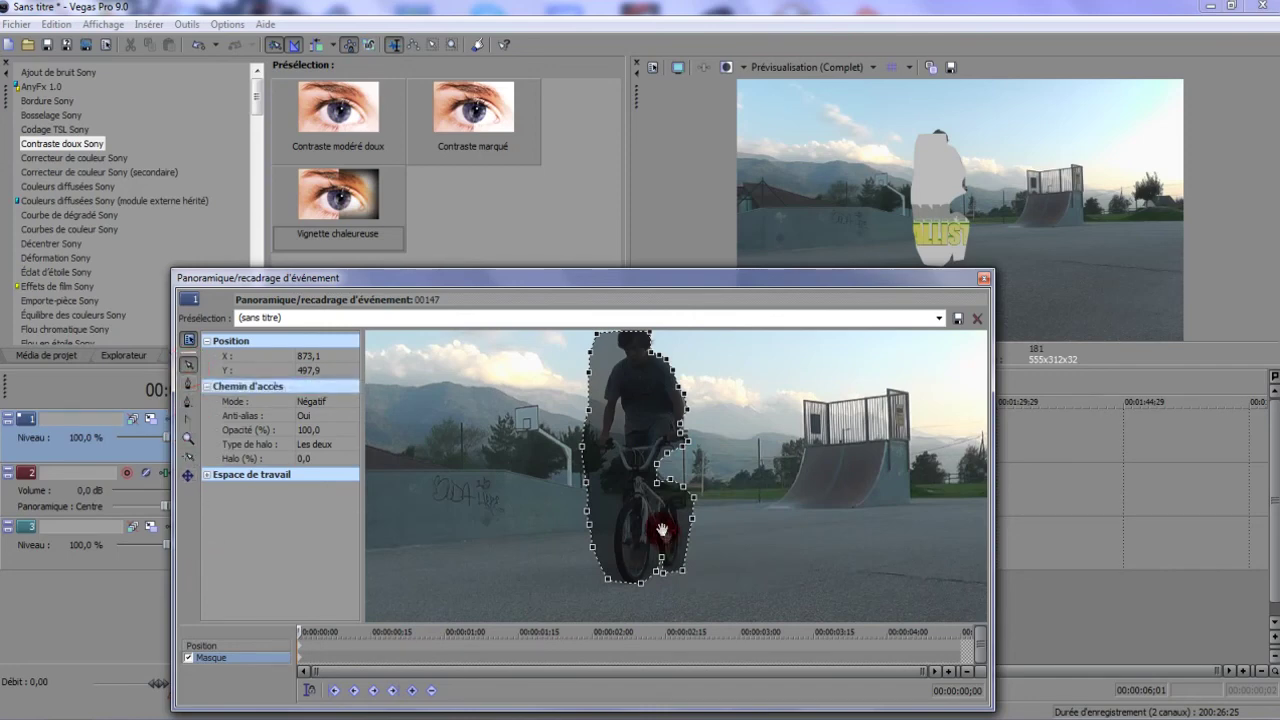
{"action": "left_click", "coordinate": [590, 489]}
{"action": "left_click_drag", "start_coordinate": [585, 487], "coordinate": [494, 549]}
Try animating the mask by moving it to about X 1021, Y 595 at 00:00:01;26, and discard the added keyframes
{"action": "left_click_drag", "start_coordinate": [300, 628], "coordinate": [571, 628]}
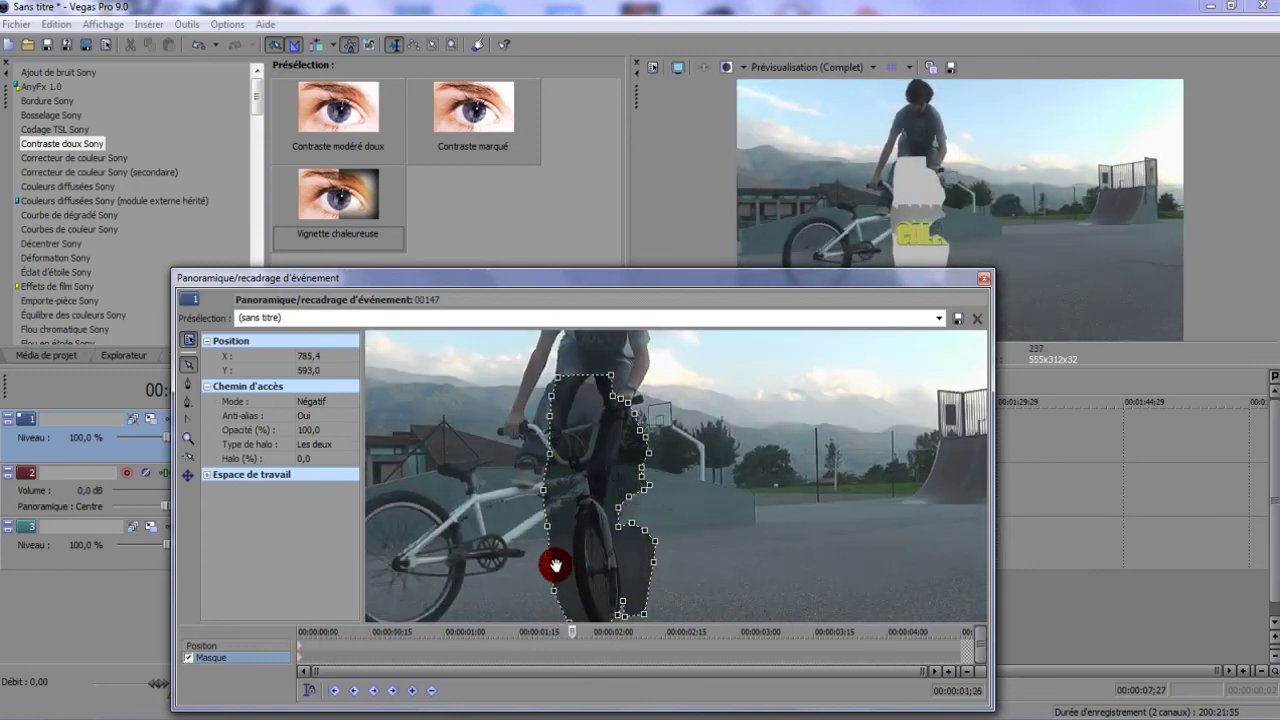
{"action": "left_click_drag", "start_coordinate": [553, 570], "coordinate": [655, 572]}
{"action": "left_click", "coordinate": [590, 650]}
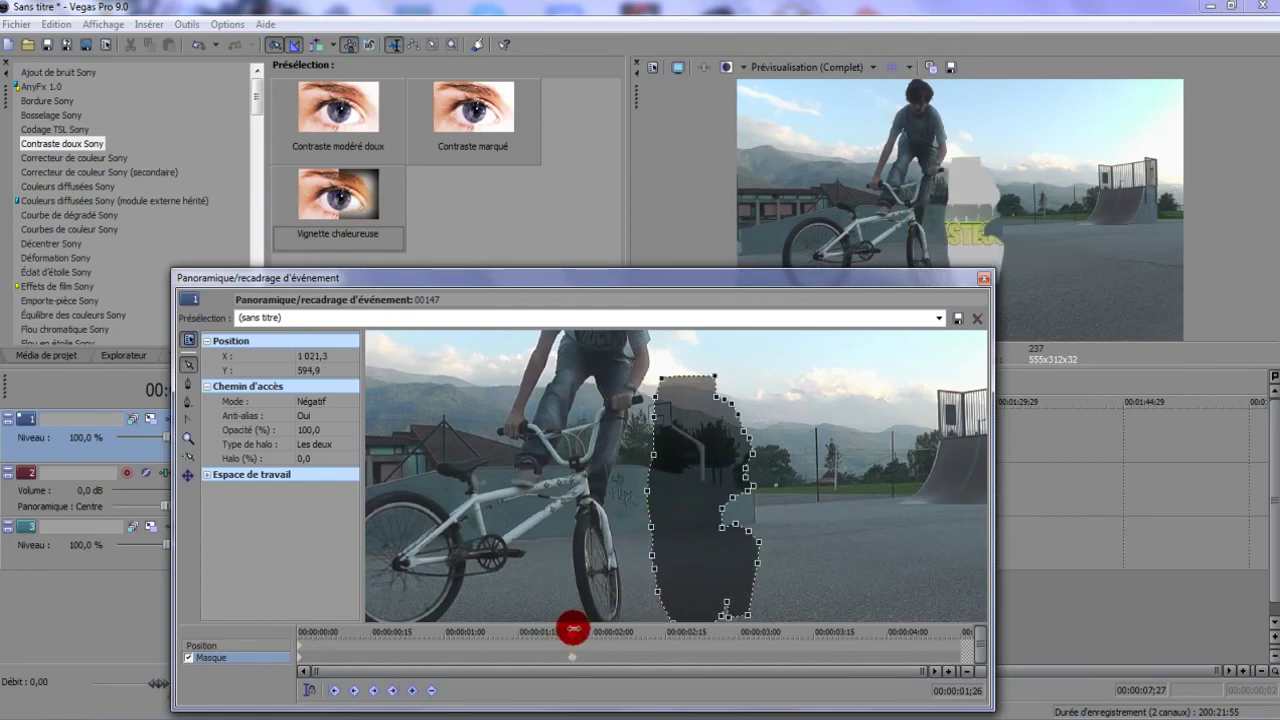
{"action": "left_click_drag", "start_coordinate": [573, 629], "coordinate": [592, 660]}
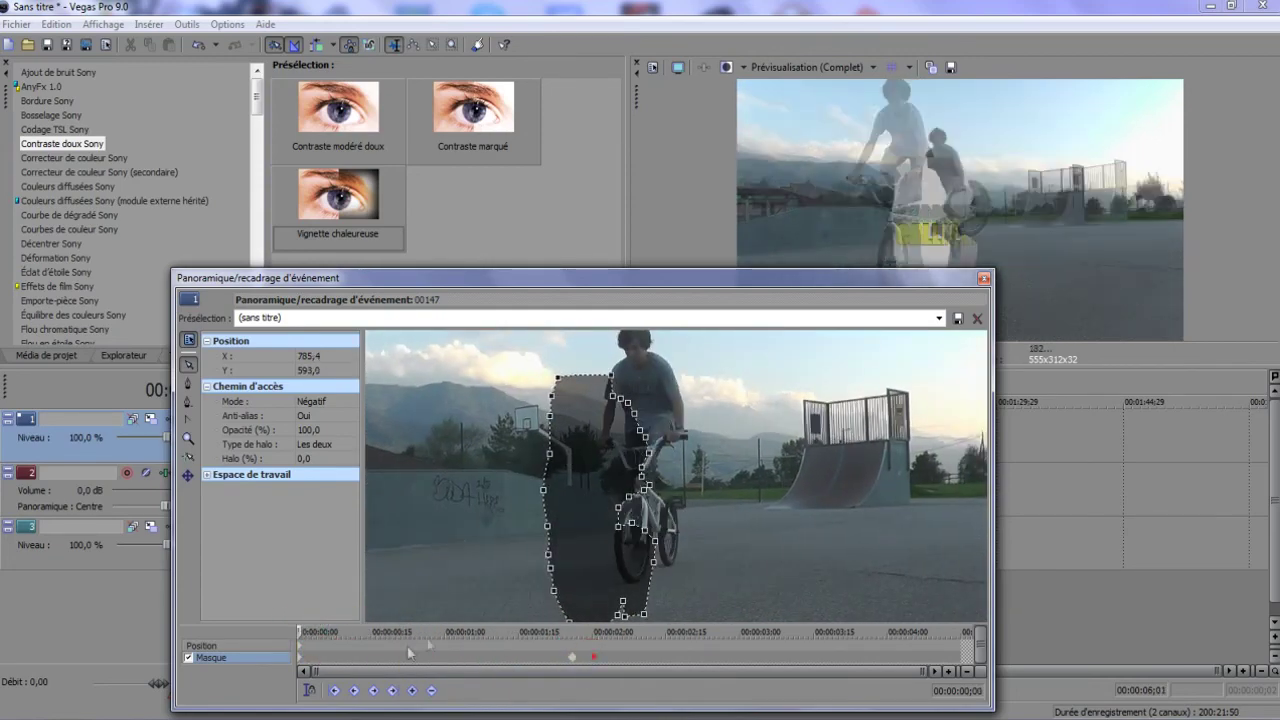
{"action": "left_click", "coordinate": [227, 636]}
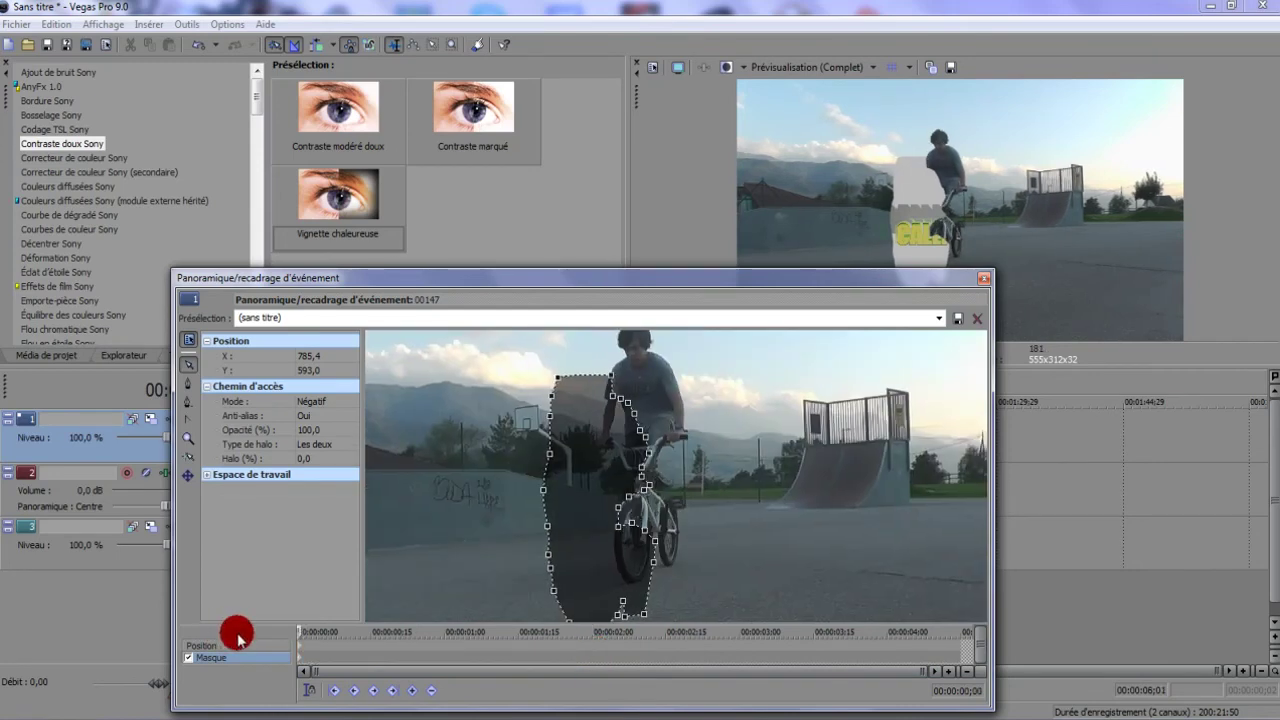
Move the mask back over the rider, its reference point at about X 888, Y 500, and deselect its points
{"action": "left_click_drag", "start_coordinate": [535, 507], "coordinate": [588, 452]}
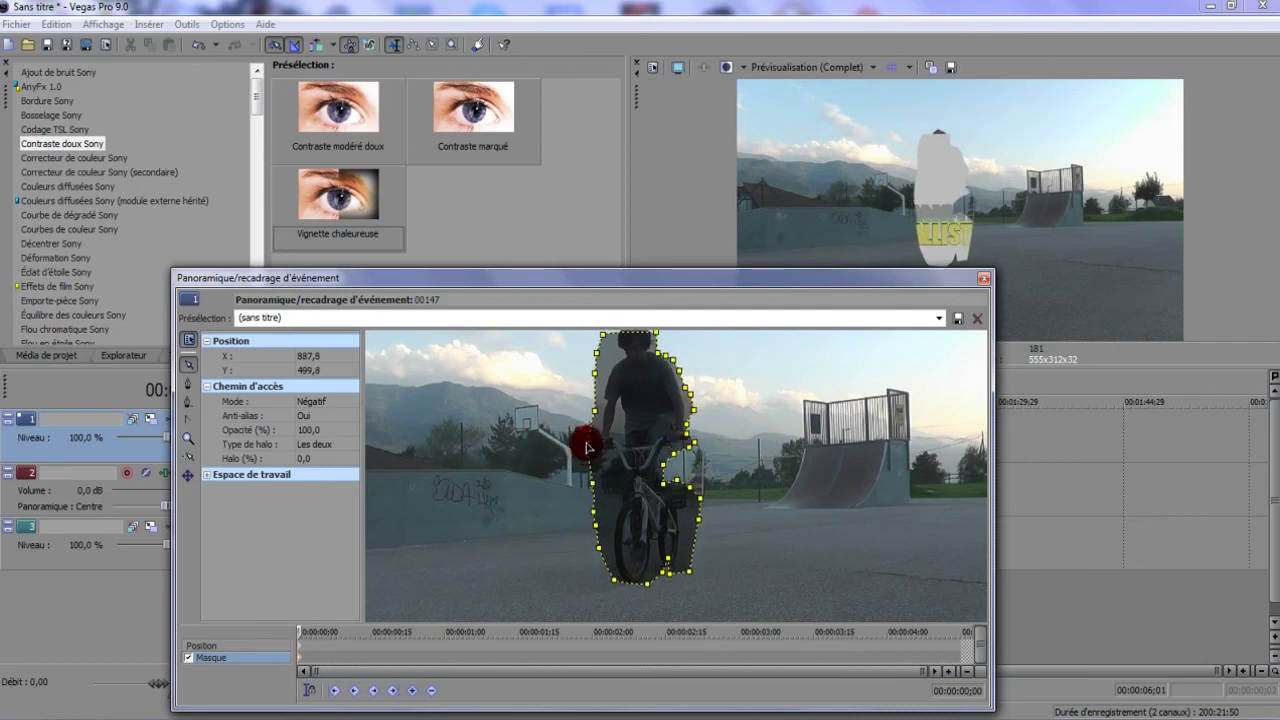
{"action": "left_click", "coordinate": [588, 447]}
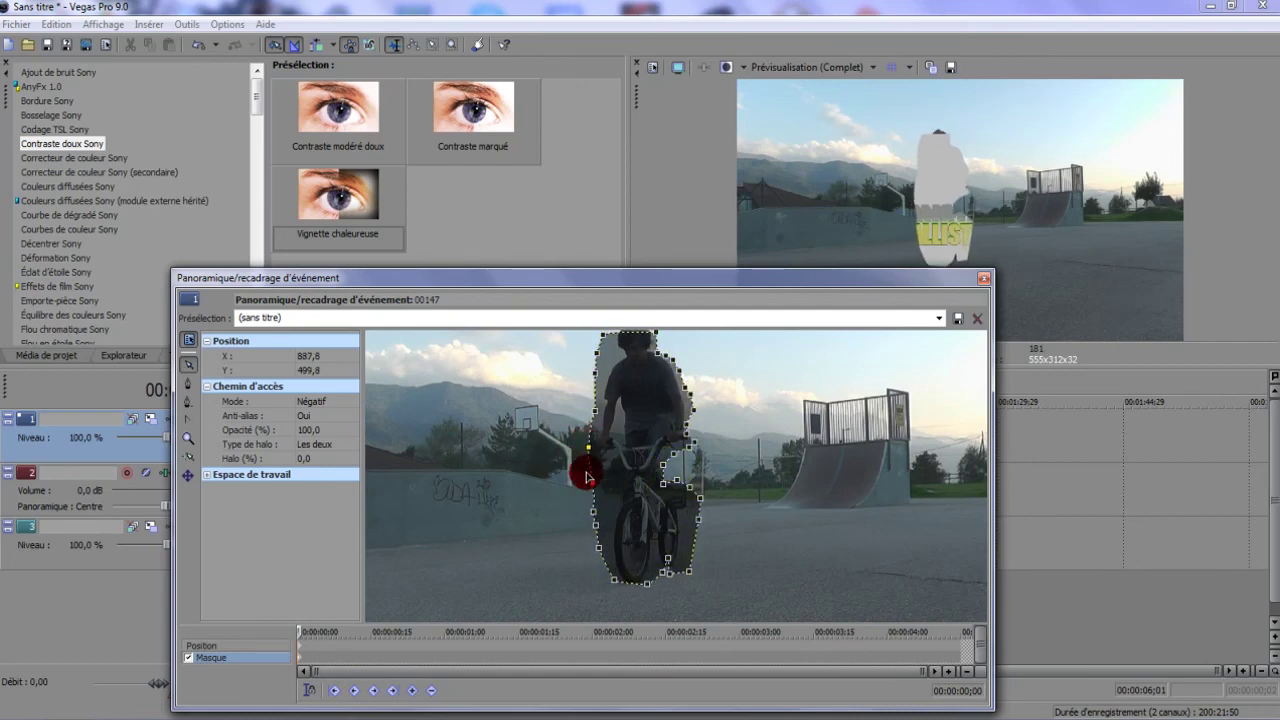
{"action": "left_click", "coordinate": [301, 394]}
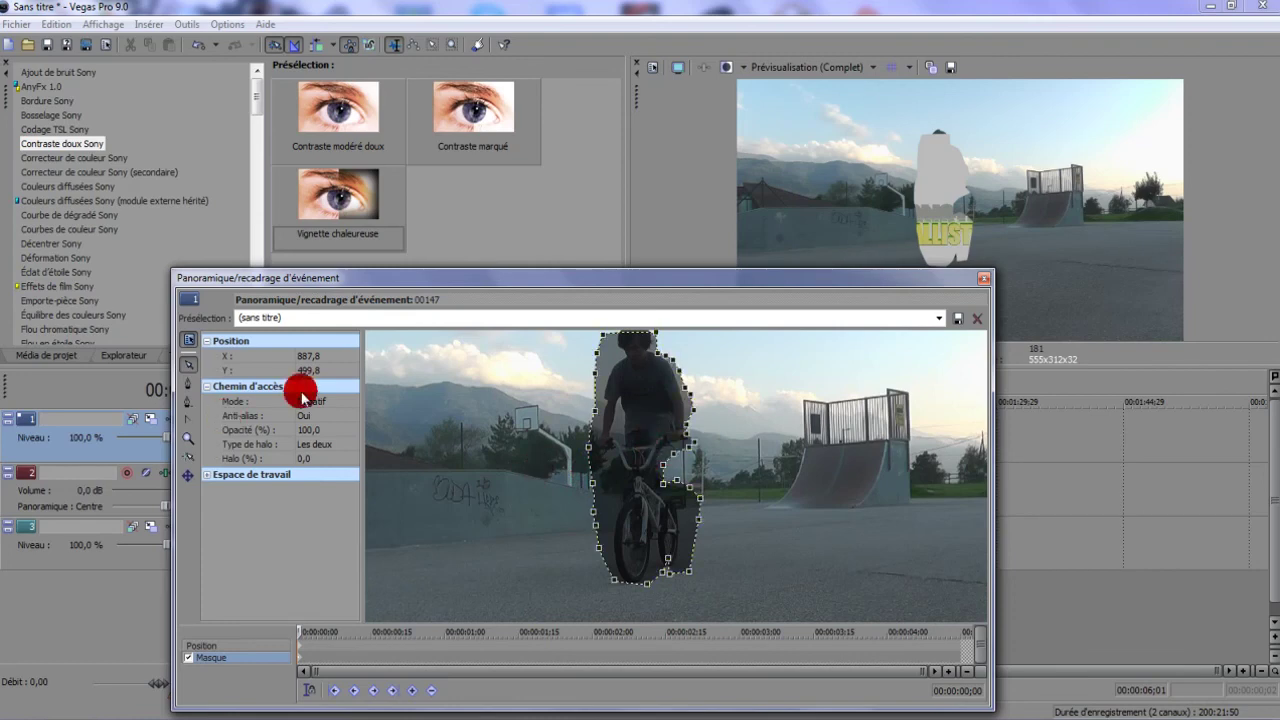
{"action": "left_click", "coordinate": [189, 366]}
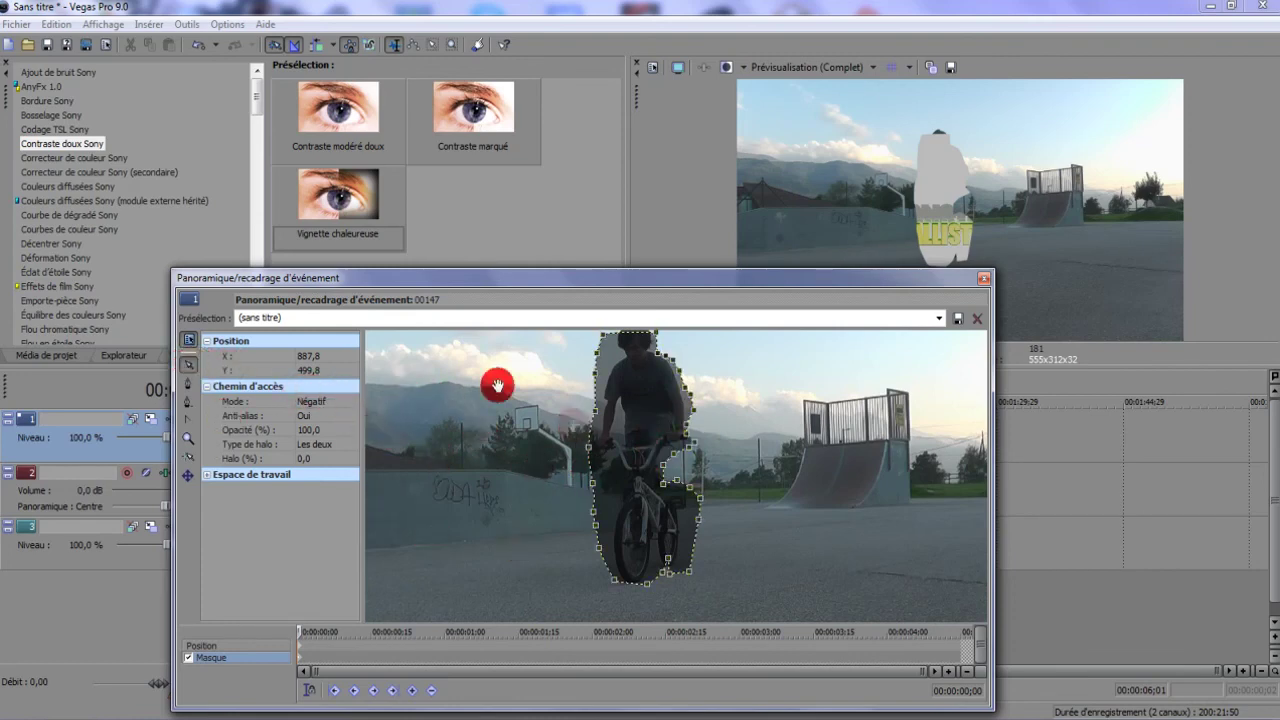
{"action": "left_click", "coordinate": [502, 447]}
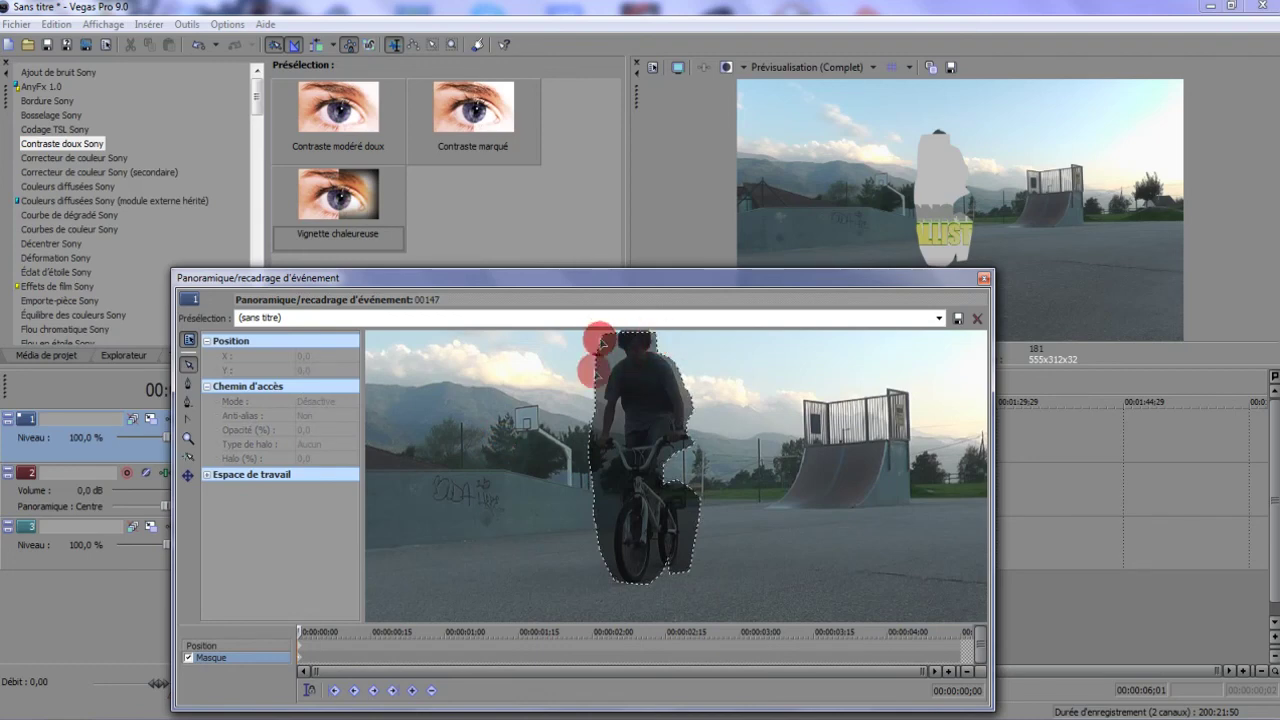
Pull out split tangent handles on the mask points beside the bike's rear wheel to curve the path
{"action": "left_click", "coordinate": [670, 564]}
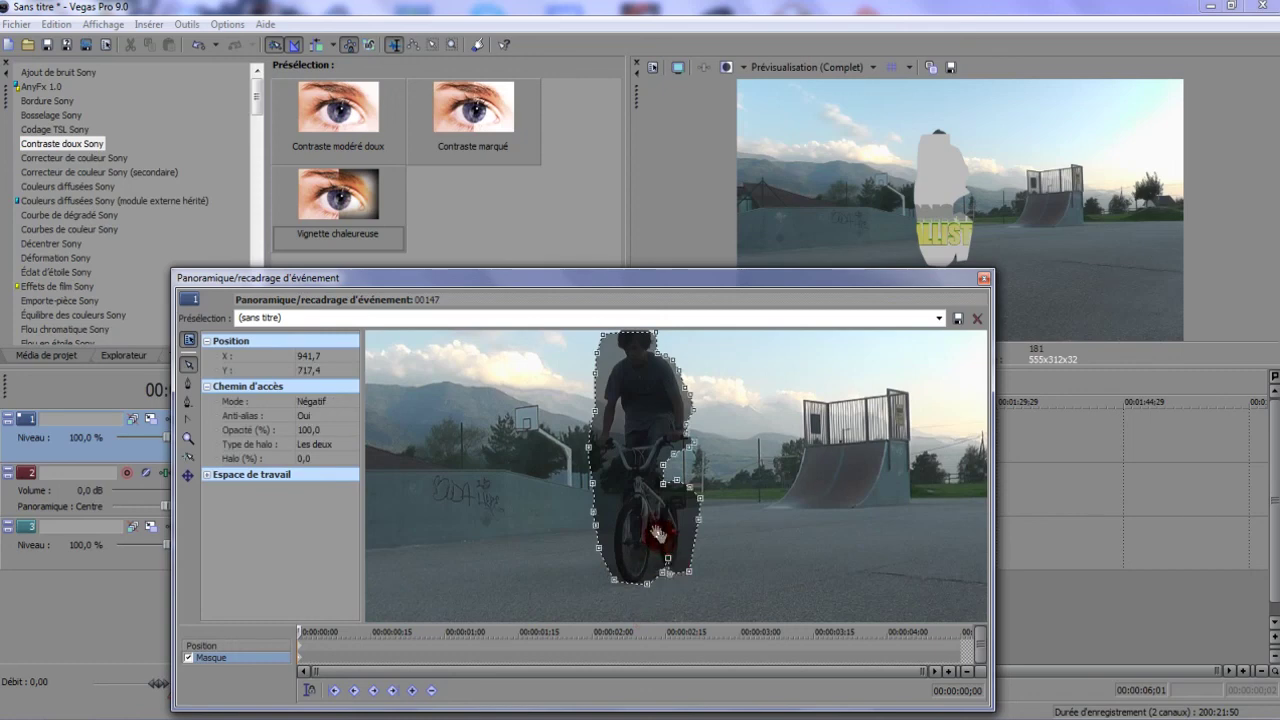
{"action": "left_click", "coordinate": [188, 424]}
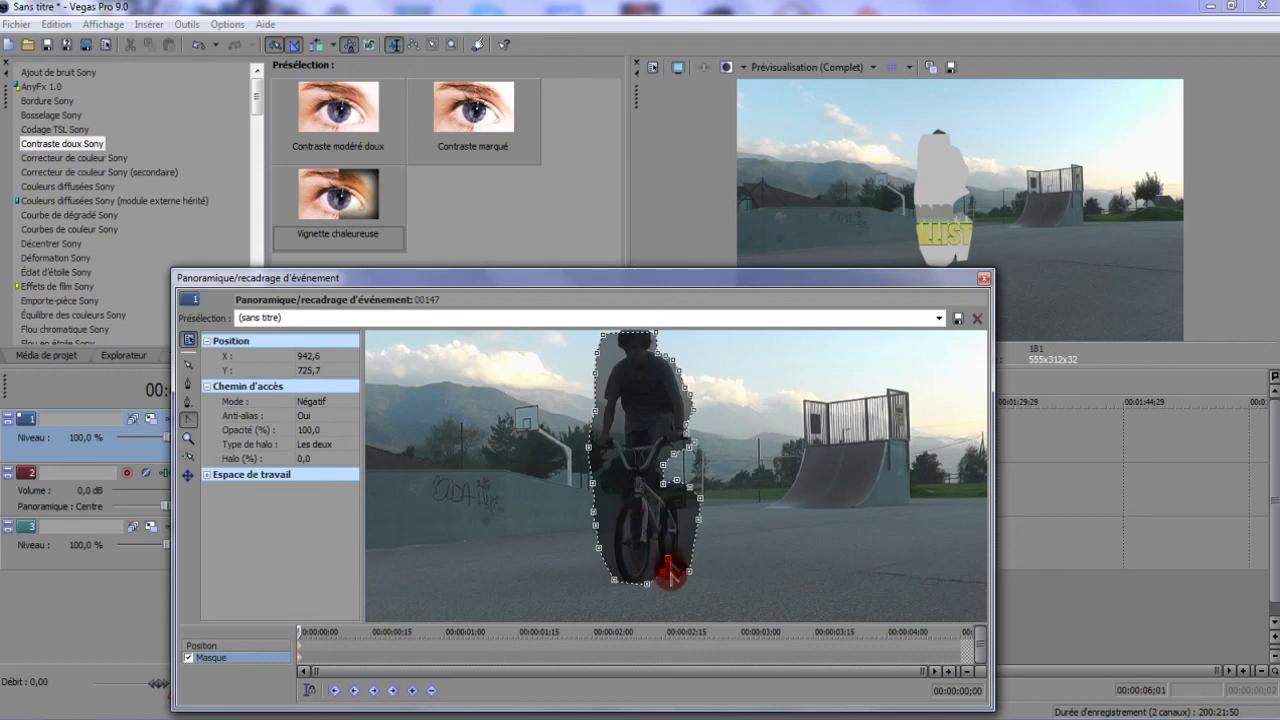
{"action": "left_click", "coordinate": [688, 655]}
{"action": "left_click_drag", "start_coordinate": [494, 546], "coordinate": [456, 463]}
{"action": "scroll", "coordinate": [408, 461], "scroll_direction": "up", "scroll_amount": 4}
{"action": "scroll", "coordinate": [560, 546], "scroll_direction": "up", "scroll_amount": 5}
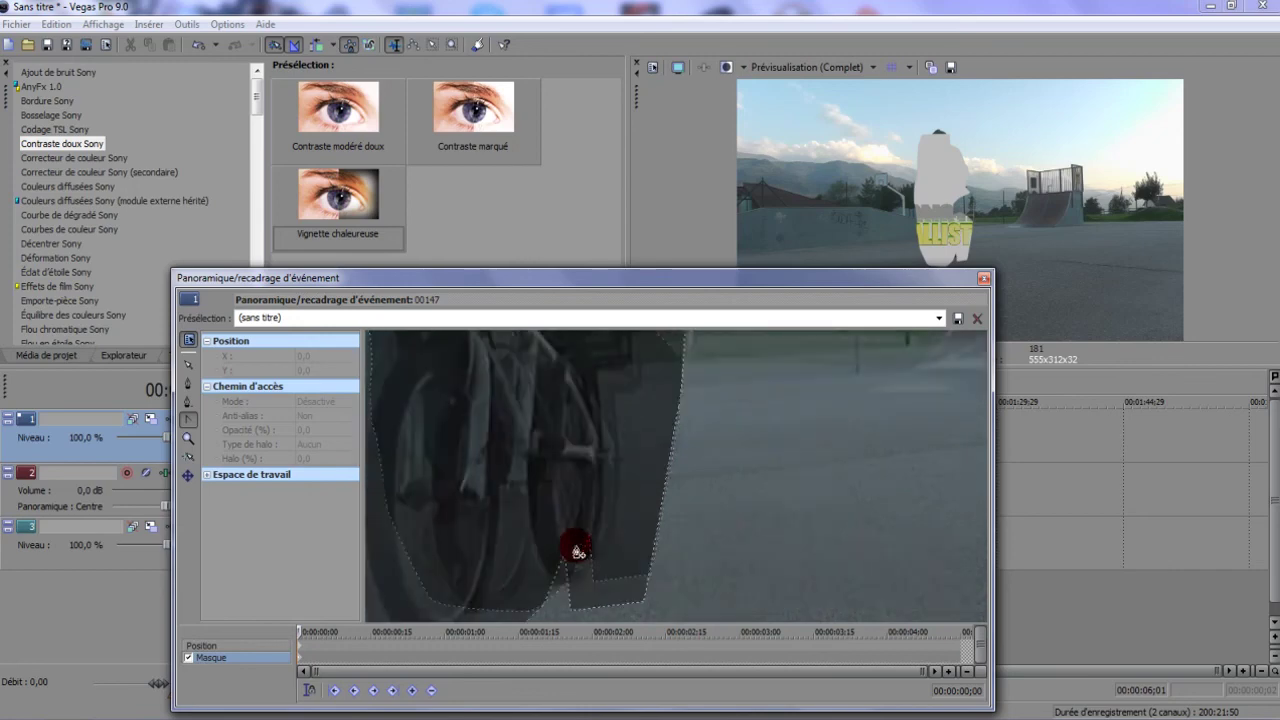
{"action": "left_click", "coordinate": [559, 560]}
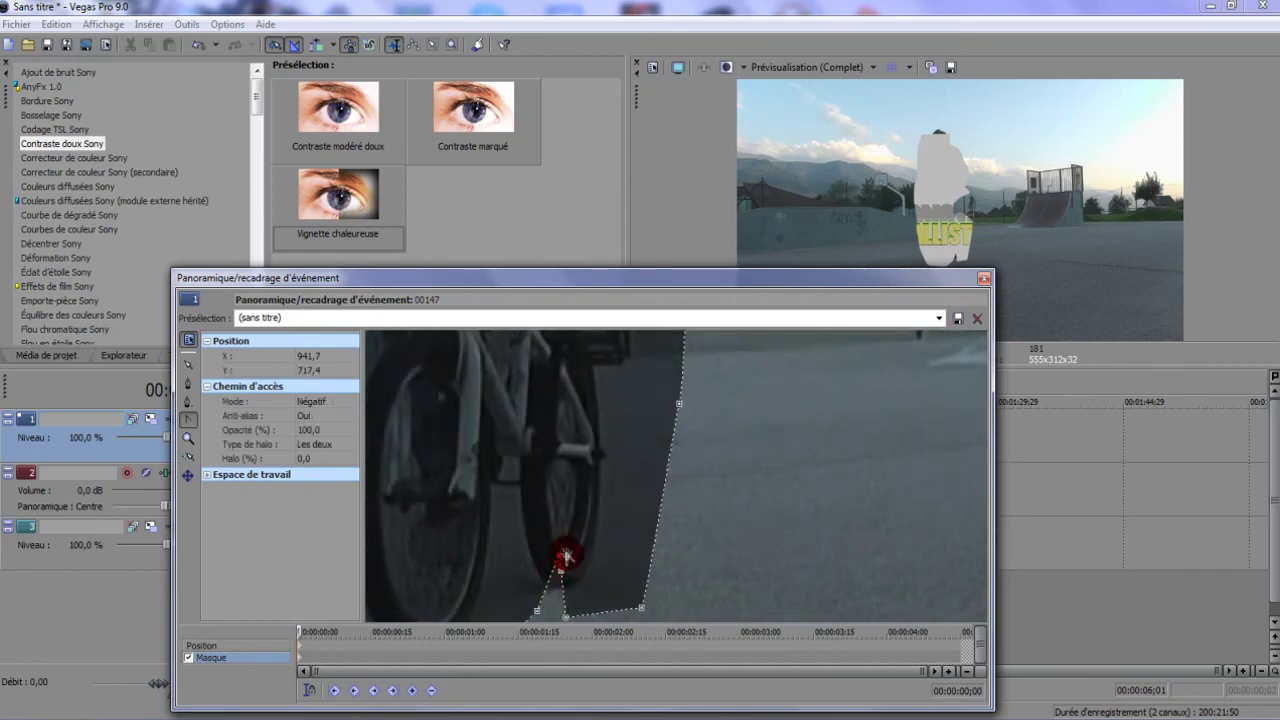
{"action": "left_click_drag", "start_coordinate": [647, 470], "coordinate": [484, 436]}
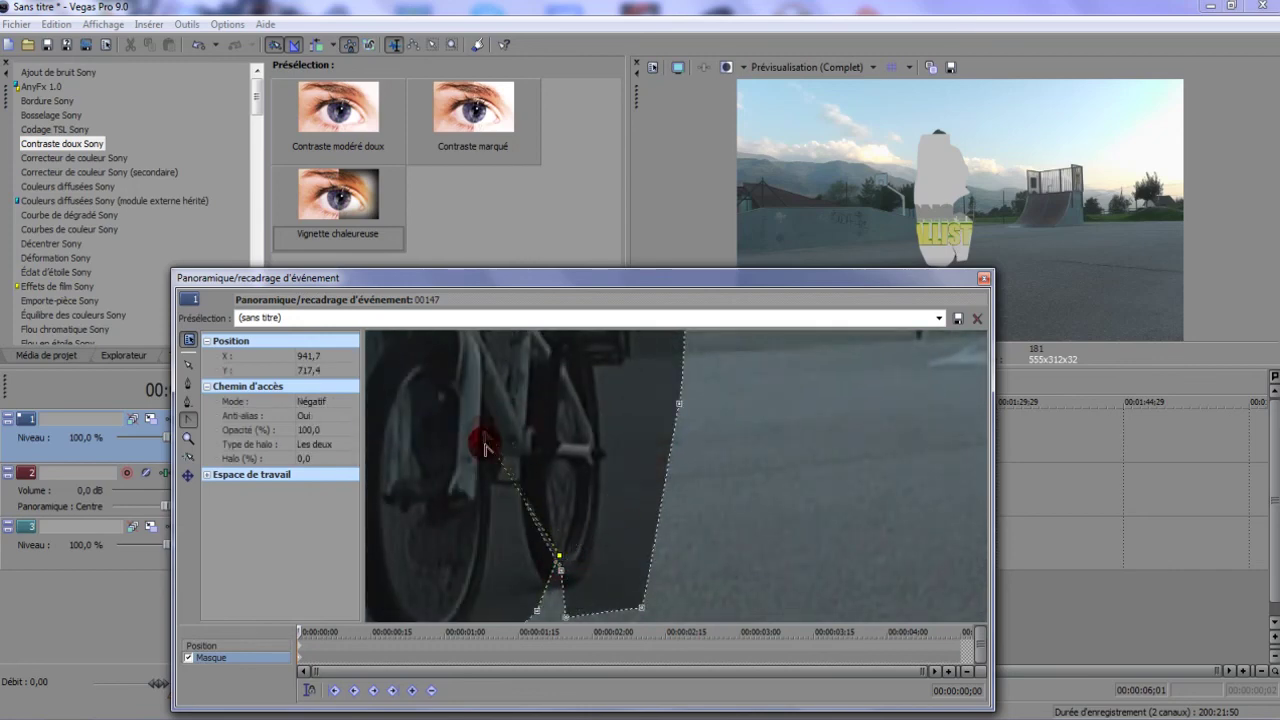
{"action": "mouse_move", "coordinate": [562, 567]}
{"action": "left_mouse_down"}
{"action": "mouse_move", "coordinate": [608, 560]}
{"action": "mouse_move", "coordinate": [771, 617]}
{"action": "mouse_move", "coordinate": [671, 583]}
{"action": "mouse_move", "coordinate": [568, 524]}
{"action": "left_mouse_up"}
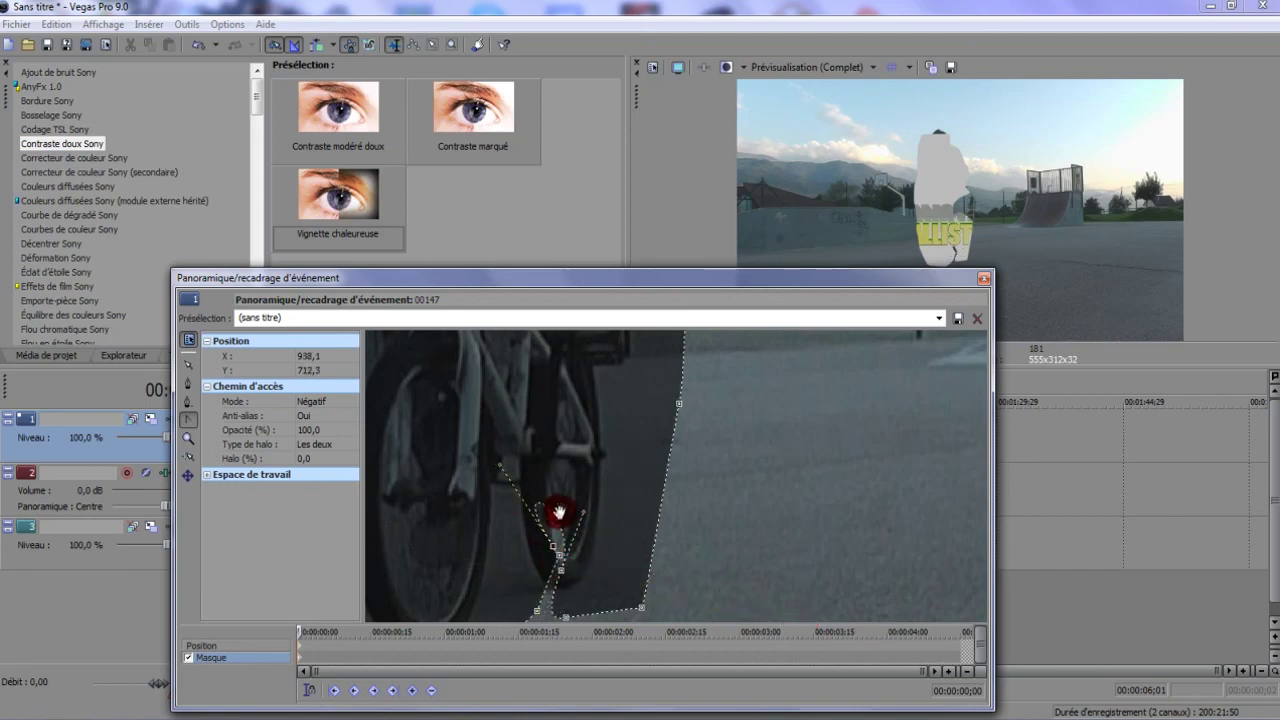
Reset and disable the mask of event 00147, and close its pan/crop window
{"action": "right_click", "coordinate": [578, 512]}
{"action": "left_click", "coordinate": [625, 526]}
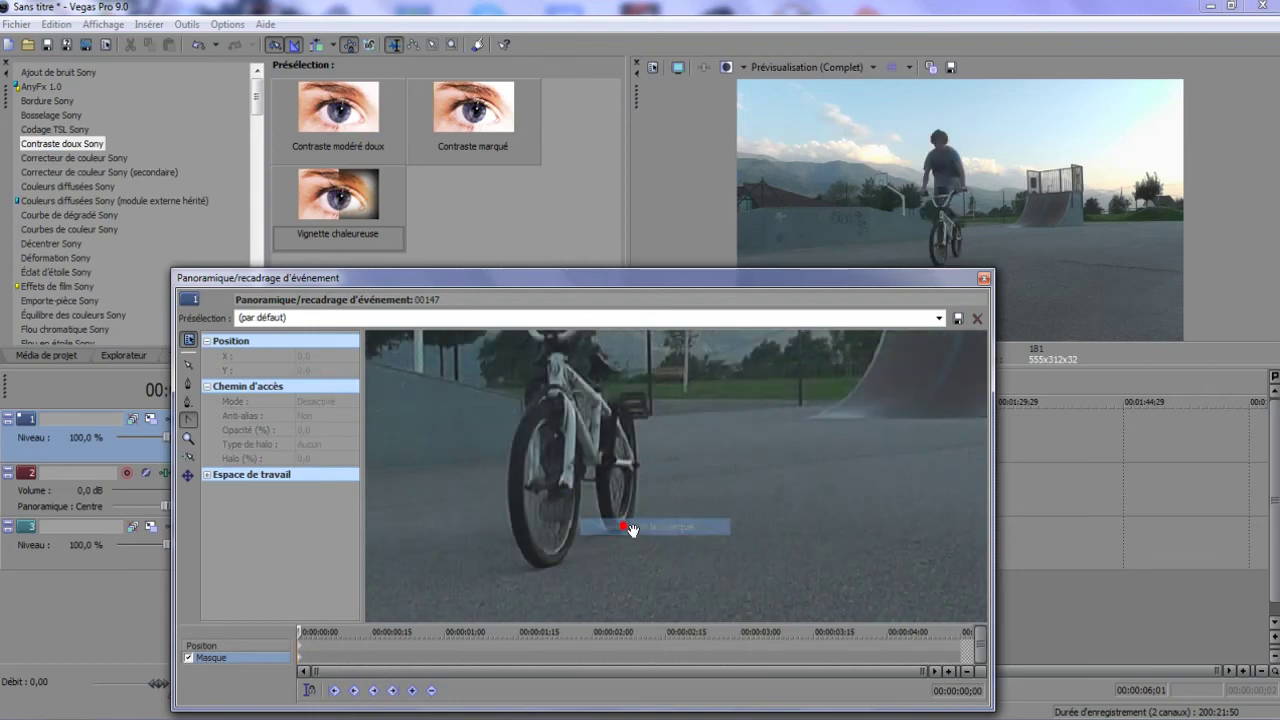
{"action": "scroll", "coordinate": [650, 537], "scroll_direction": "down", "scroll_amount": 5}
{"action": "left_click", "coordinate": [187, 657]}
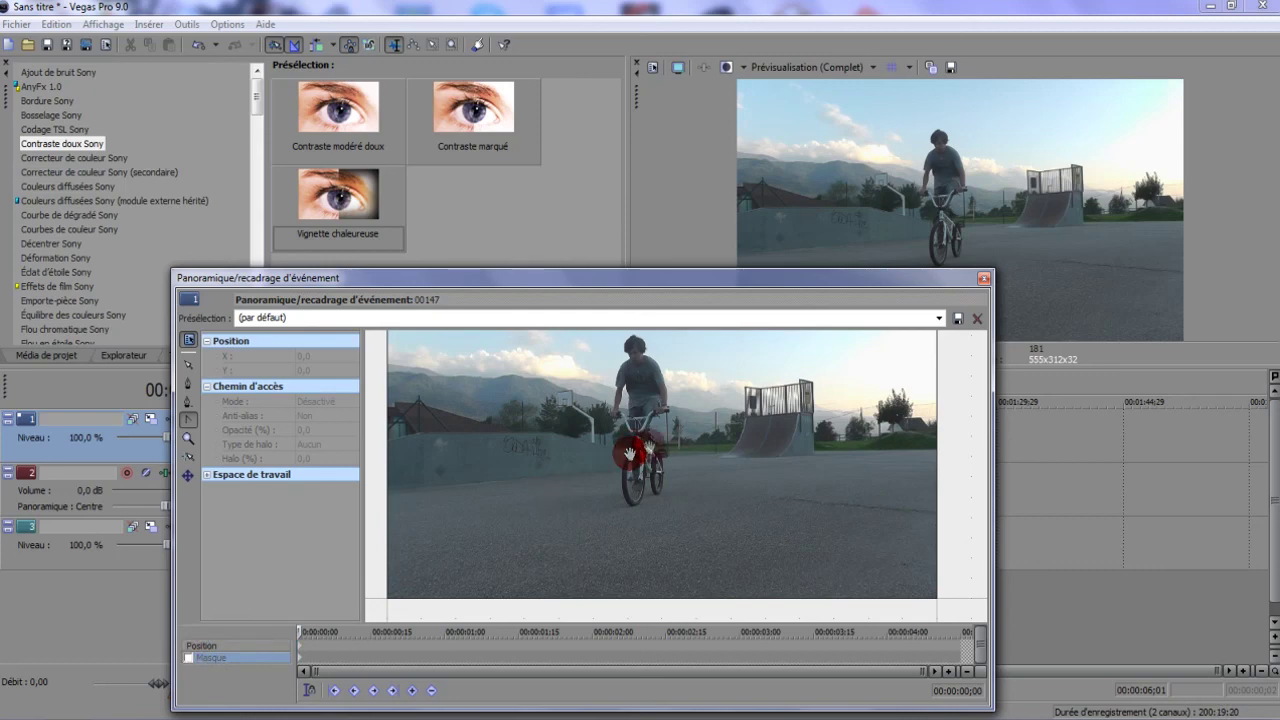
{"action": "left_click", "coordinate": [121, 463]}
{"action": "left_click", "coordinate": [187, 457]}
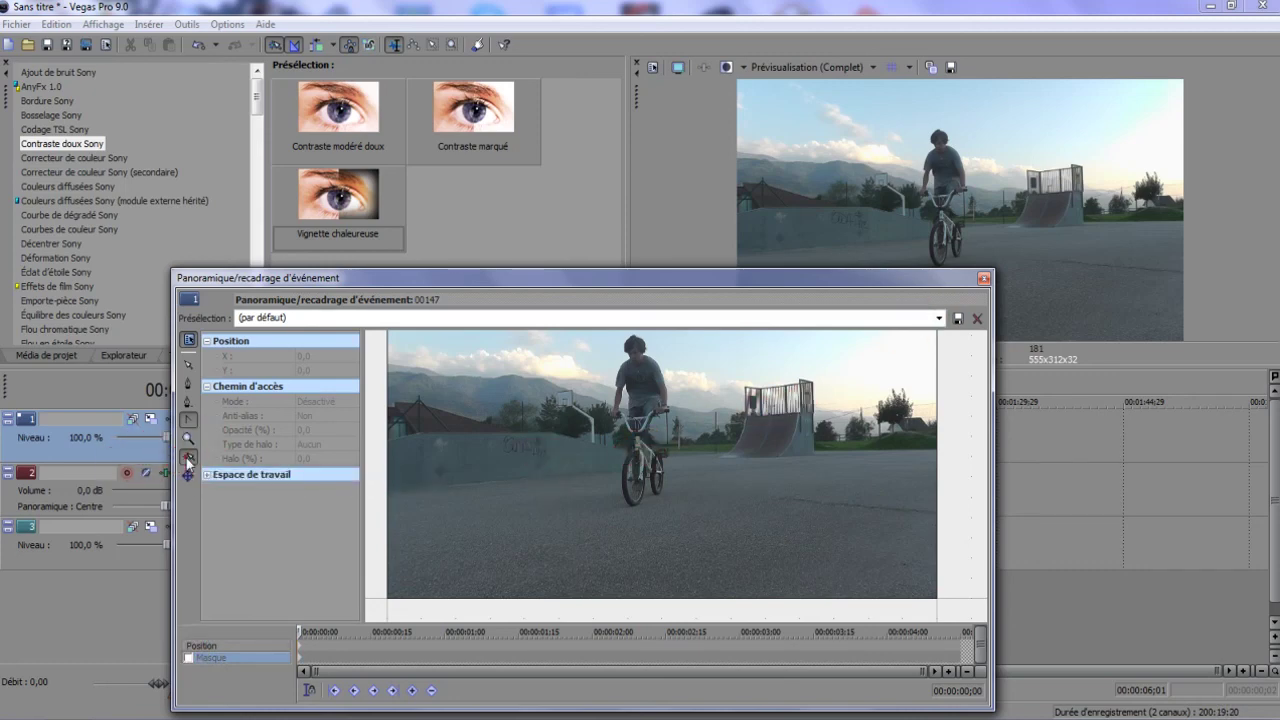
{"action": "left_click", "coordinate": [983, 278]}
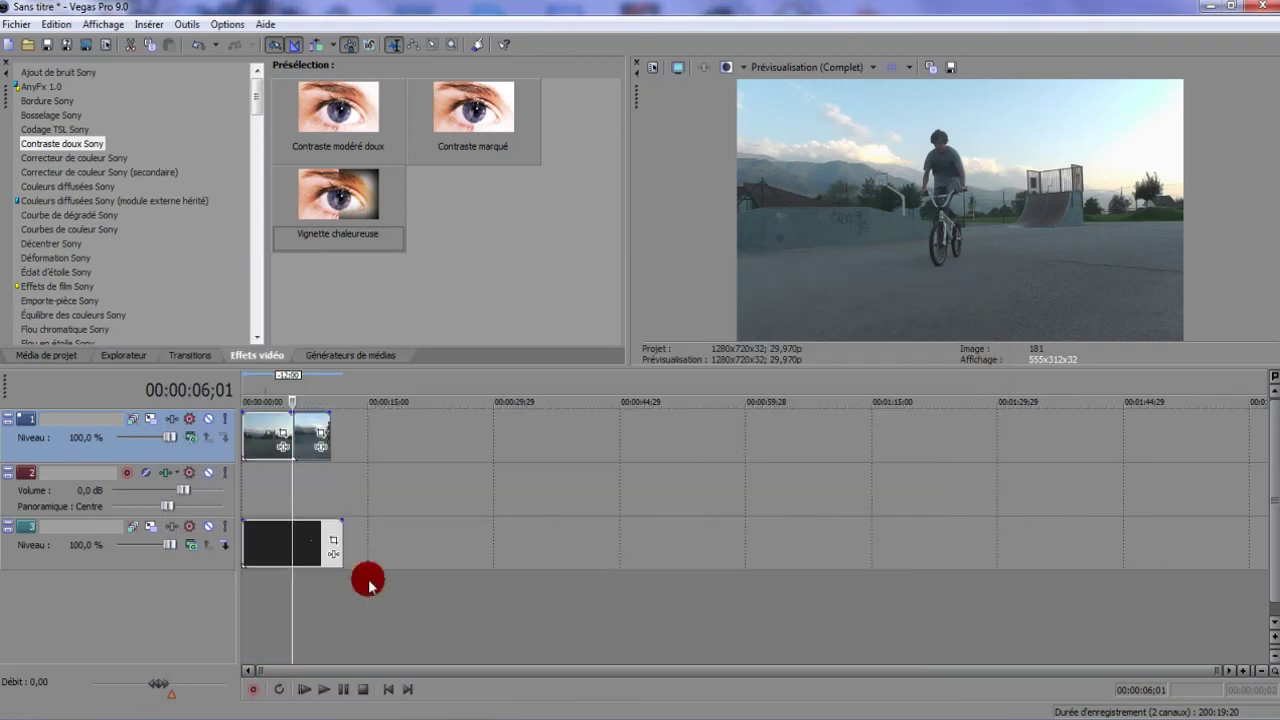
{"action": "left_click", "coordinate": [286, 593]}
{"action": "key", "text": "F10"}
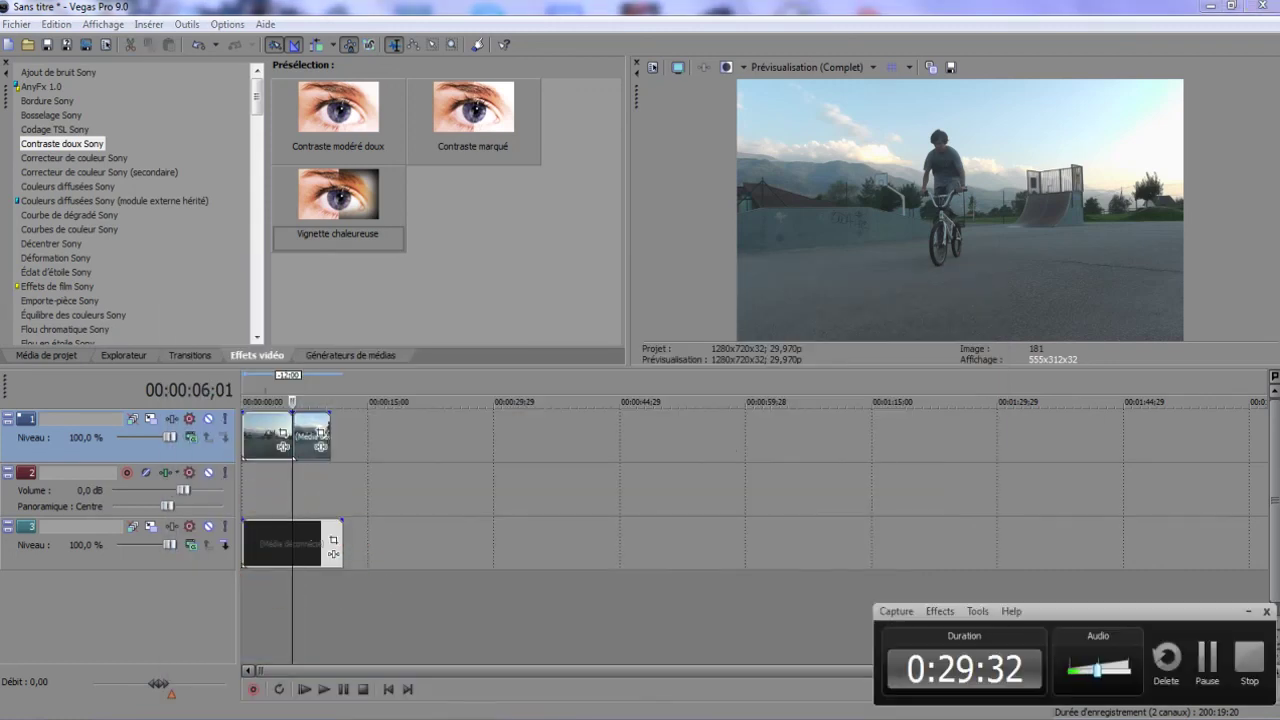
{"action": "left_click", "coordinate": [626, 718]}
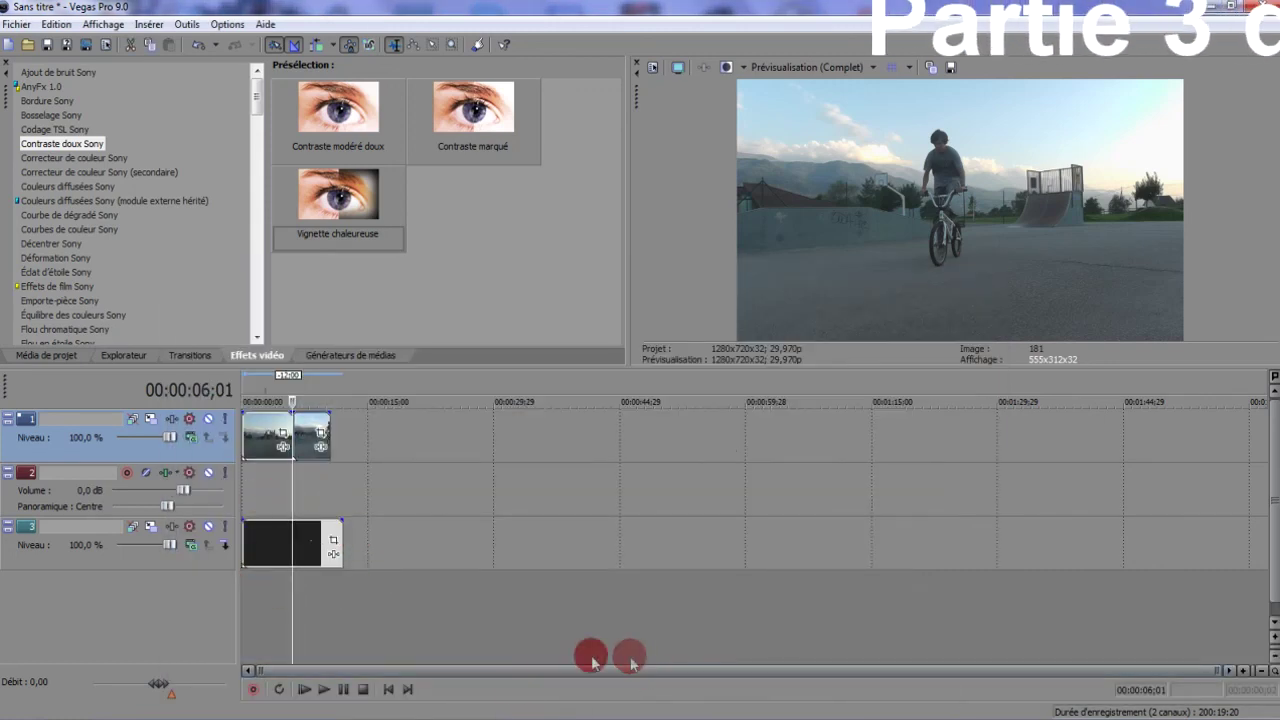
{"action": "left_click_drag", "start_coordinate": [286, 670], "coordinate": [22, 680]}
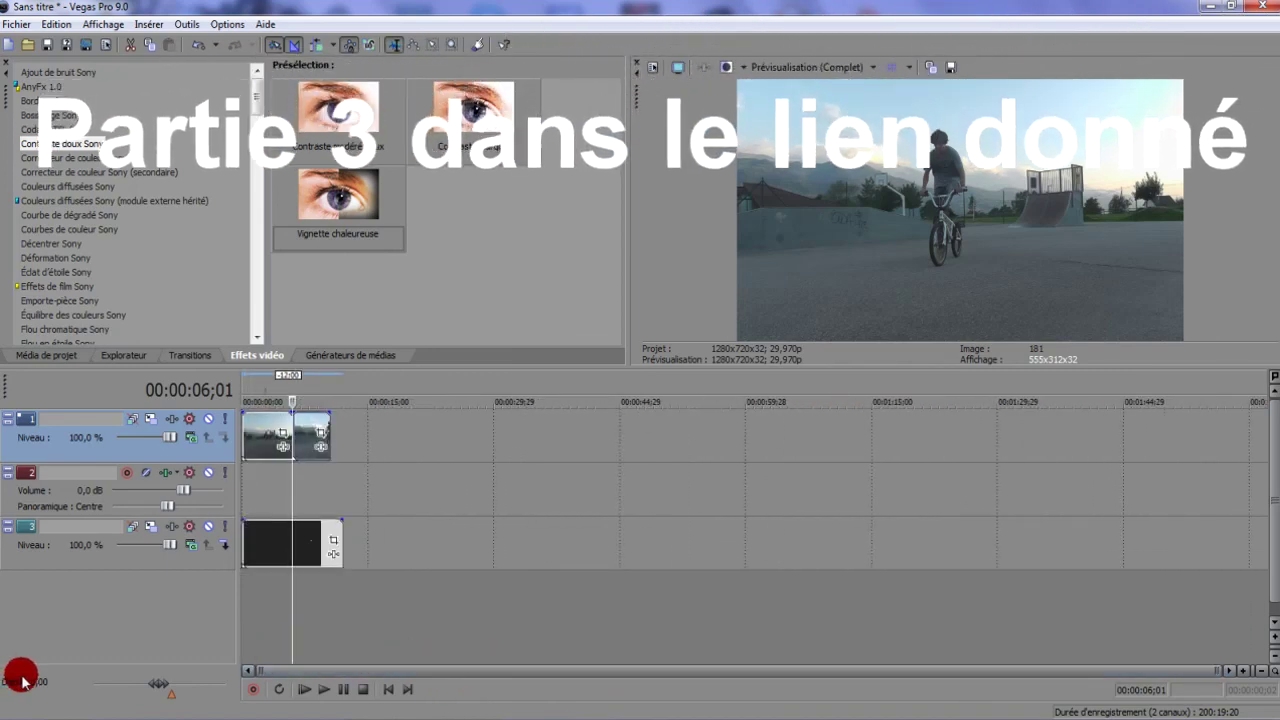
Minimize the height of audio track 2 and video track 3 in the timeline
{"action": "left_click", "coordinate": [8, 470]}
{"action": "left_click", "coordinate": [8, 489]}
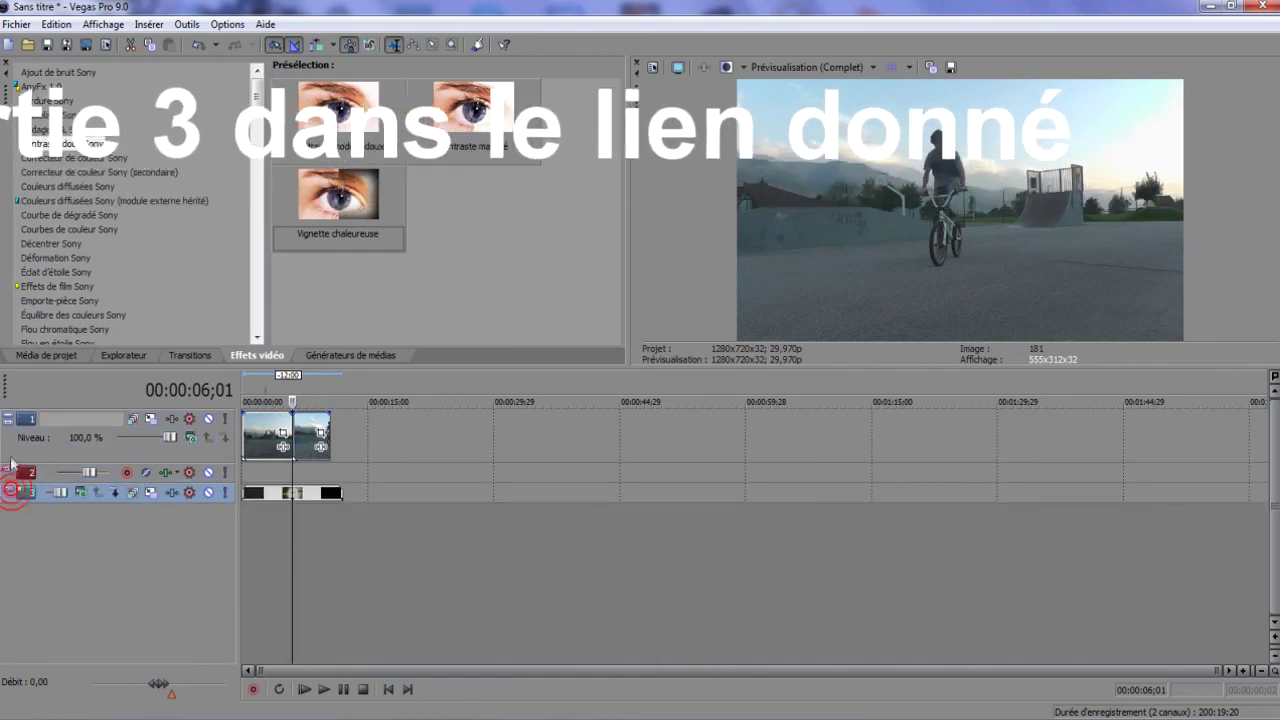
{"action": "left_click", "coordinate": [365, 690]}
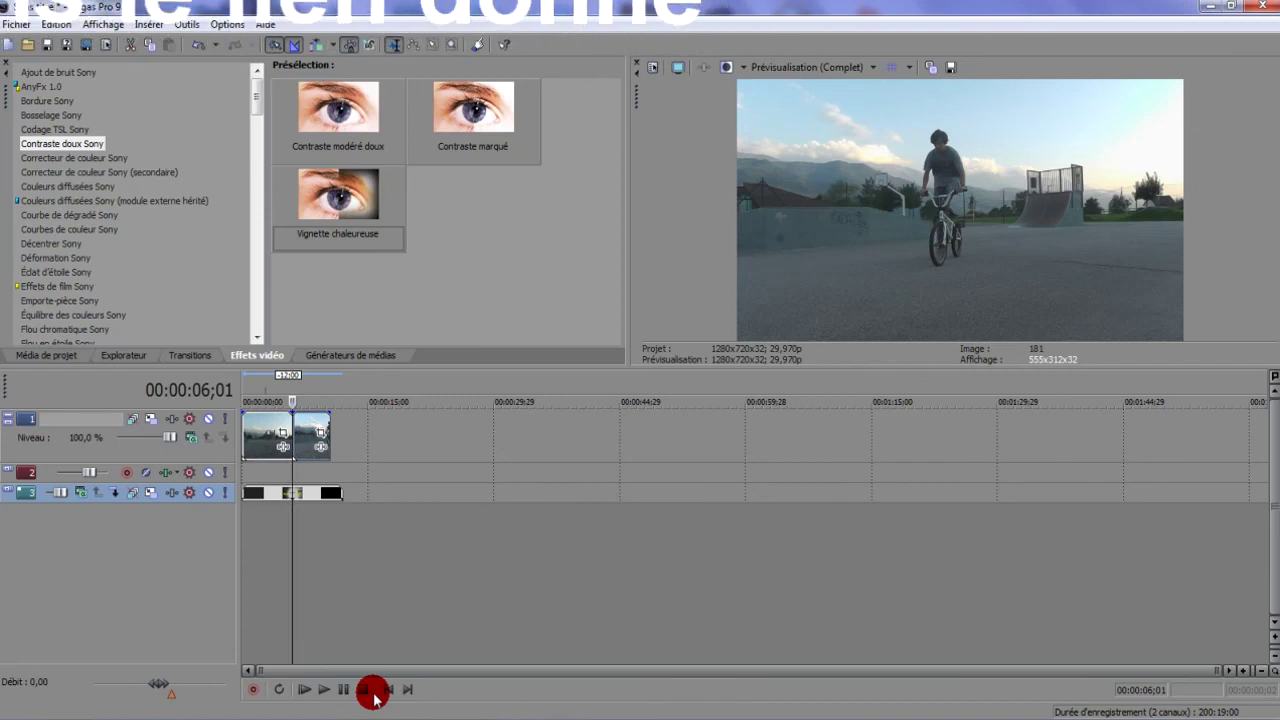